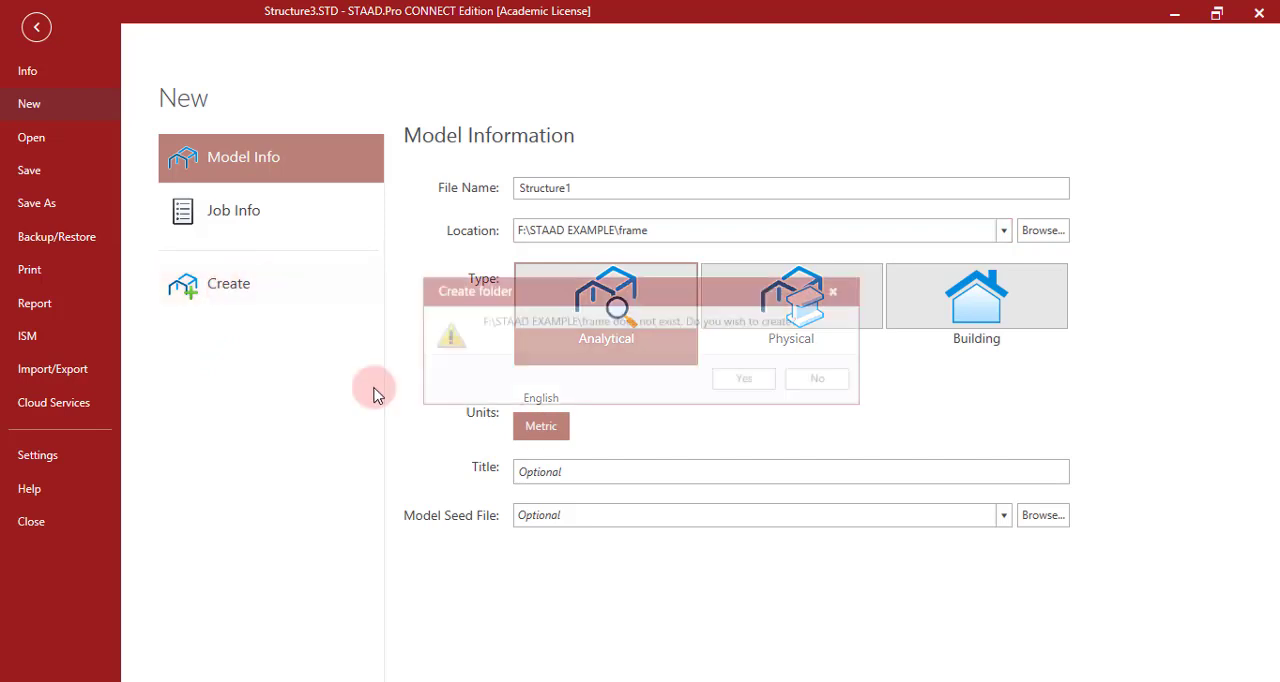
- Create the missing folder for the Structure1 model and enter node 1 at X 0, Y 0, Z 0 m
left_click(754, 382)
left_click(610, 386)
left_click(1082, 228)
type("0")
key("Return")
key("Return")
key("Return")
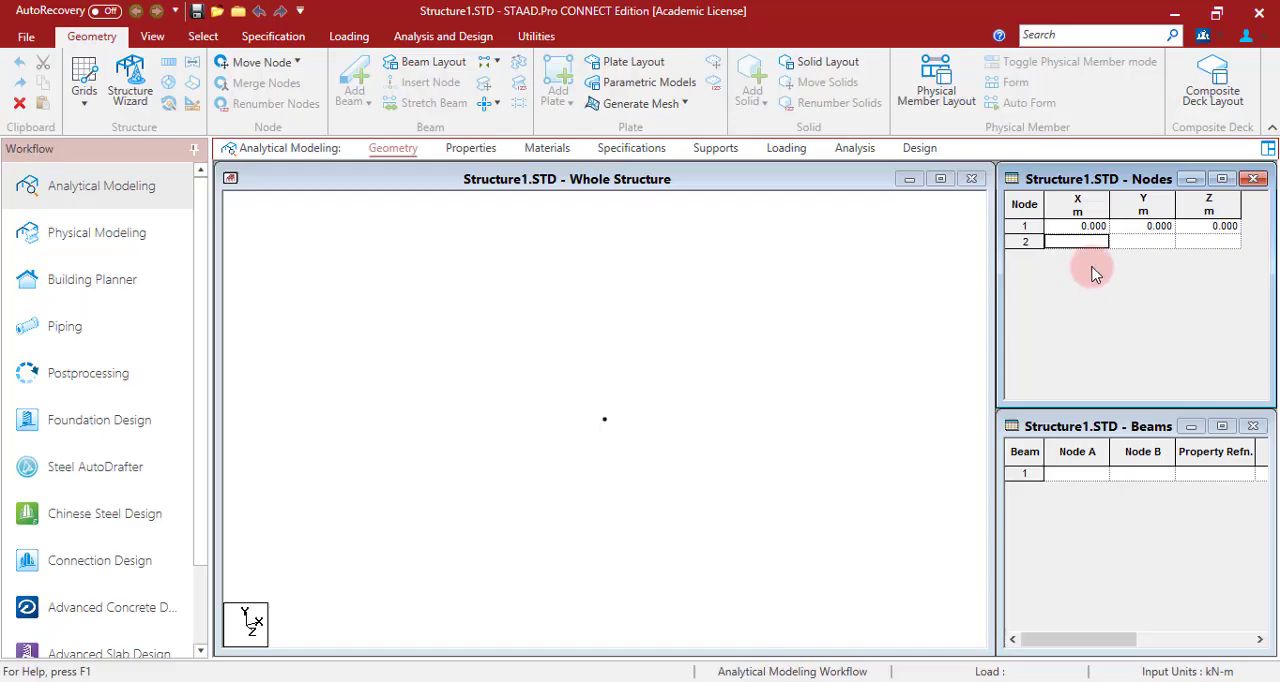
- Enter node 2 at (0, 5, 0) m and node 3 at (4, 7, 0) m in the nodes table
type("0")
key("Return")
key("Return")
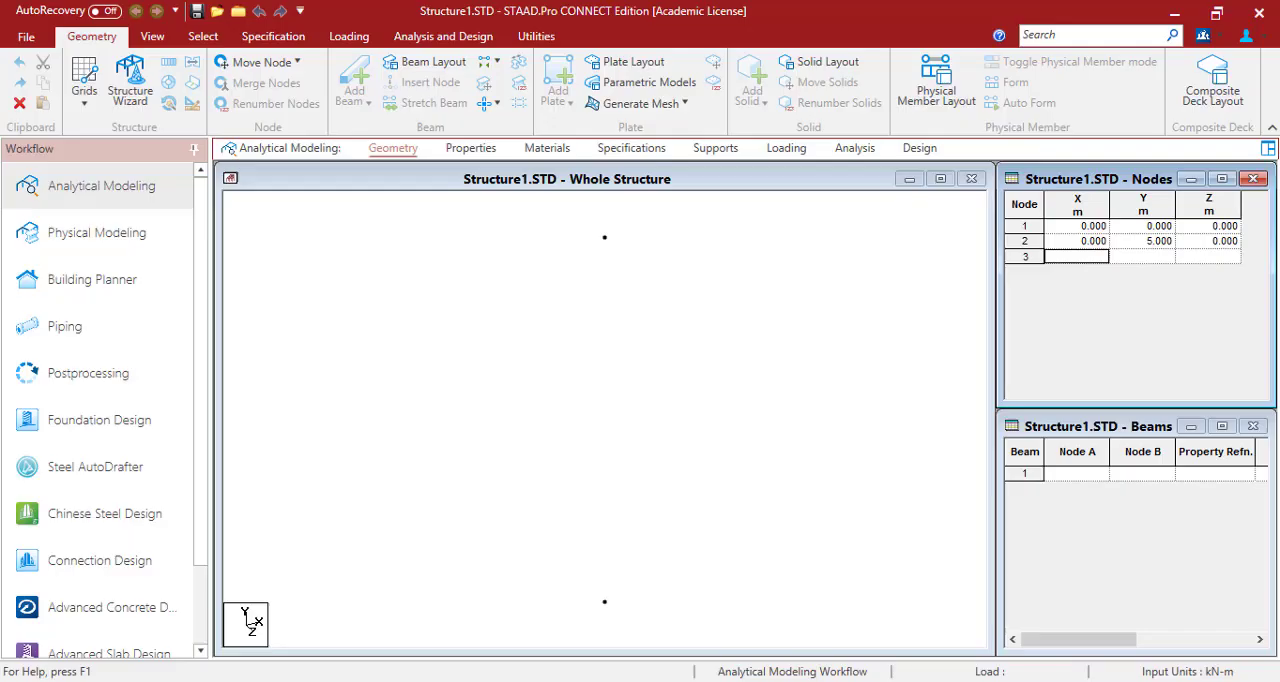
type("4")
key("Return")
type("7")
key("Return")
type("0")
key("Return")
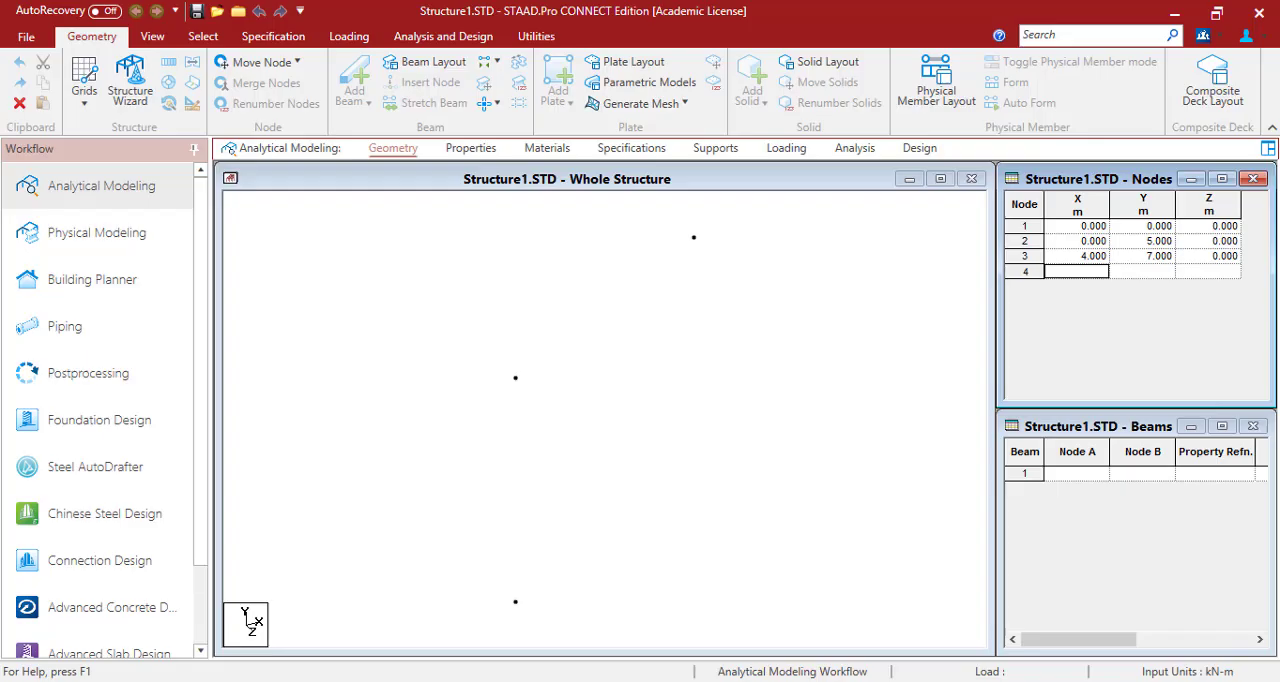
- Enter node 4 at (10, -1, 0) m and node 5 at (10, 5, 0) m in the nodes table
type("0")
key("Return")
type("10")
key("Return")
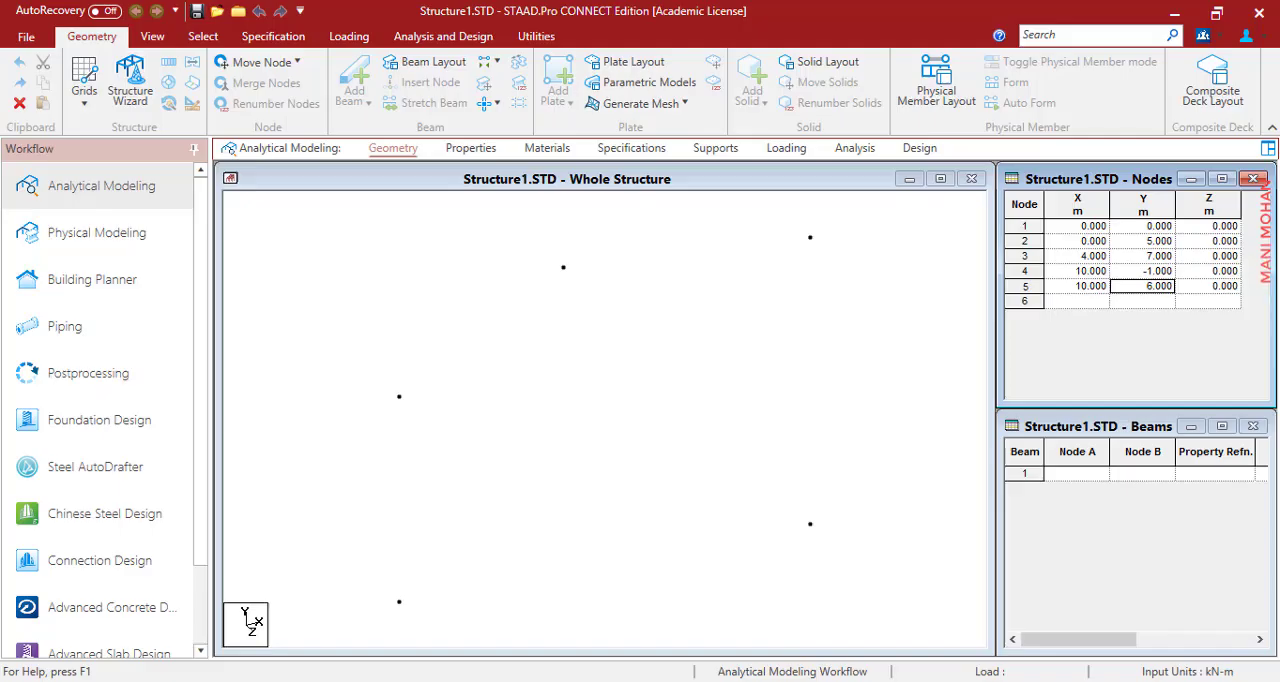
left_click(420, 272)
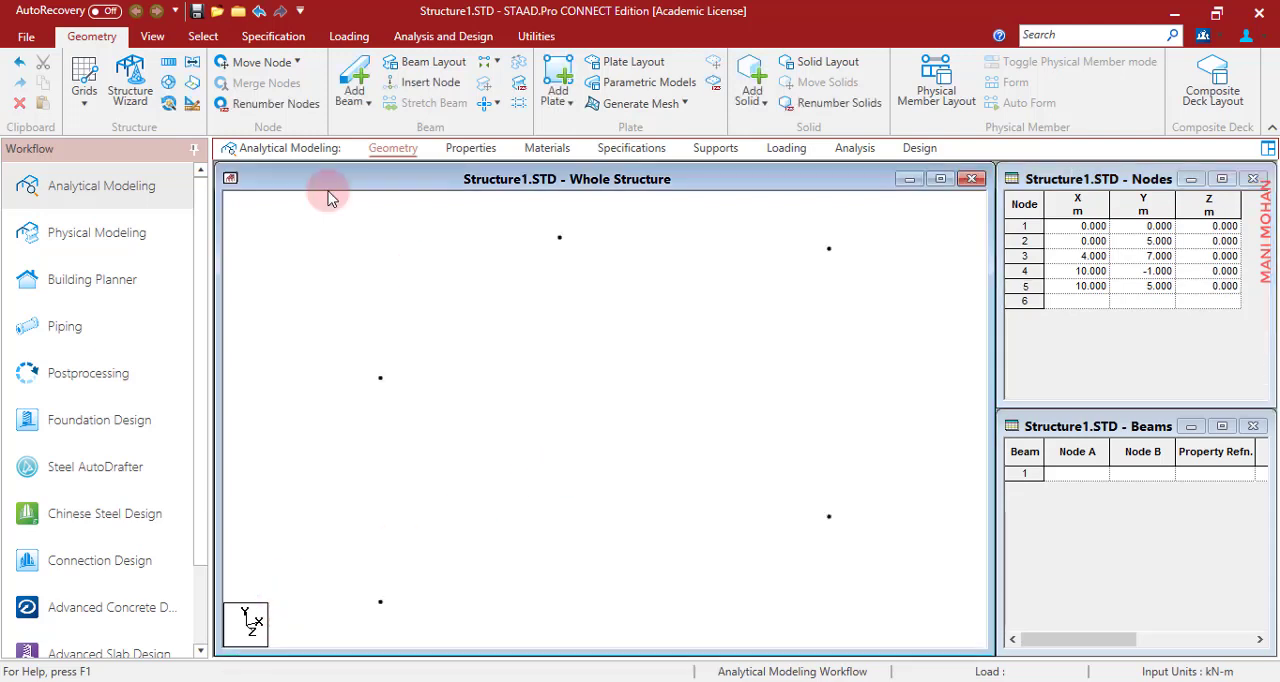
- Draw four beams joining nodes 1, 2, 3, 5 and 4 in sequence to form the pitched portal frame
left_click(356, 98)
left_click(380, 601)
left_click(380, 377)
left_click(559, 237)
left_click(829, 248)
left_click(829, 516)
left_click(152, 36)
left_click(382, 86)
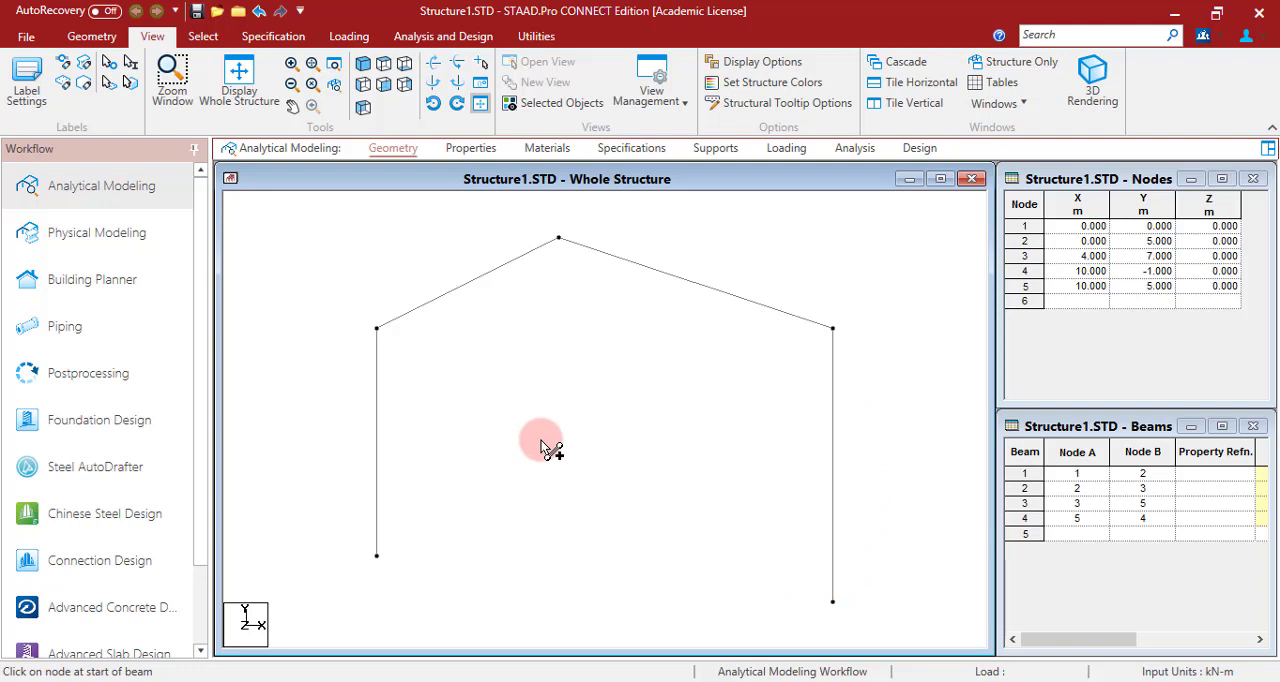
- Add the Indian S Shape steel section ISMB200 as a single section from the section database
left_click(466, 148)
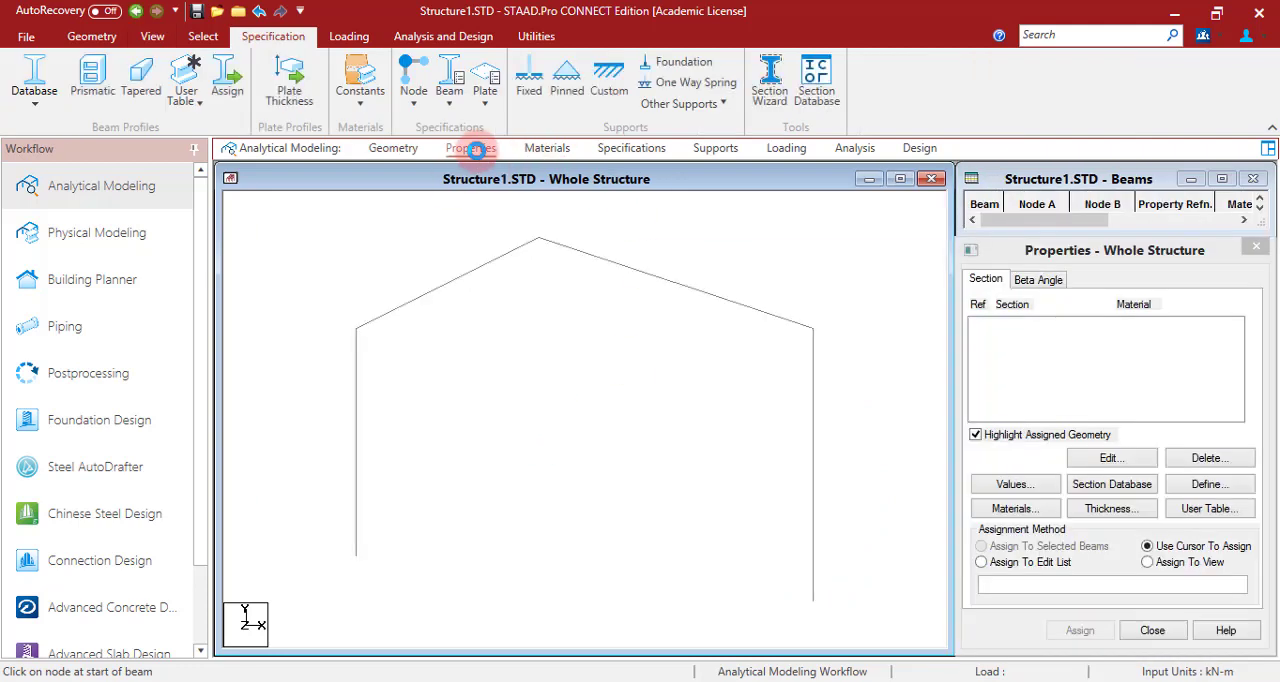
left_click(1136, 490)
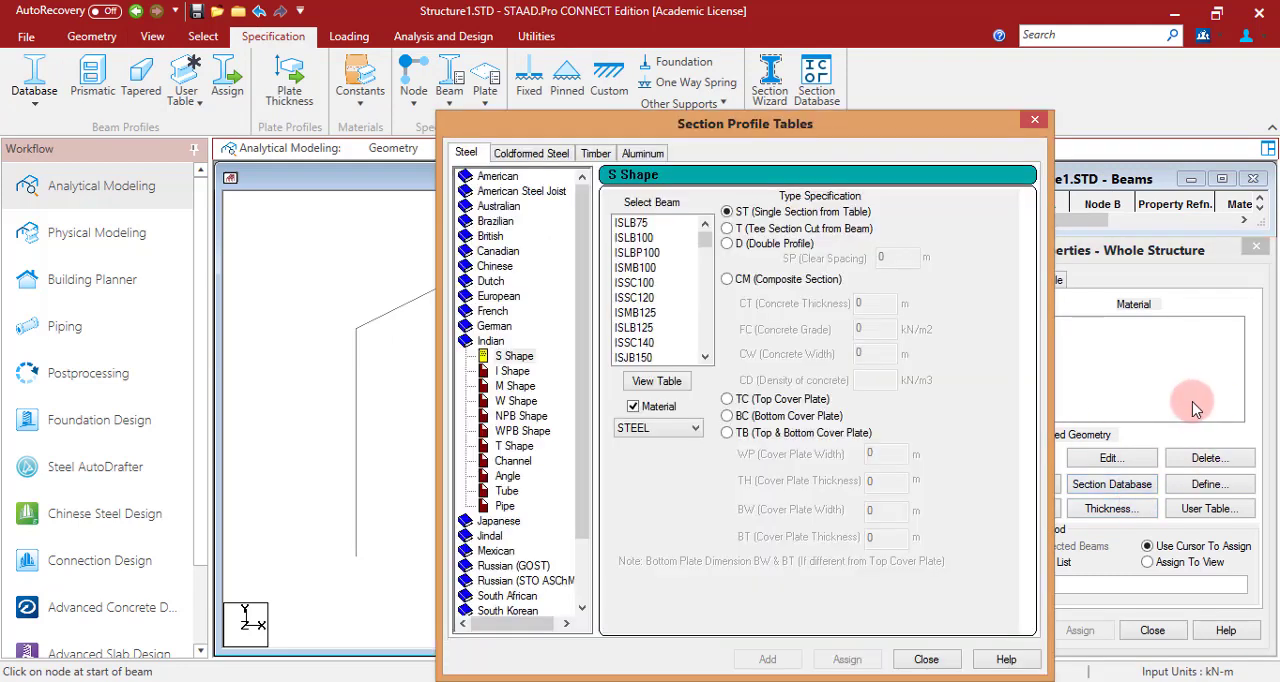
double_click(495, 341)
double_click(495, 342)
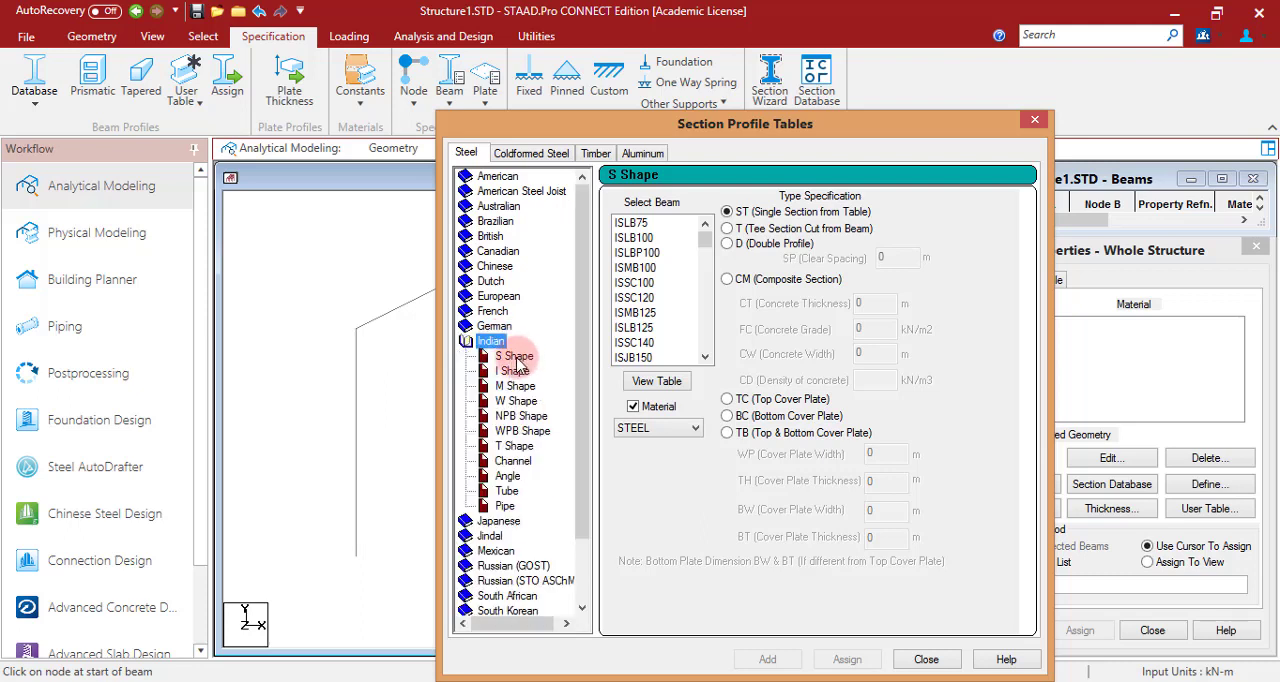
left_click(514, 360)
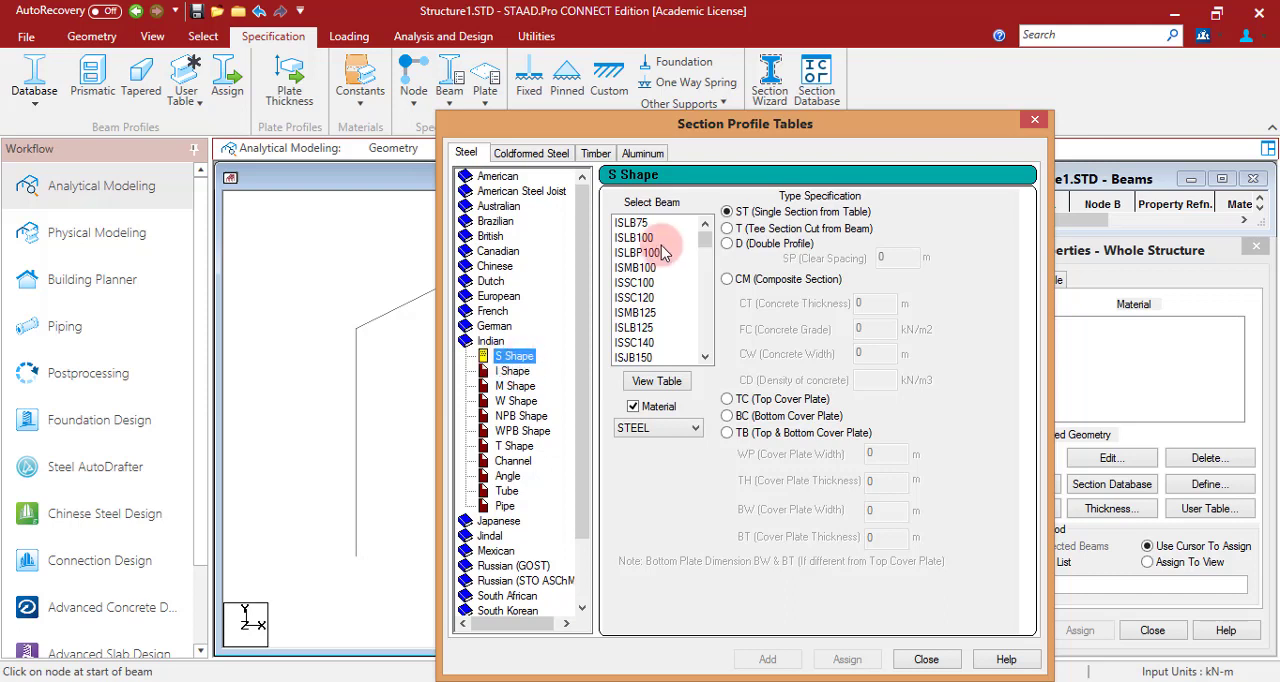
left_click_drag(707, 248, 702, 277)
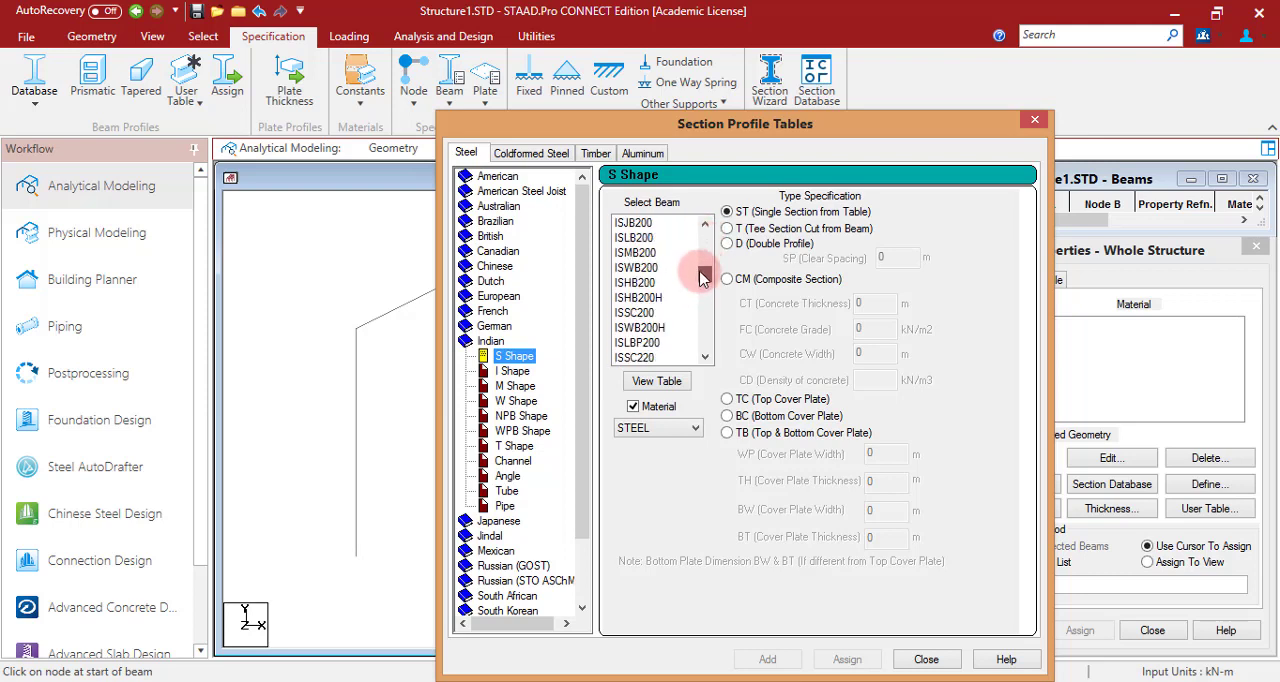
left_click(636, 255)
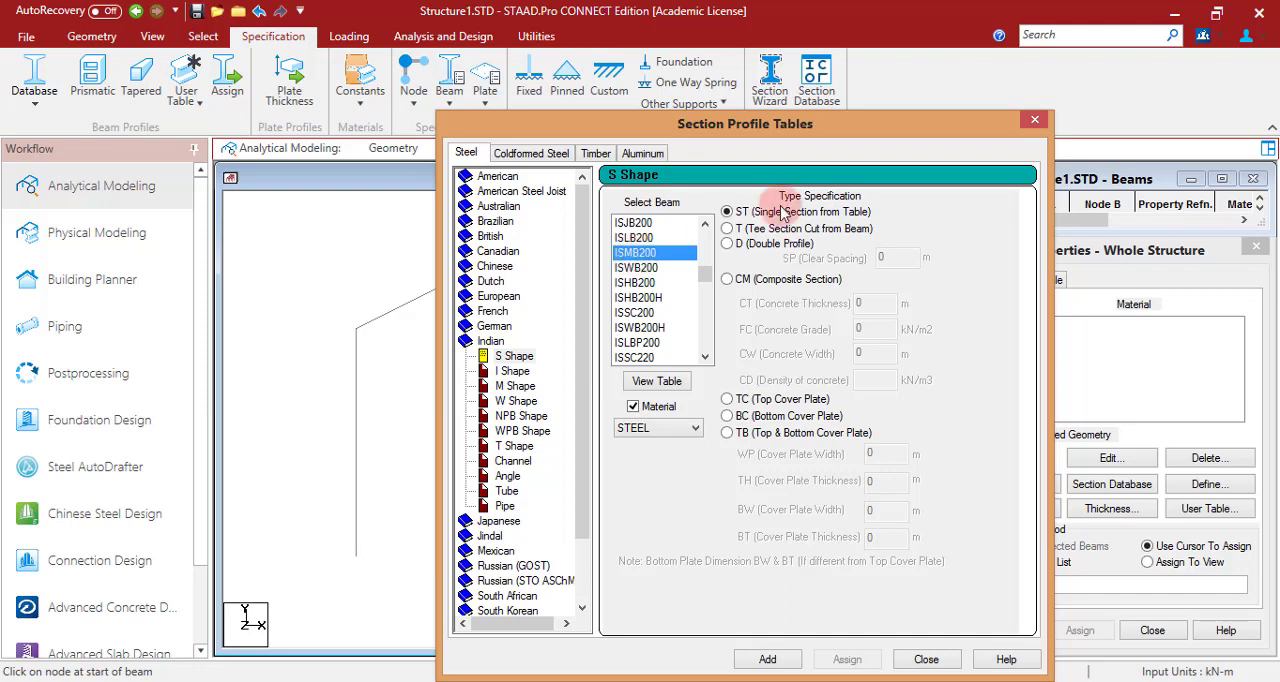
left_click(785, 659)
left_click(924, 659)
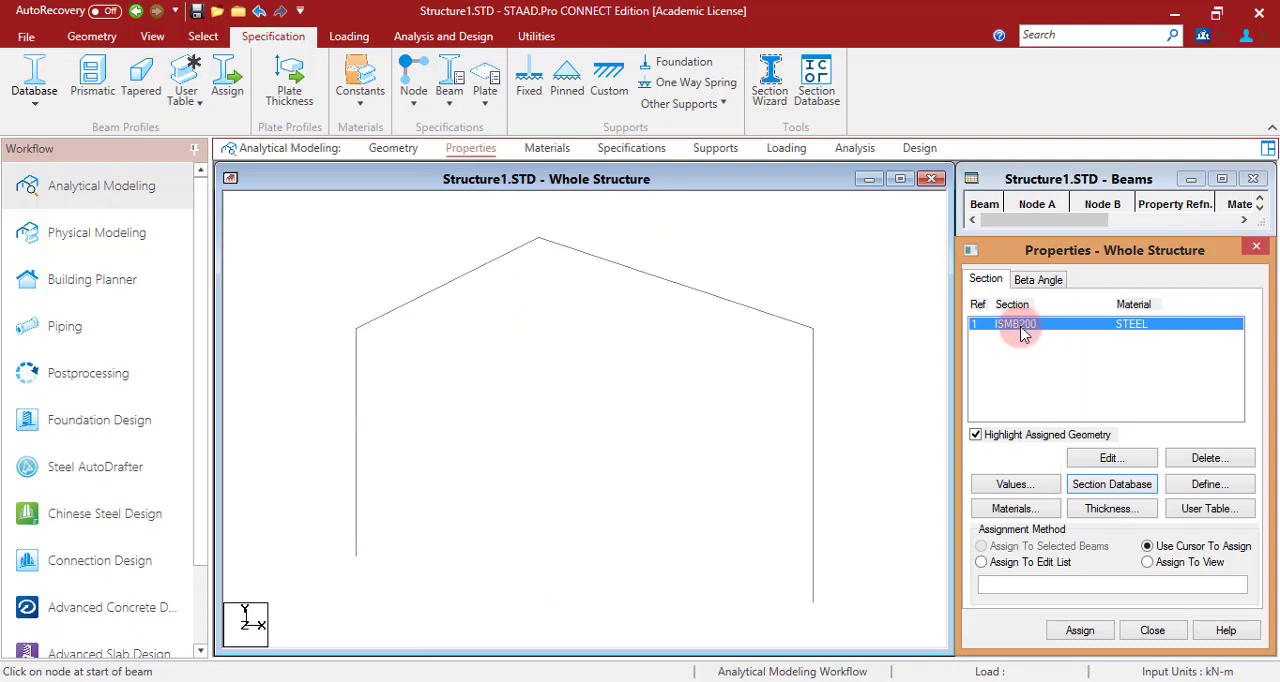
- Assign the ISMB200 section to all members in the view
left_click(1148, 561)
left_click(1080, 630)
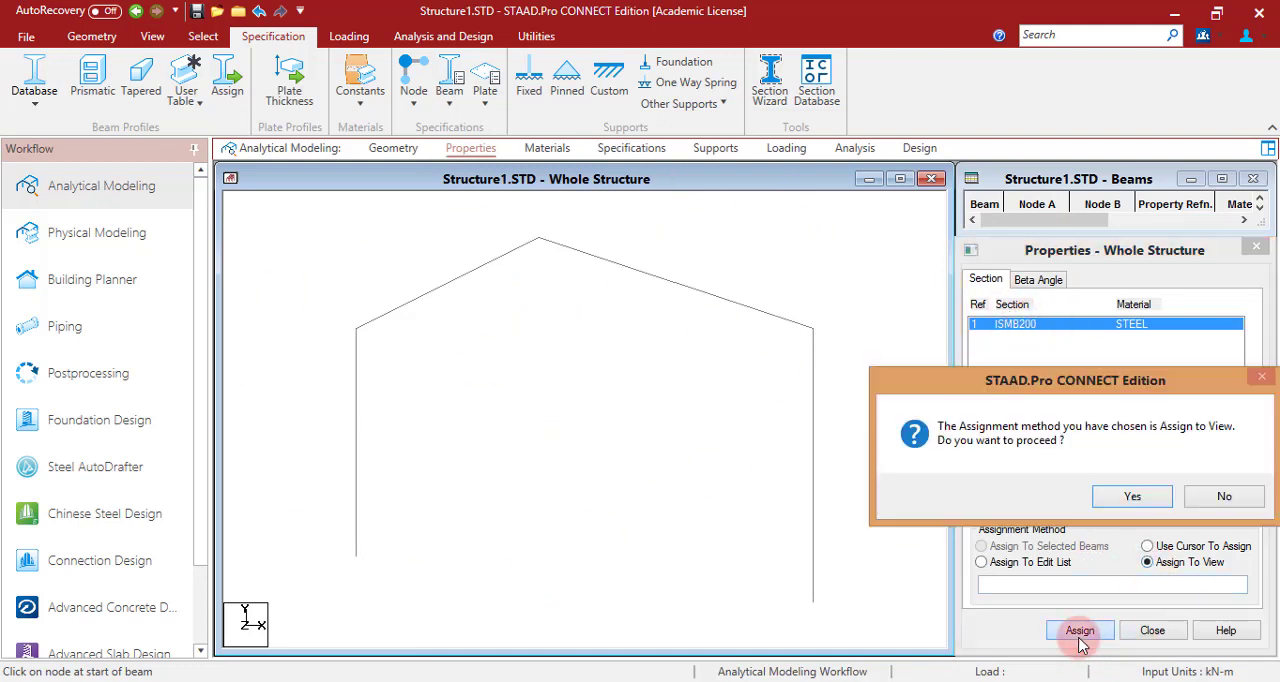
left_click(1140, 489)
left_click(688, 508)
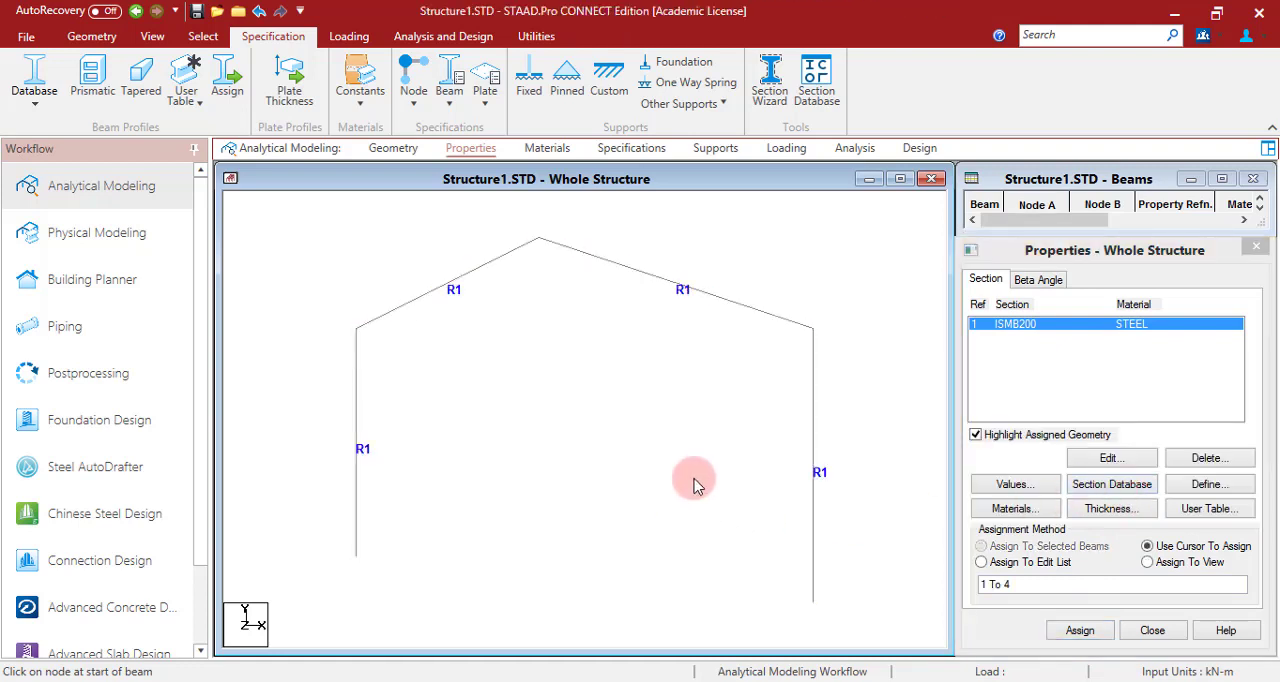
- Define a beam release specification that releases MZ at the member start
left_click(546, 148)
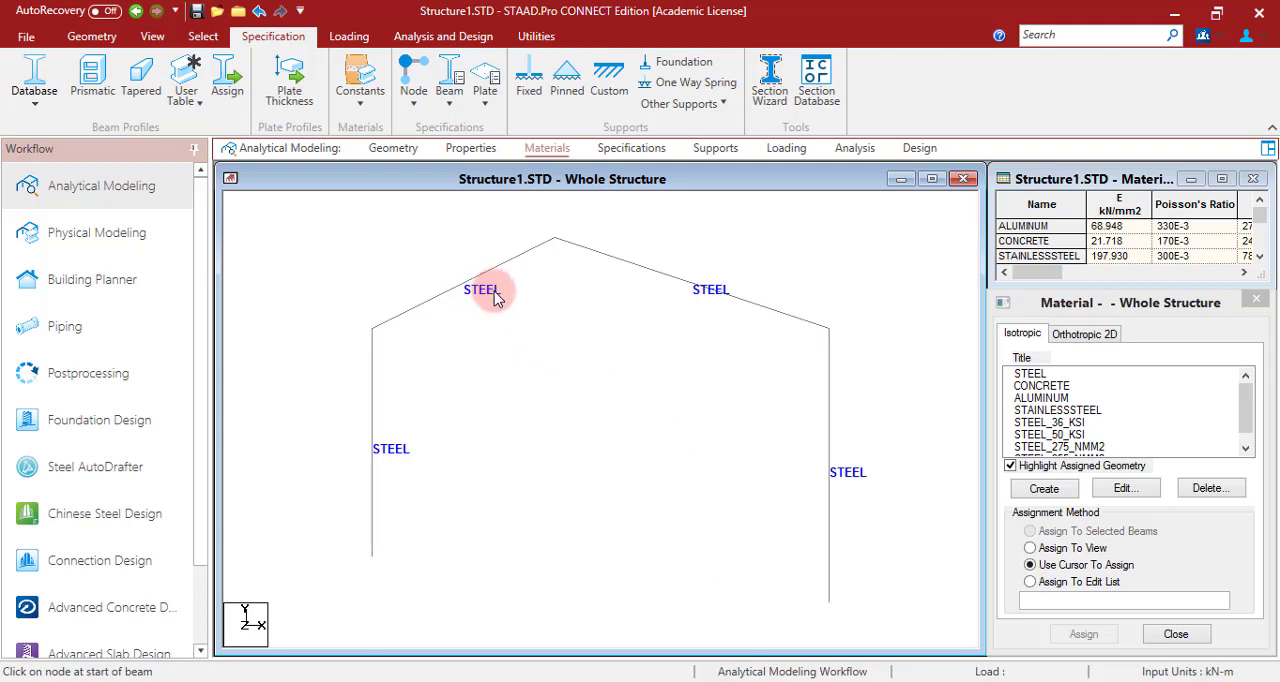
left_click(630, 152)
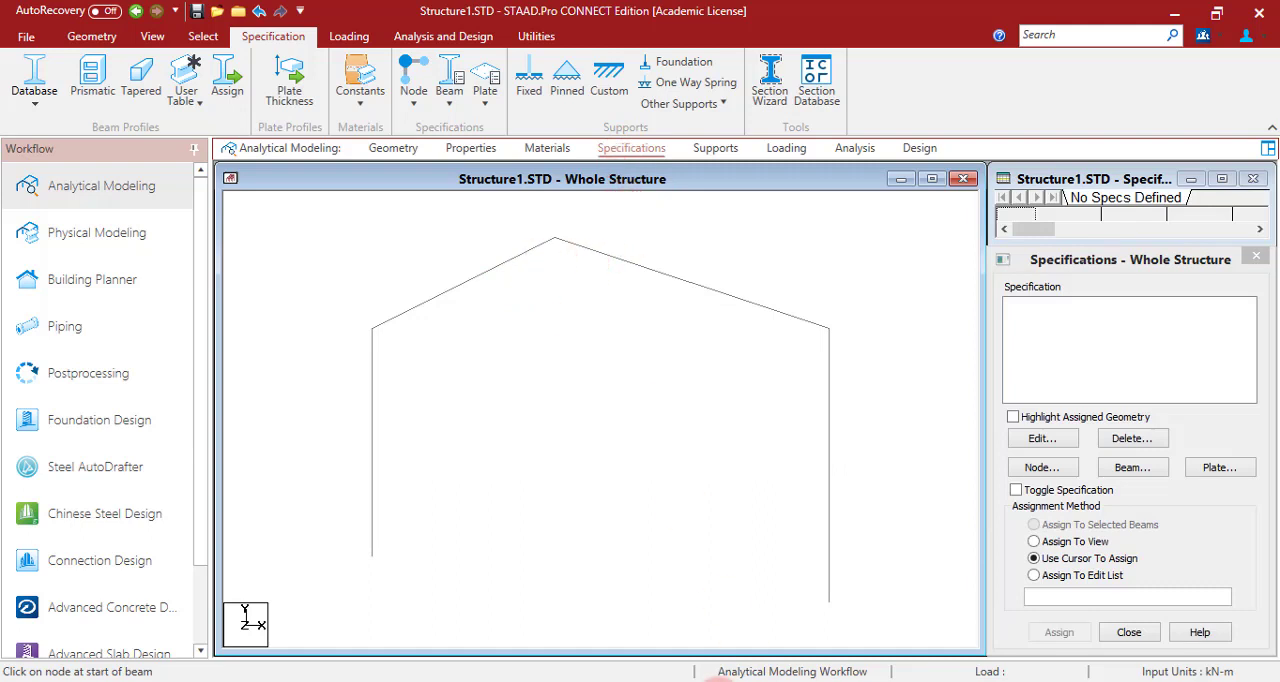
left_click(718, 681)
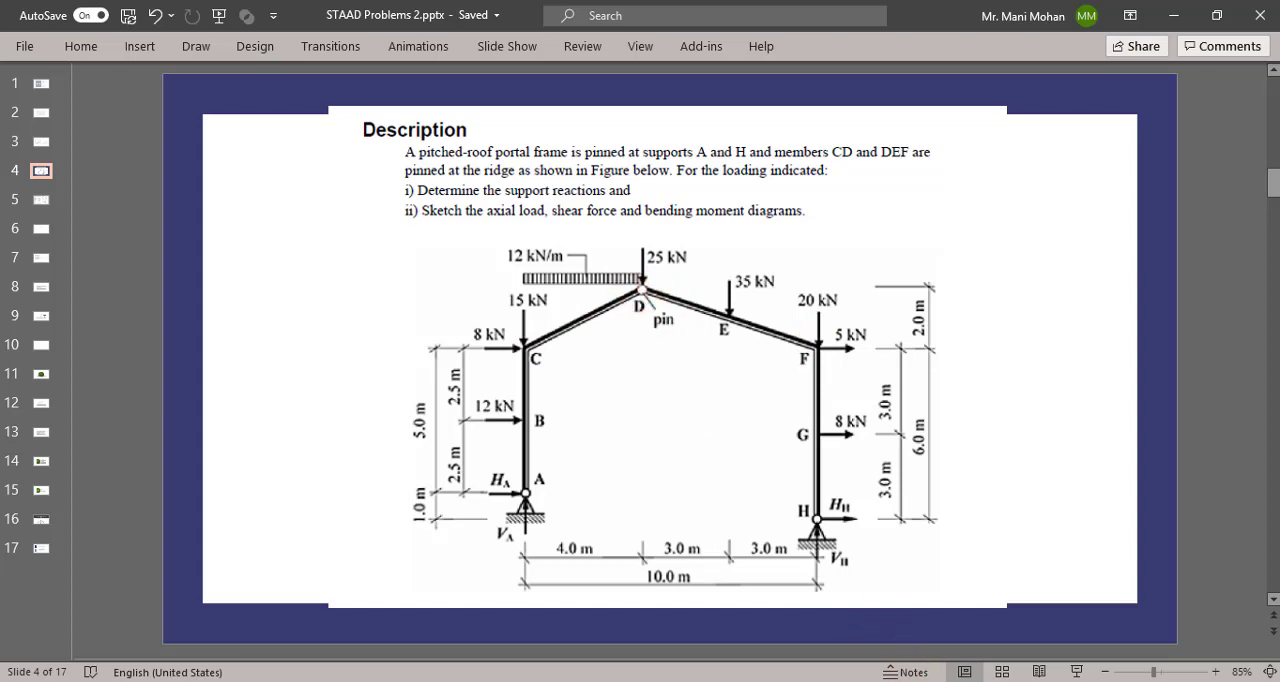
key("alt+Tab")
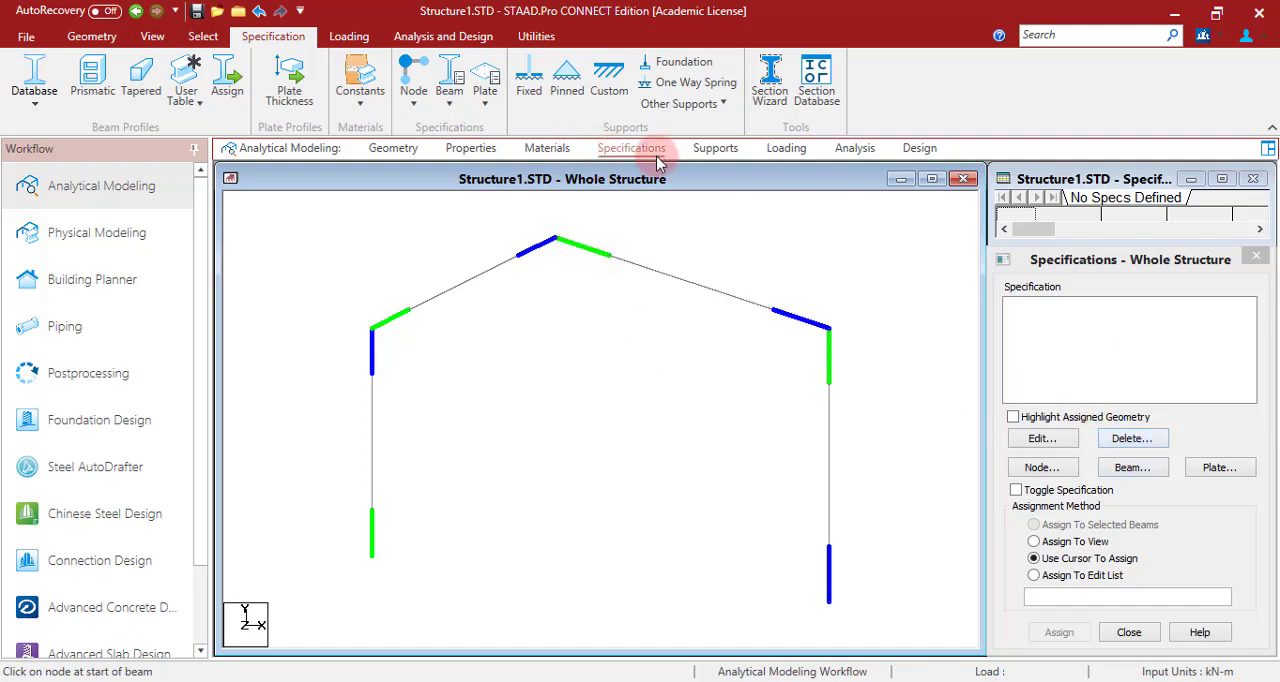
left_click(1132, 467)
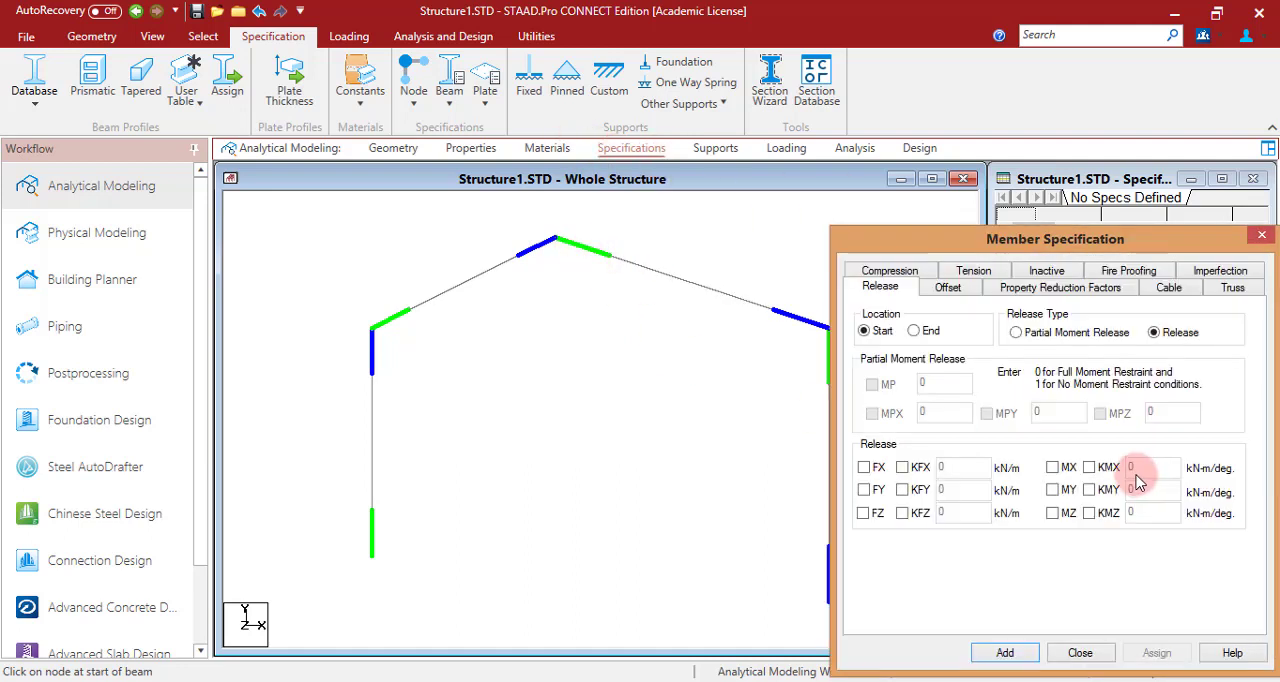
left_click(1050, 516)
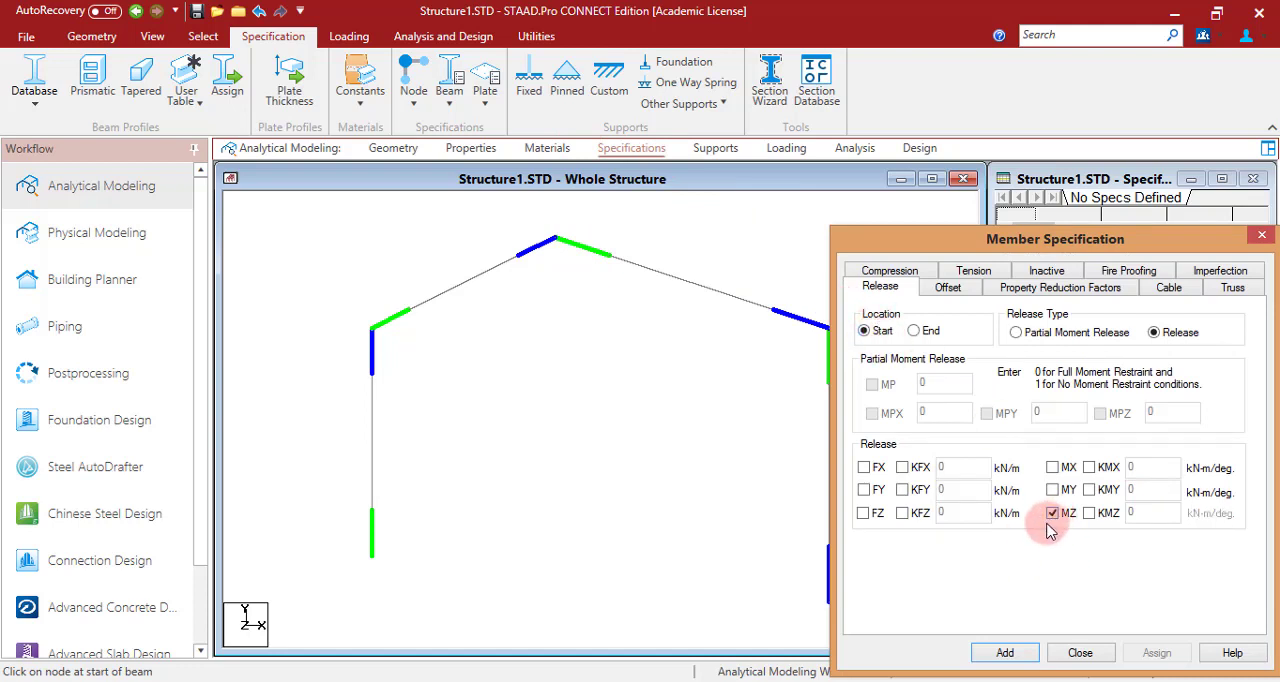
left_click(1005, 652)
- Define a second beam release specification that releases MZ at the member end
left_click(1132, 467)
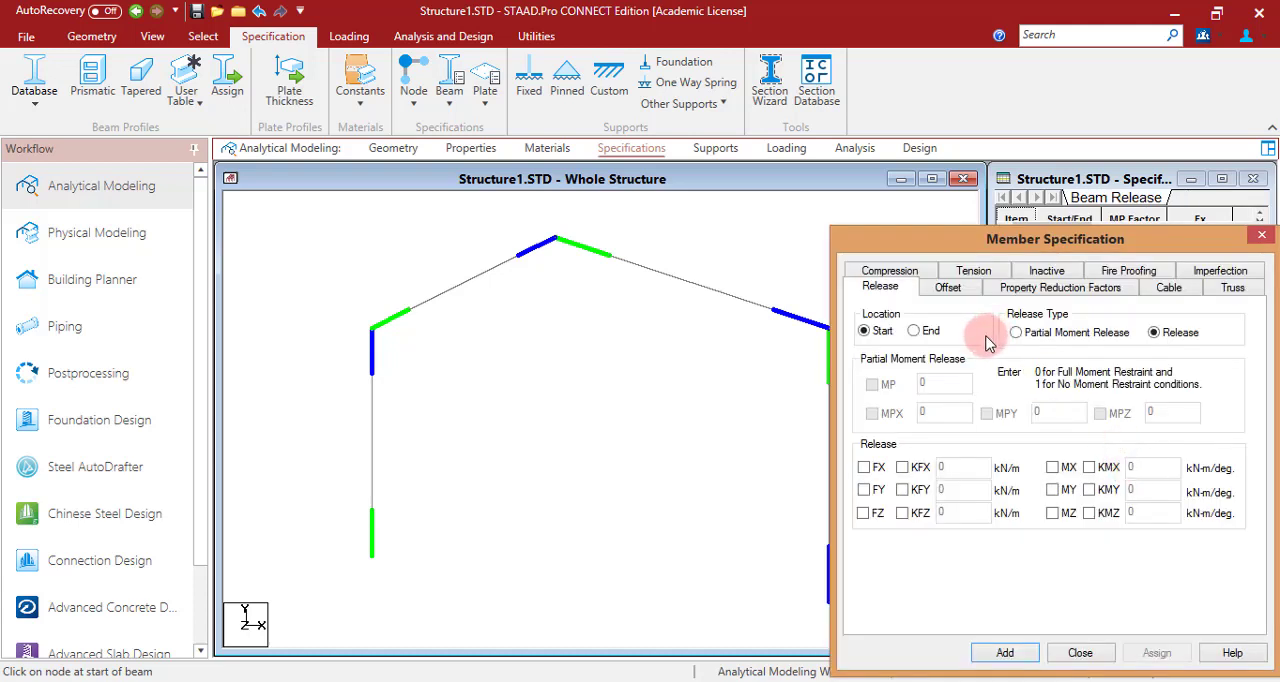
left_click(935, 340)
left_click(1055, 514)
left_click(1025, 655)
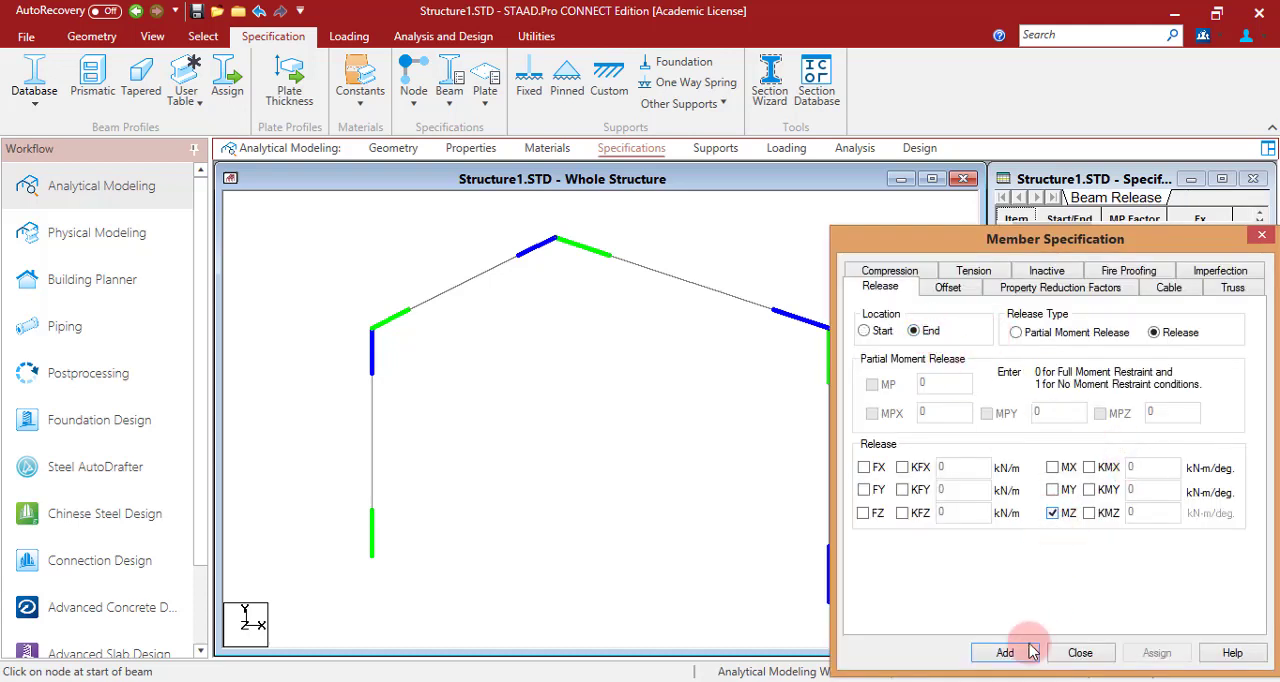
- Assign the START MZ release to the right rafter, which starts at the ridge
left_click(1036, 306)
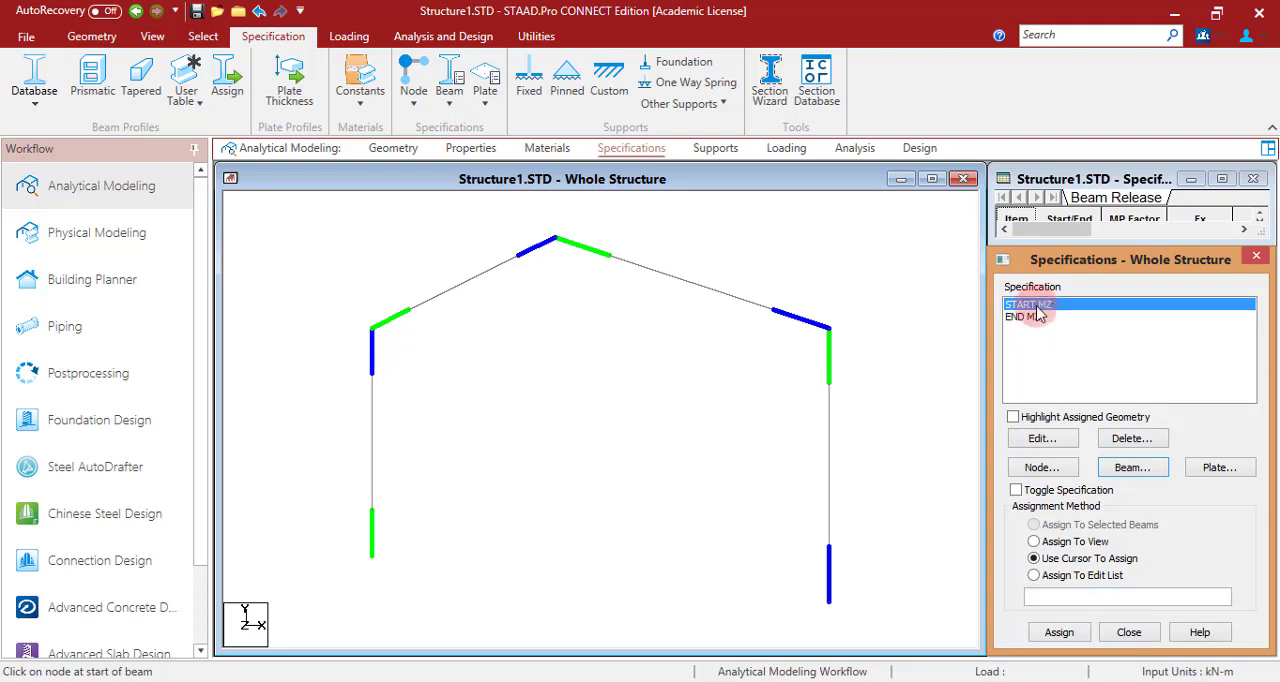
left_click(590, 252)
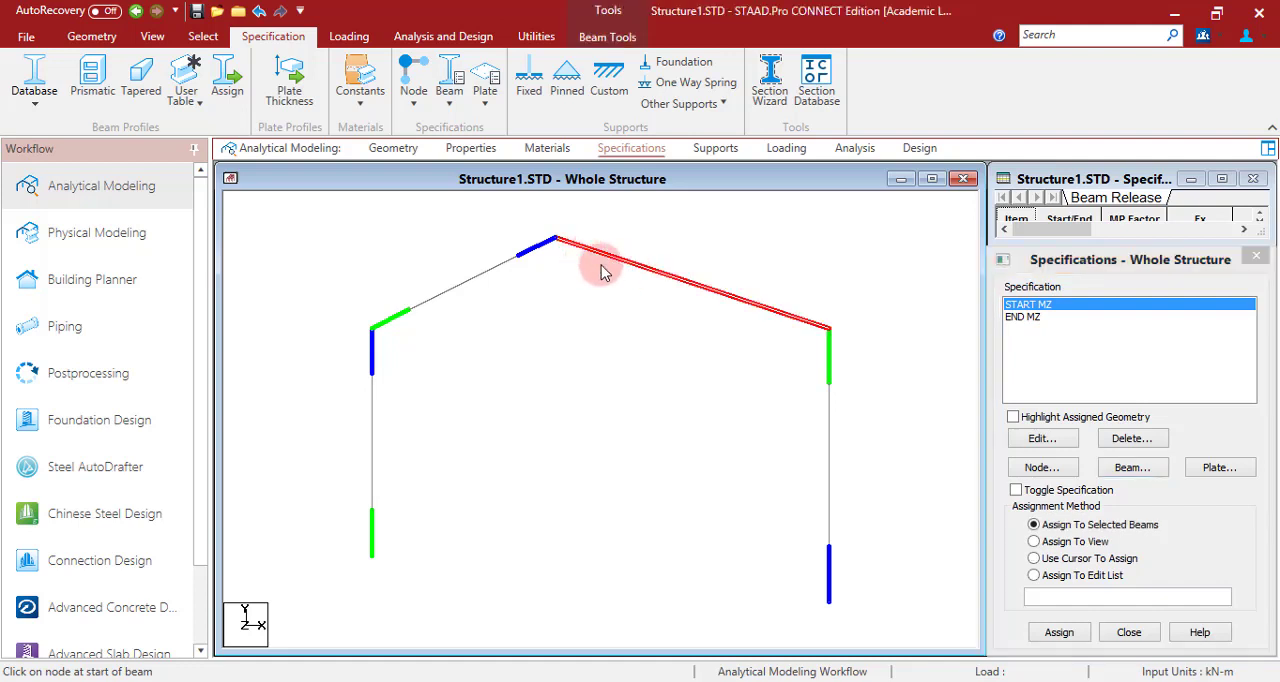
left_click(1057, 633)
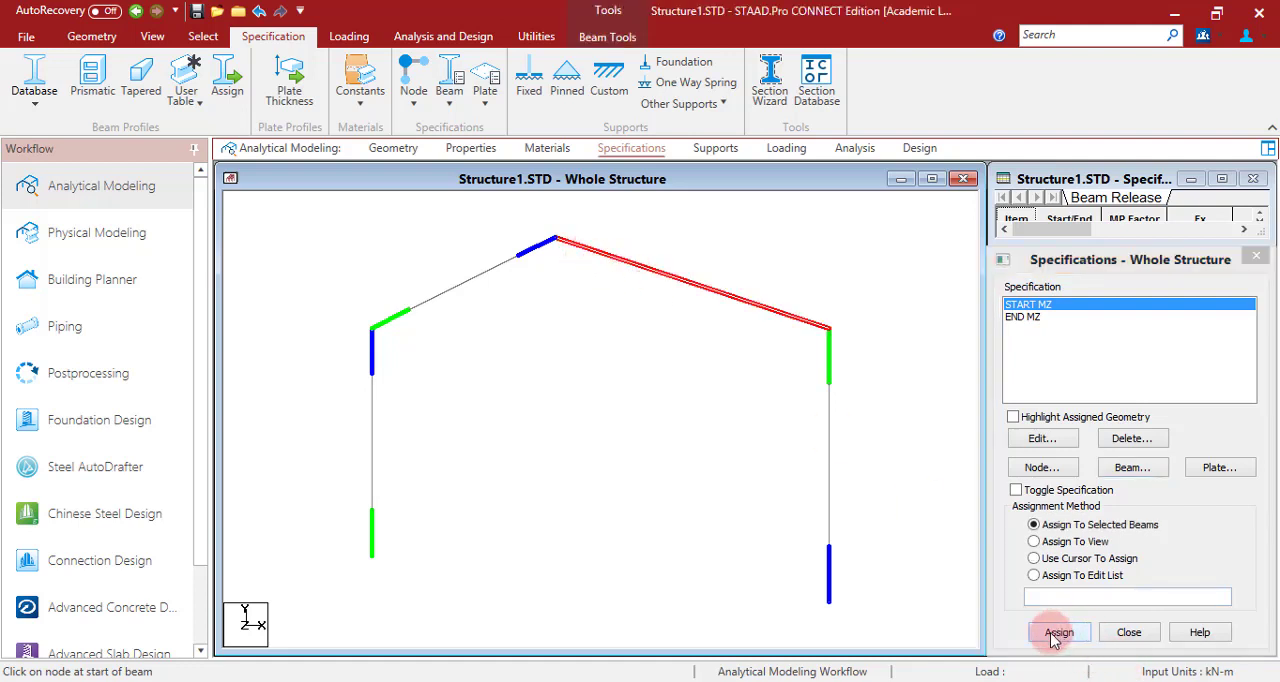
left_click(1053, 498)
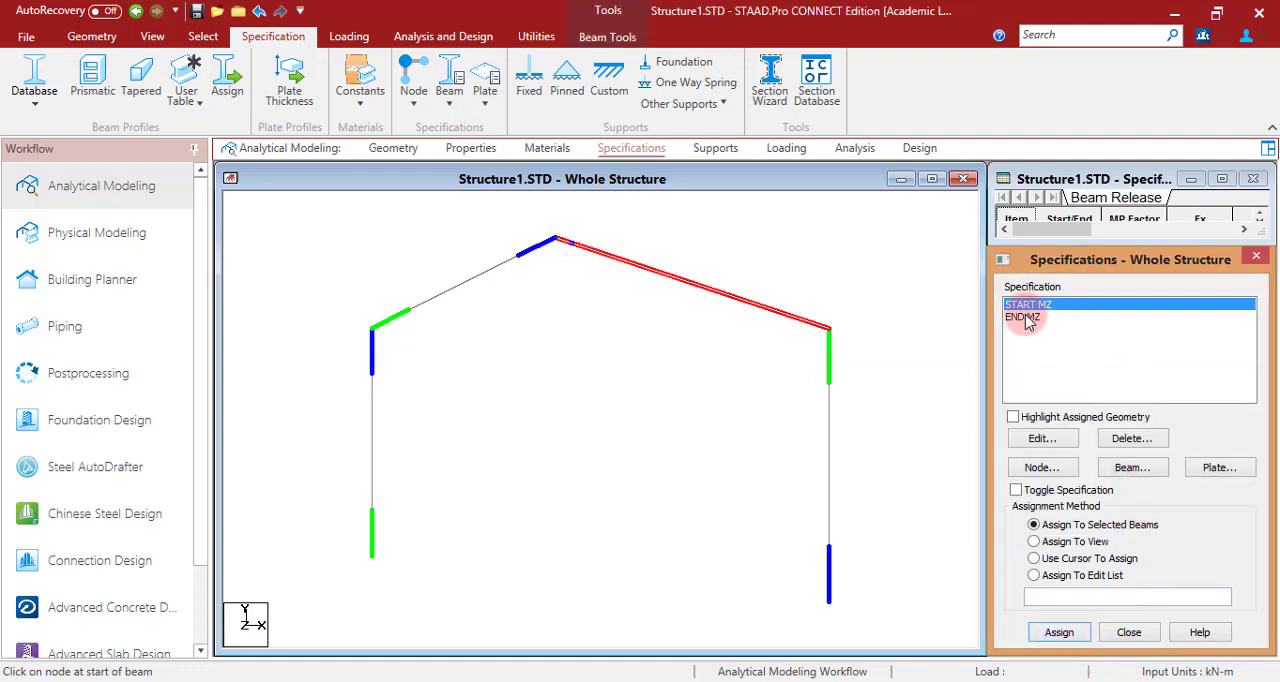
- Assign the END MZ release to the left rafter, which ends at the ridge
left_click(1025, 317)
left_click(490, 286)
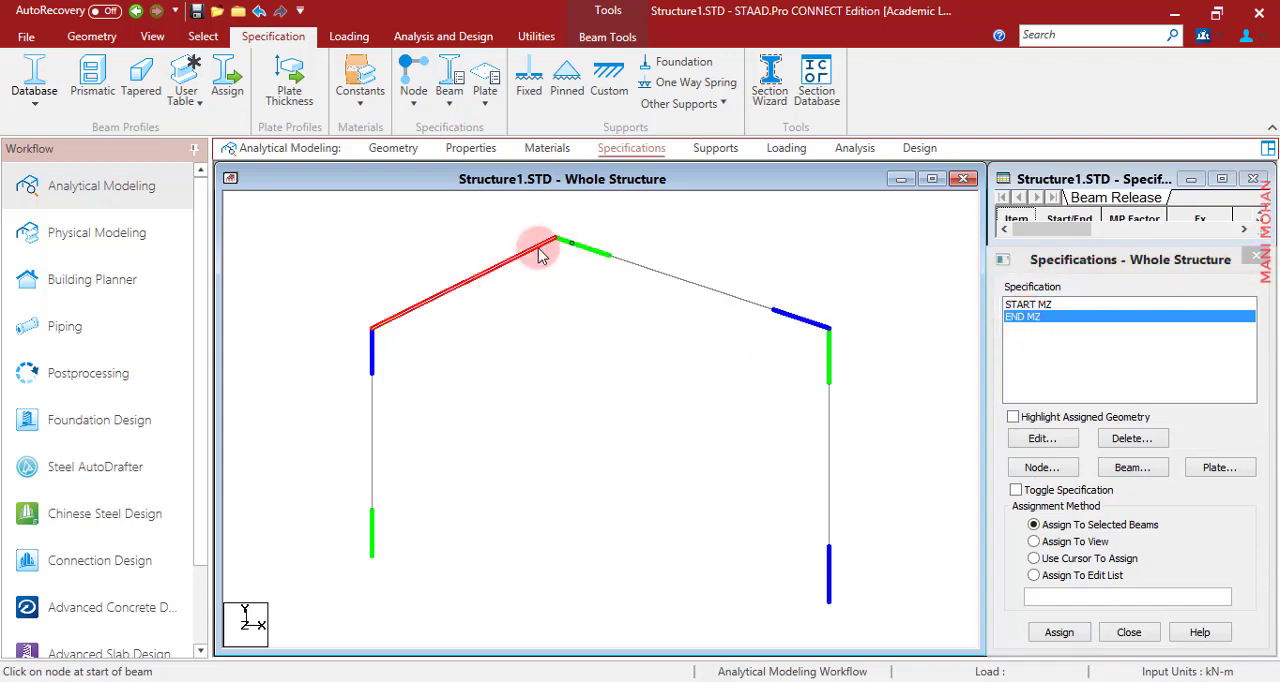
left_click(1057, 632)
left_click(1063, 500)
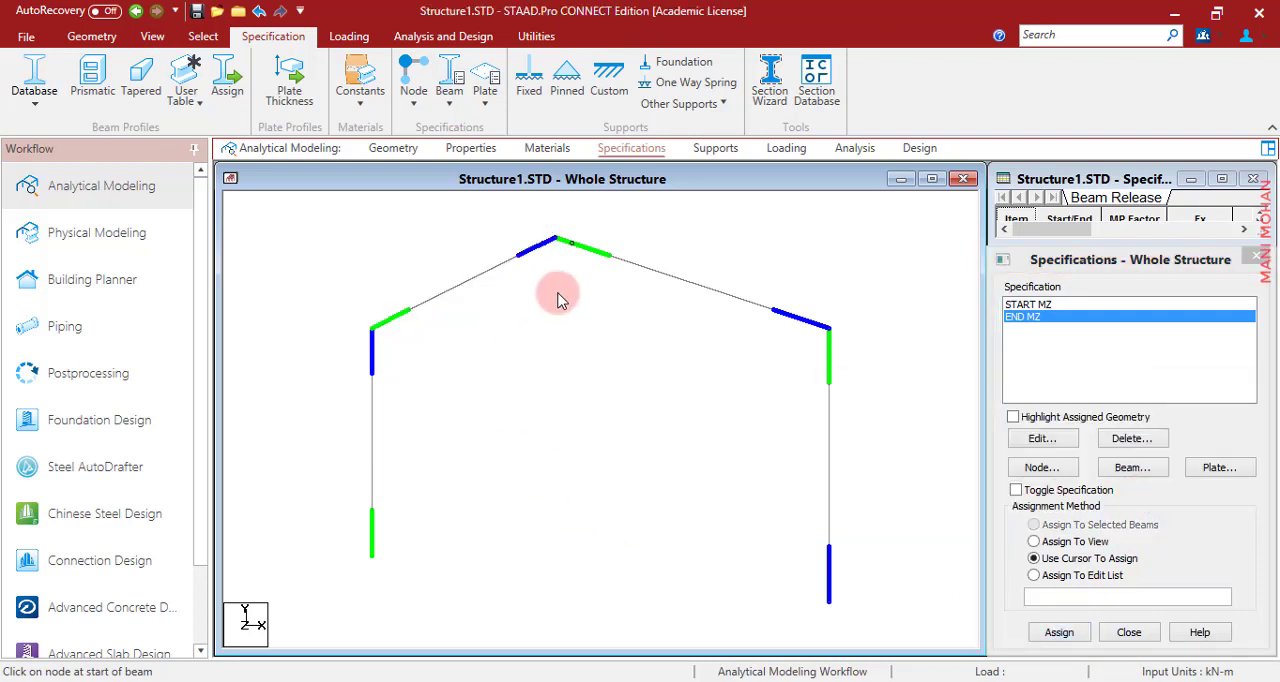
- Create a pinned support definition for the frame
left_click(706, 150)
key("alt+Tab")
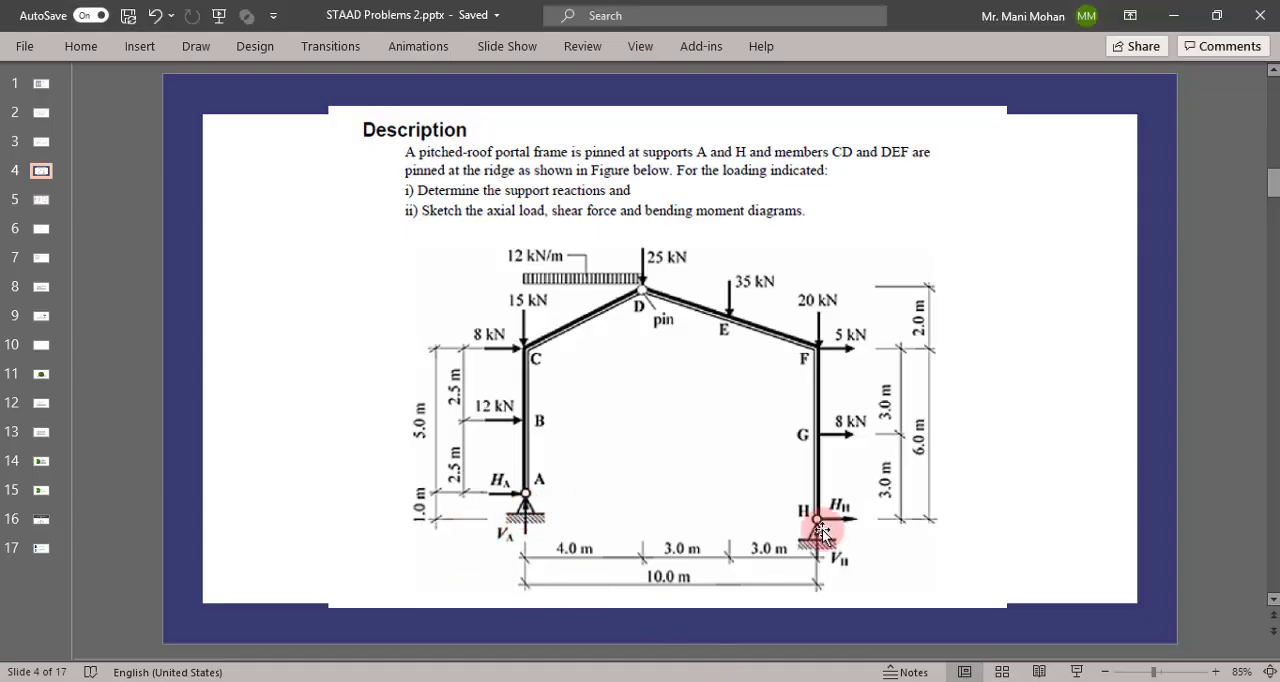
key("alt+Tab")
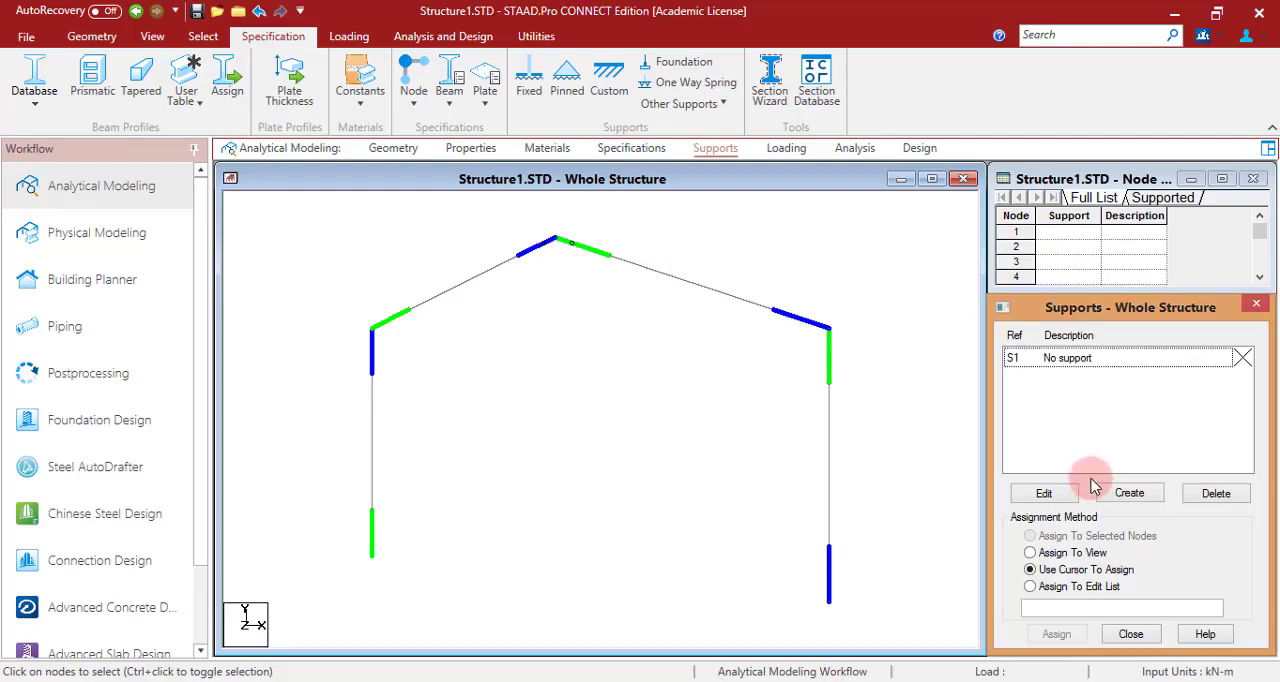
left_click(1147, 503)
left_click(975, 273)
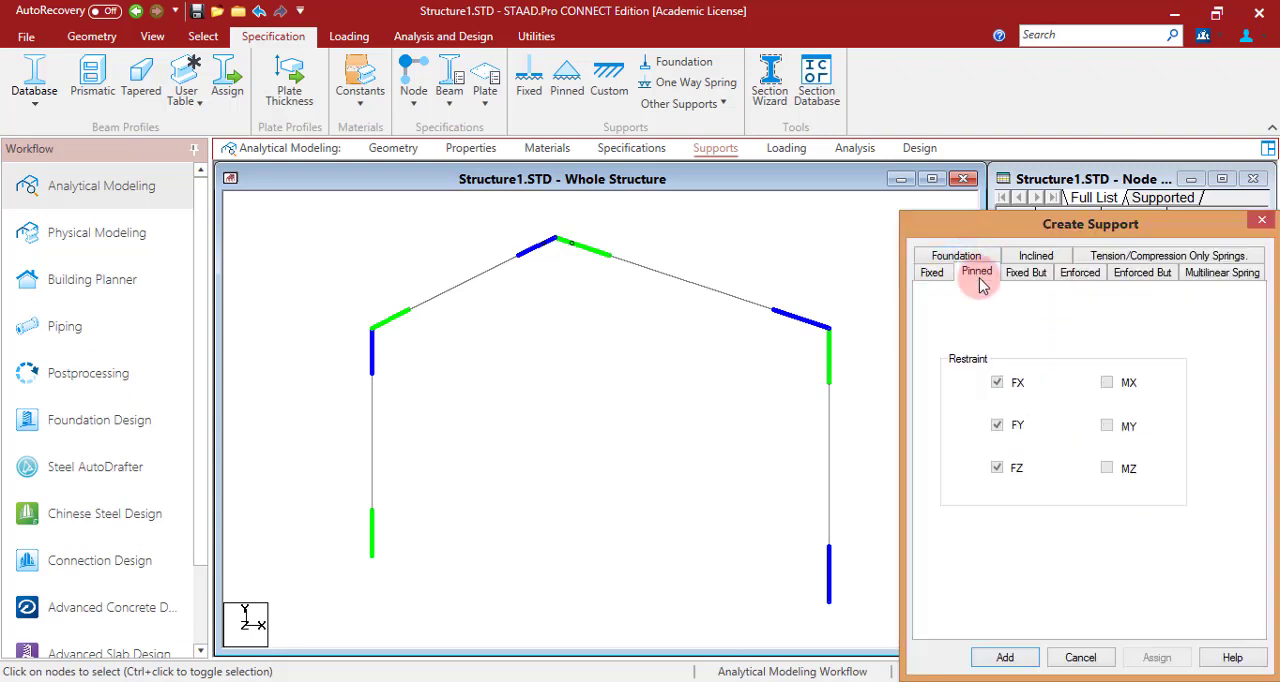
left_click(1005, 657)
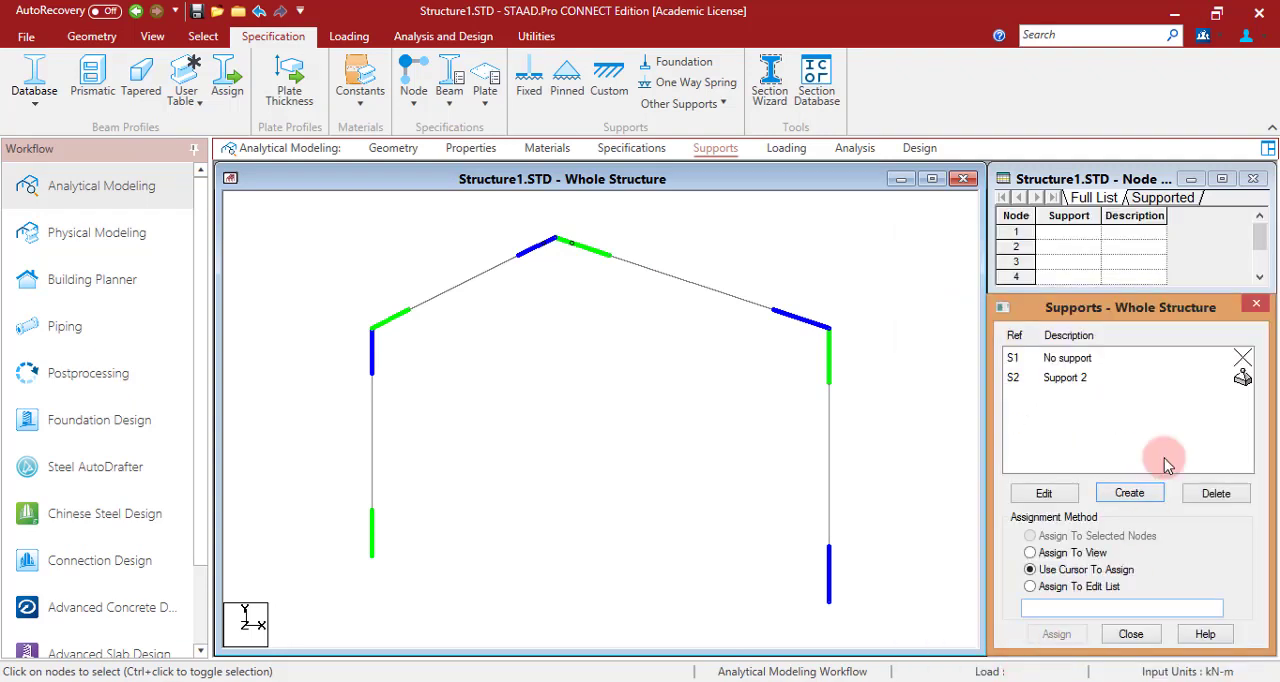
- Assign the pinned support to the base nodes of both columns
left_click(1068, 380)
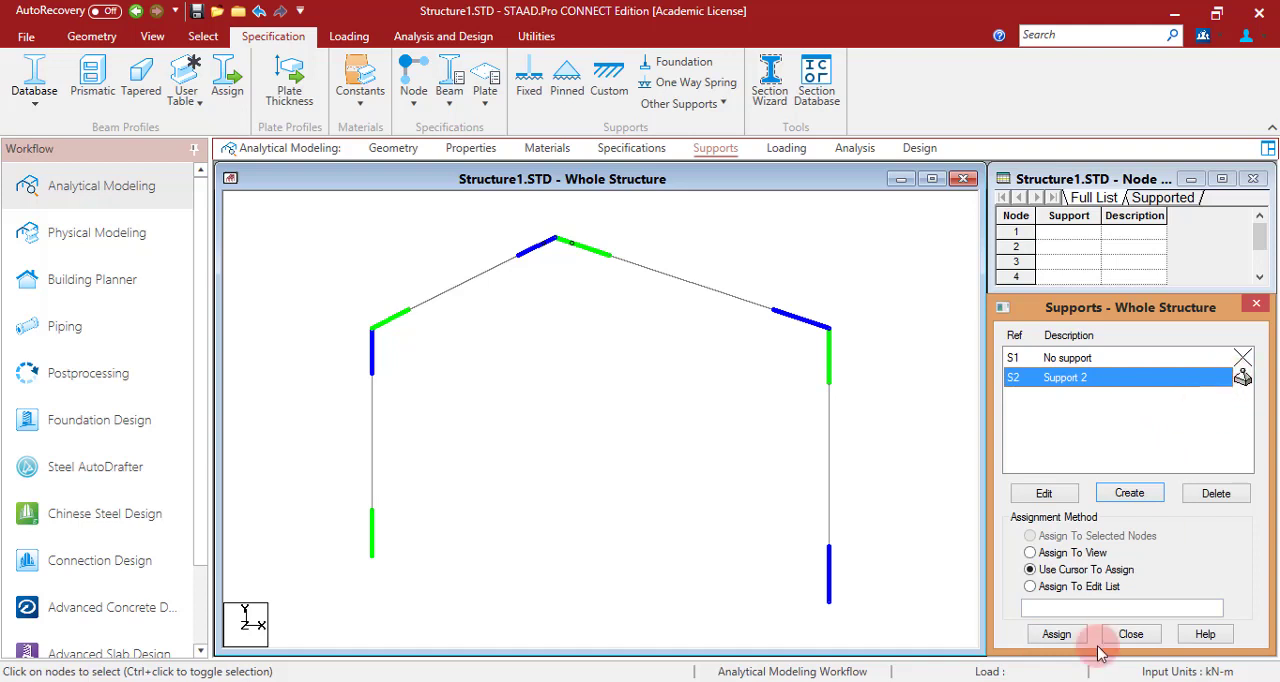
left_click(1056, 634)
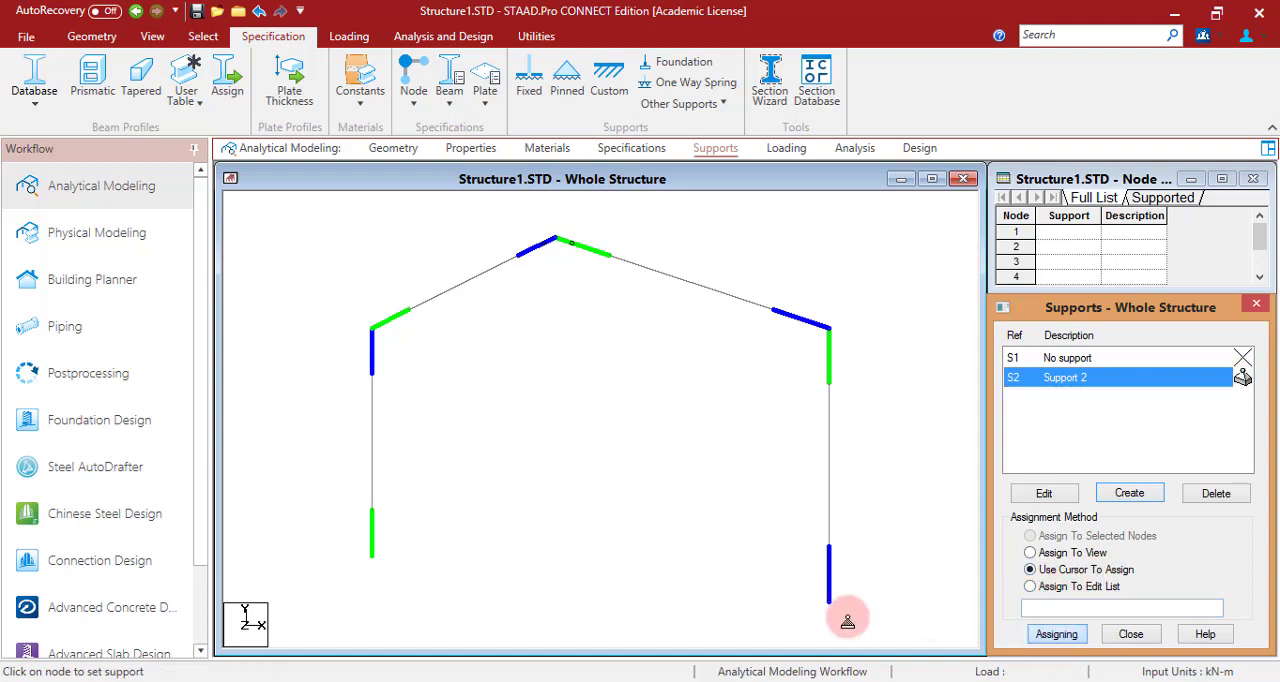
left_click(372, 552)
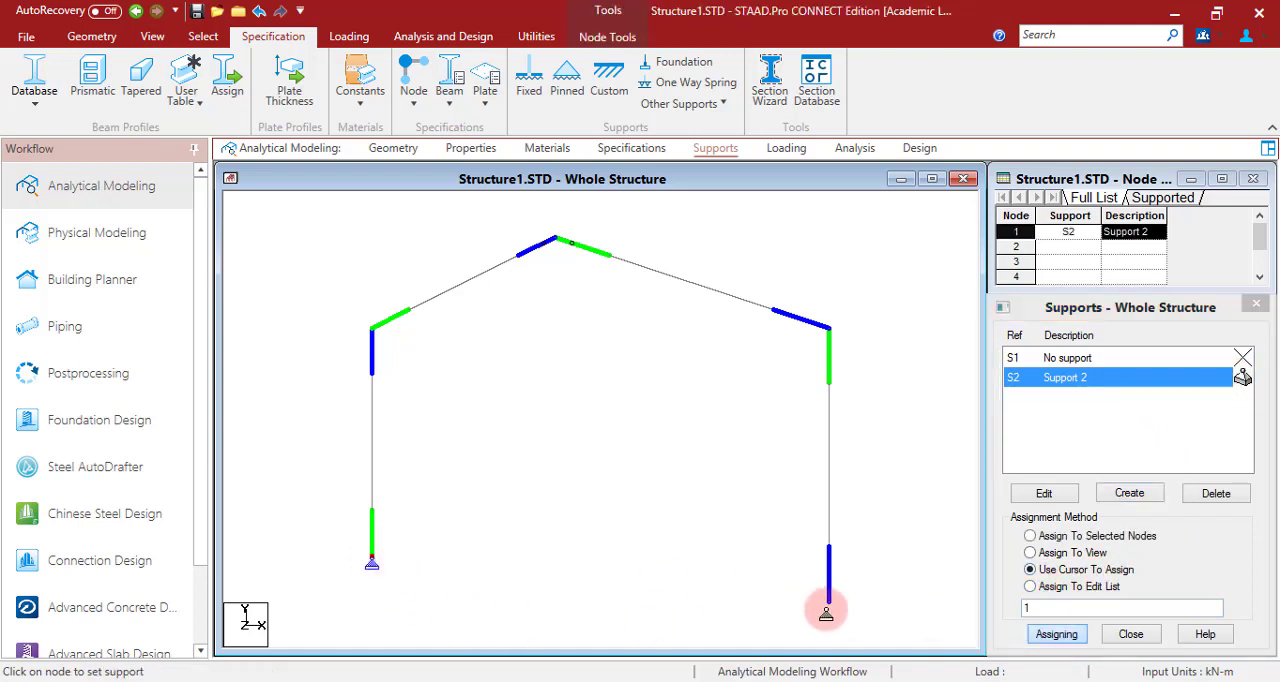
left_click(828, 606)
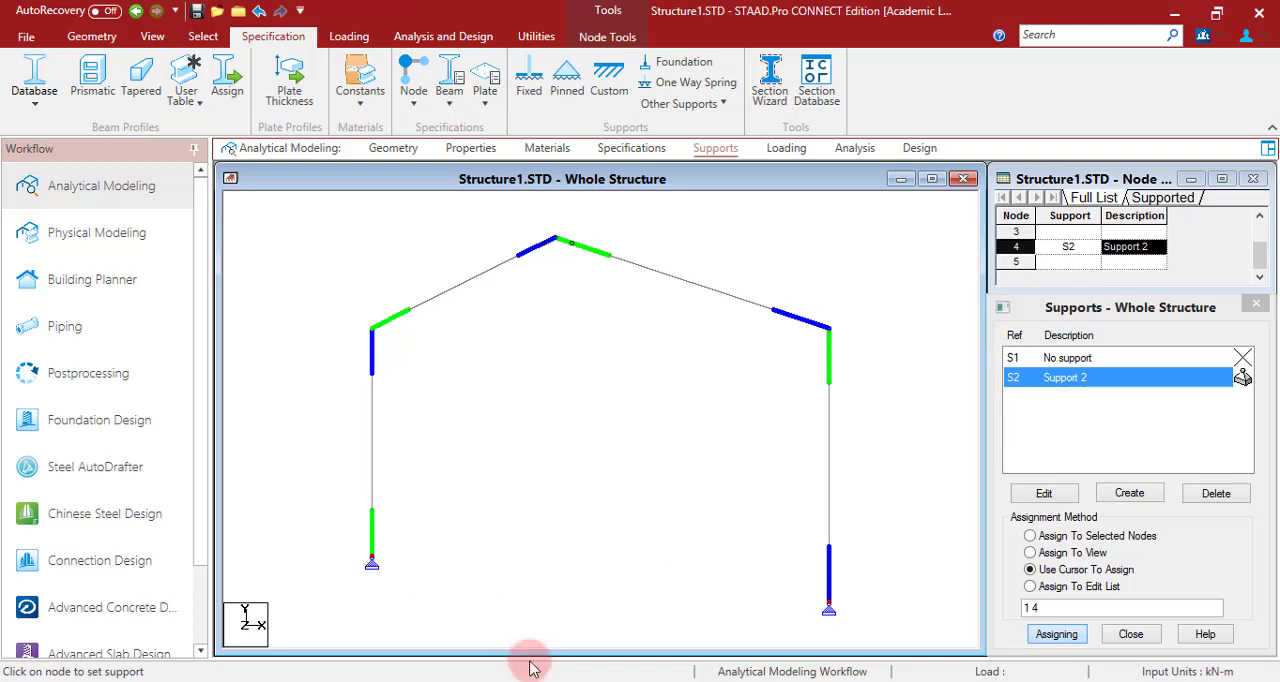
- Create primary load case 1 titled LOAD CASE 1 with loading type None
left_click(785, 148)
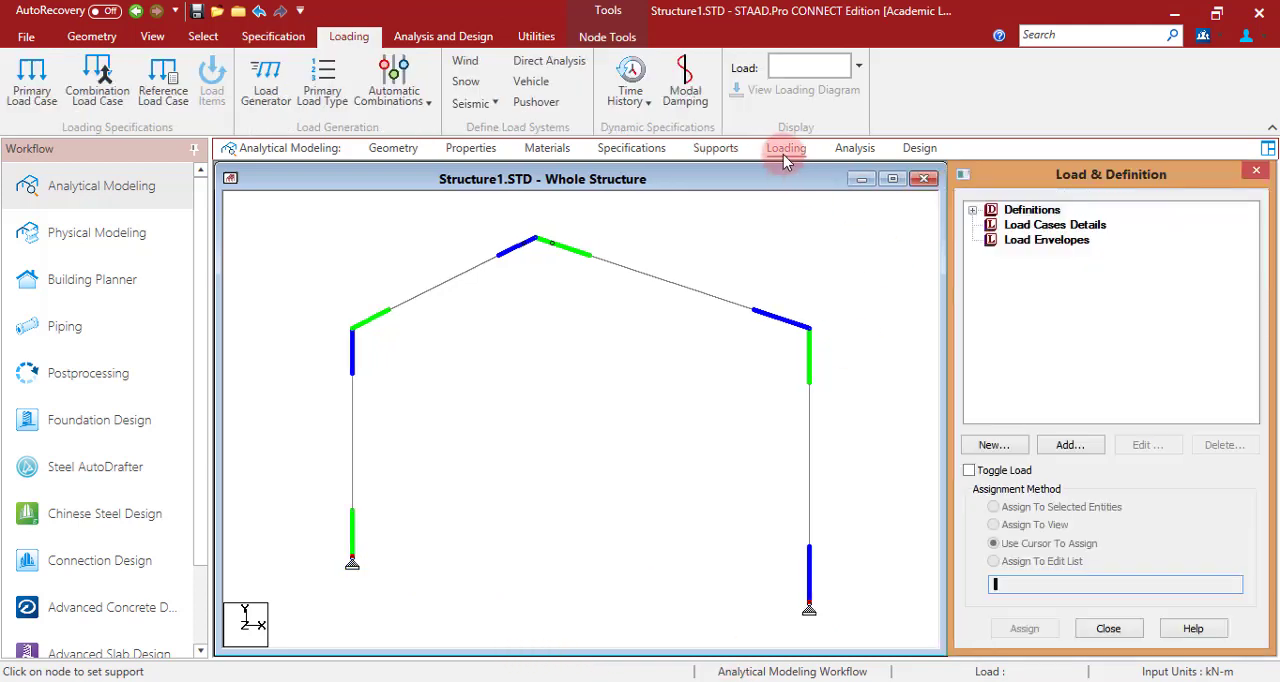
left_click(1055, 225)
left_click(1066, 445)
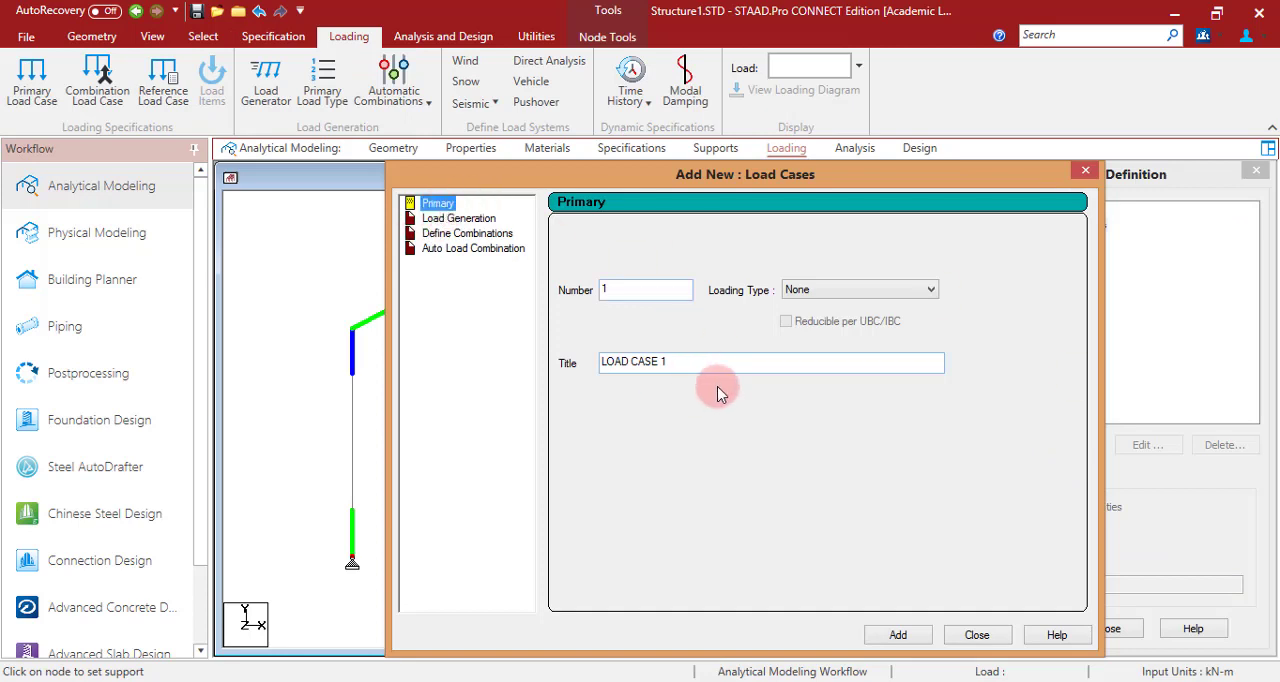
left_click(898, 640)
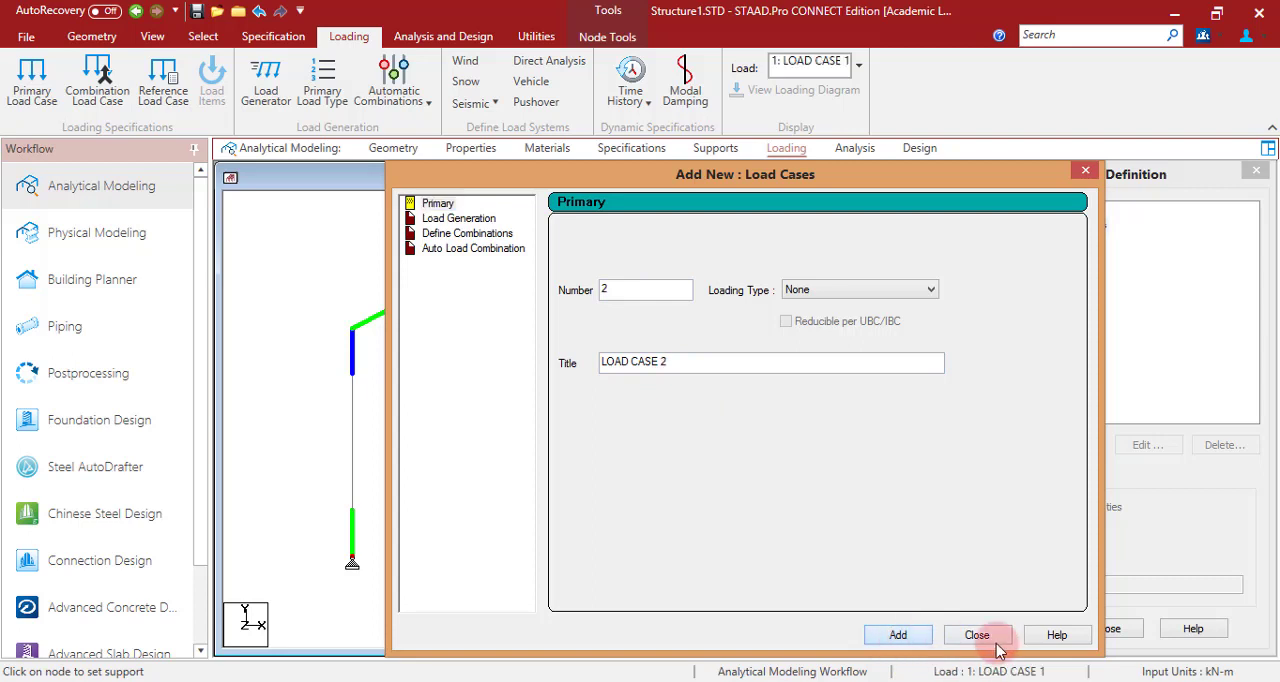
left_click(977, 635)
- Check the loads on the PowerPoint problem slide and add nodal loads of Fx 8 kN and Fx 5 kN to load case 1
left_click(1066, 240)
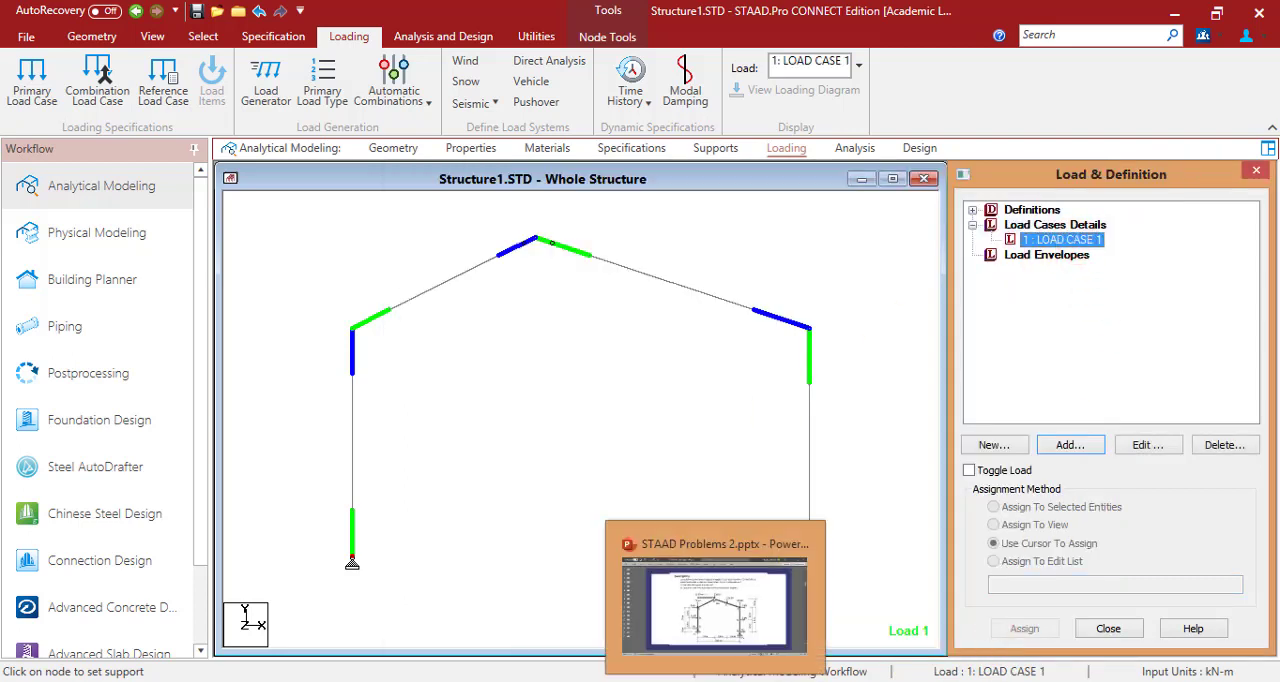
left_click(715, 681)
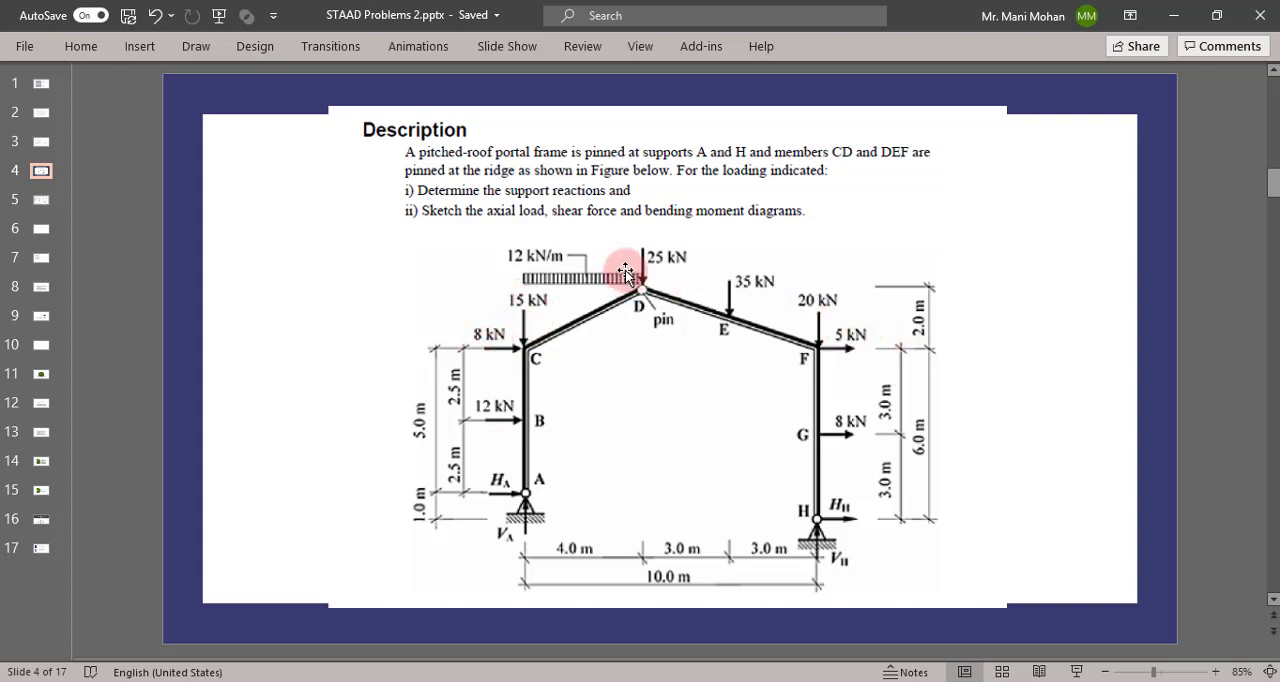
mouse_move(820, 580)
left_click(850, 600)
left_click(1088, 447)
left_click(338, 123)
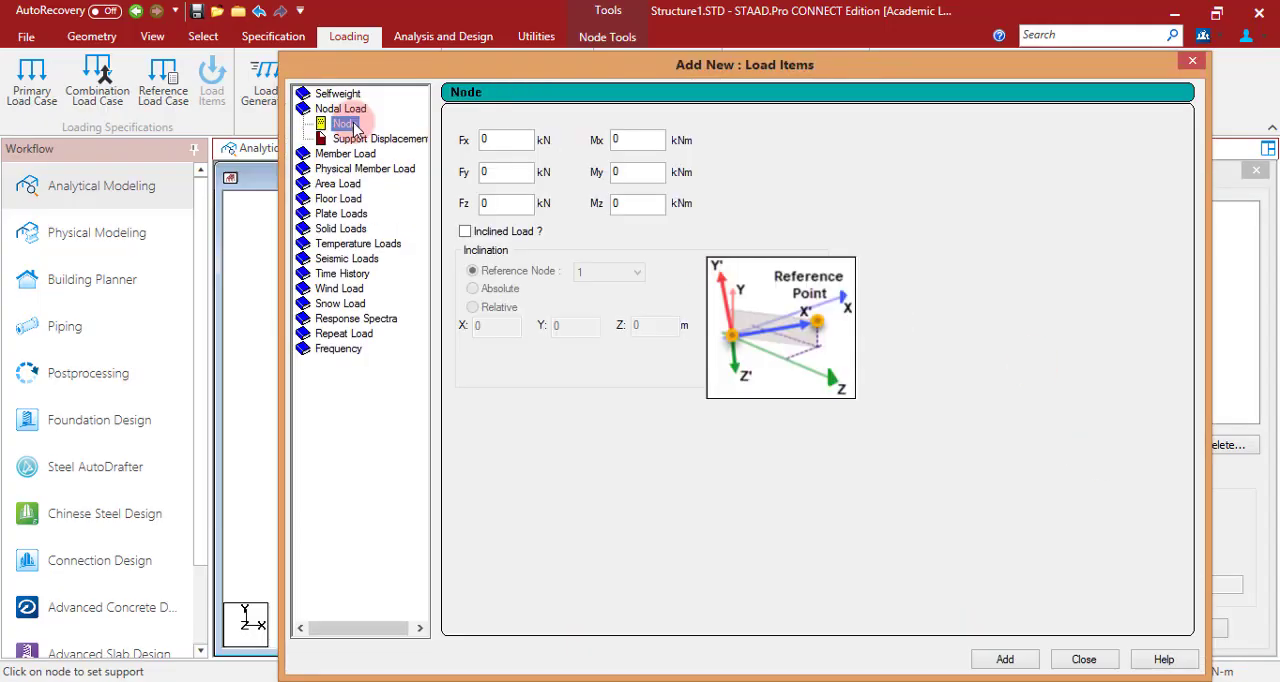
double_click(500, 142)
type("8")
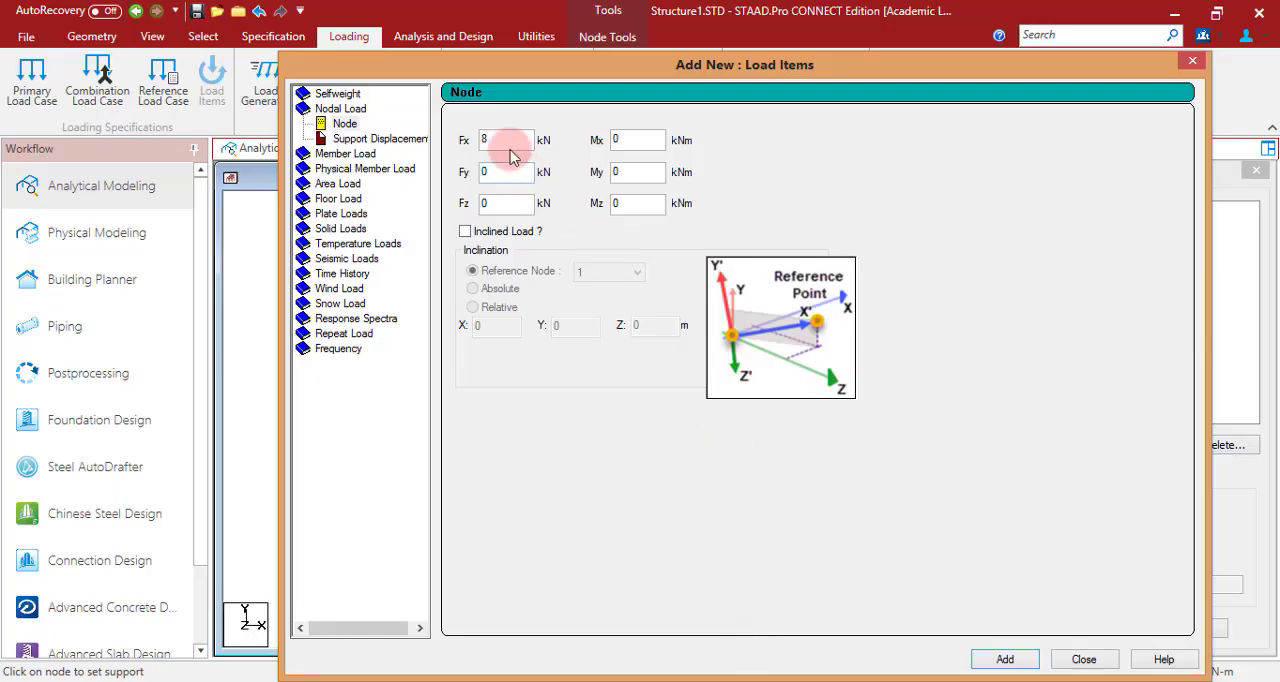
double_click(503, 142)
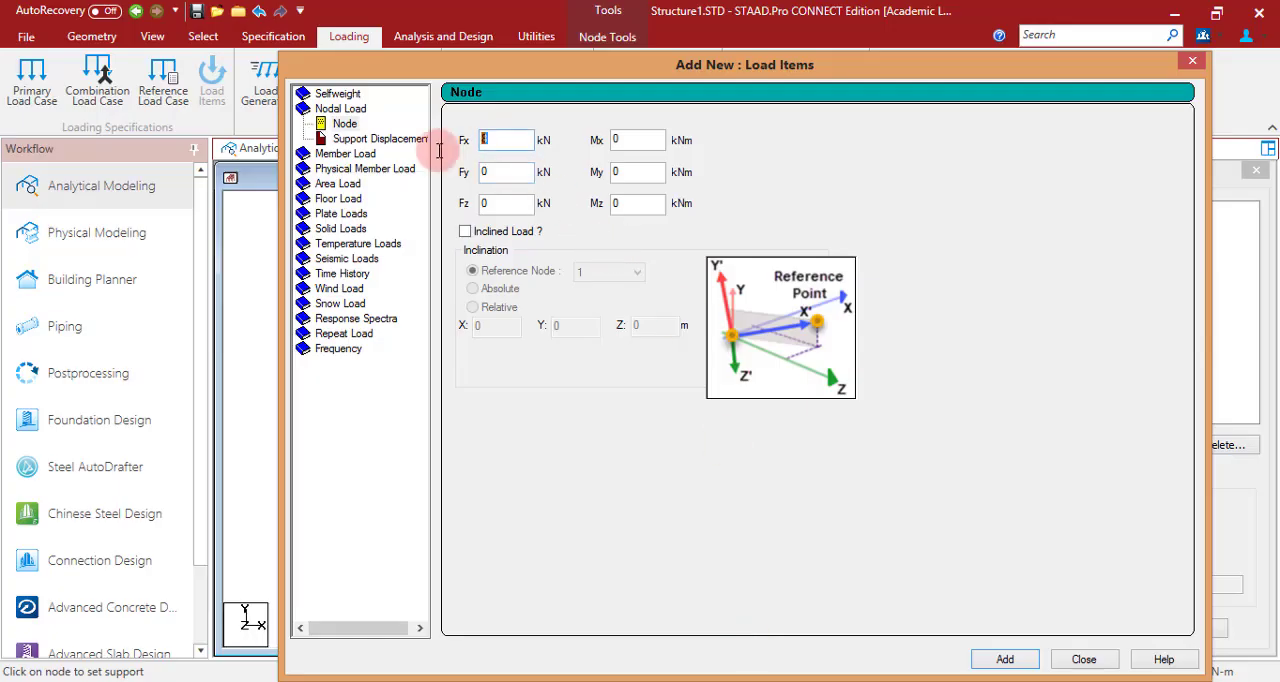
left_click(1005, 659)
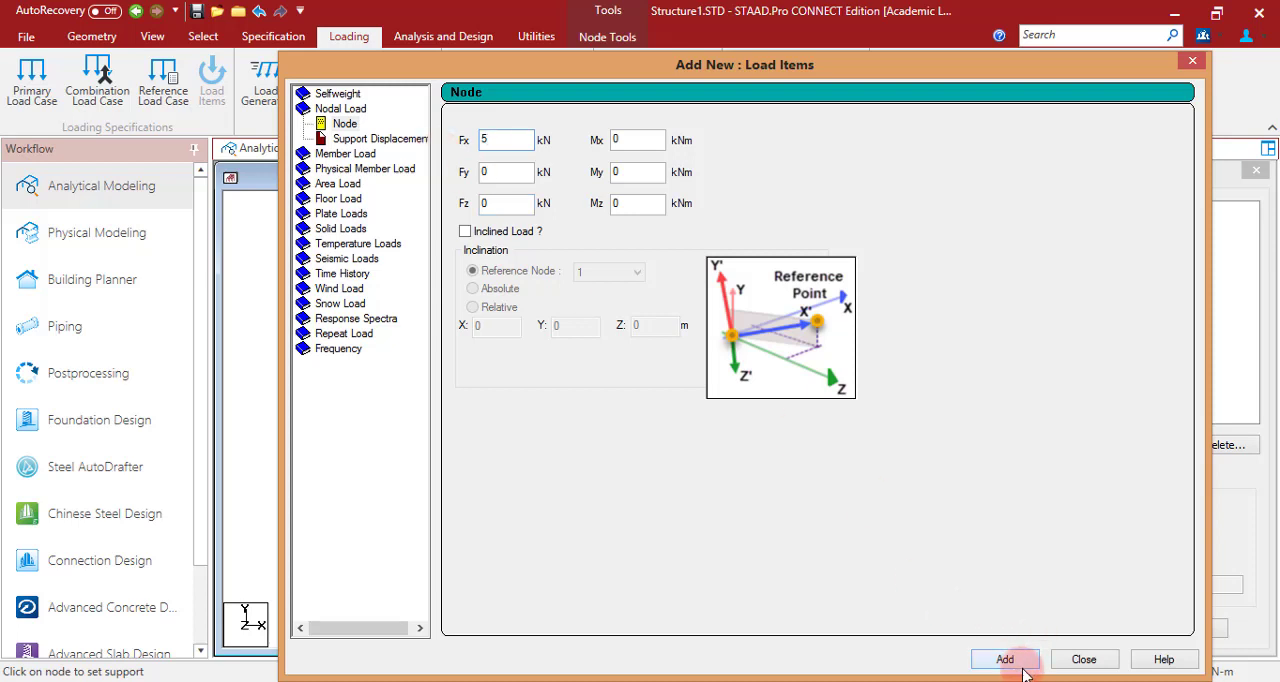
- Add three vertical nodal loads to load case 1 with Fx 0 and Fy of -15, -20 and -25 kN
double_click(503, 139)
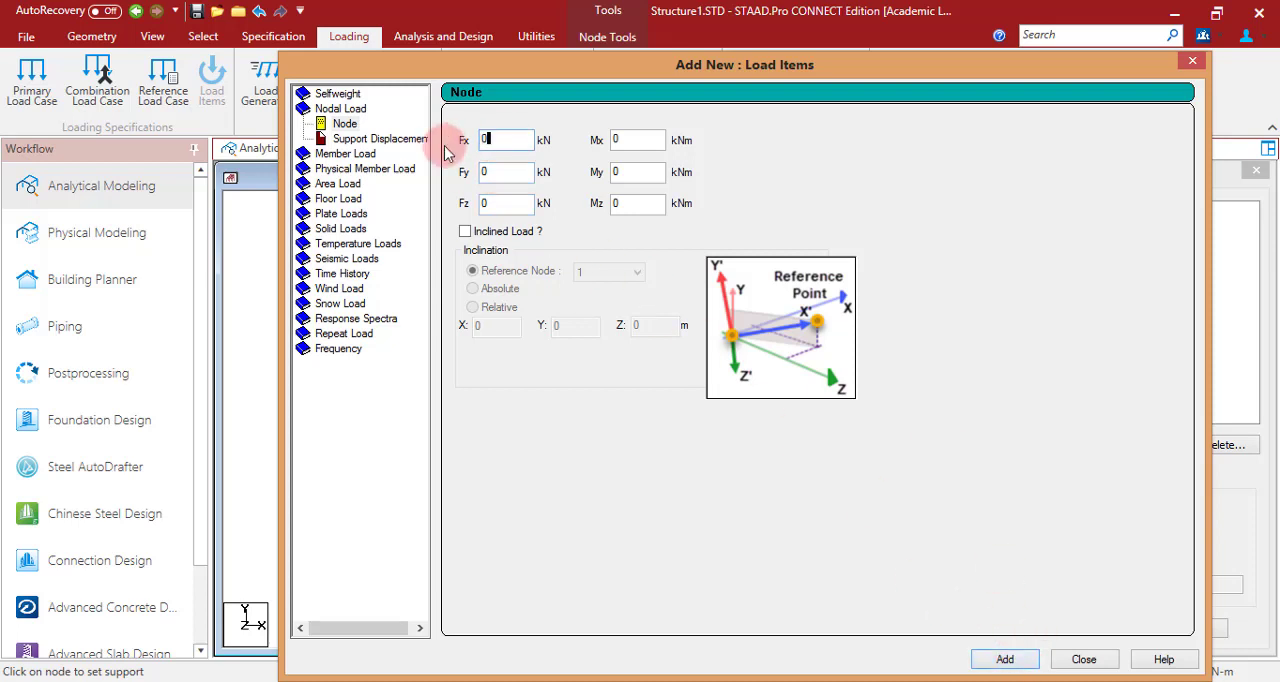
double_click(491, 171)
type("-15")
left_click(1003, 655)
double_click(491, 171)
type("-20")
left_click(1003, 659)
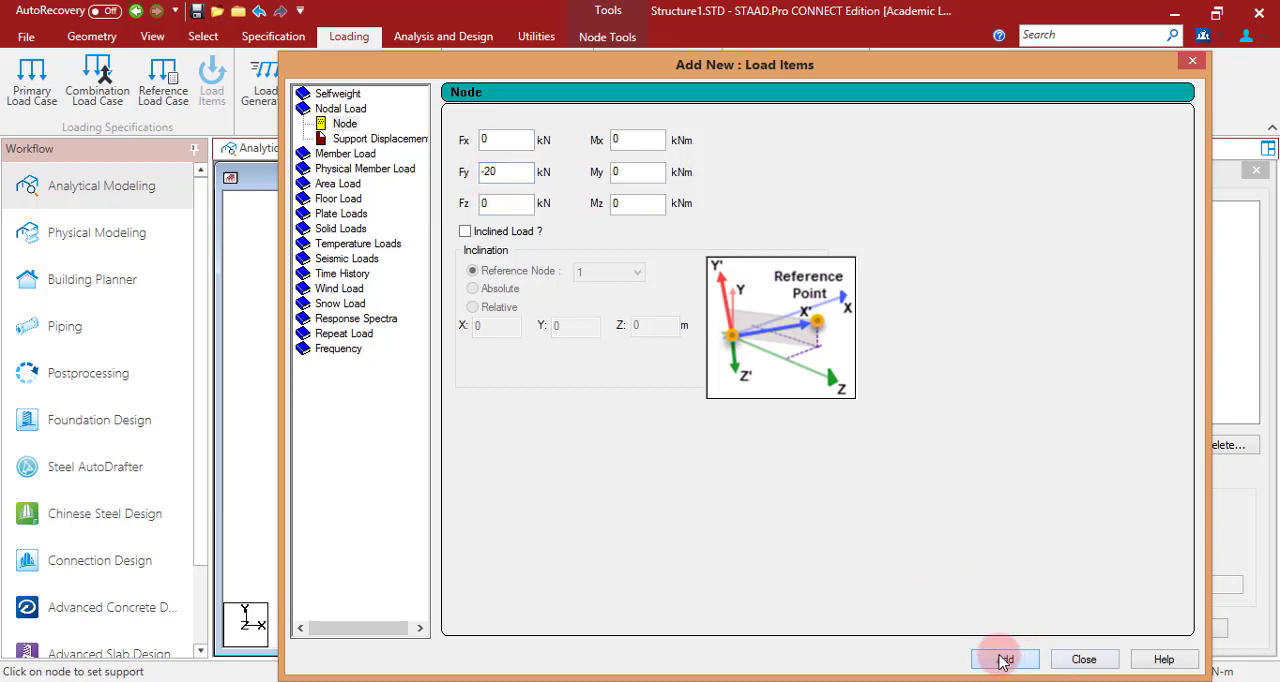
left_click(503, 169)
type("-25")
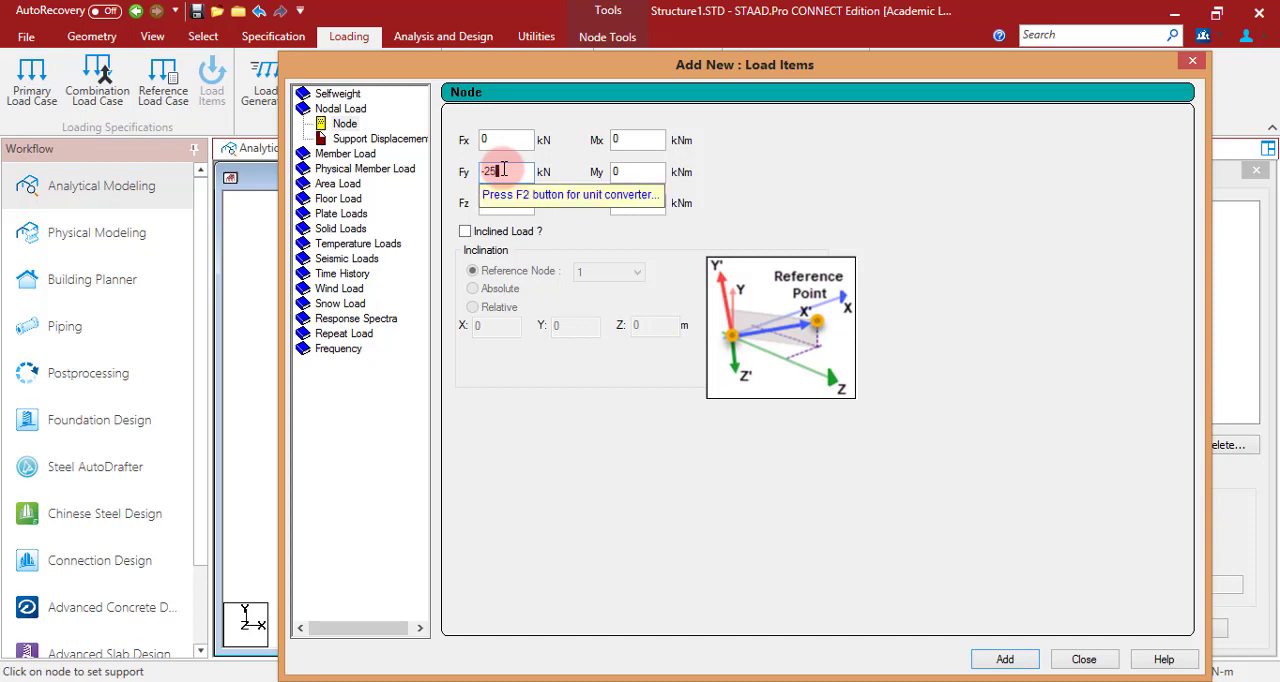
left_click(1005, 659)
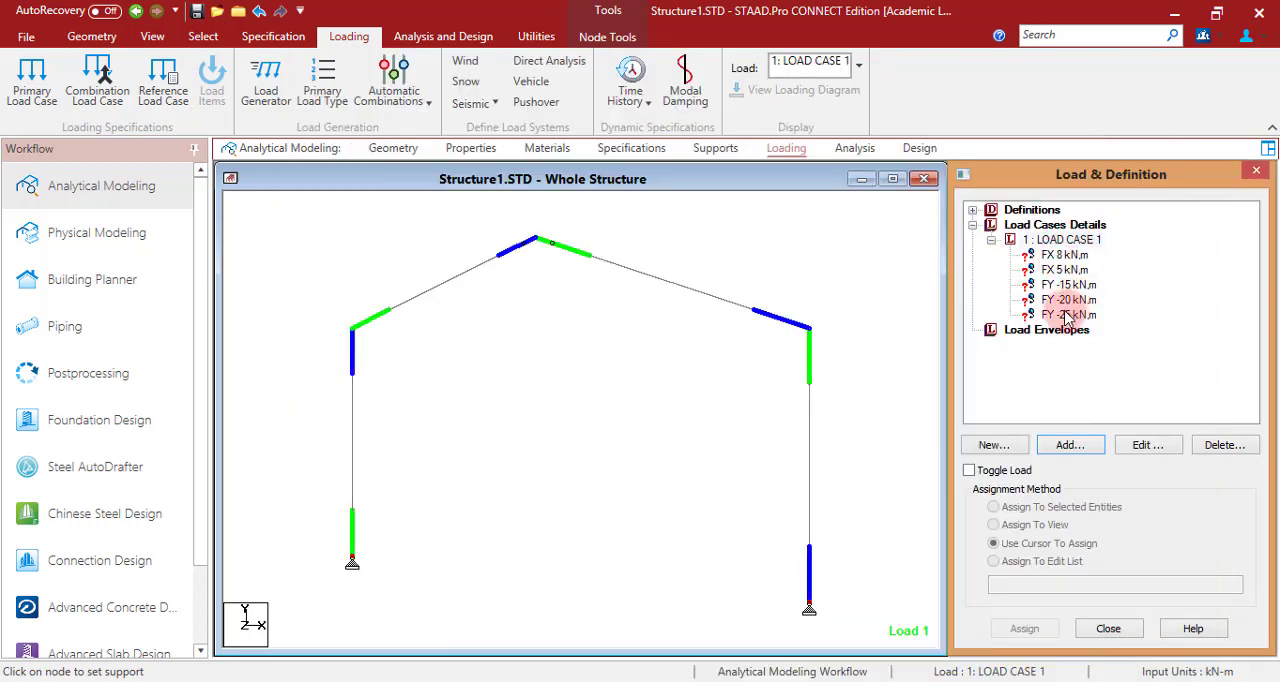
- Assign the FX 8 kN and FY -15 kN nodal loads to the left eave node
left_click(1066, 256)
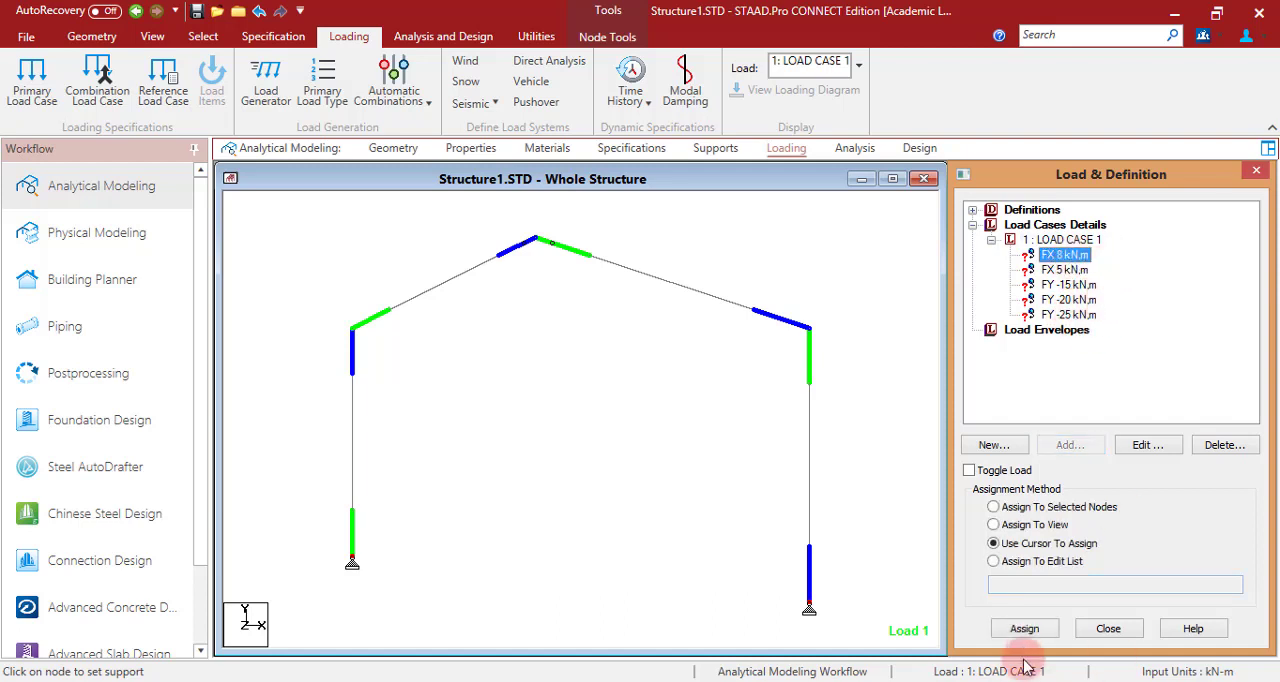
left_click(1043, 637)
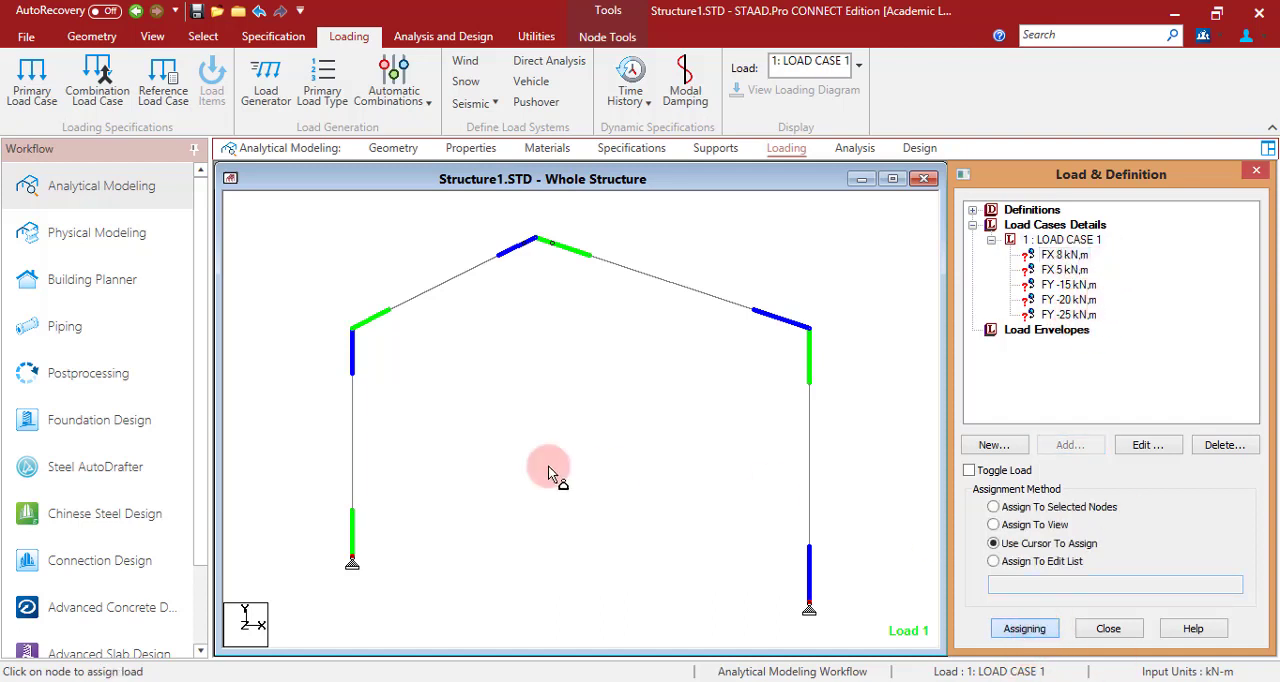
left_click(350, 334)
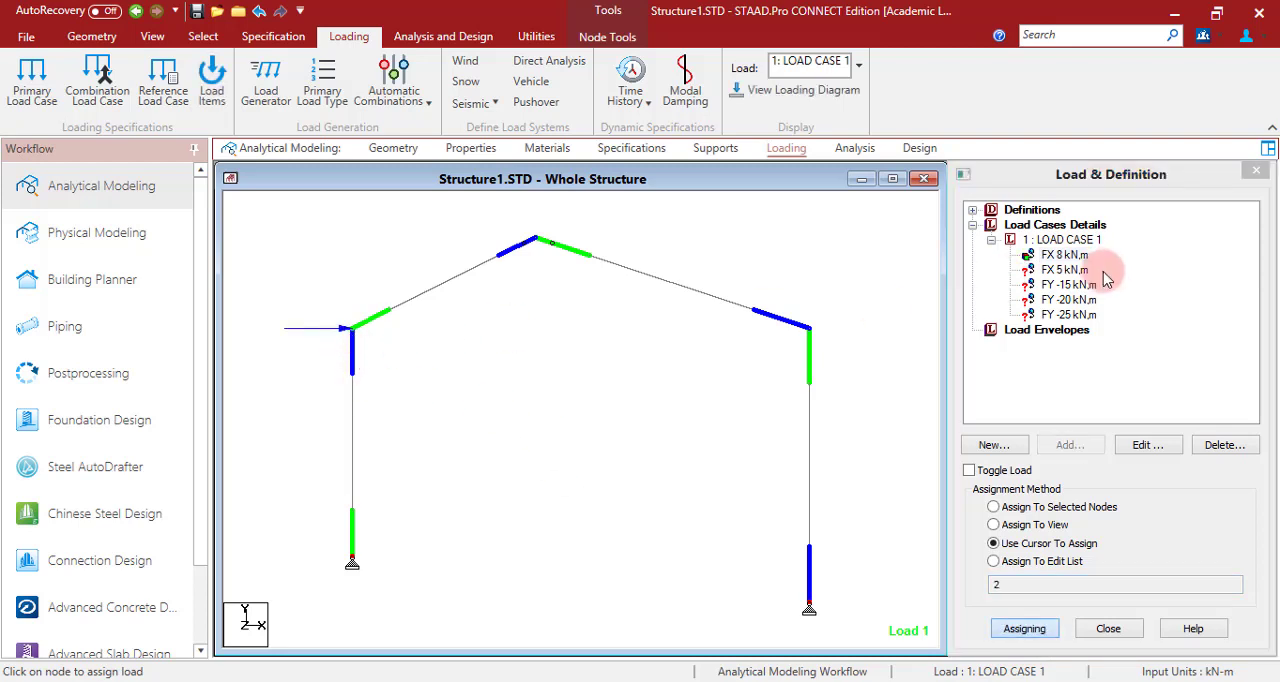
left_click(1069, 285)
left_click(1024, 630)
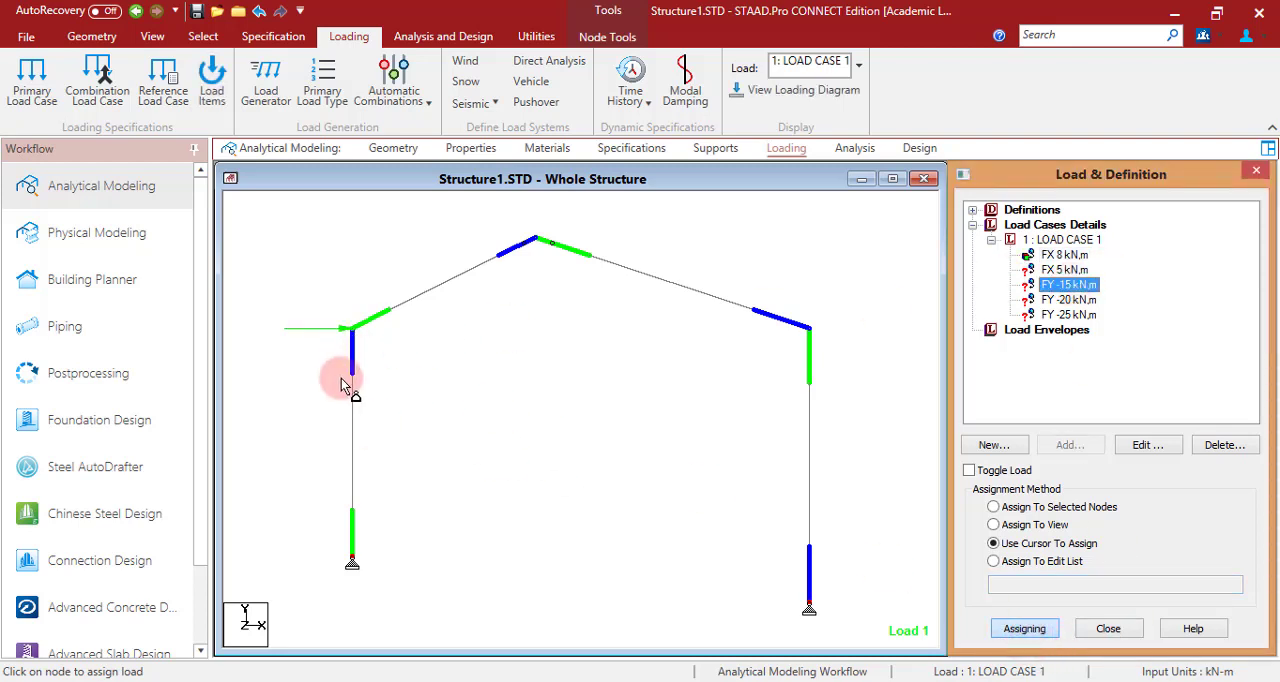
left_click(355, 336)
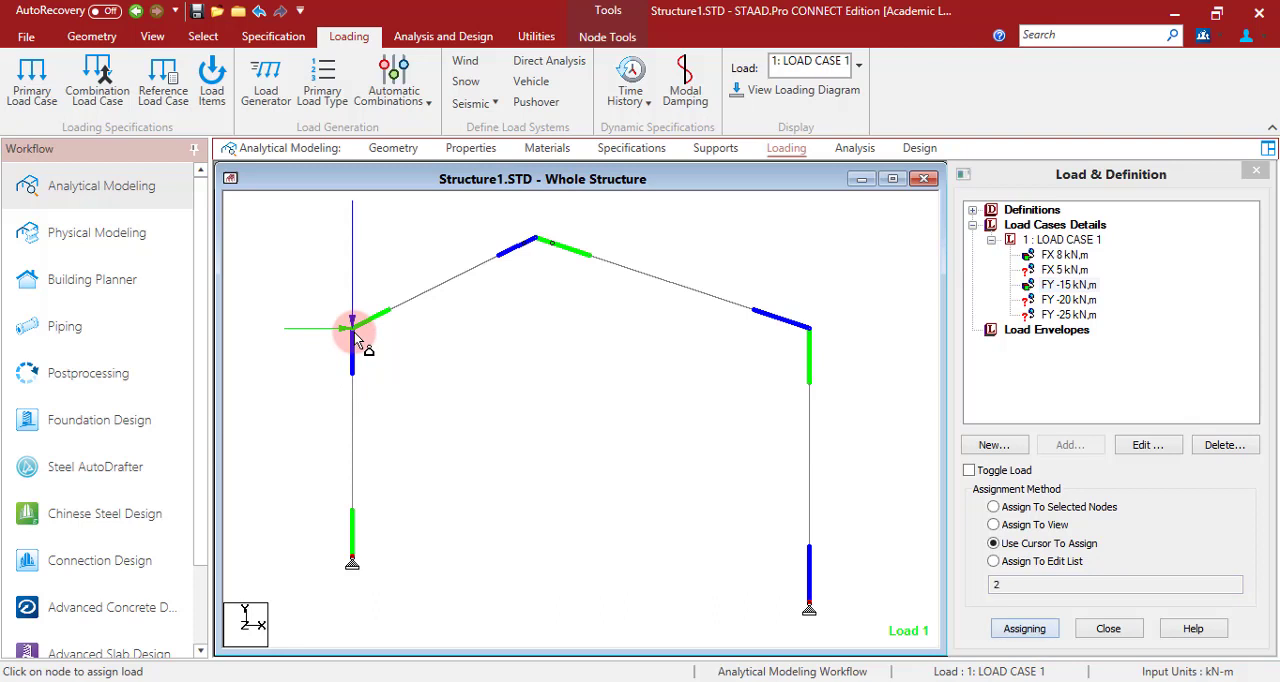
- Assign the FX 5 kN and FY -20 kN loads to the right eave node and the FY -25 kN load to the ridge
left_click(1065, 270)
left_click(808, 330)
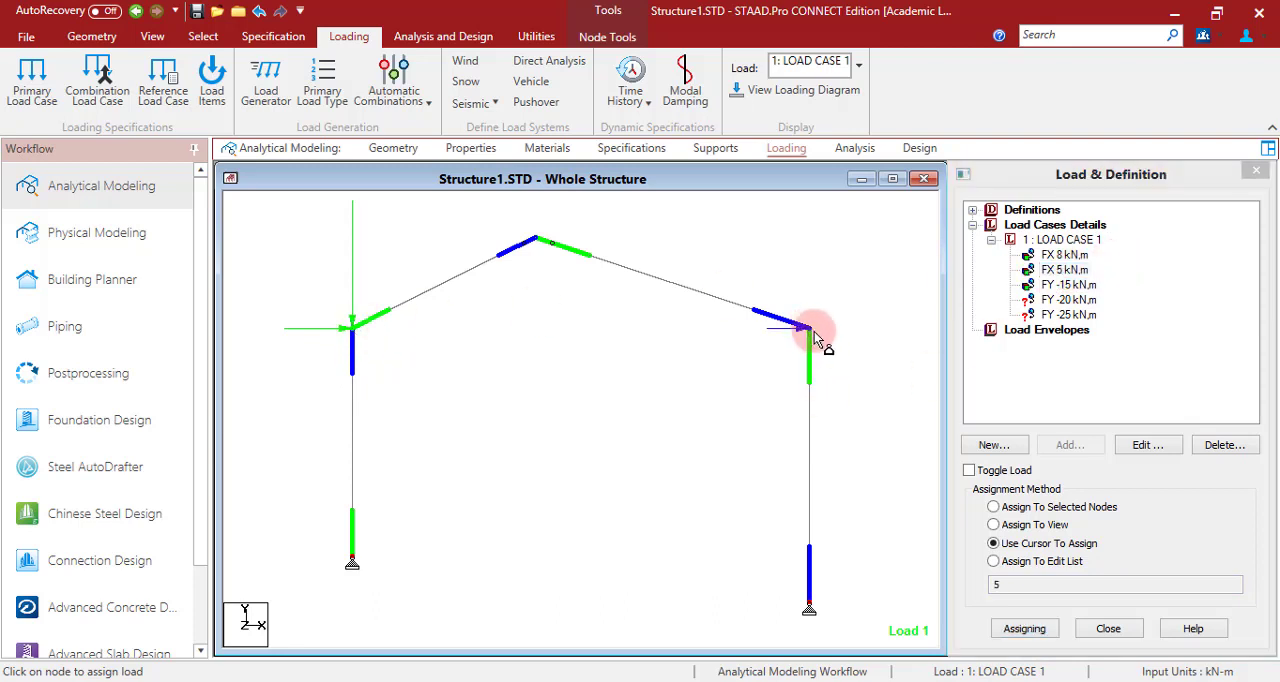
left_click(1068, 300)
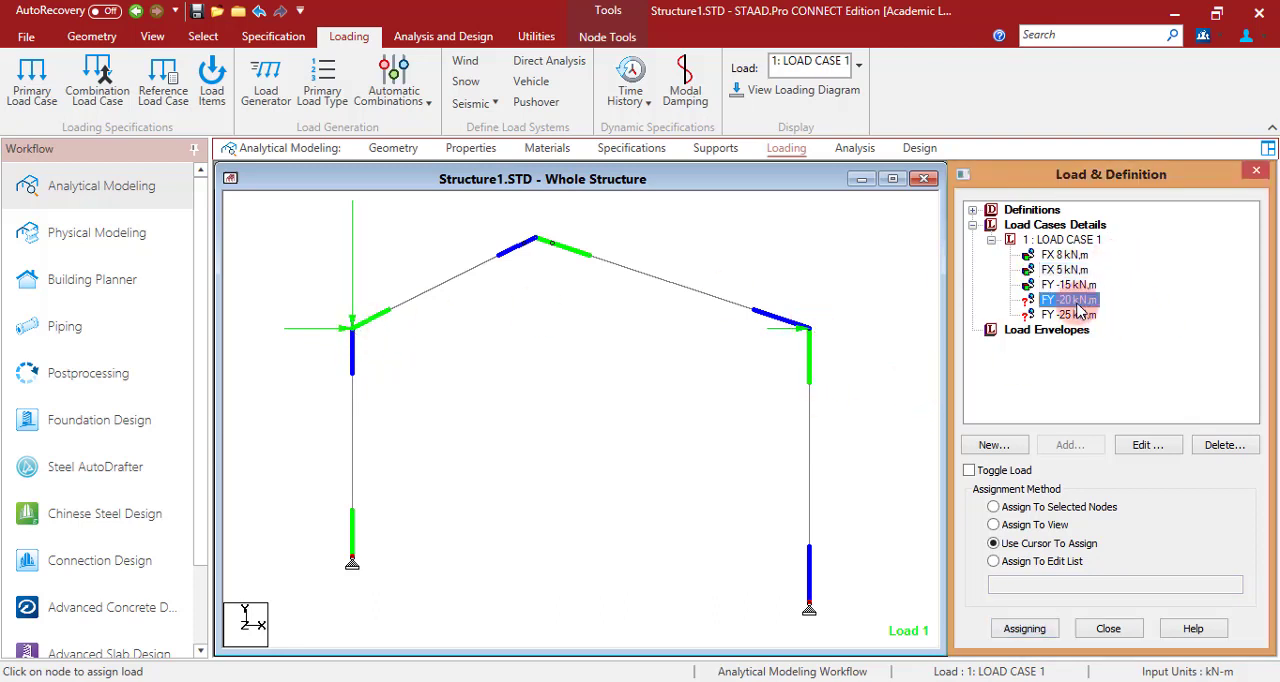
left_click(815, 333)
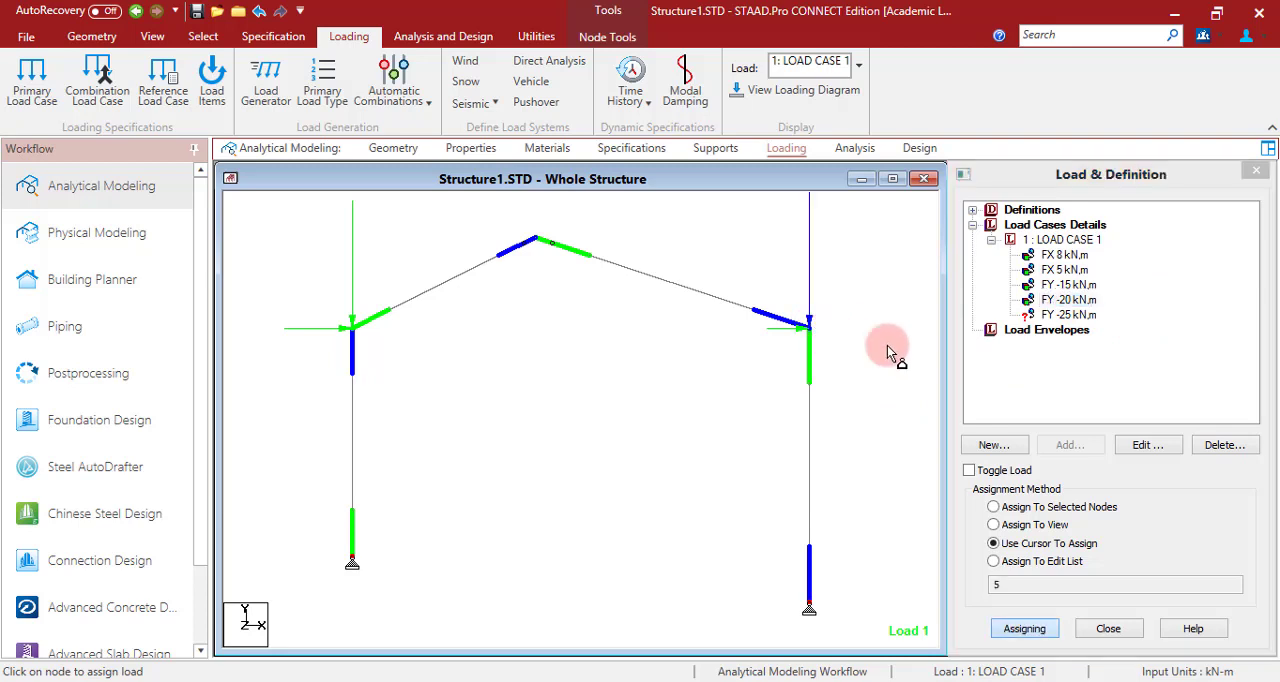
left_click(1068, 315)
left_click(538, 242)
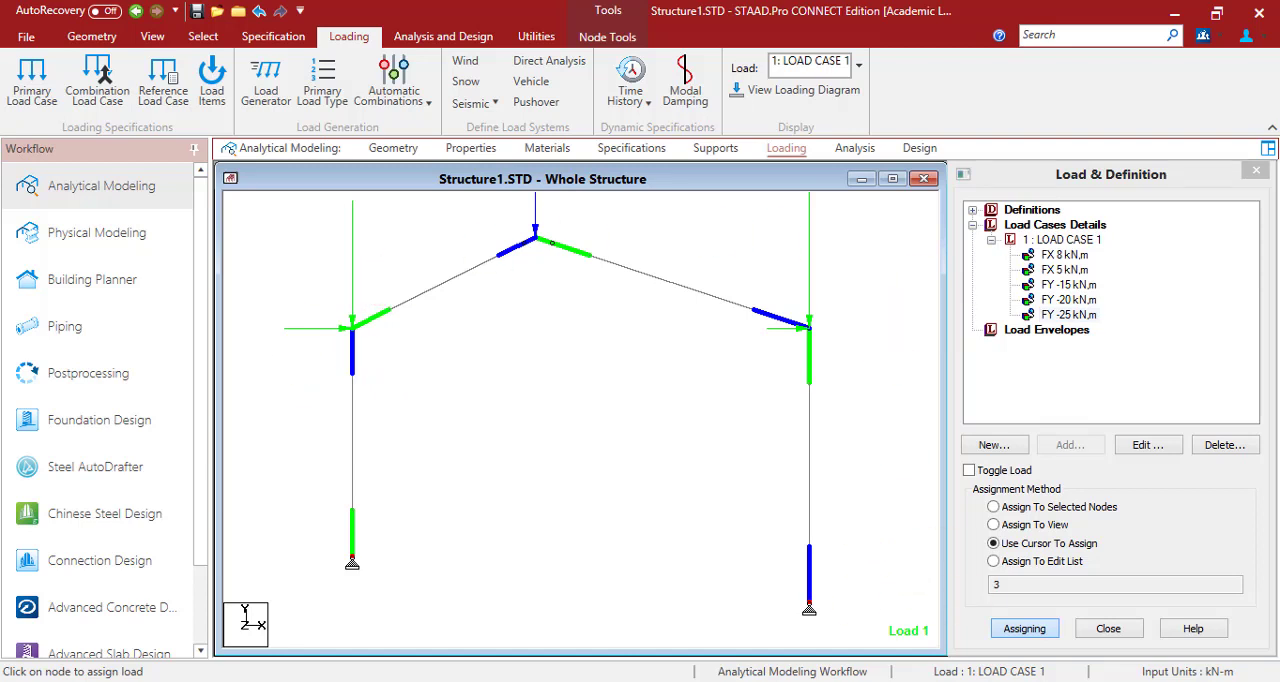
- Add concentrated member forces of 12 kN and 8 kN in the GX direction to load case 1
key("alt+Tab")
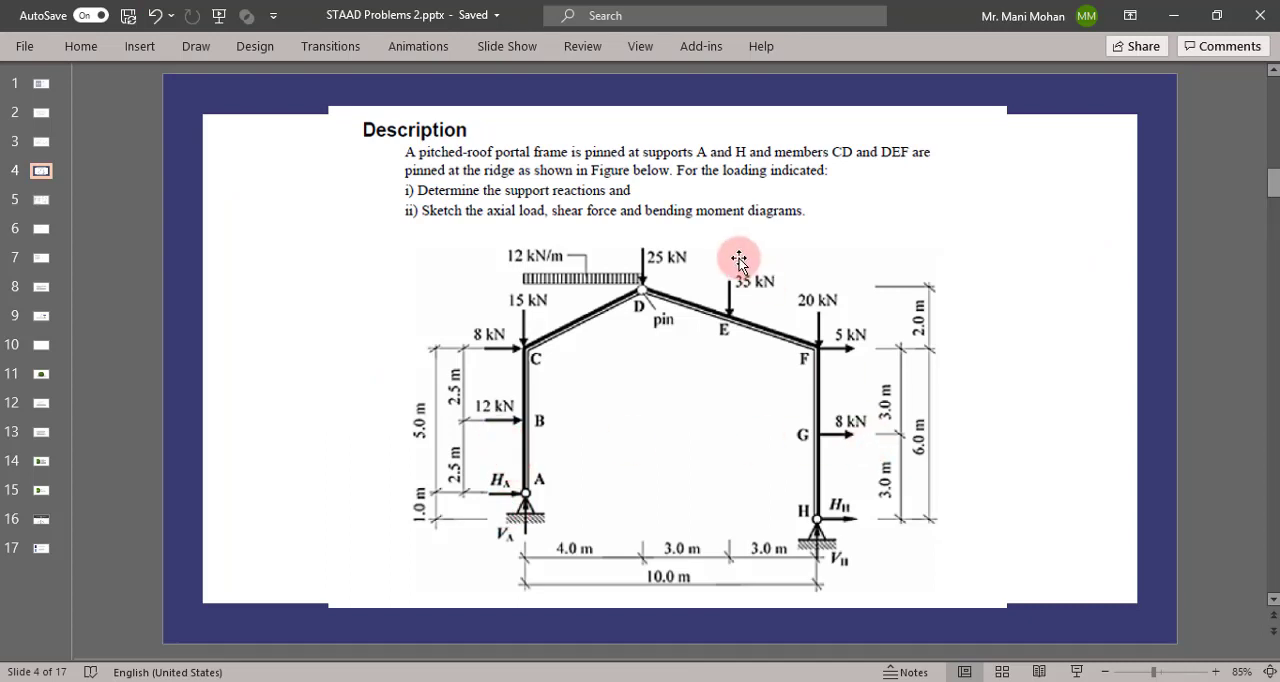
key("alt+Tab")
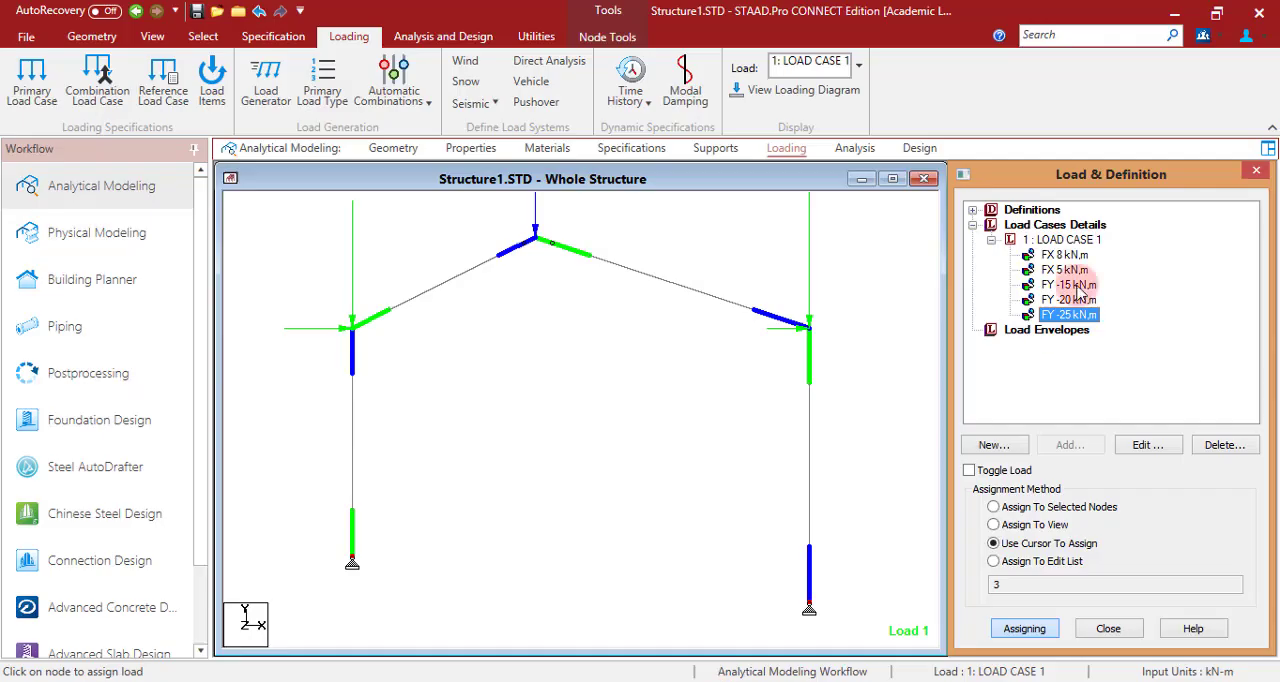
left_click(1062, 241)
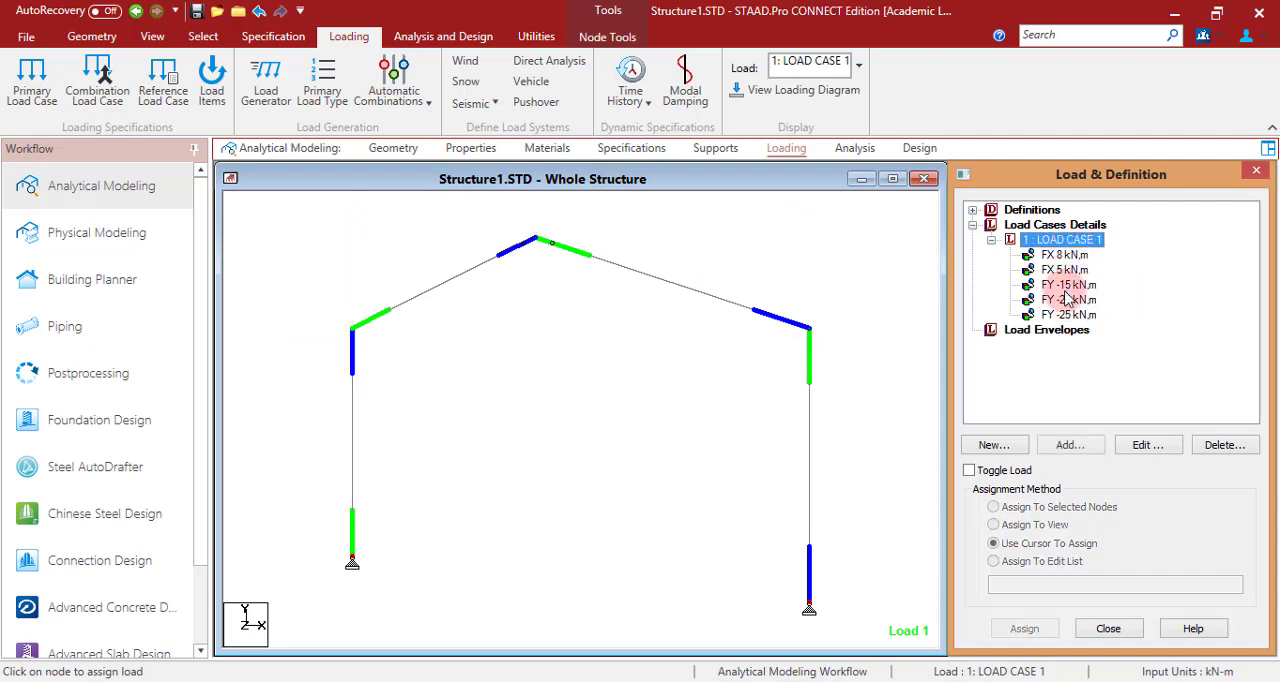
left_click(1069, 445)
left_click(346, 143)
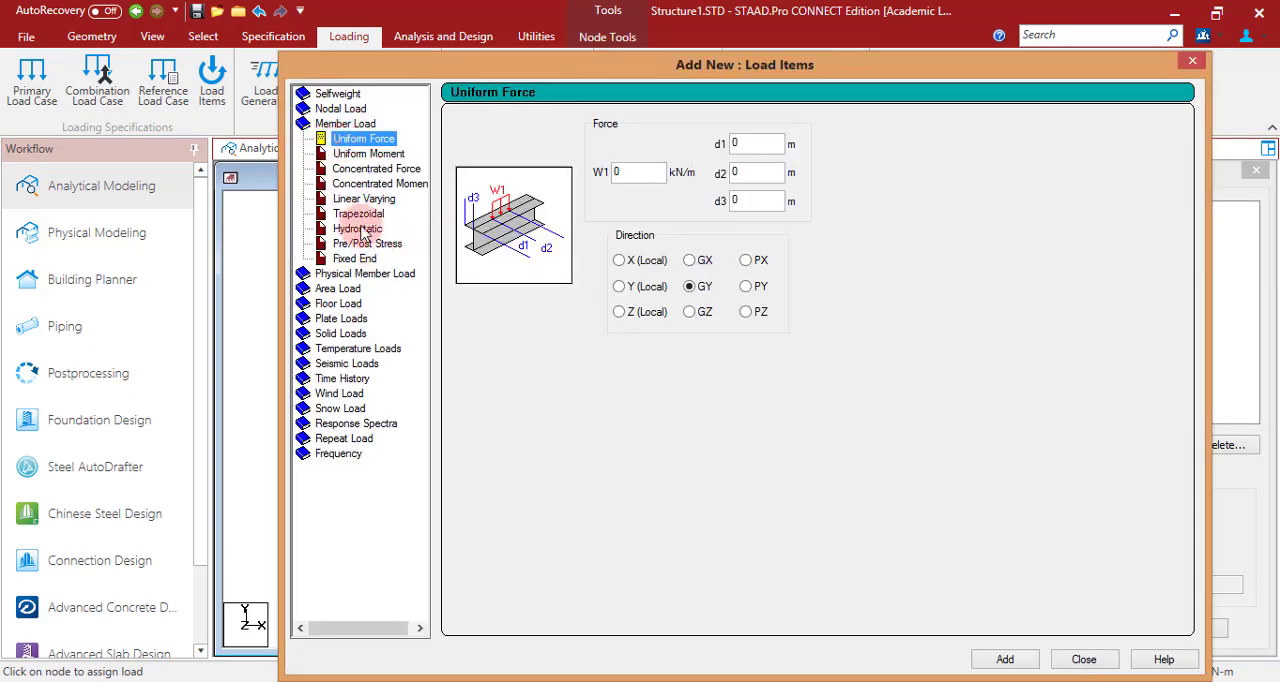
left_click(370, 168)
double_click(646, 178)
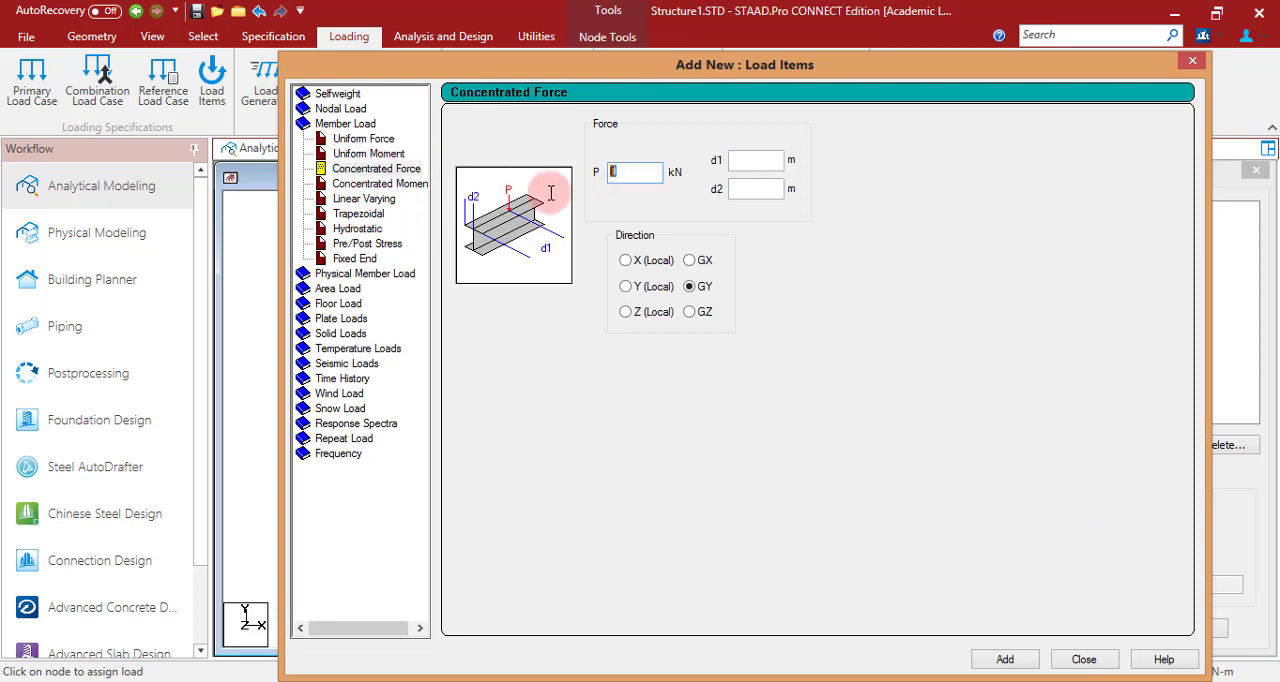
type("12")
left_click(689, 260)
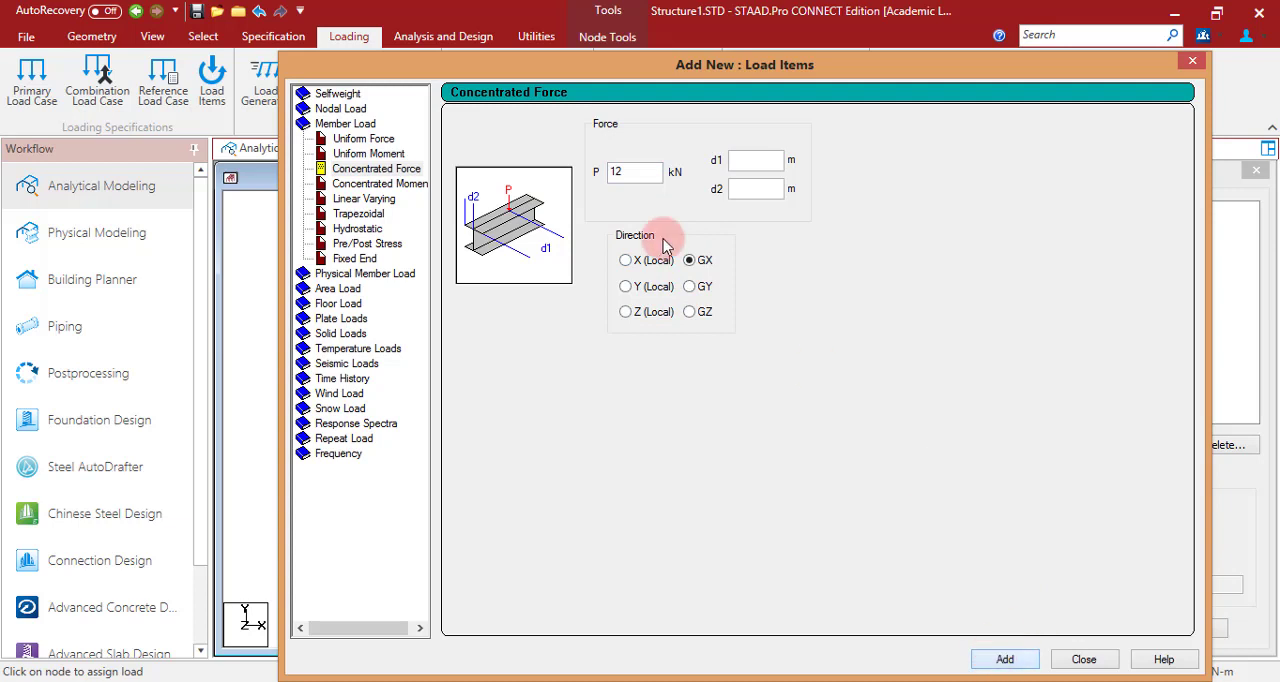
double_click(646, 172)
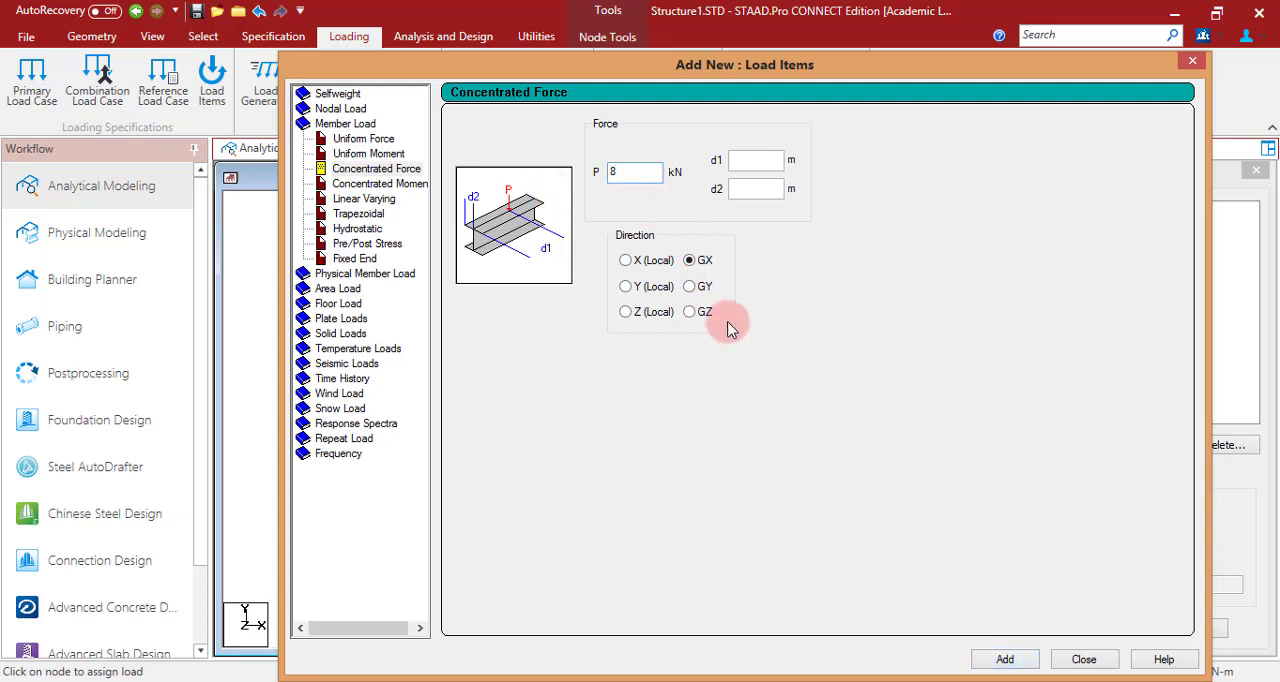
left_click(1000, 662)
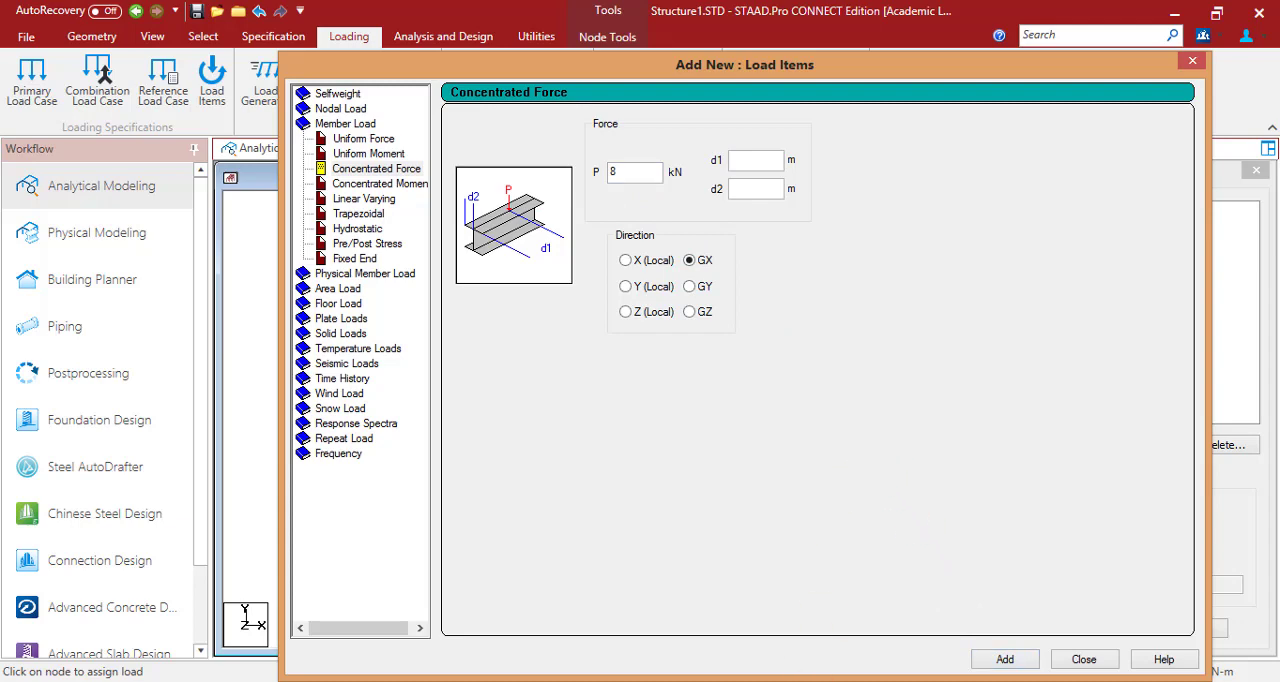
- Add a concentrated member force of -35 kN in the GY direction to load case 1
left_click(716, 680)
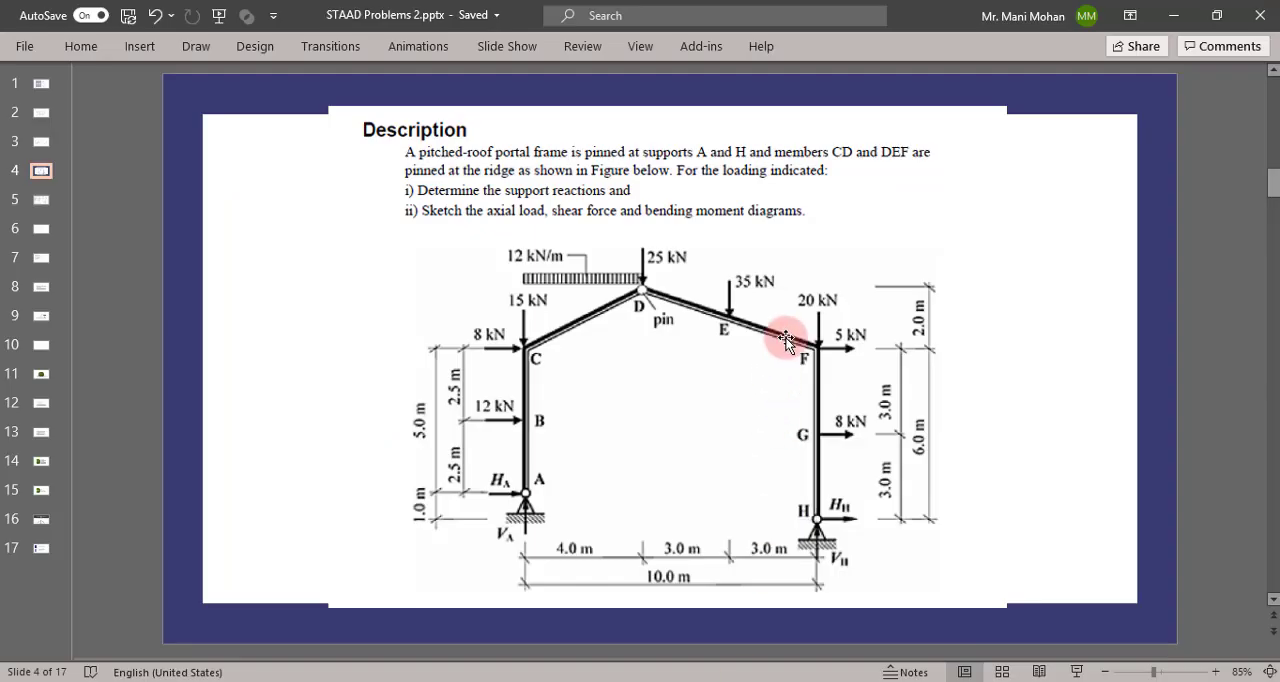
left_click(731, 680)
left_click_drag(640, 173, 561, 175)
type("-35")
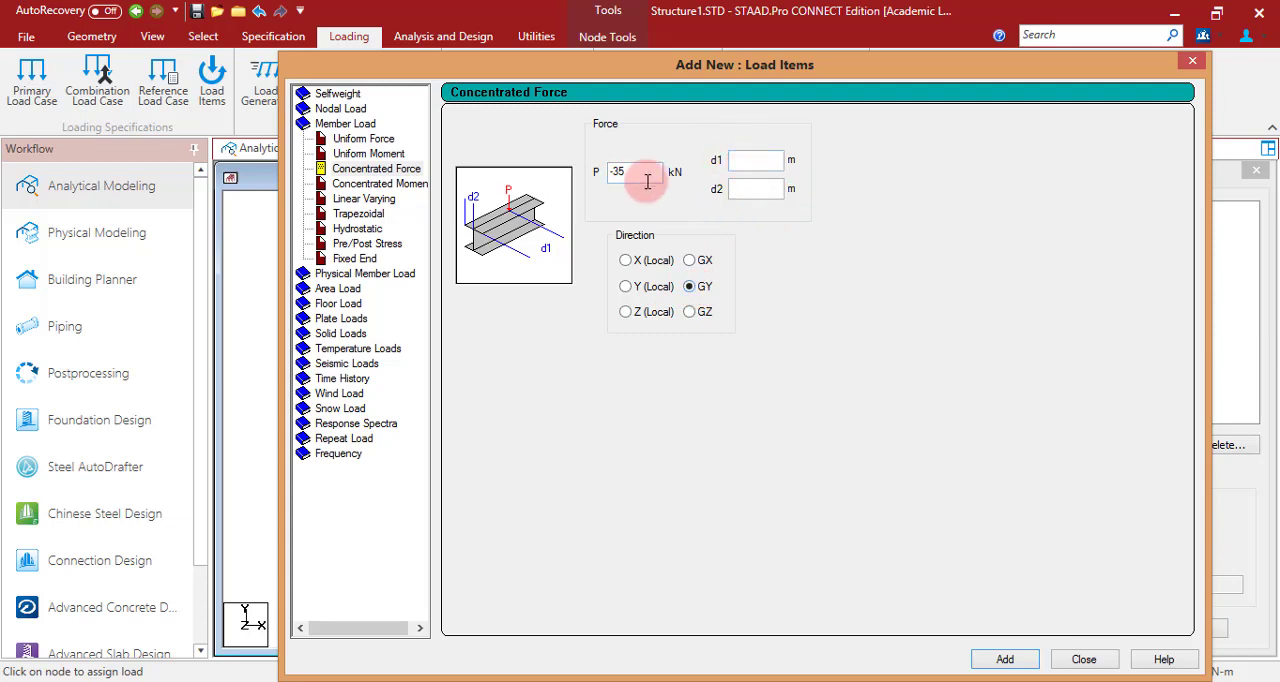
left_click(1005, 659)
left_click(1082, 659)
- Assign the GX 12 kN force to the left column, GX 8 kN to the right column and GY -35 kN to the right rafter
left_click(1100, 331)
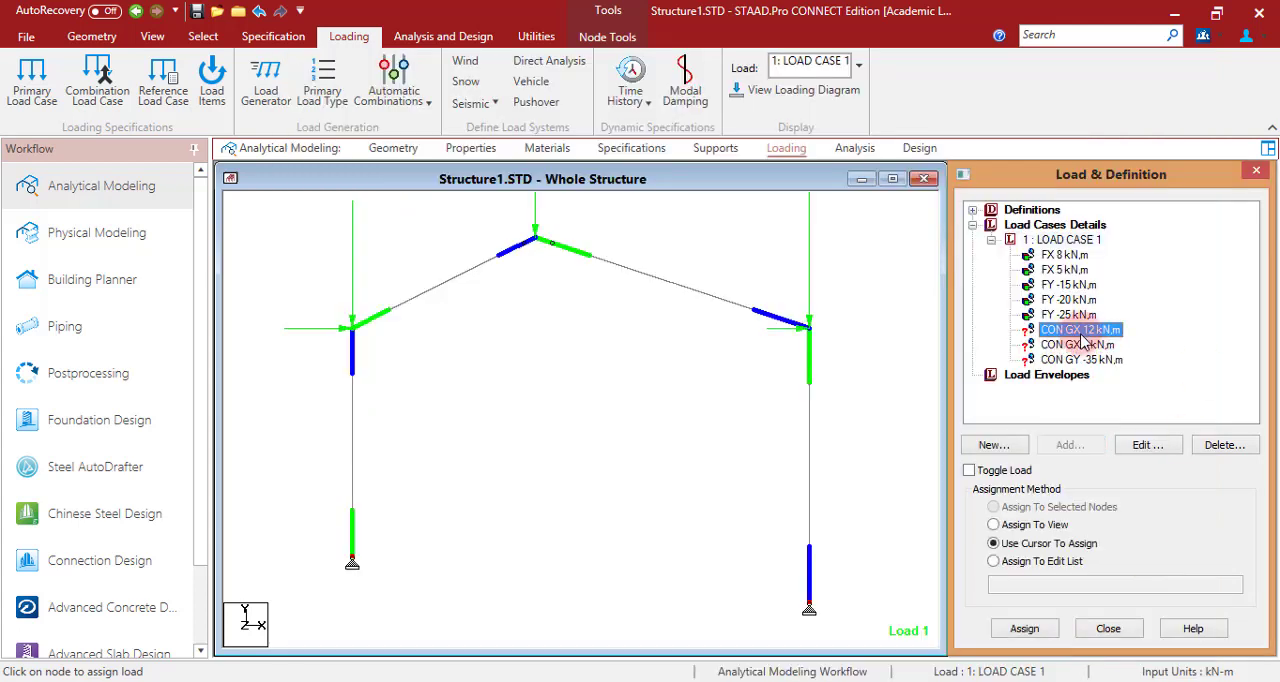
left_click(1024, 628)
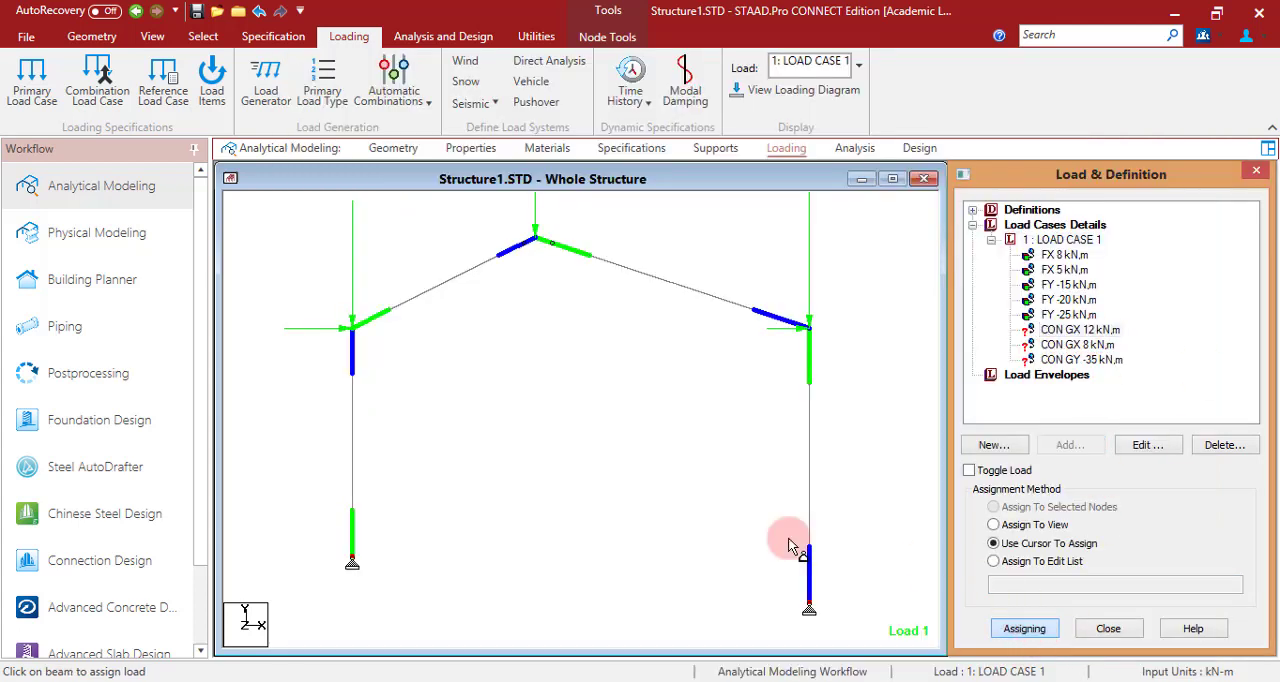
left_click(351, 478)
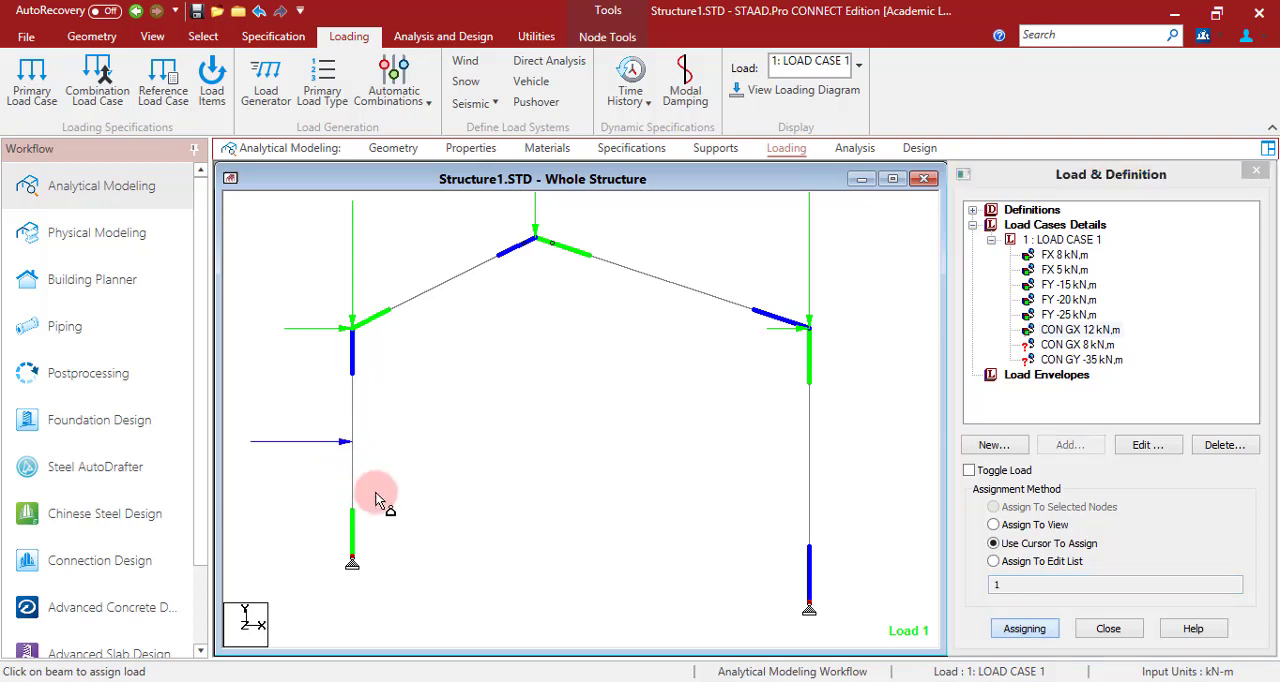
left_click(1095, 330)
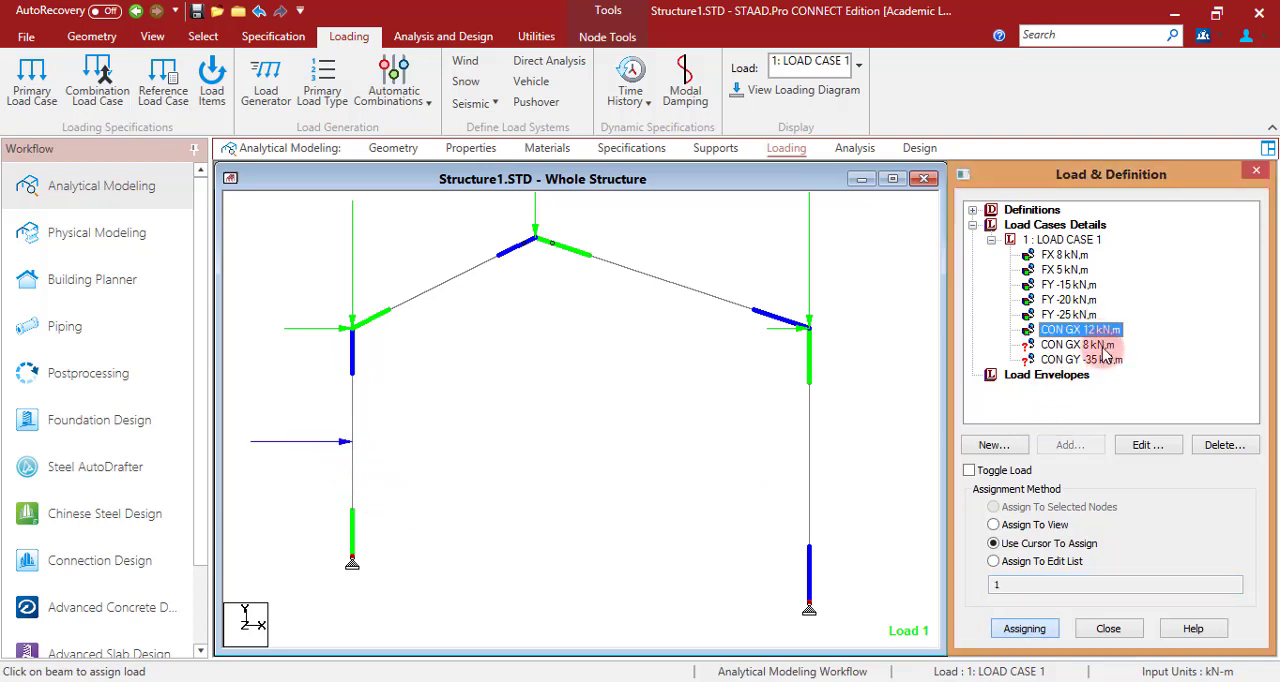
left_click(1100, 346)
left_click(815, 490)
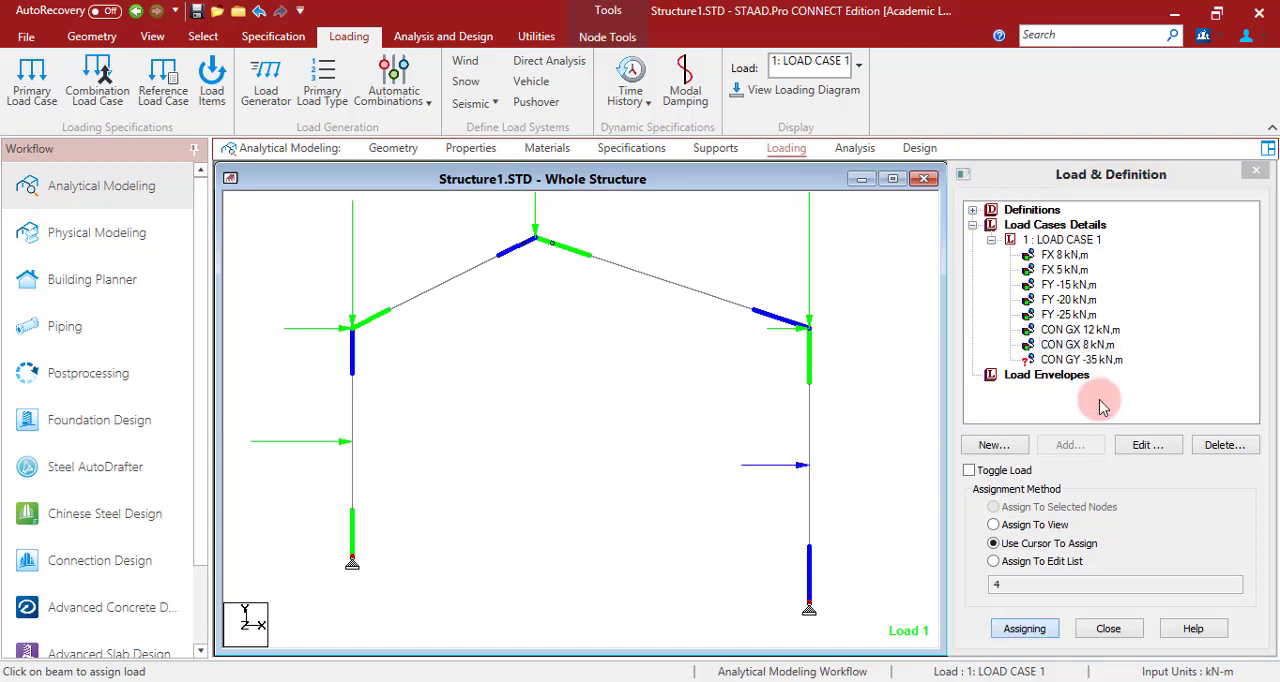
left_click(1082, 360)
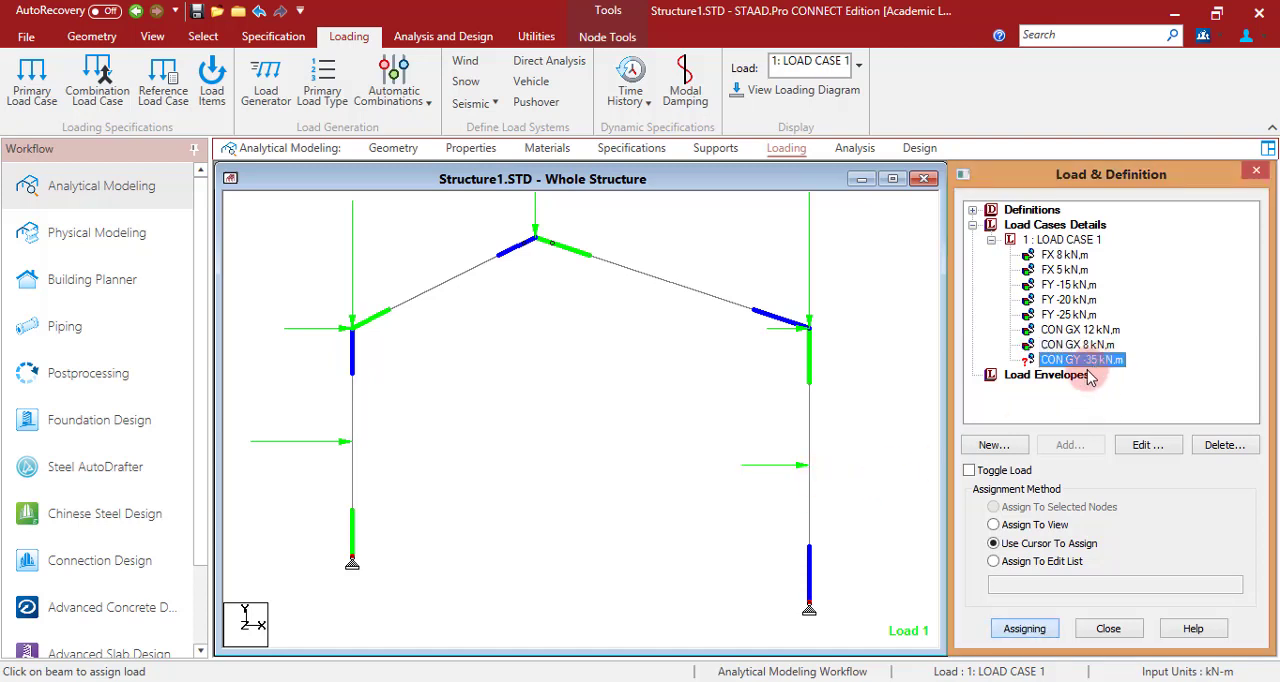
left_click(706, 300)
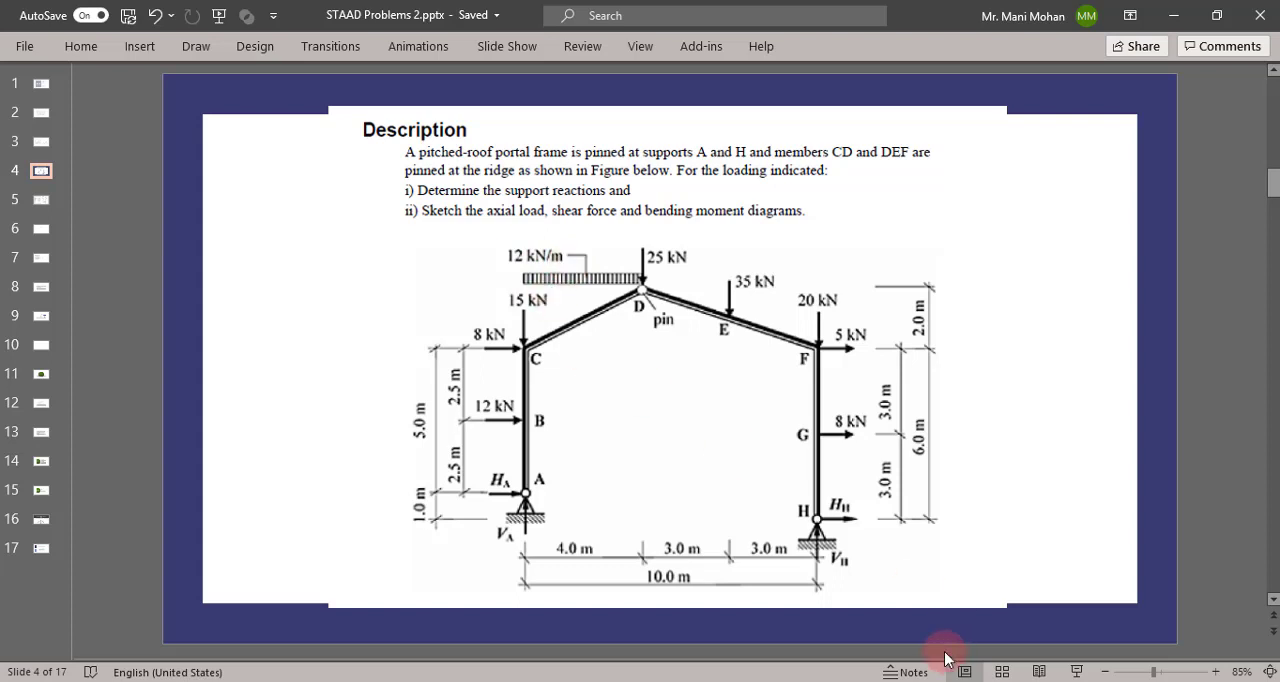
- Add a uniform member force of -12 kN/m in the projected PY direction to load case 1
key("alt+Tab")
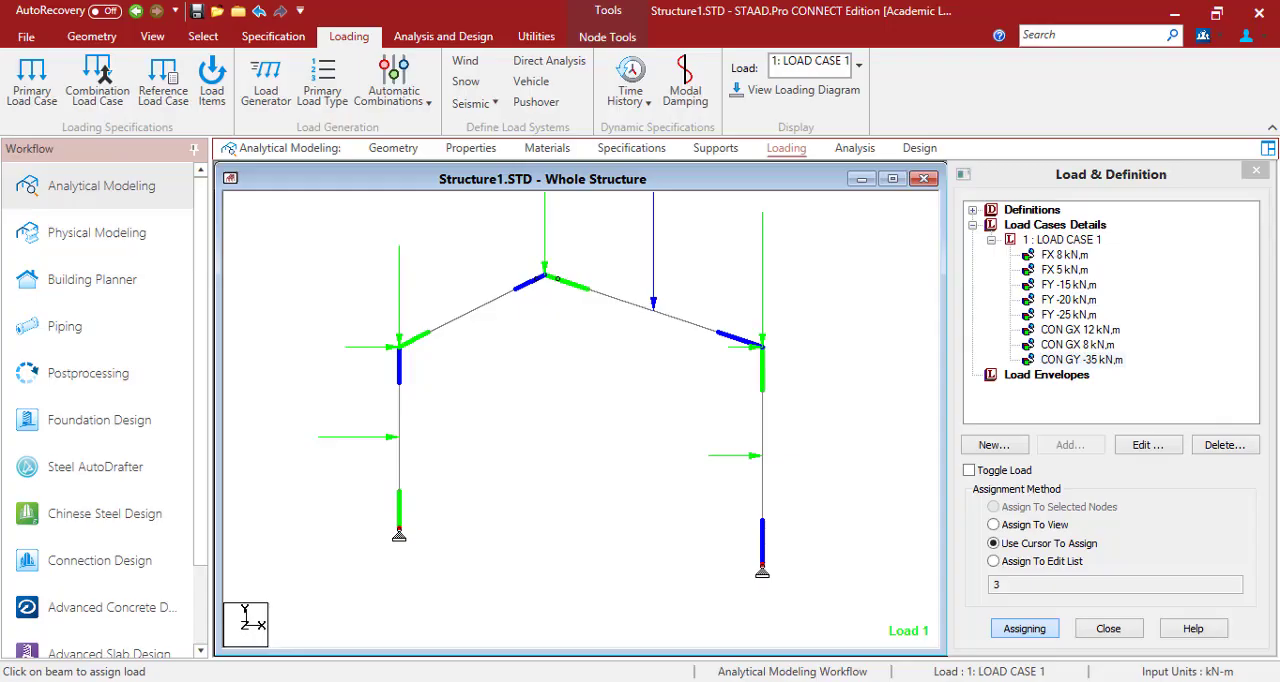
left_click(1060, 242)
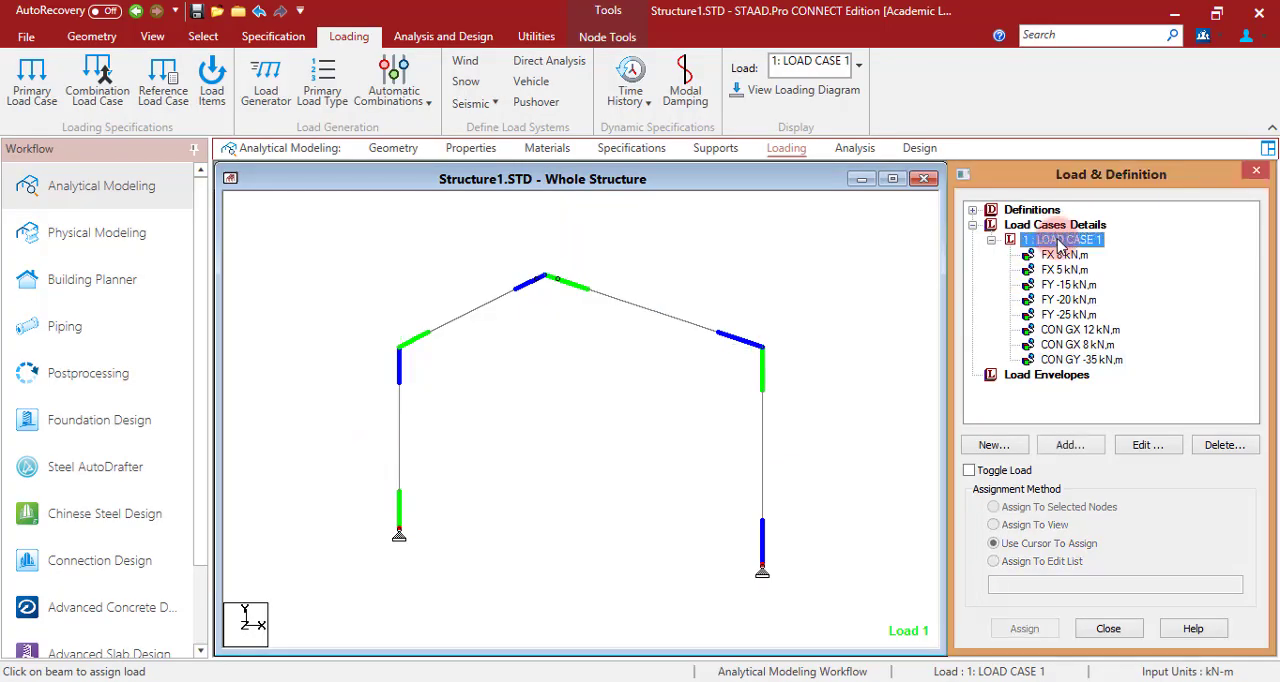
left_click(1069, 445)
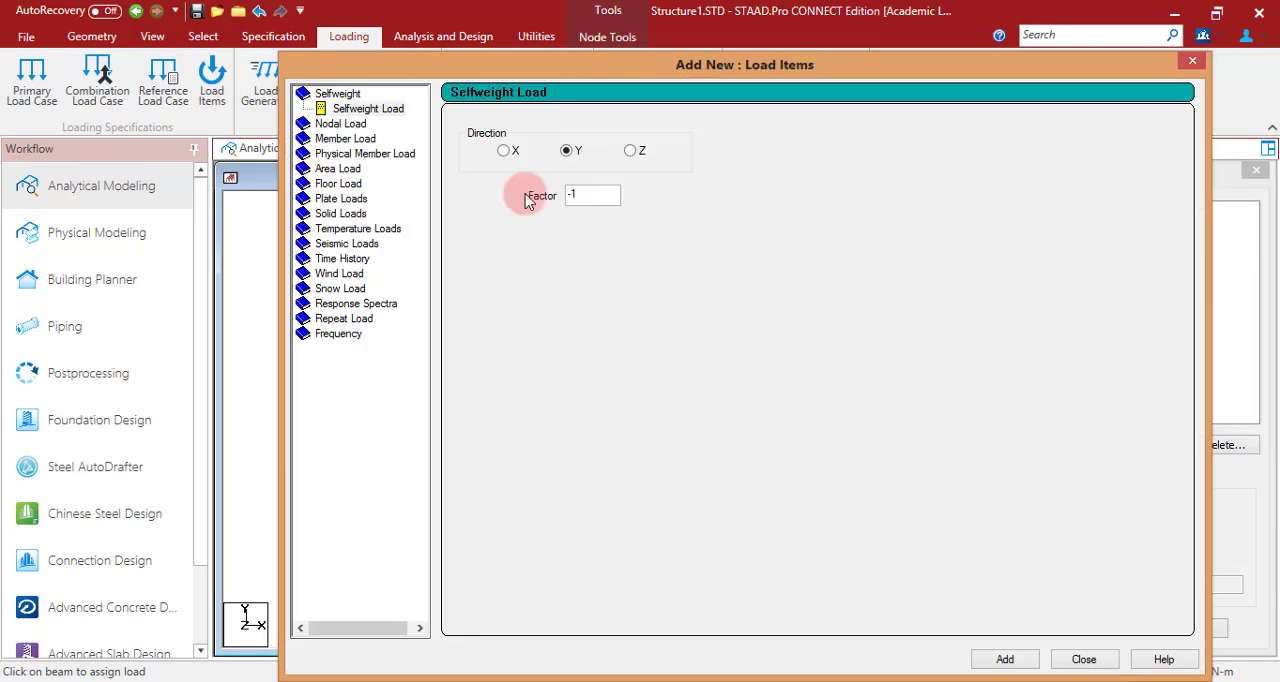
left_click(360, 138)
left_click(645, 173)
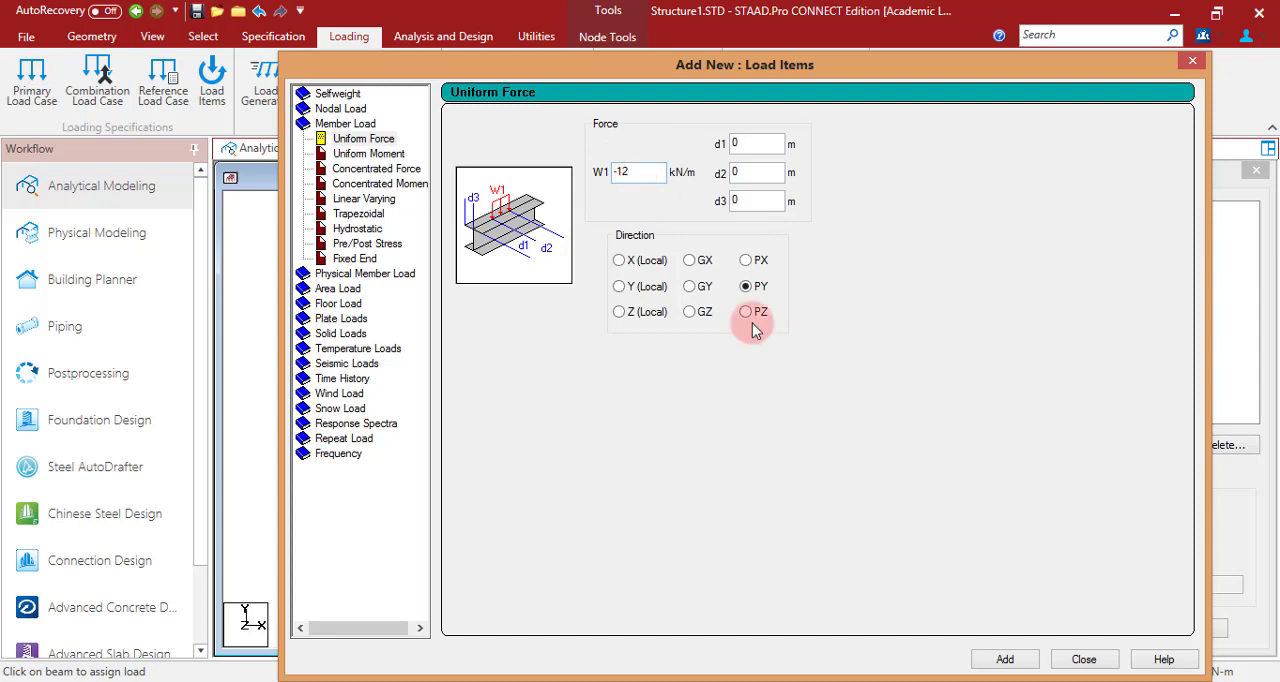
left_click(1005, 659)
left_click(1082, 660)
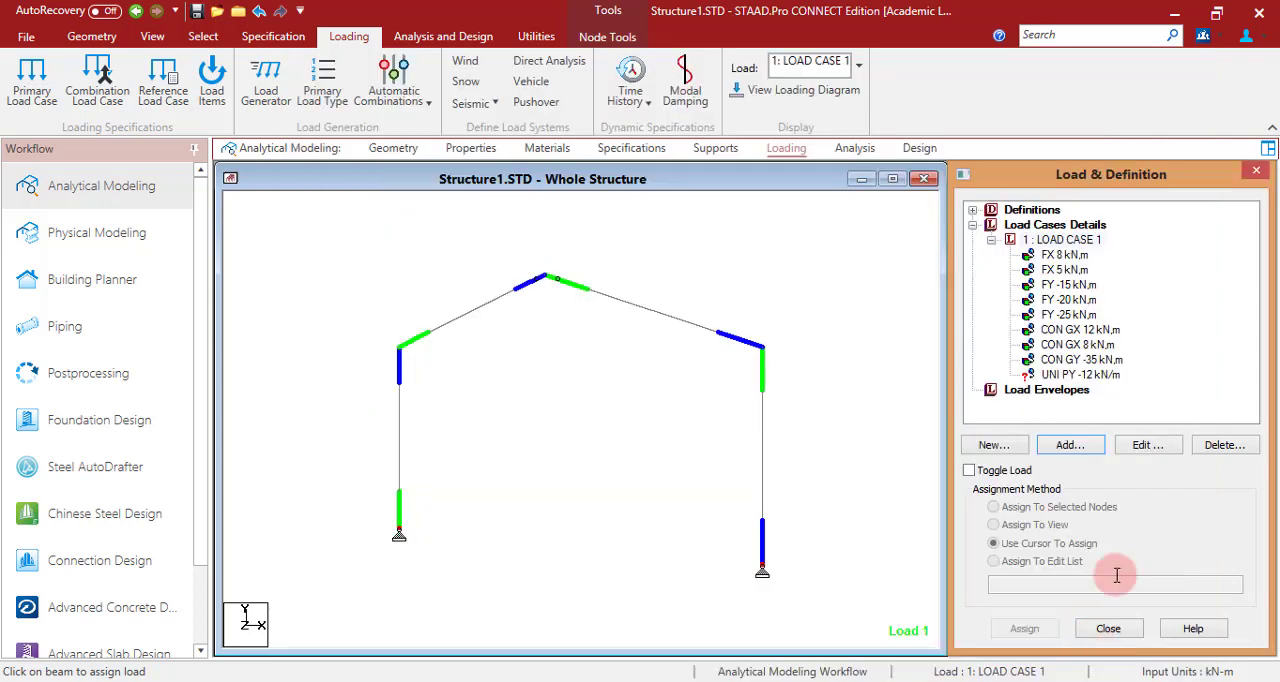
- Assign the UNI PY -12 kN/m load to the left rafter
left_click(1072, 376)
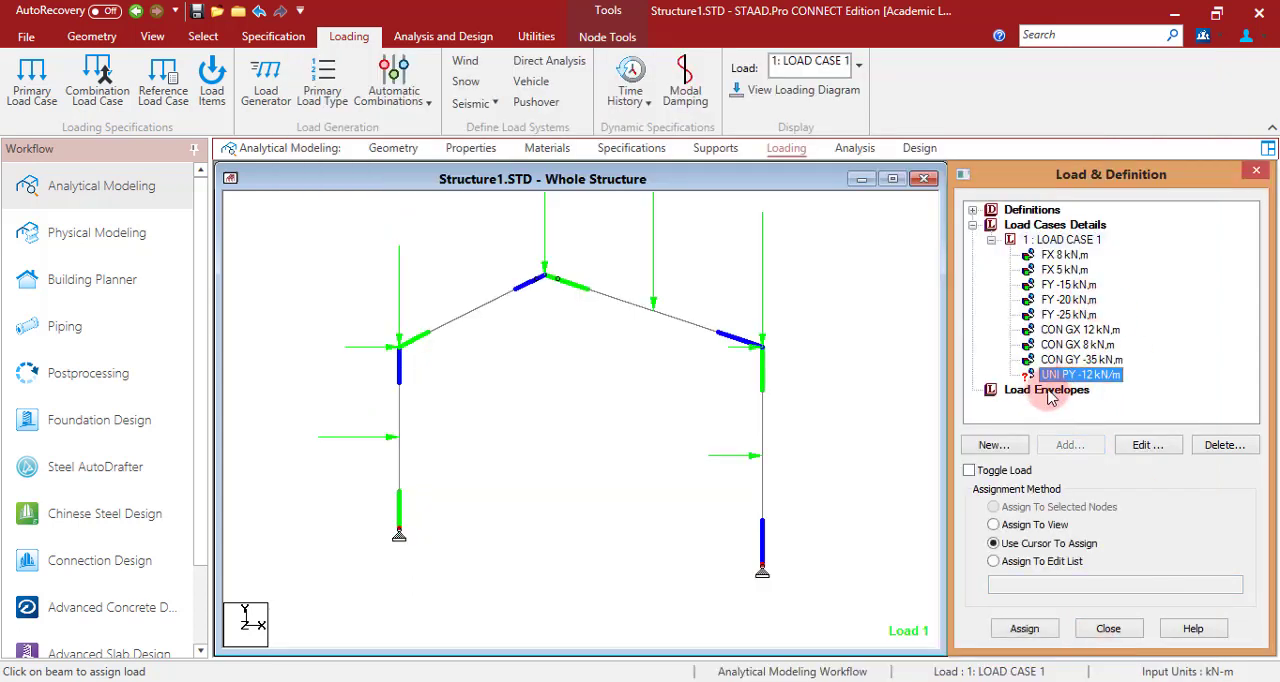
left_click(1022, 628)
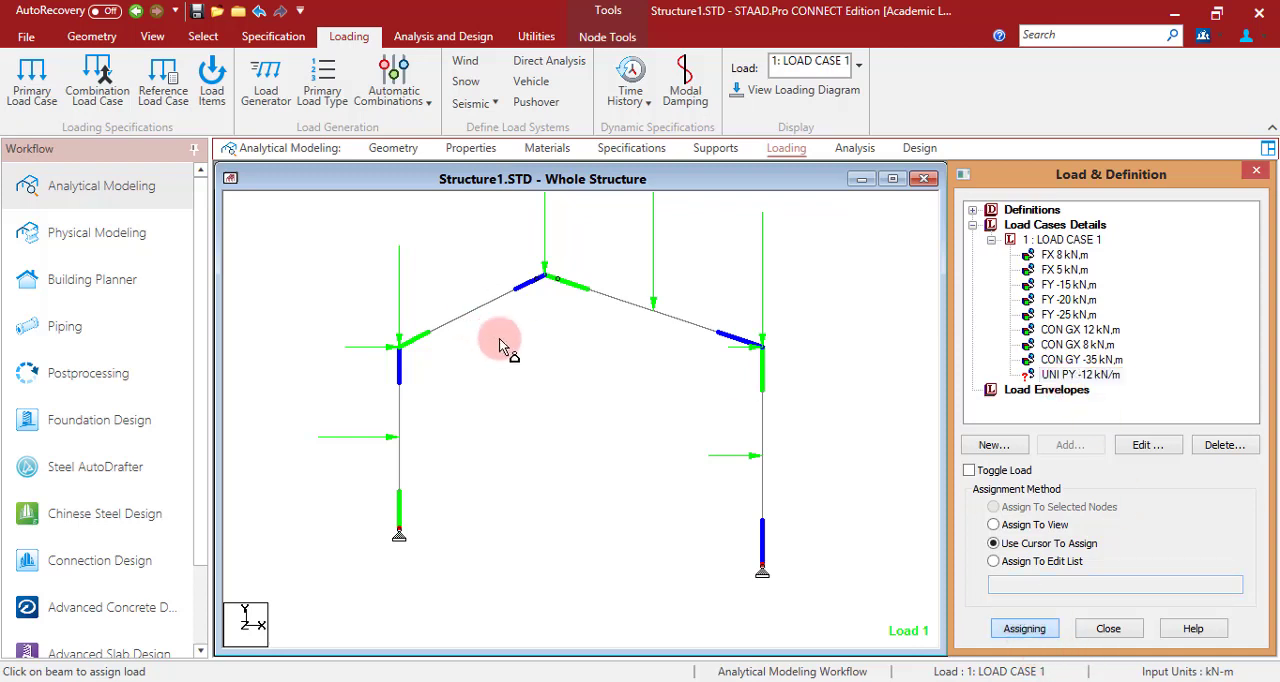
left_click(472, 310)
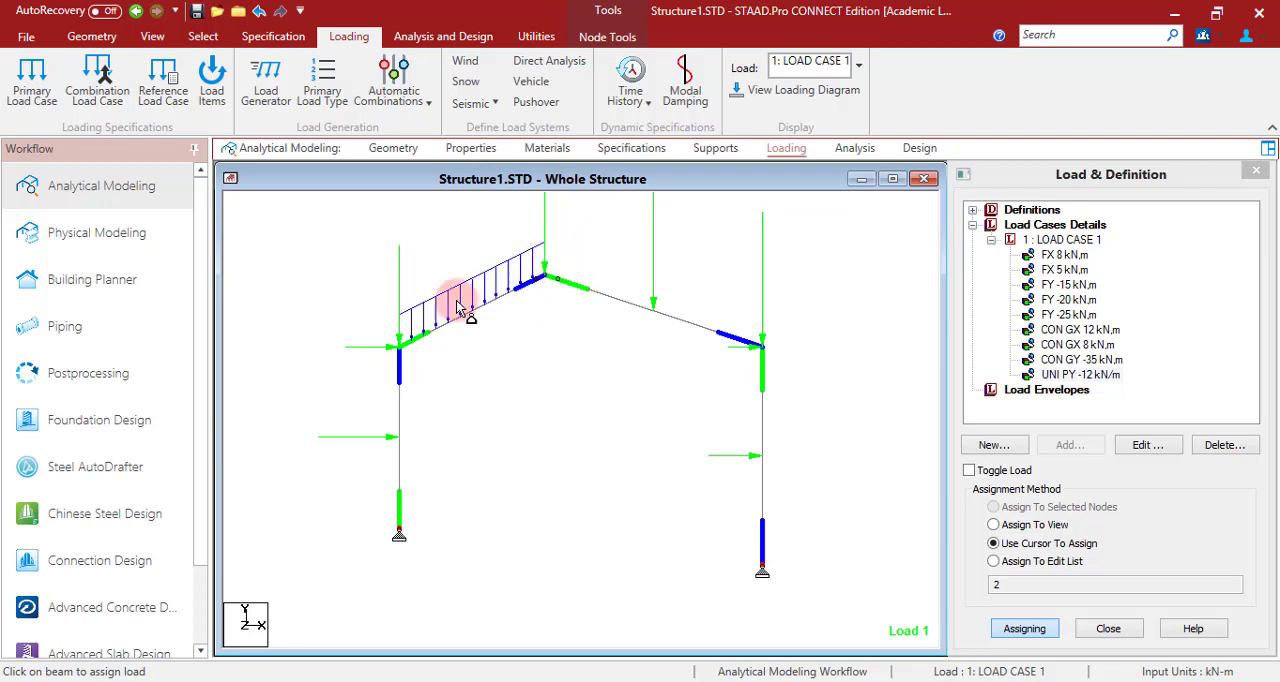
- Hide the coloured beam end markers and display the load values on the frame
scroll(519, 505, "down", 2)
scroll(518, 384, "up", 1)
key("shift+e")
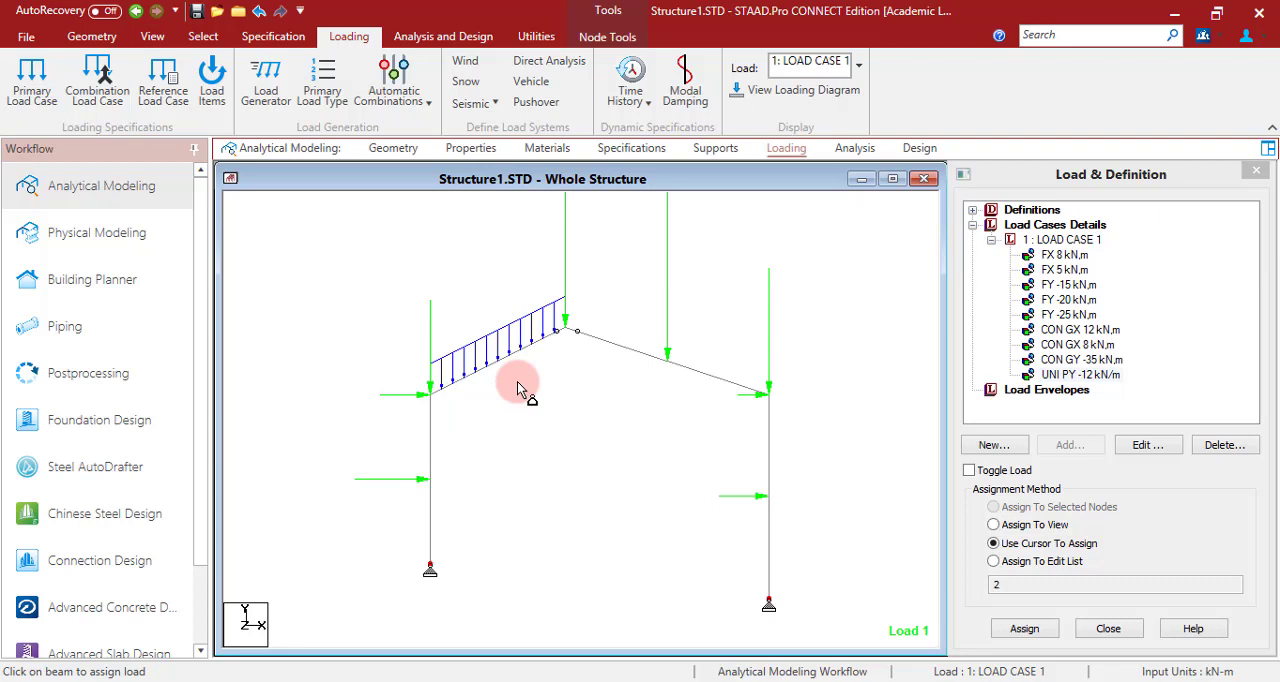
key("shift+l")
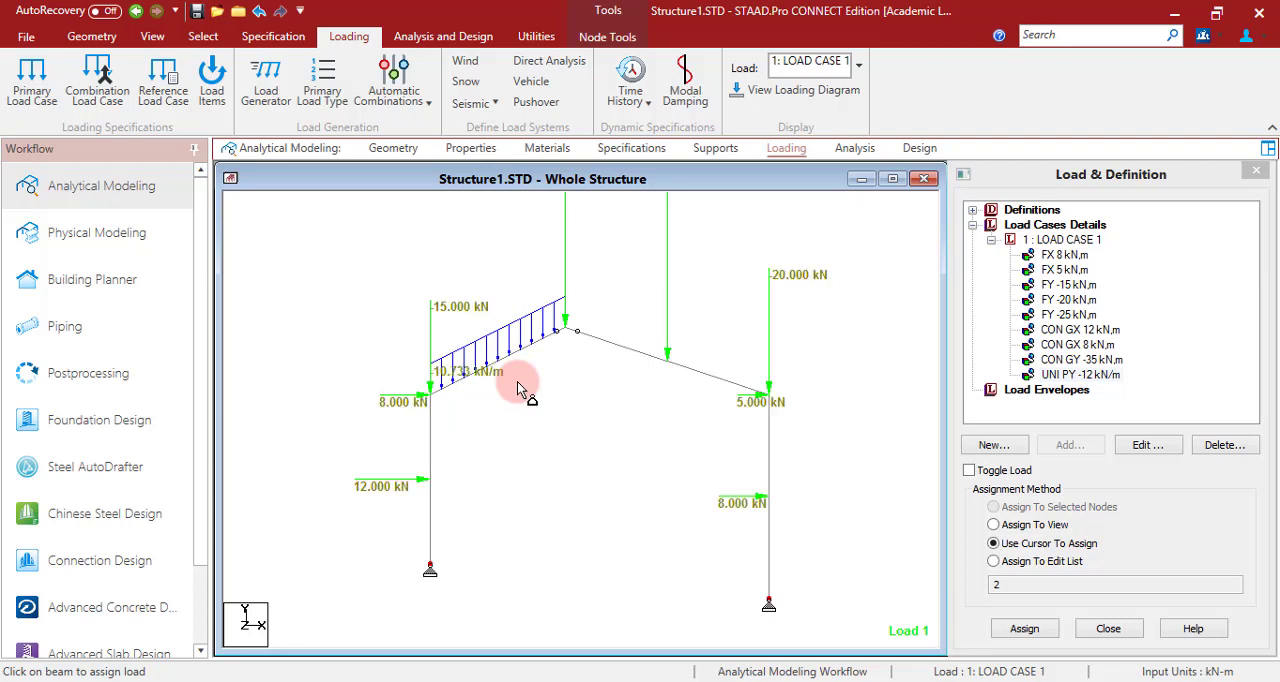
scroll(476, 396, "up", 3)
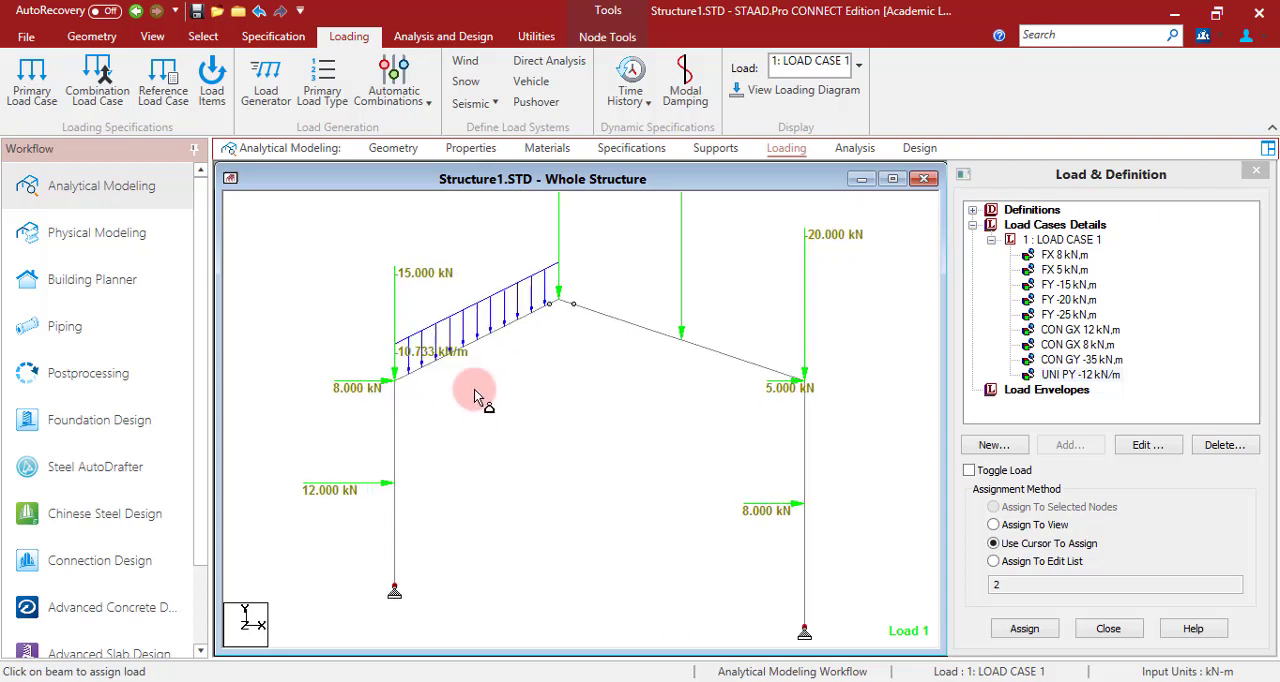
scroll(476, 397, "down", 2)
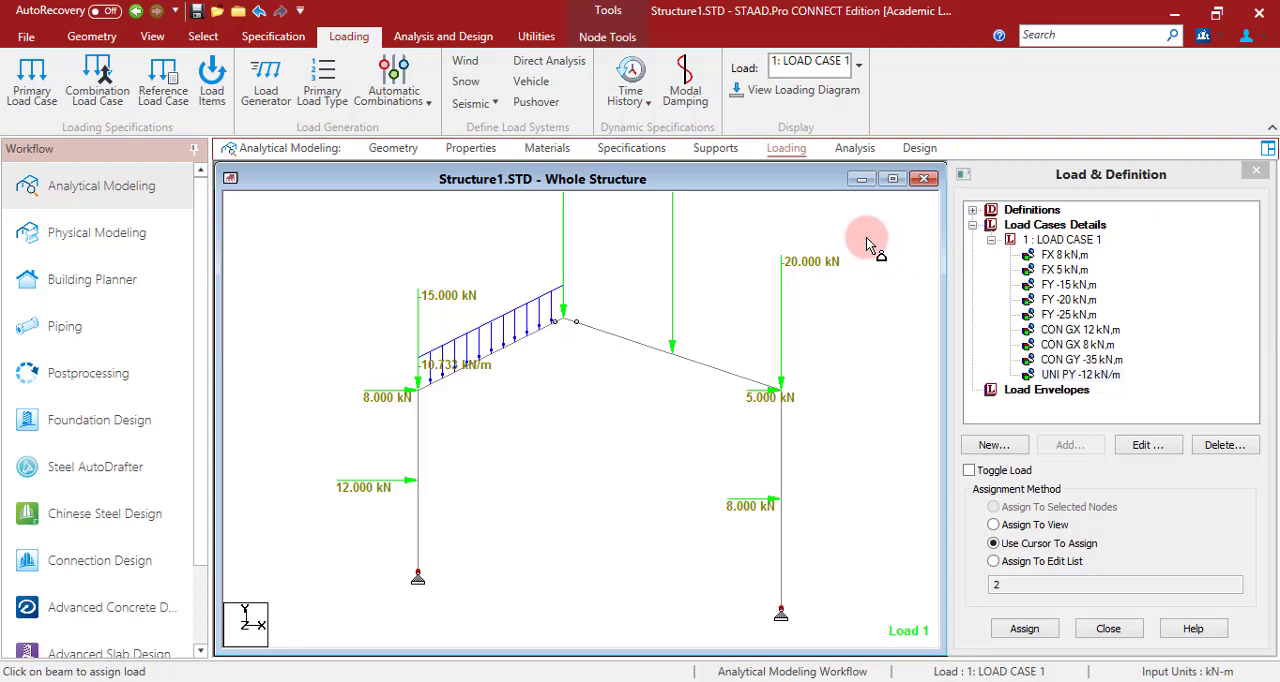
- Add a Perform Analysis command with the No Print option
left_click(855, 148)
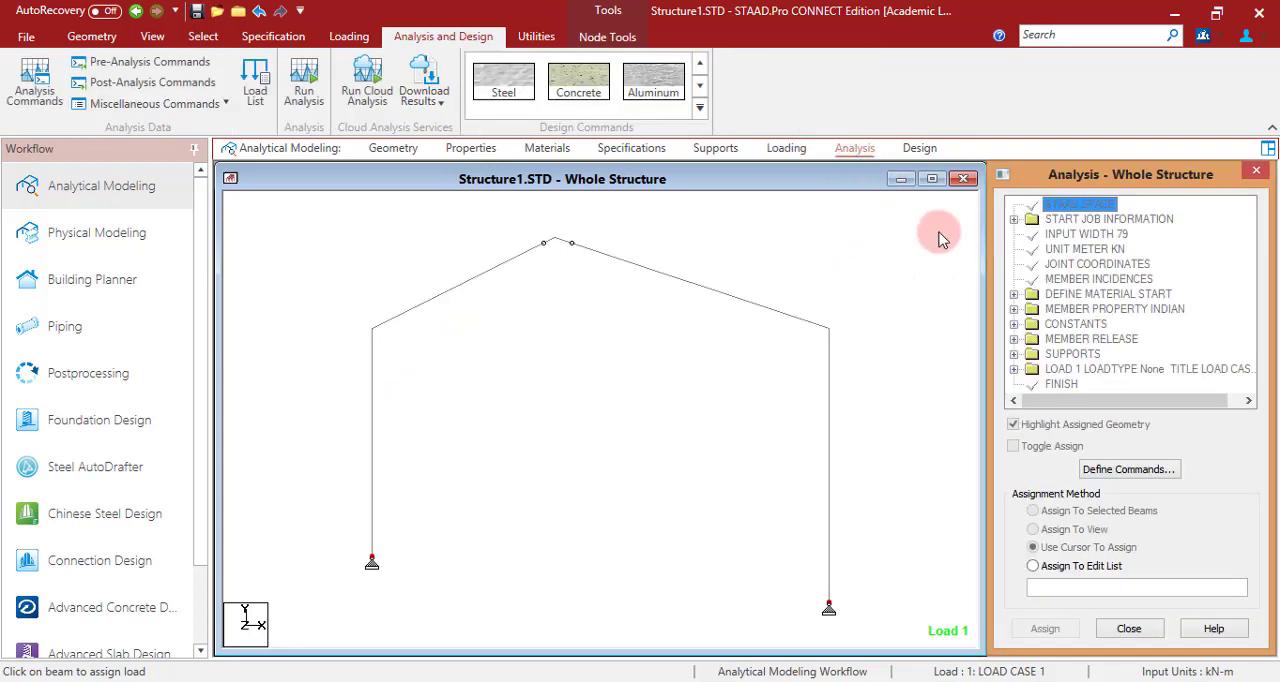
left_click(1145, 476)
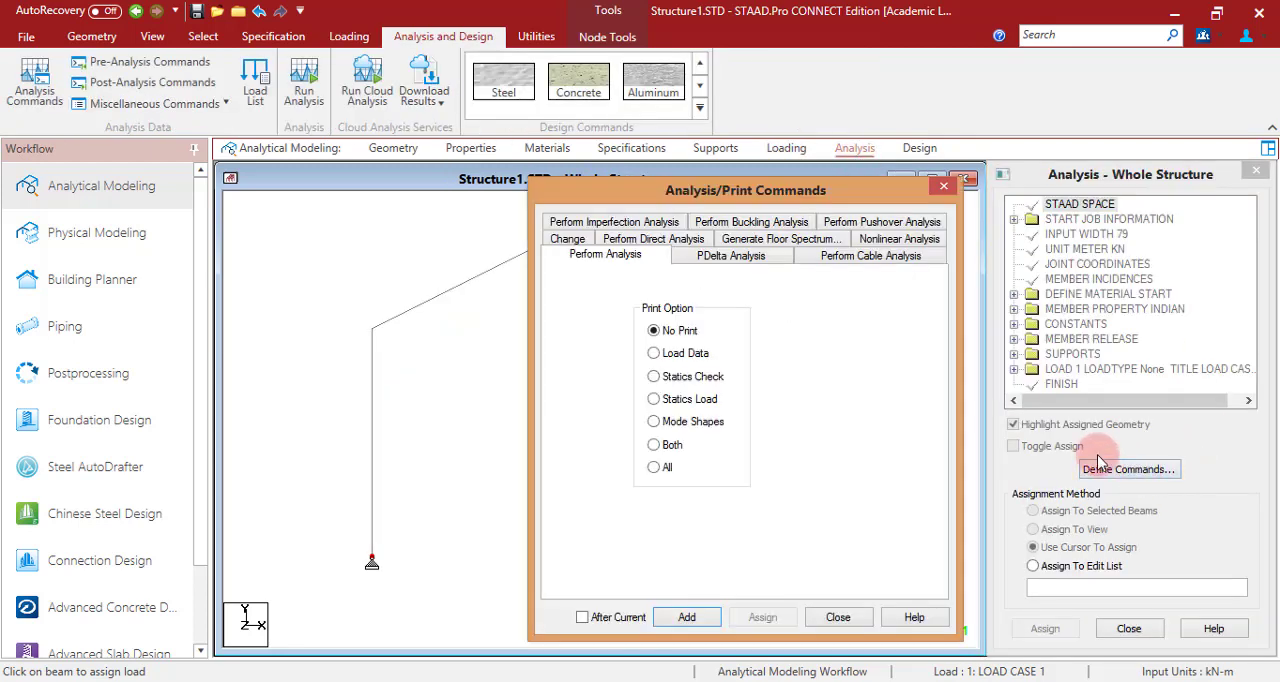
left_click(688, 619)
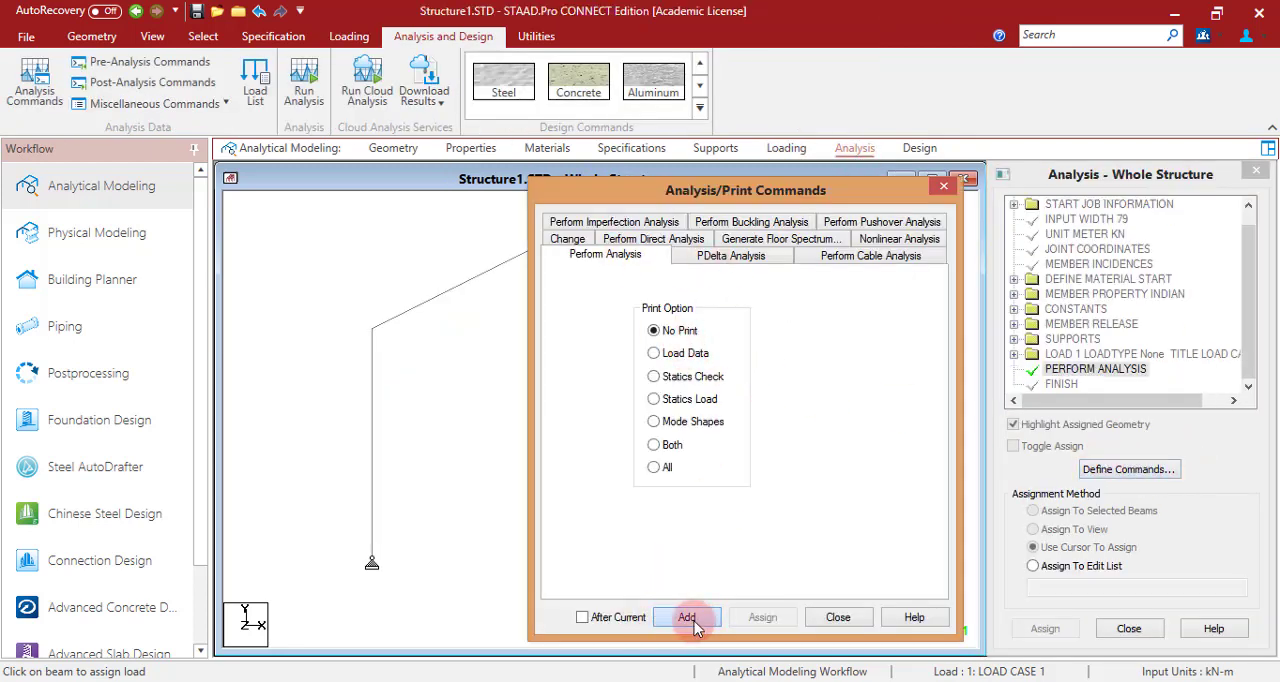
left_click(831, 617)
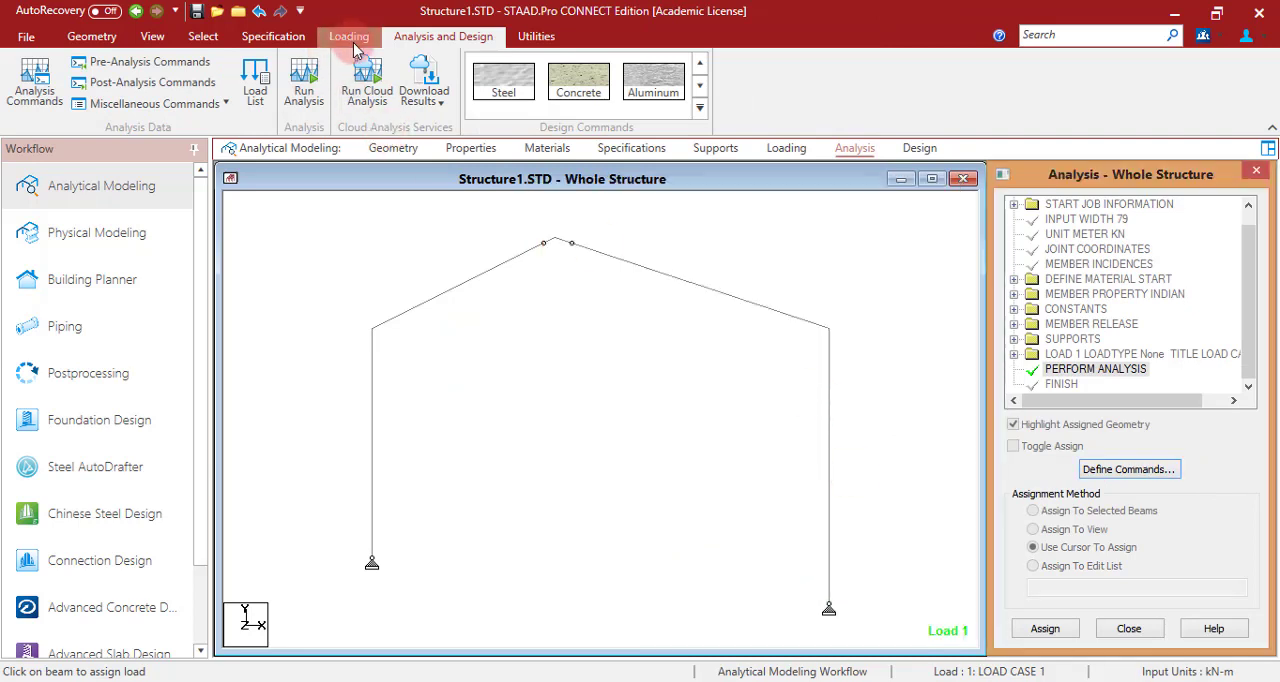
- Run the analysis of the frame and close the analysis run when it finishes
left_click(304, 88)
left_click(620, 442)
left_click(720, 460)
left_click(704, 681)
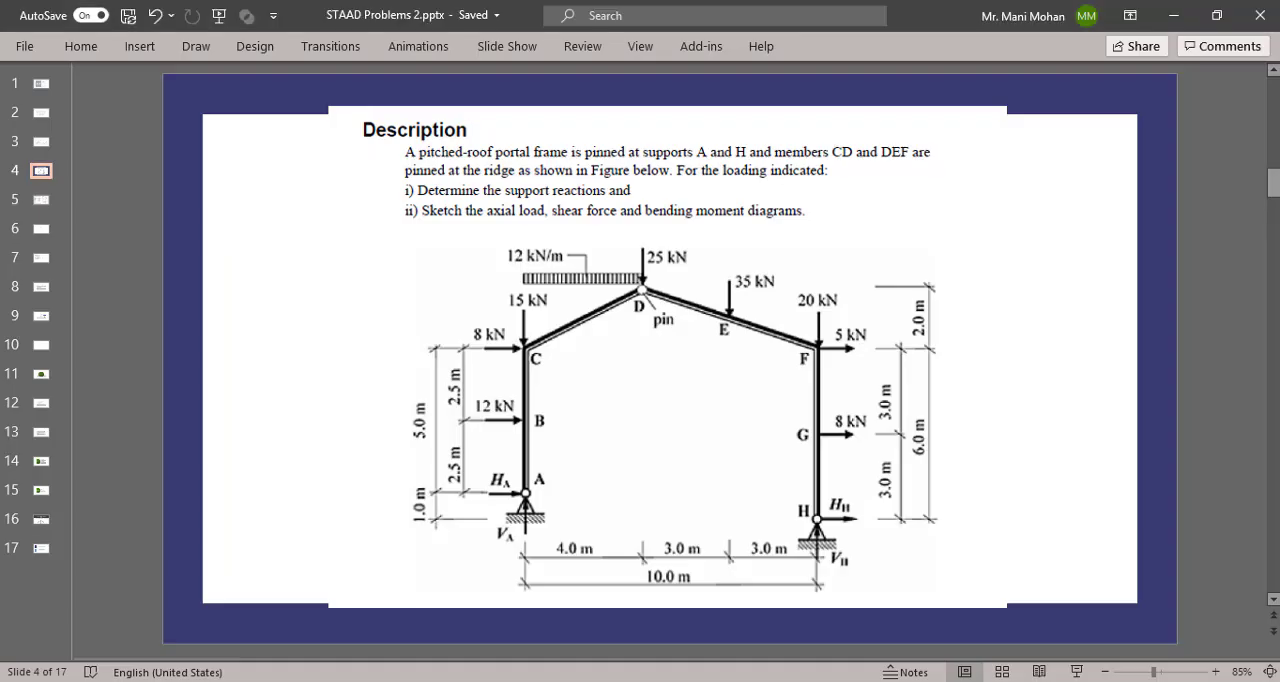
left_click(704, 681)
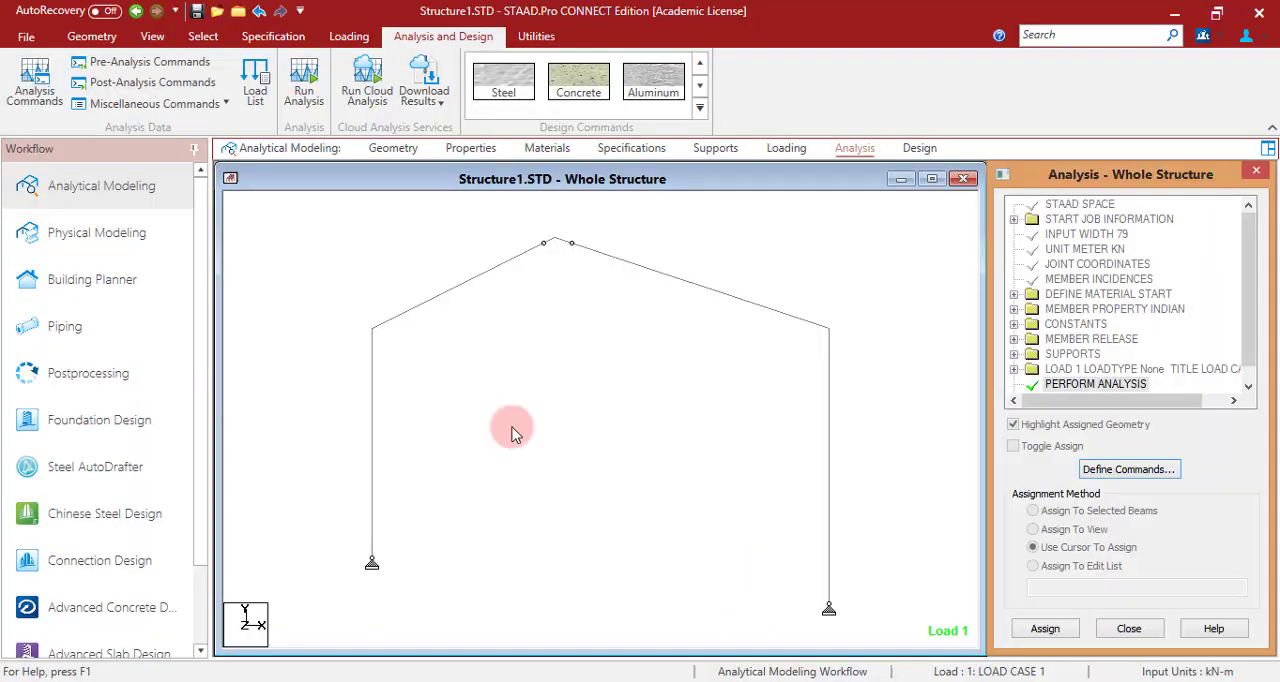
- Open the postprocessing results for load case 1 and show the support reactions in a maximized structure view
left_click(88, 373)
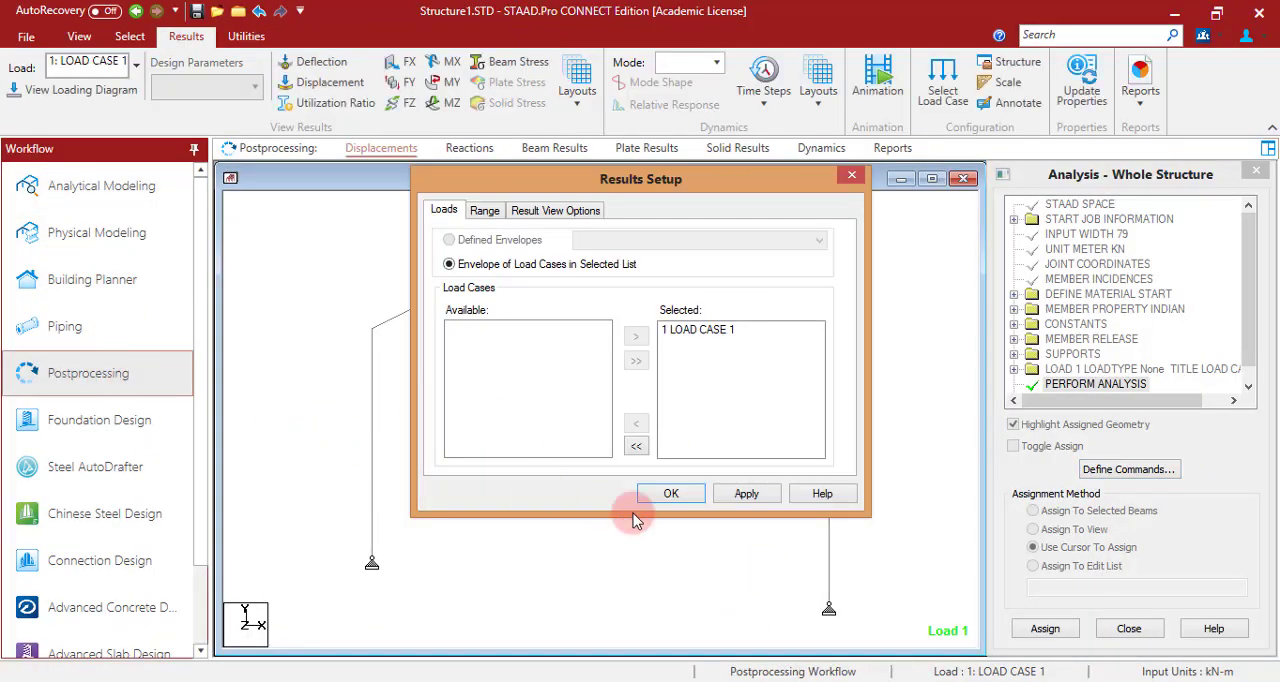
left_click(688, 500)
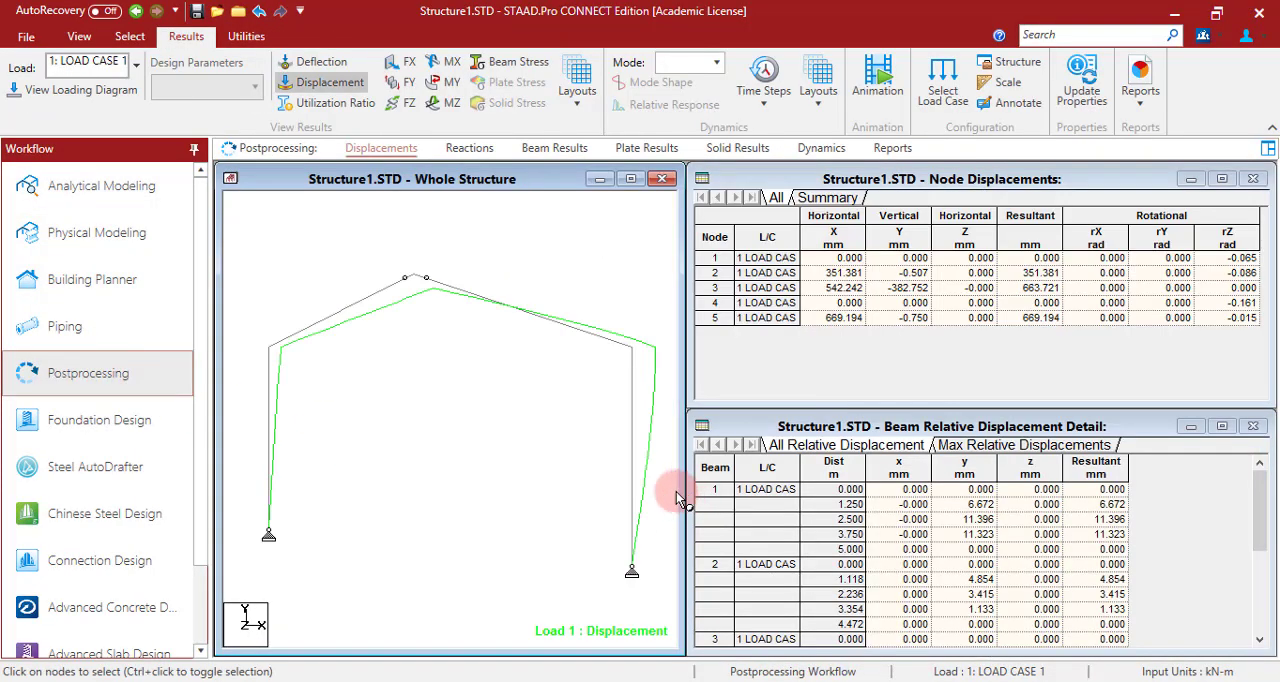
left_click(630, 179)
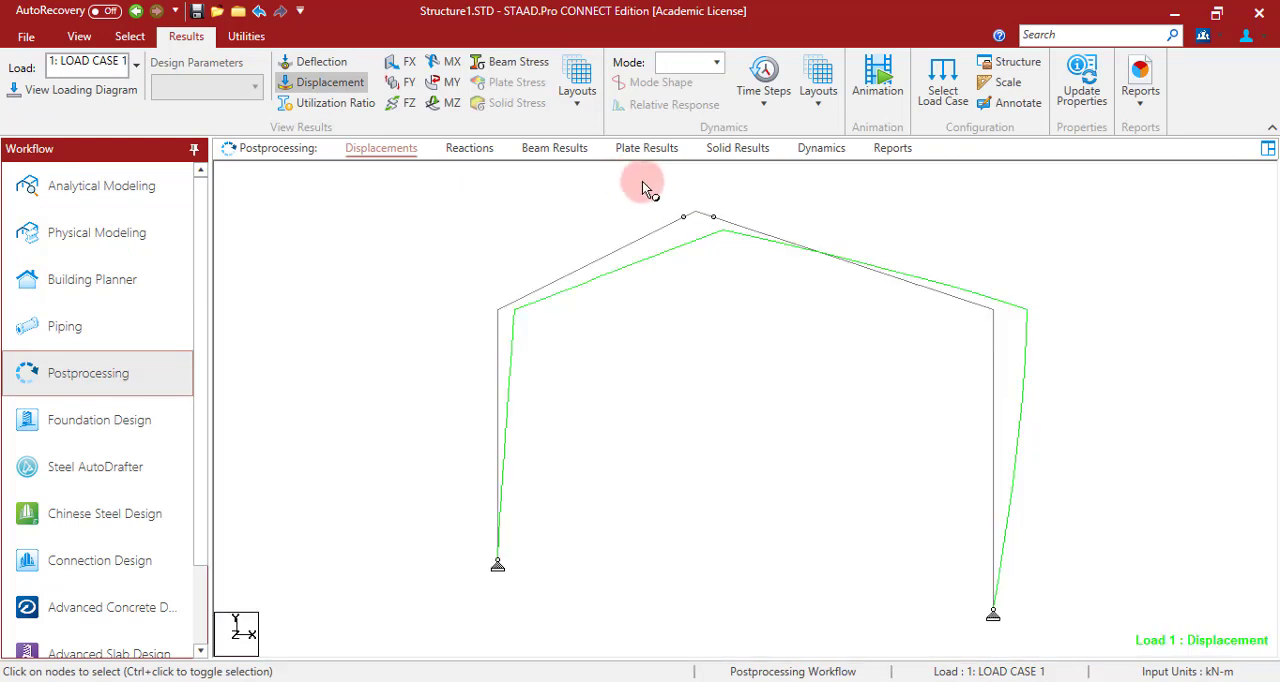
left_click(466, 148)
left_click(685, 179)
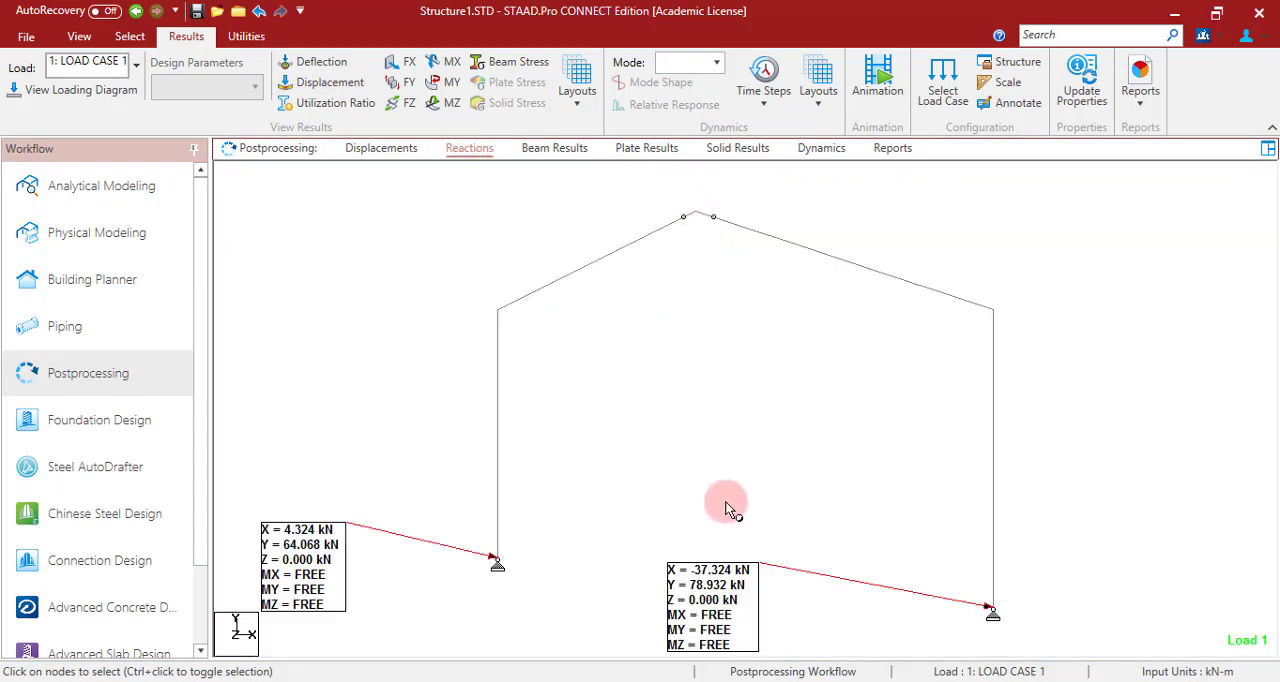
- Reposition the two reaction labels beside their supports with the text cursor
left_click(130, 36)
left_click(307, 66)
left_click_drag(682, 612, 1049, 575)
left_click_drag(361, 571, 596, 563)
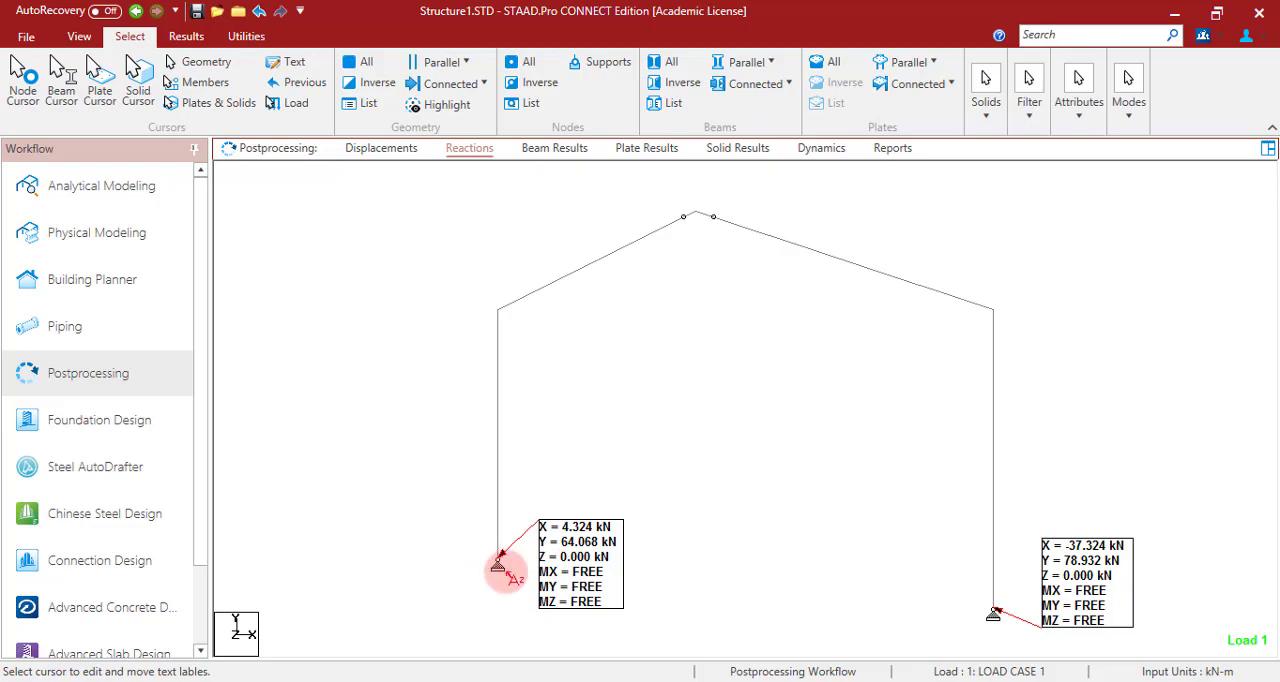
- Compare the computed support reactions with supports A and H in the PowerPoint problem figure
key("alt+Tab")
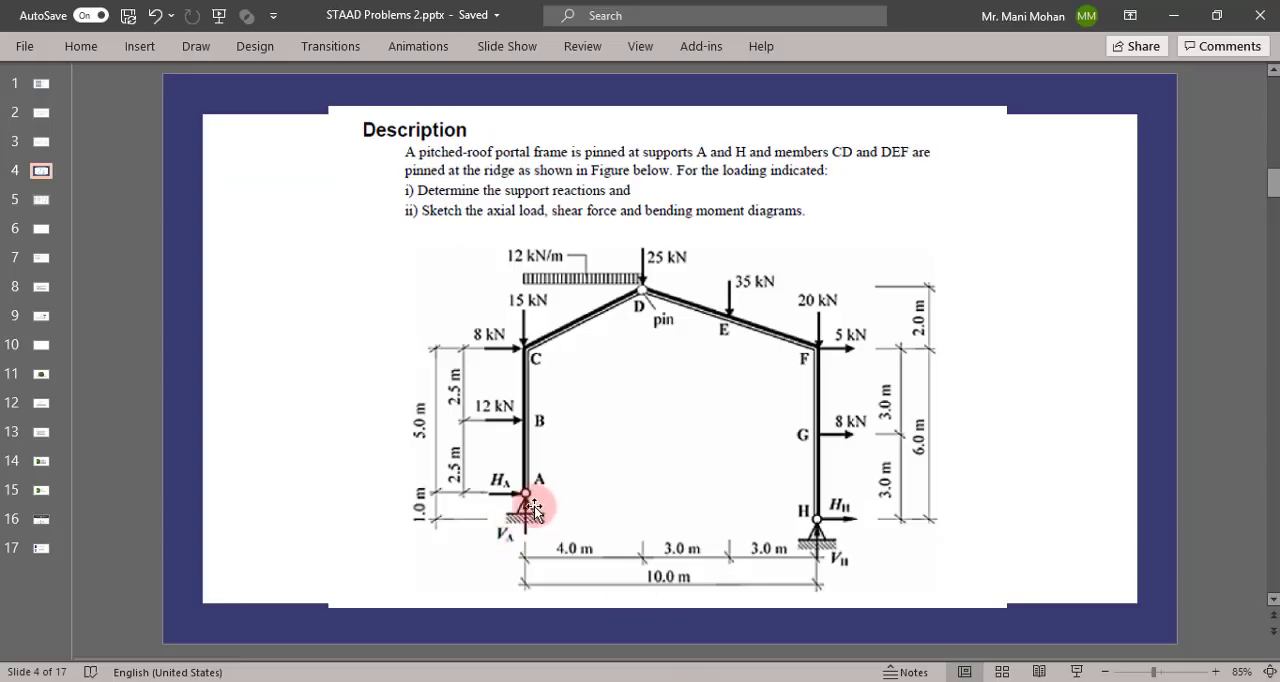
key("alt+Tab")
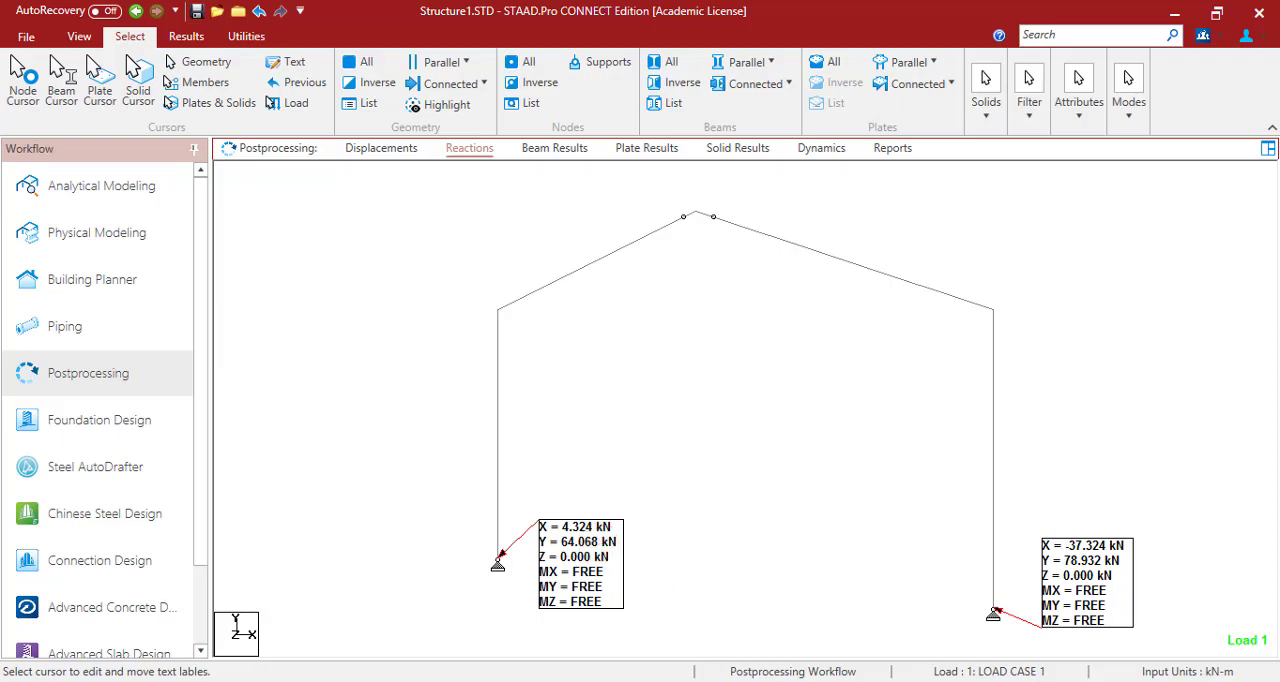
key("alt+Tab")
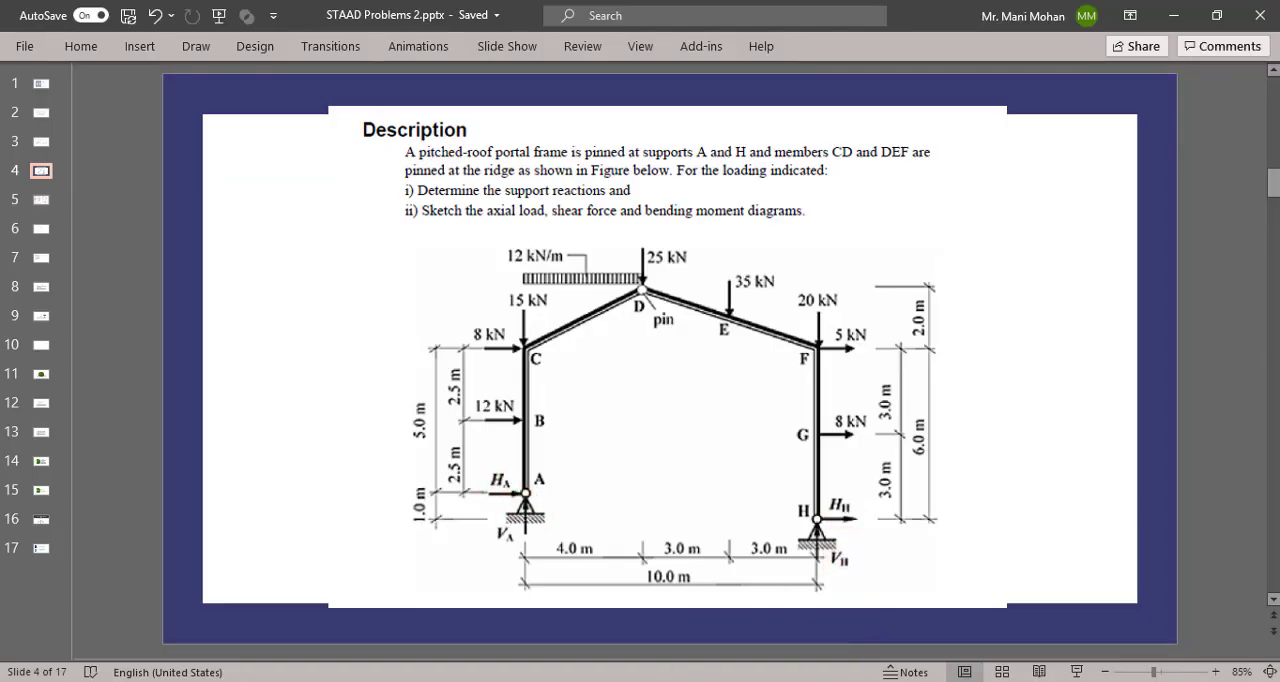
- Compare the computed support reactions with the theoretical reactions table on slide 5 of the PowerPoint file and return to STAAD.Pro
key("alt+Tab")
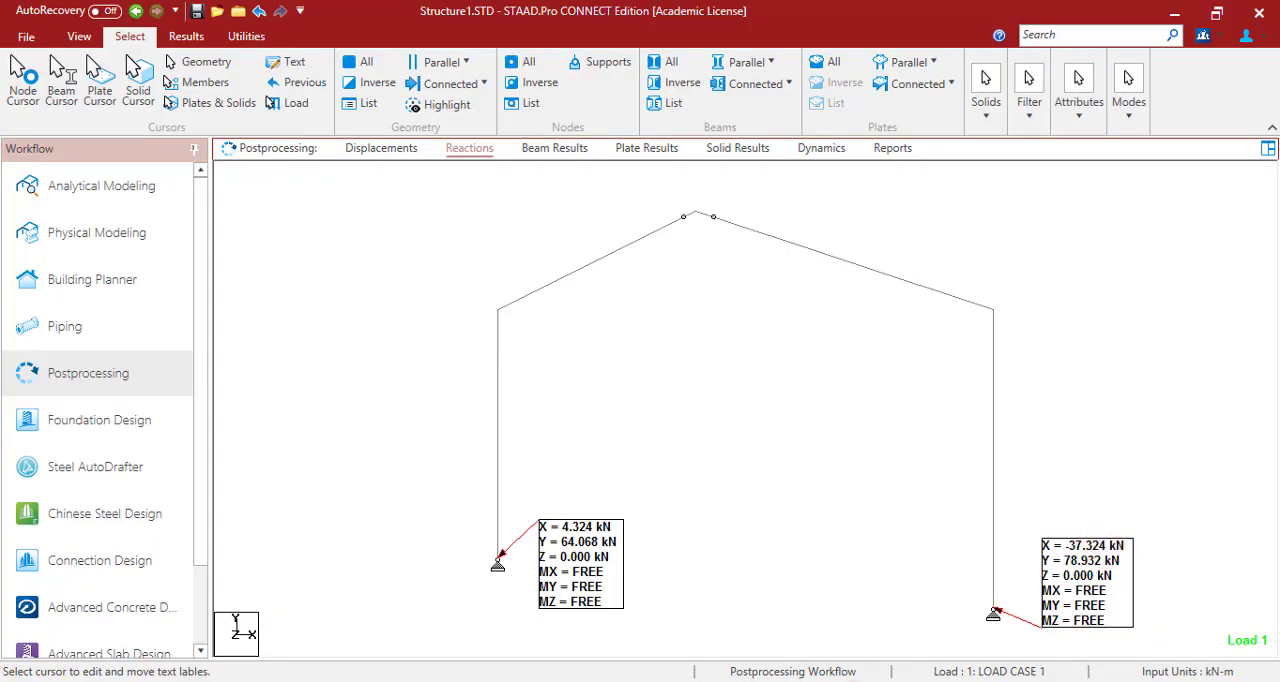
key("alt+Tab")
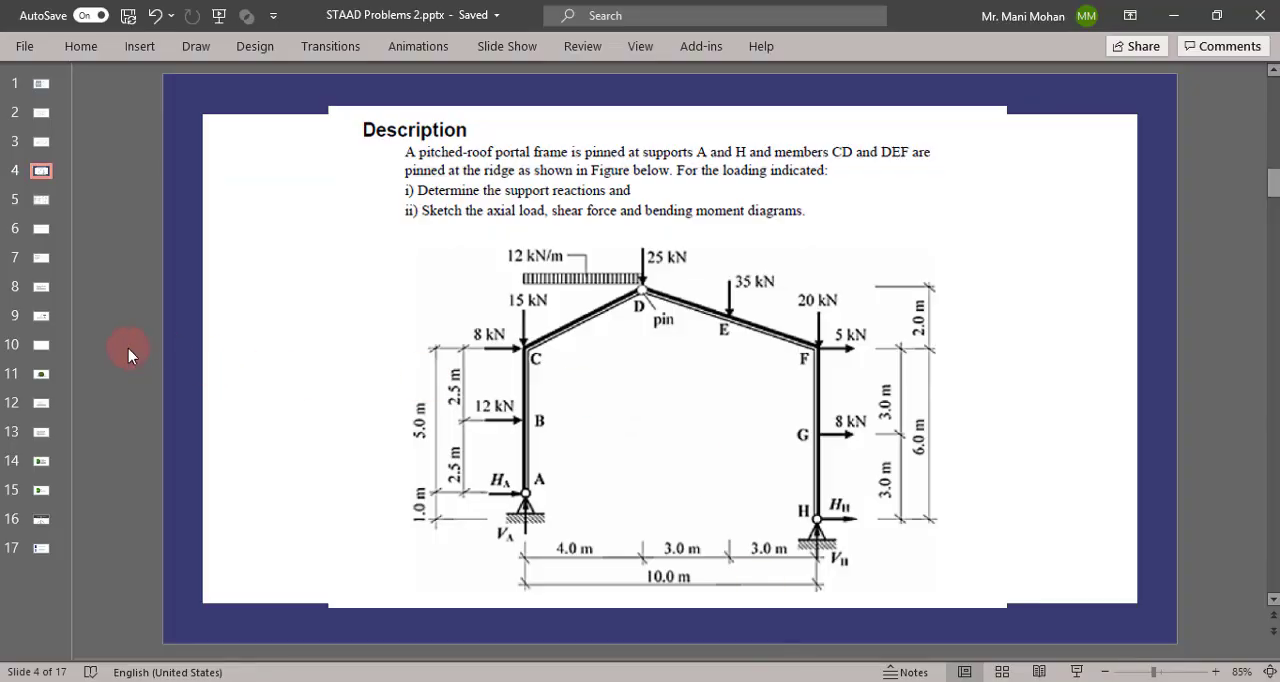
key("Down")
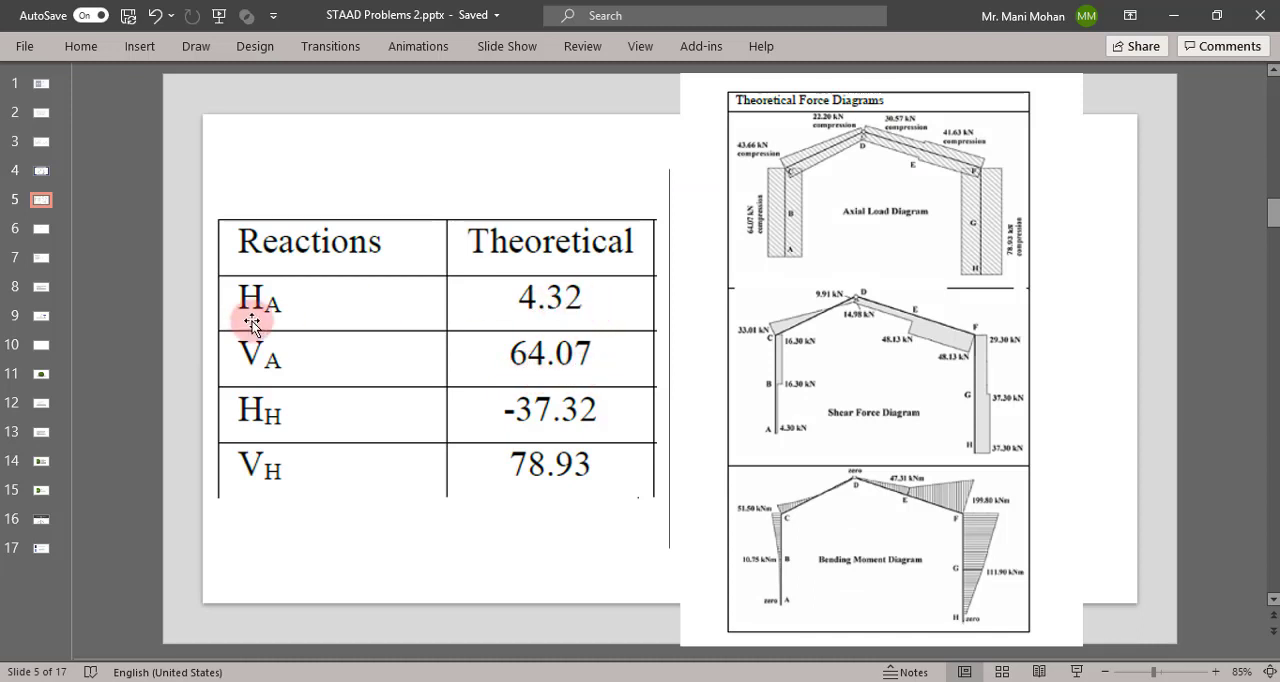
left_click(875, 679)
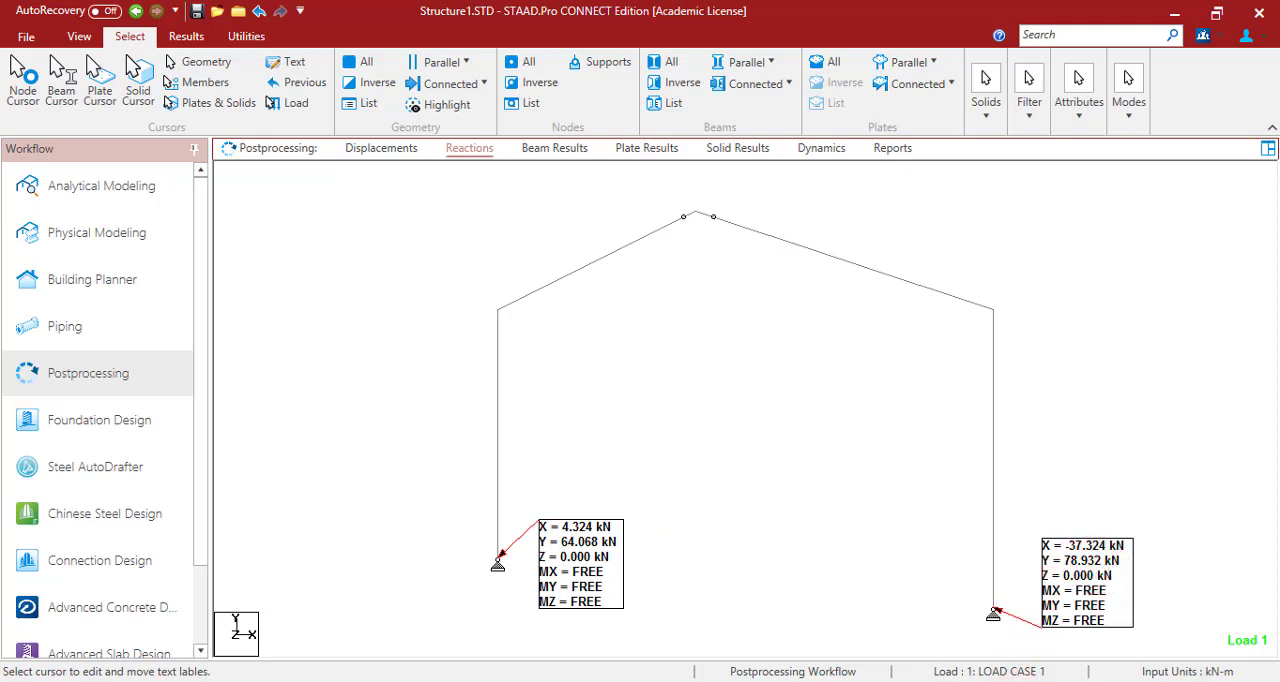
key("alt+Tab")
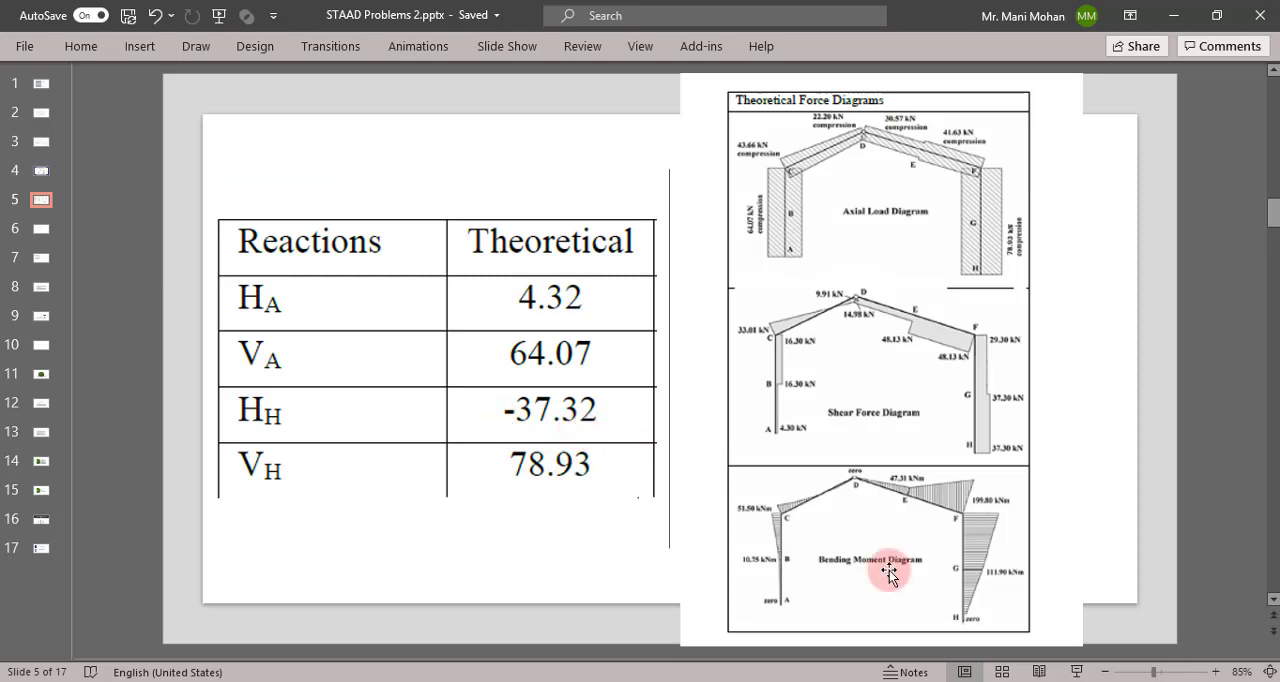
key("alt+Tab")
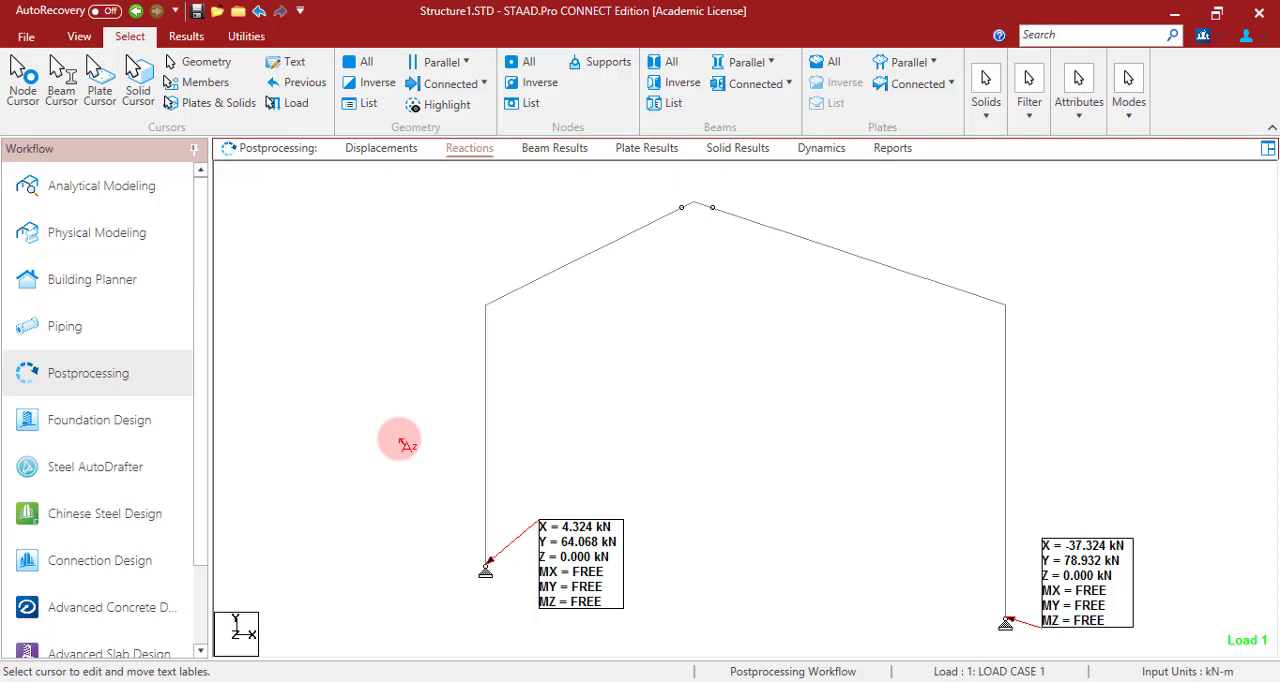
- Display the FX axial force diagram for load case 1 and annotate the axial end values on all beams
left_click(190, 38)
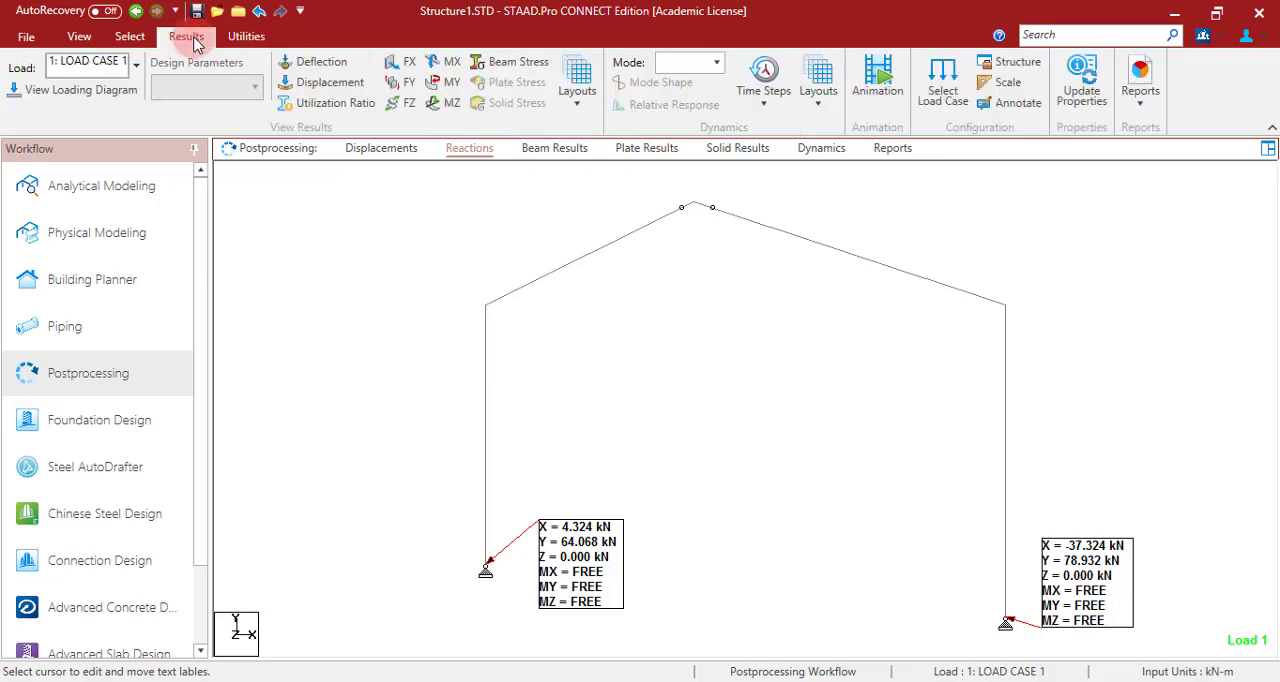
left_click(408, 63)
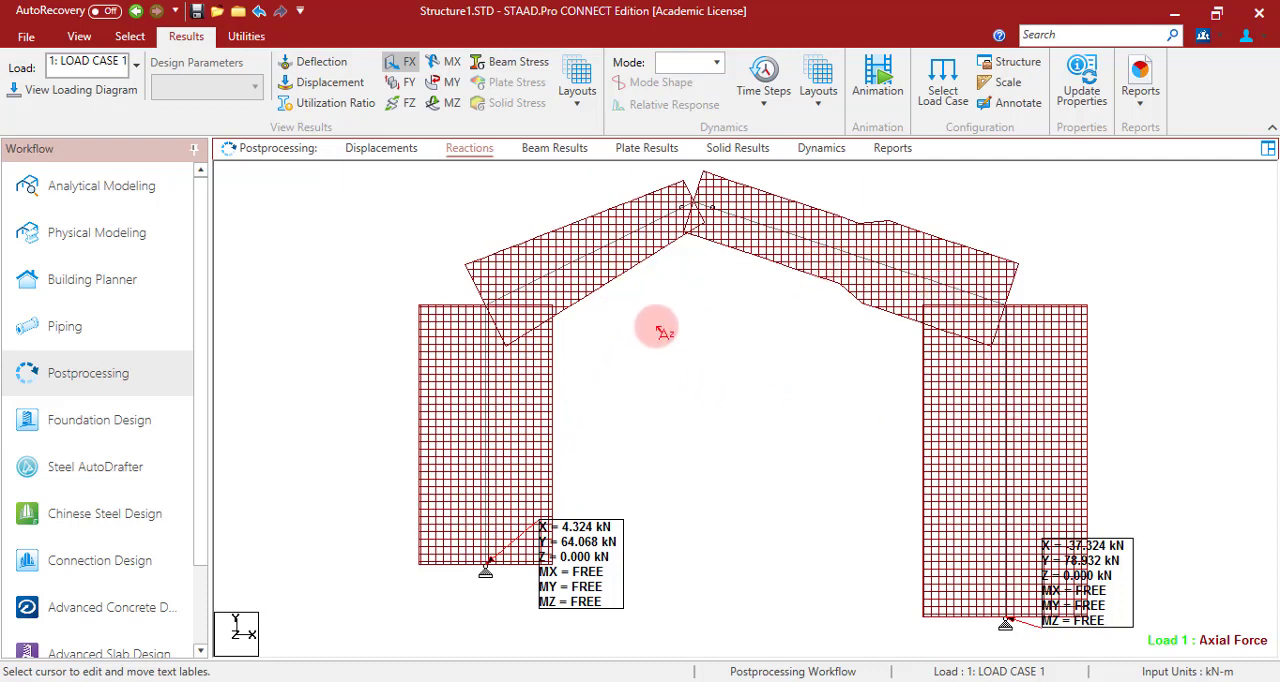
left_click(1014, 106)
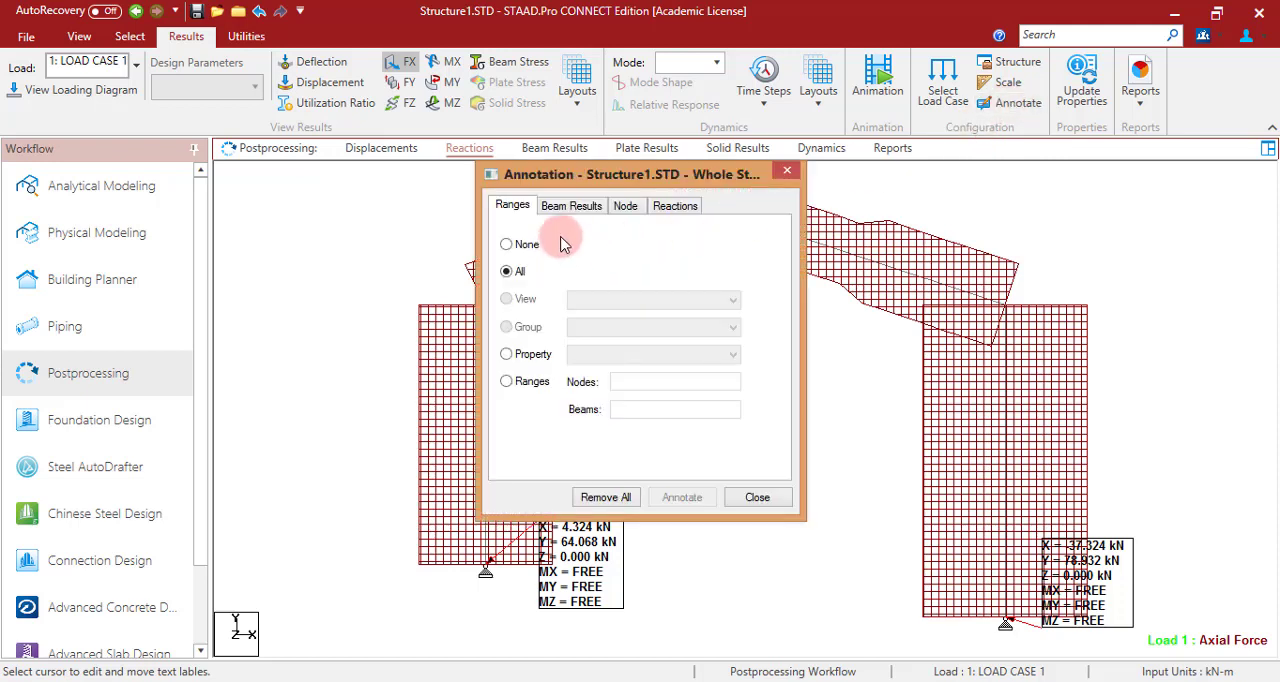
left_click(570, 205)
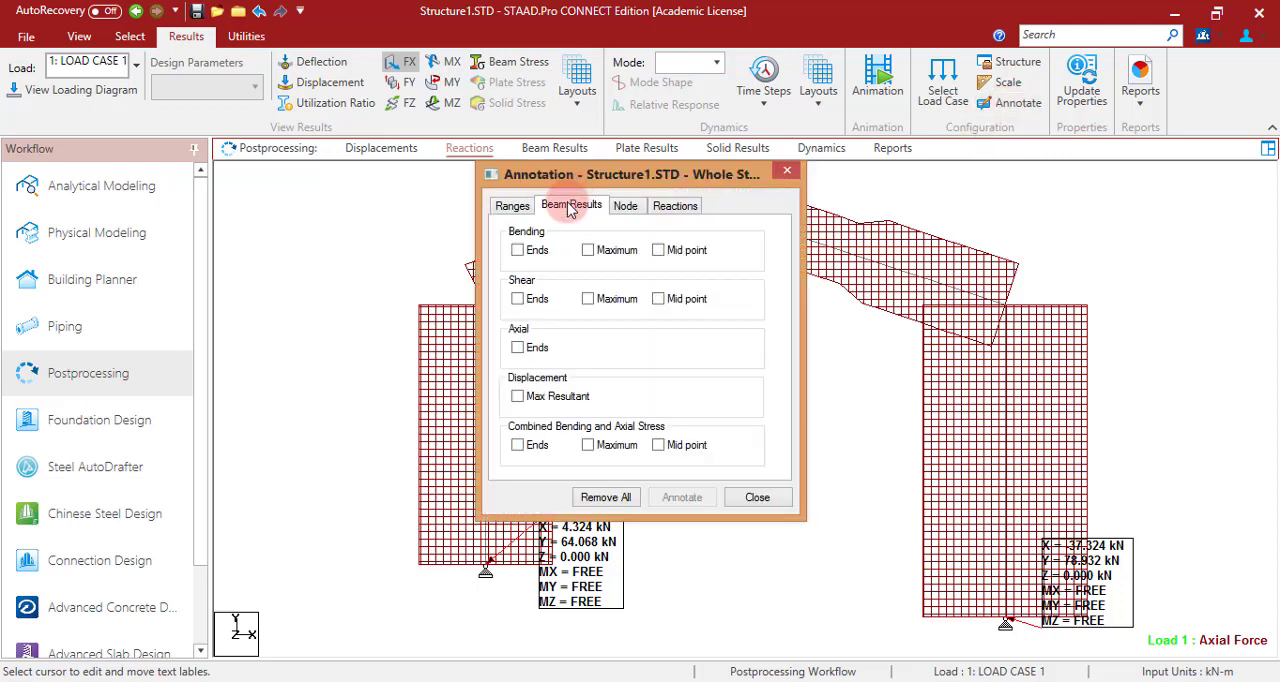
left_click(517, 347)
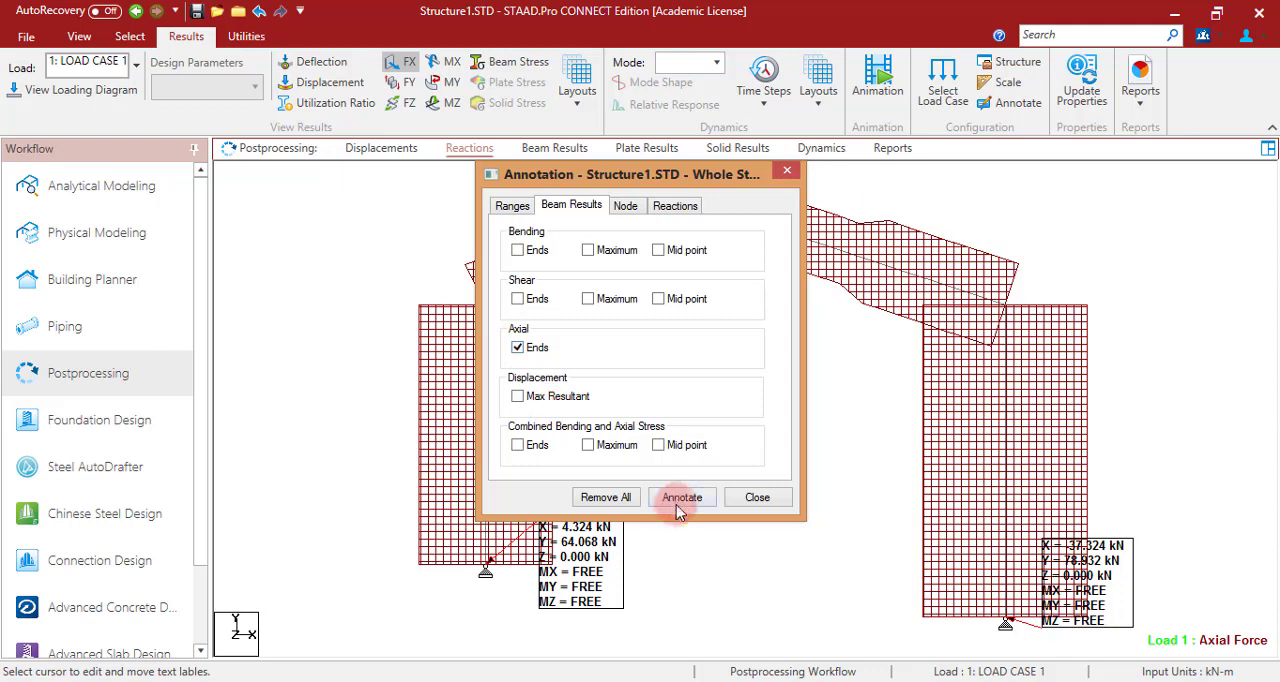
left_click(680, 497)
left_click(757, 497)
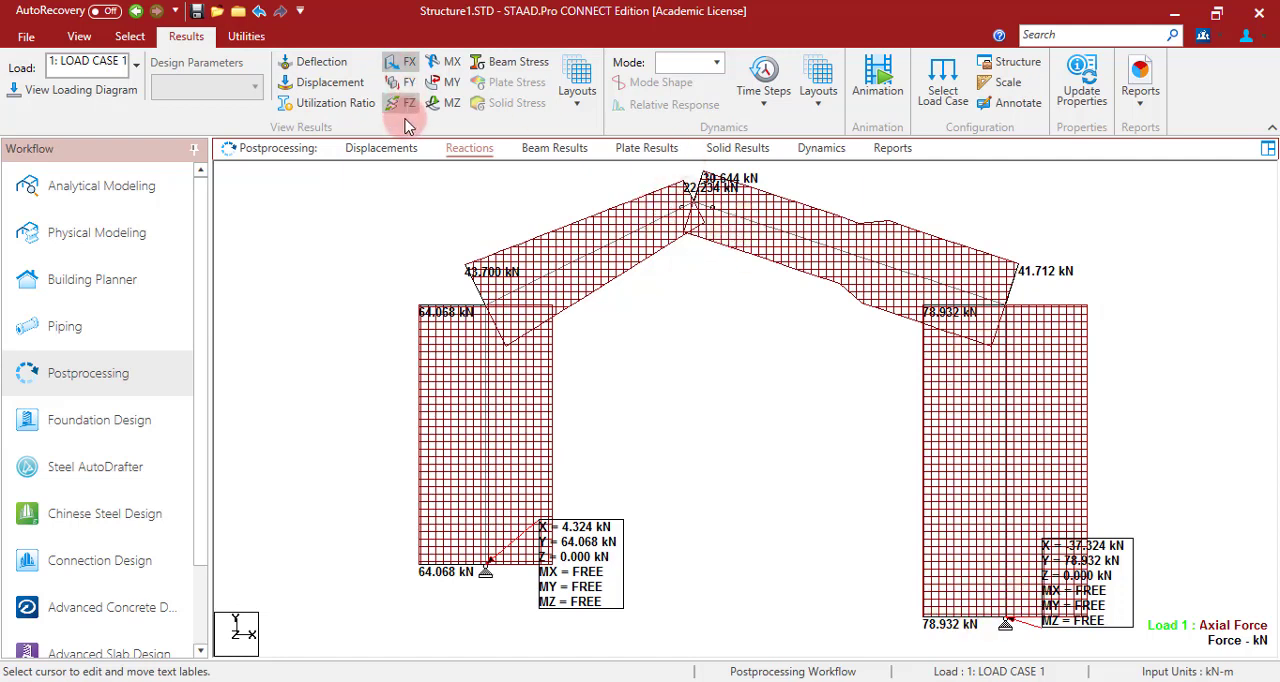
- Replace the axial diagram with the MZ bending diagram, annotate its maximum values and compare them with the theoretical diagram in PowerPoint
left_click(398, 66)
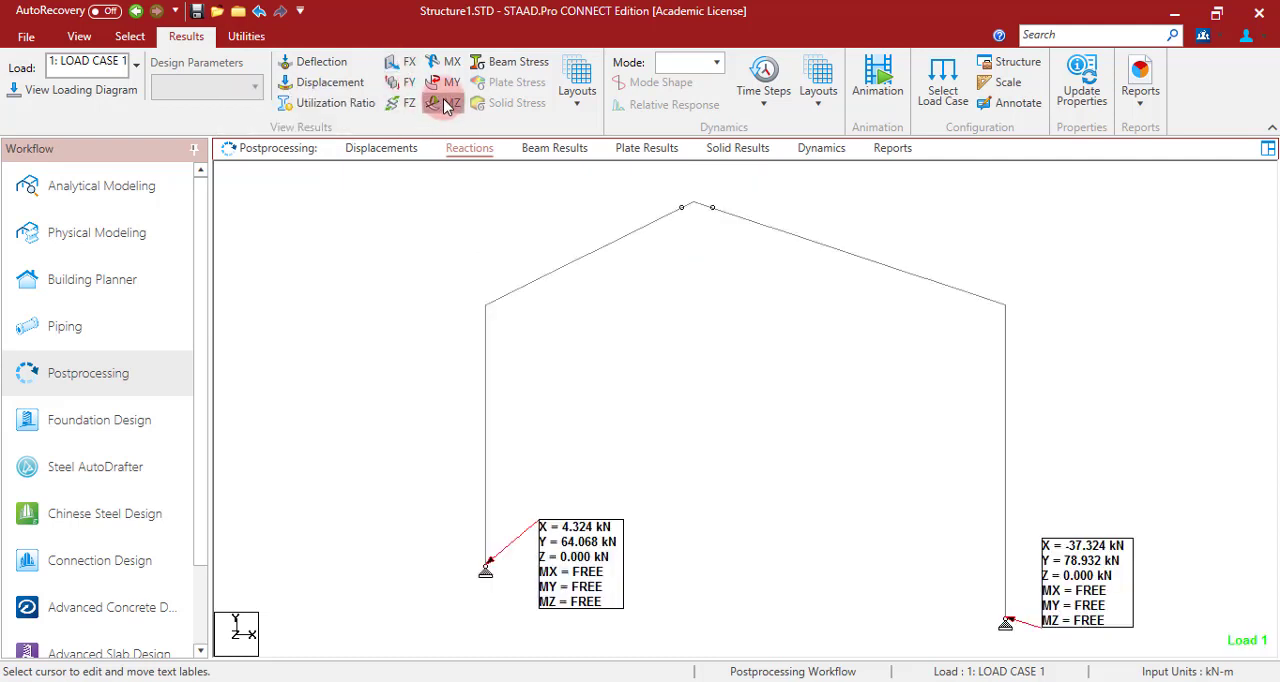
left_click(445, 104)
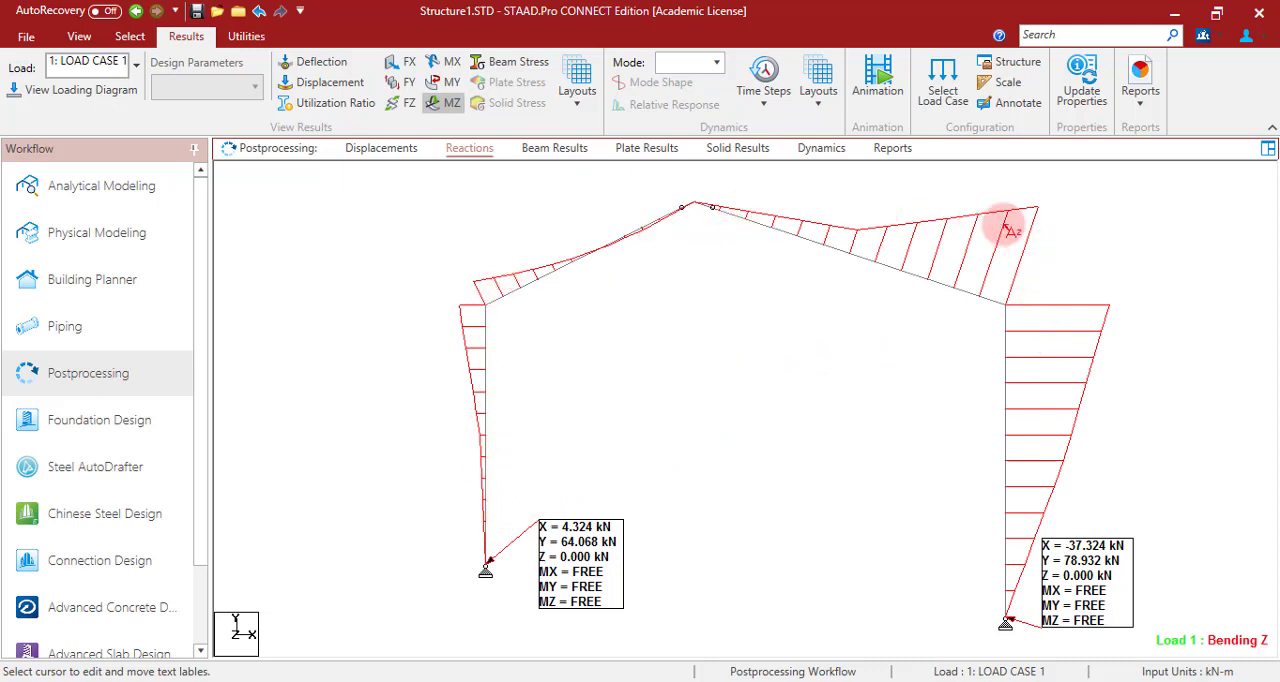
left_click(1012, 104)
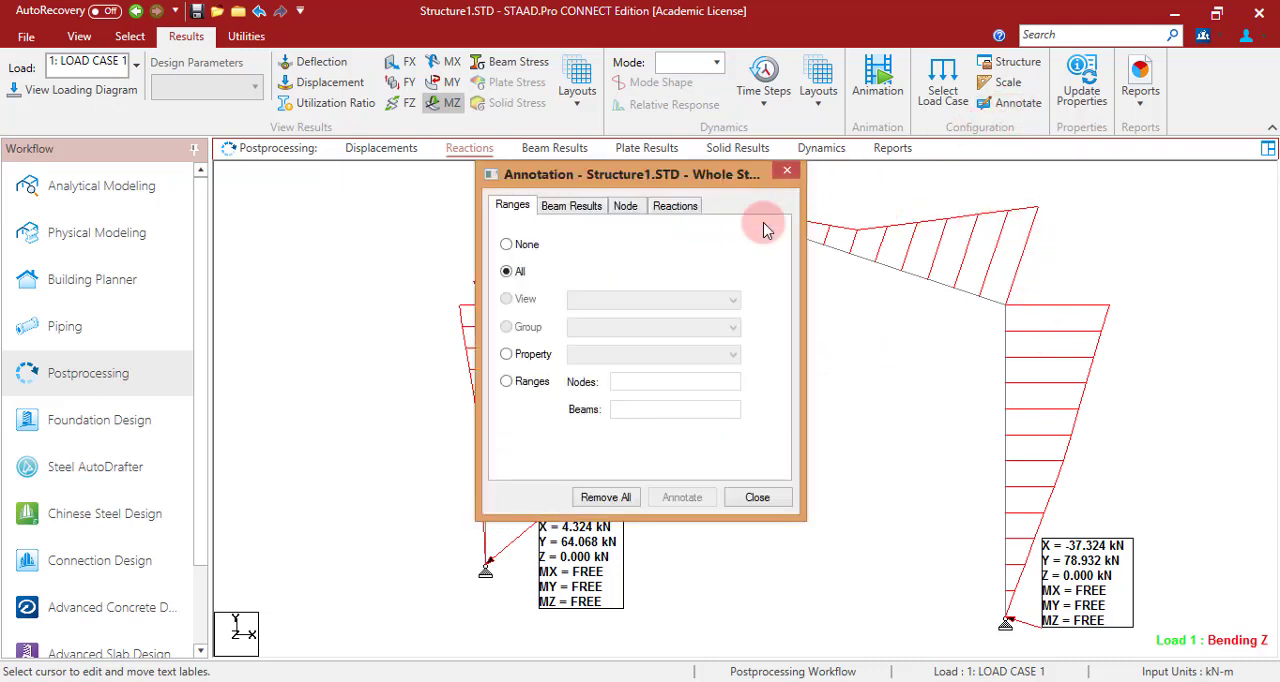
left_click(575, 210)
left_click(587, 250)
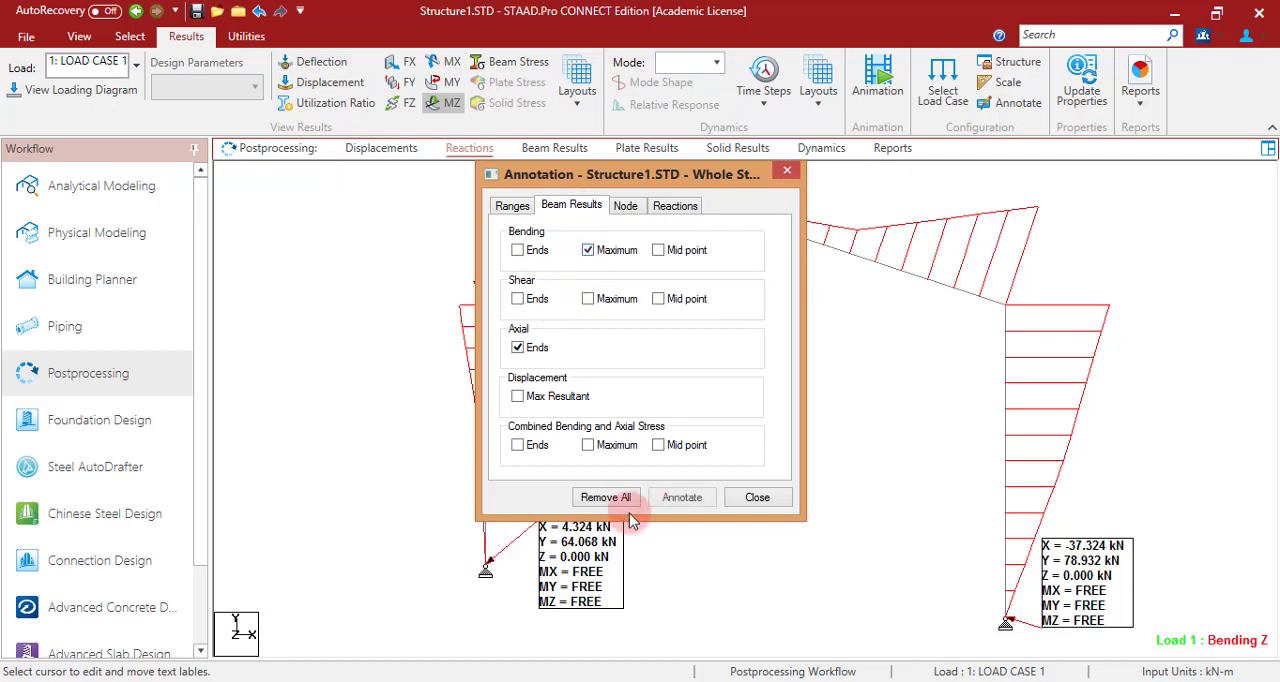
left_click(682, 497)
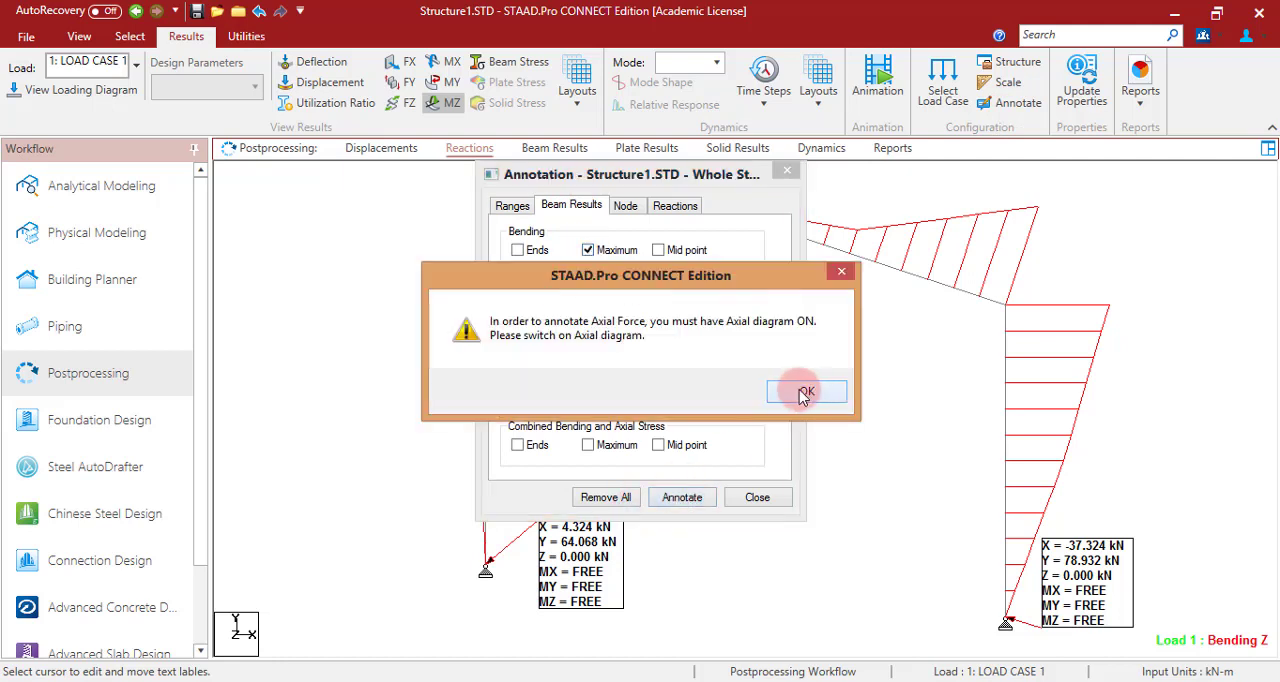
left_click(807, 393)
left_click(755, 497)
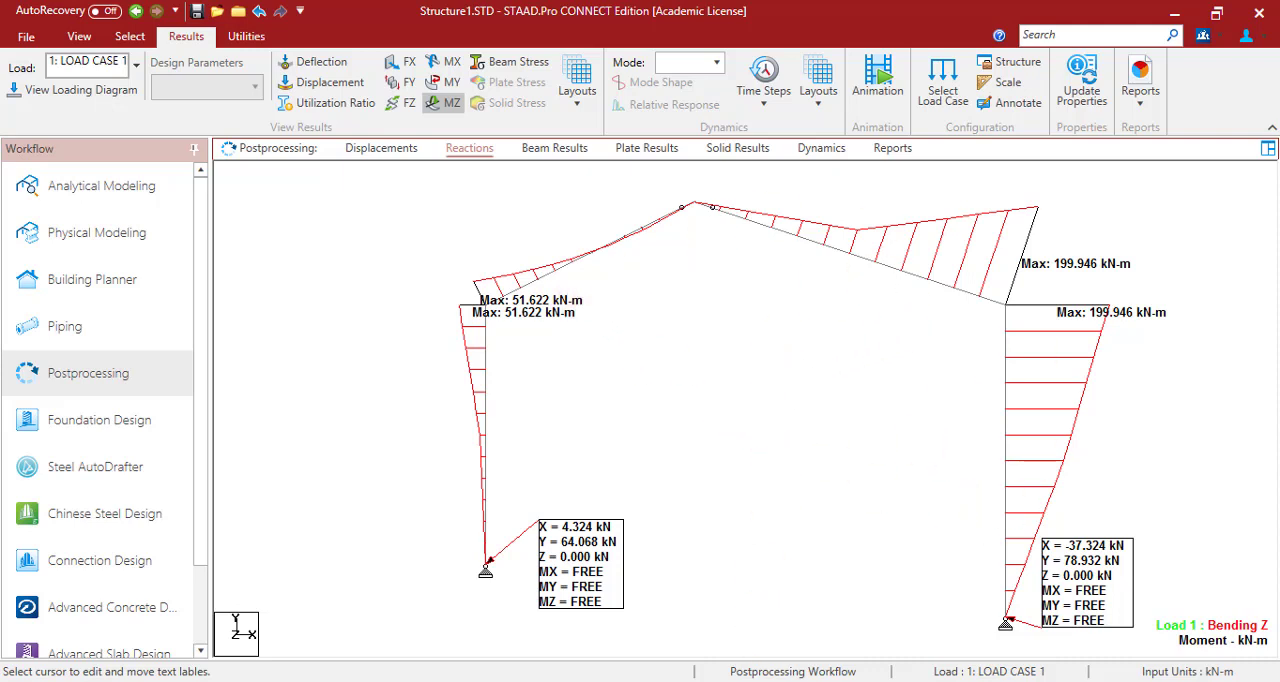
key("alt+Tab")
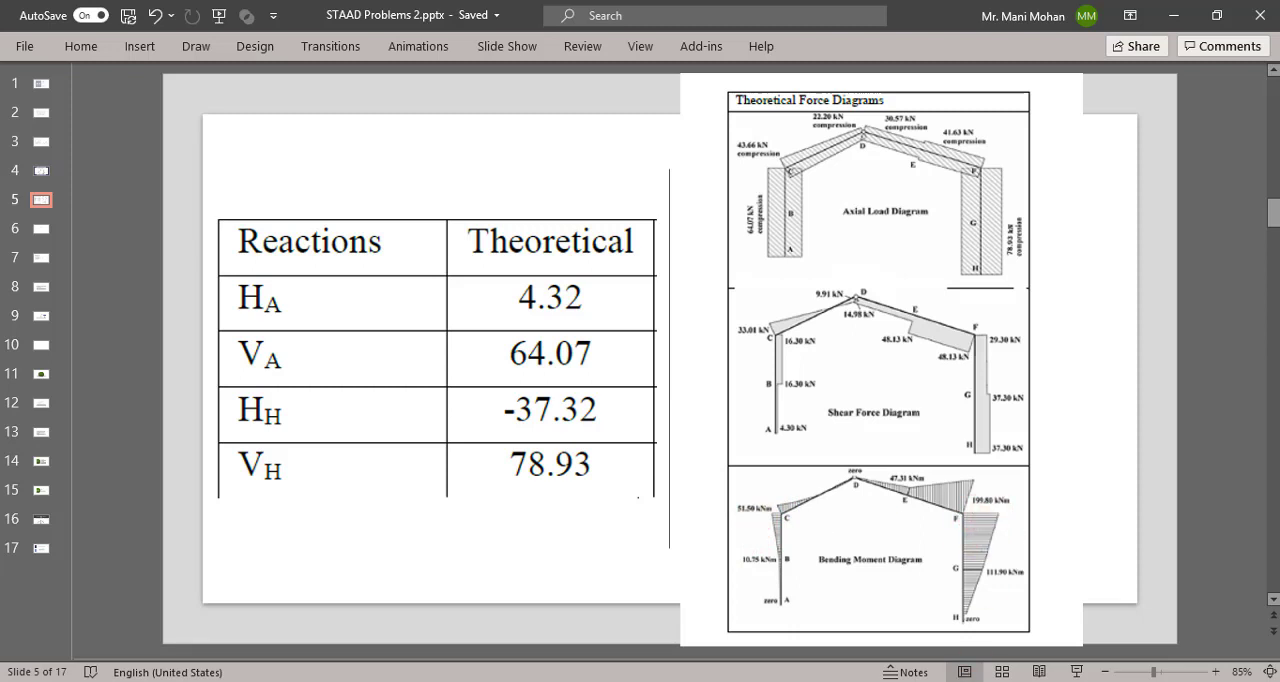
key("alt+Tab")
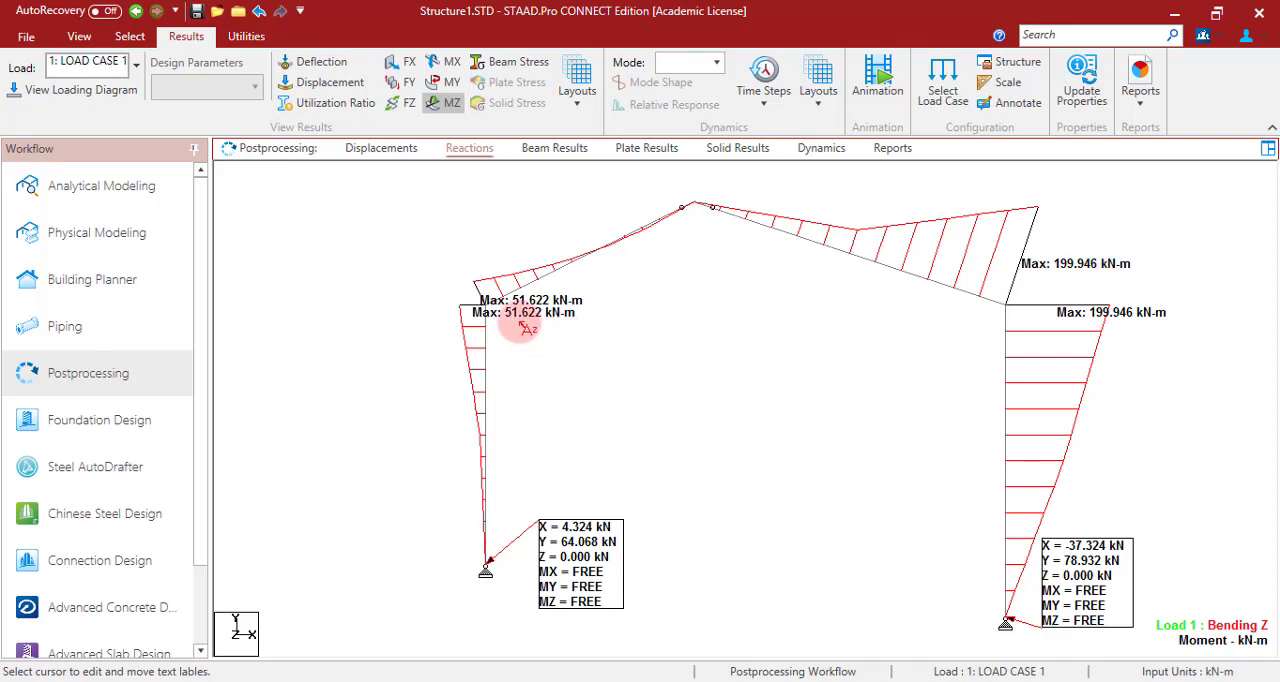
- Hide the MZ bending diagram and display the FY shear force diagram of the frame
left_click(437, 107)
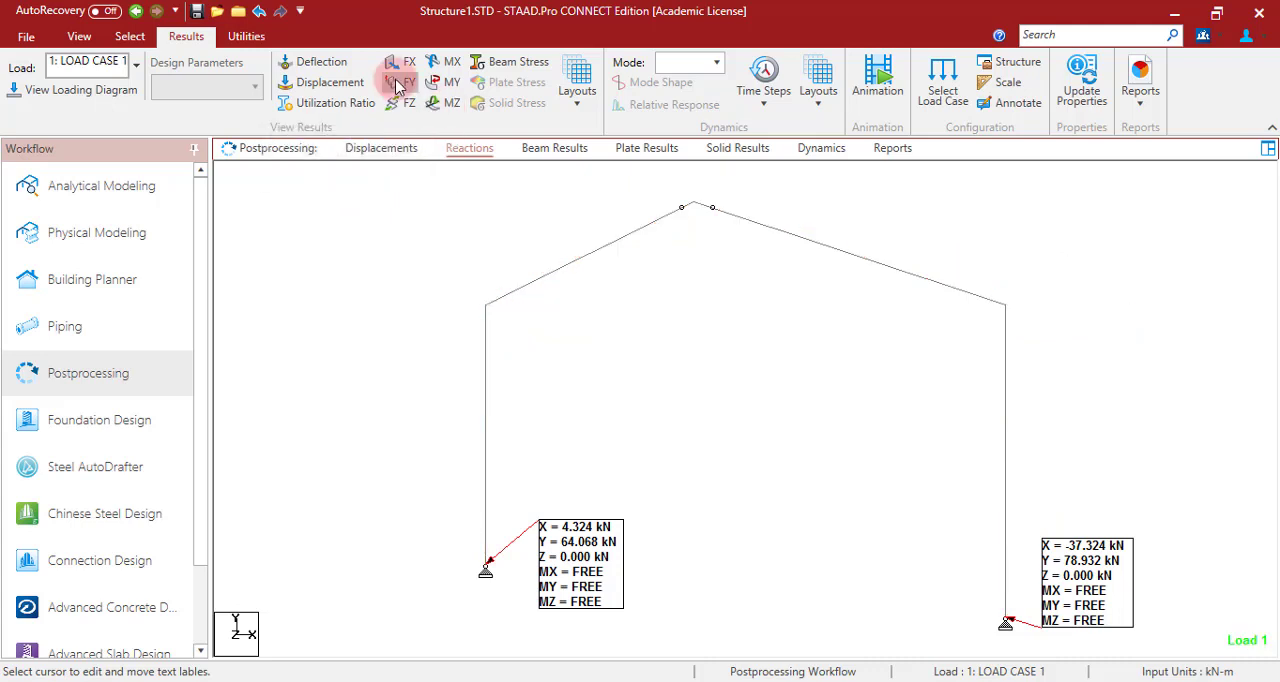
left_click(400, 82)
left_click(567, 340)
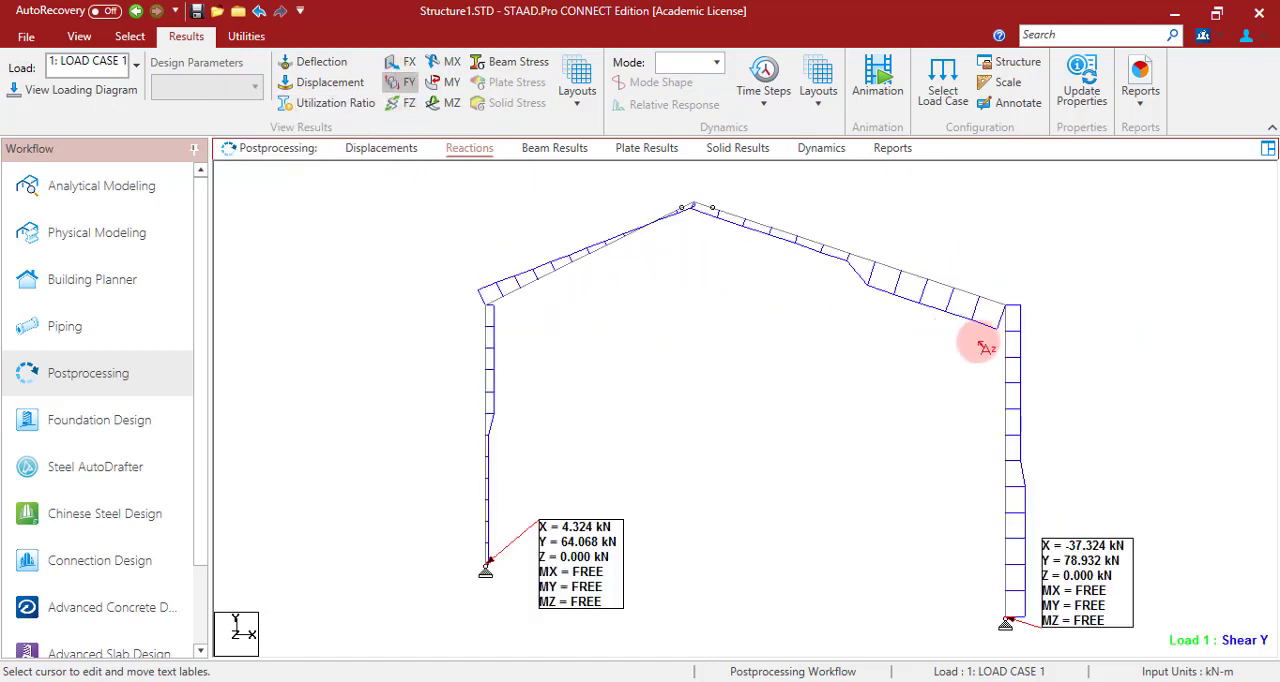
- Annotate the shear diagram with end and maximum values and compare them with the theoretical shear force diagram in PowerPoint
left_click(1016, 104)
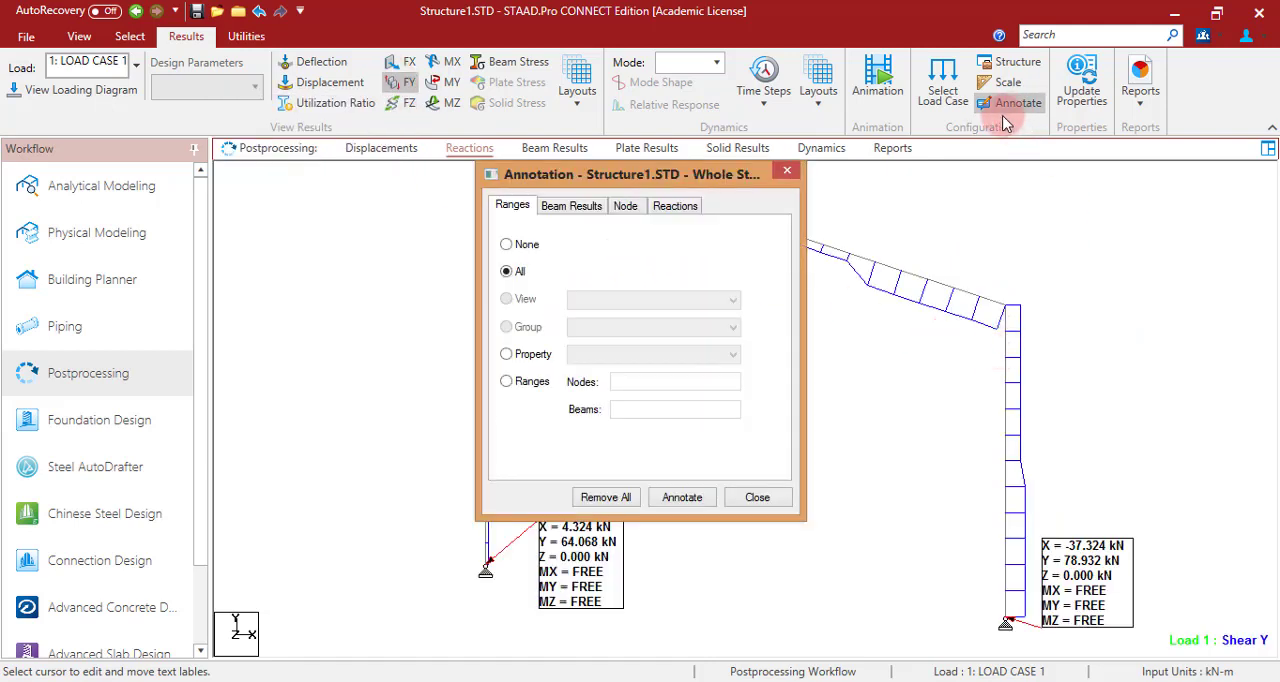
left_click(571, 206)
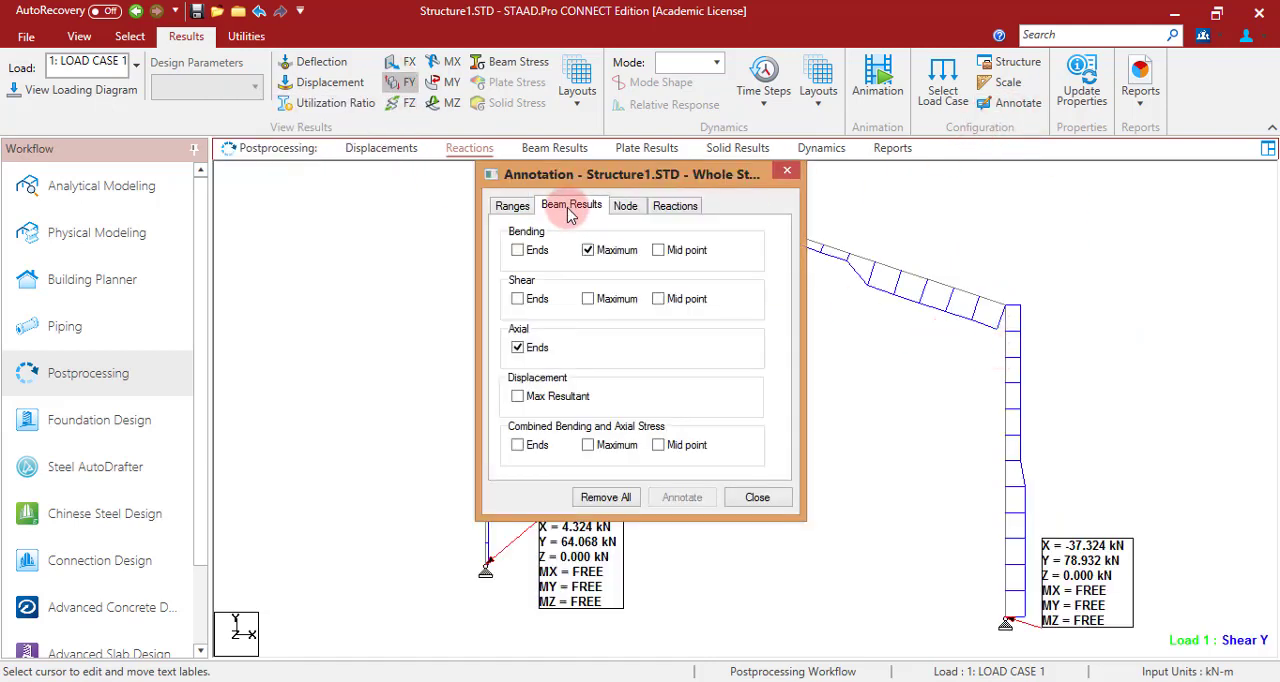
left_click(518, 299)
left_click(588, 299)
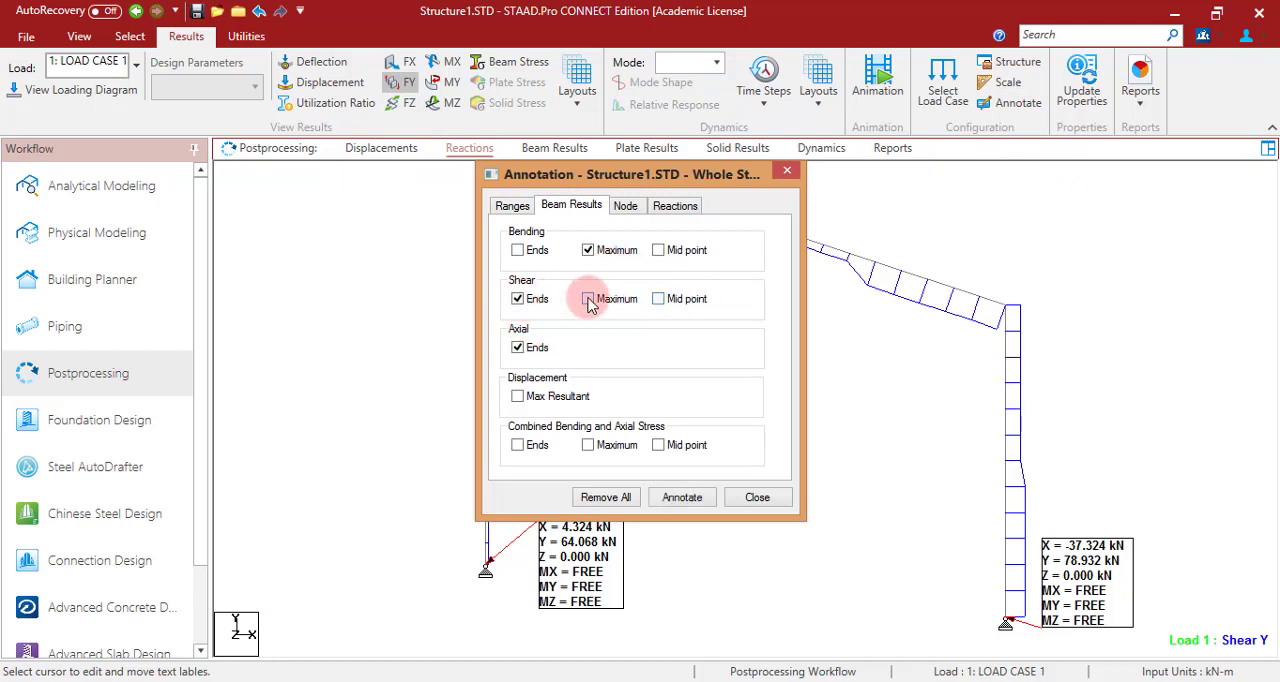
left_click(683, 497)
left_click(812, 391)
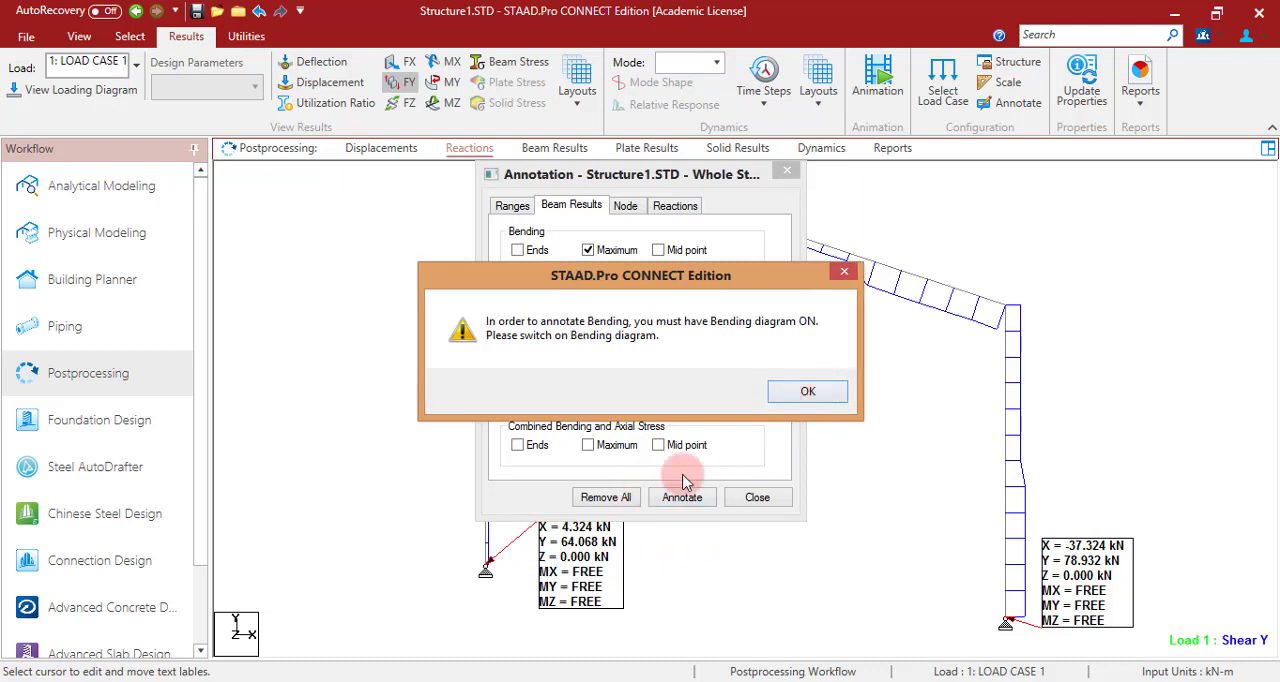
left_click(812, 391)
left_click(755, 497)
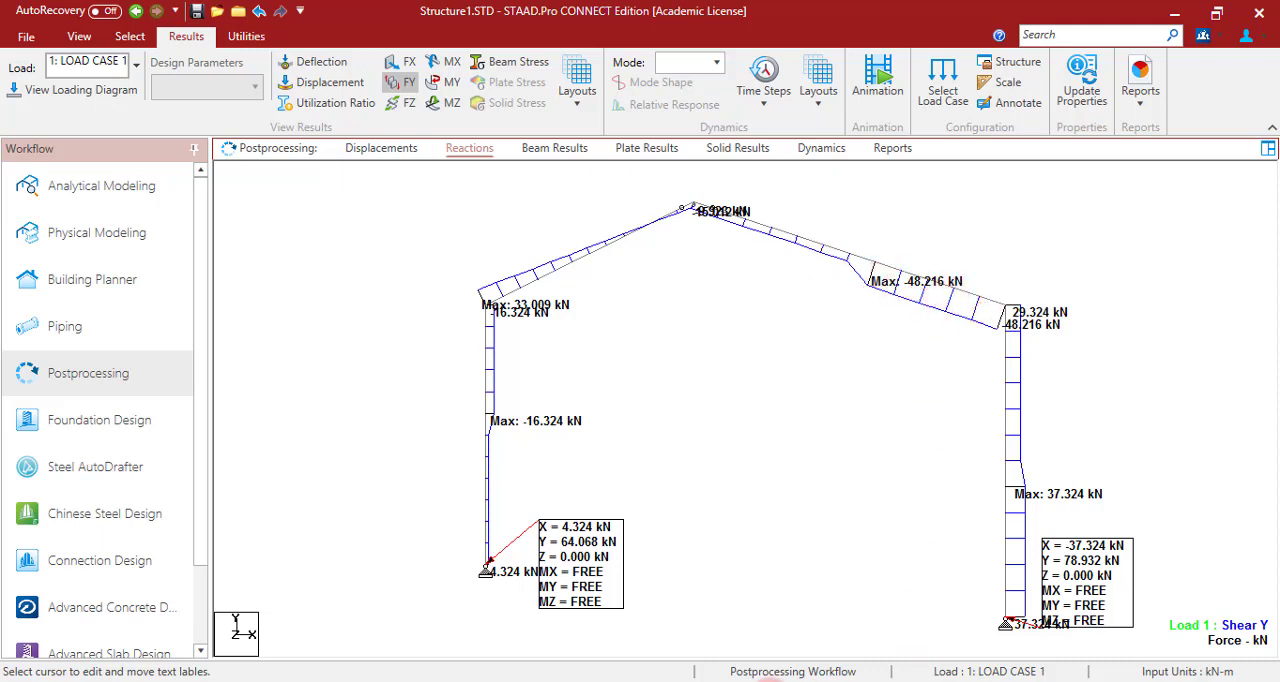
left_click(711, 681)
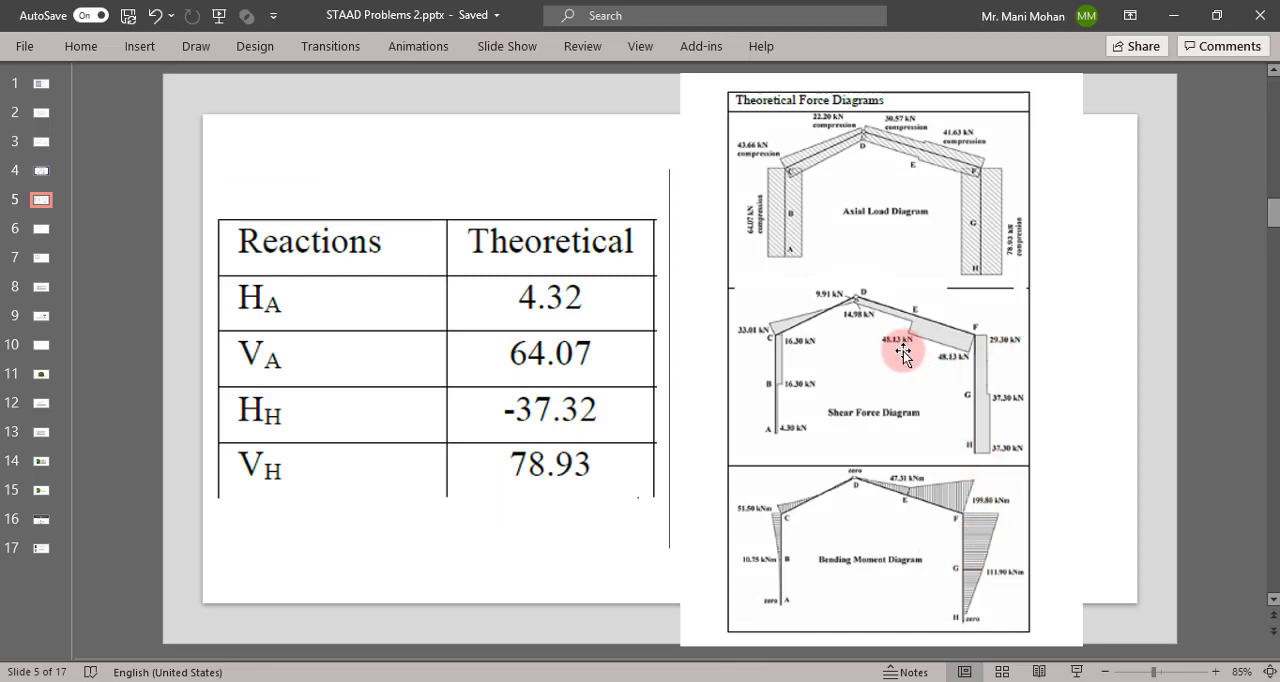
left_click(690, 681)
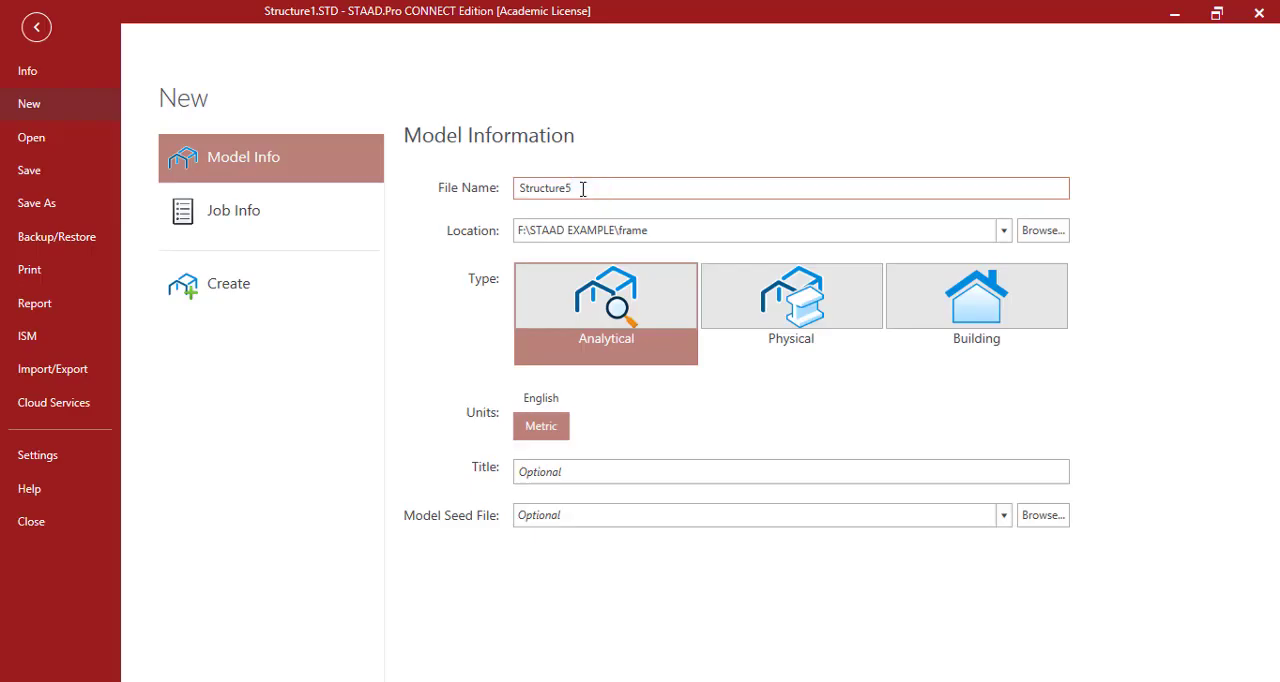
- Model the new frame's two members in Structure5.STD, with a vertical column from node 1 to node 2 and an inclined beam to node 3
key("Return")
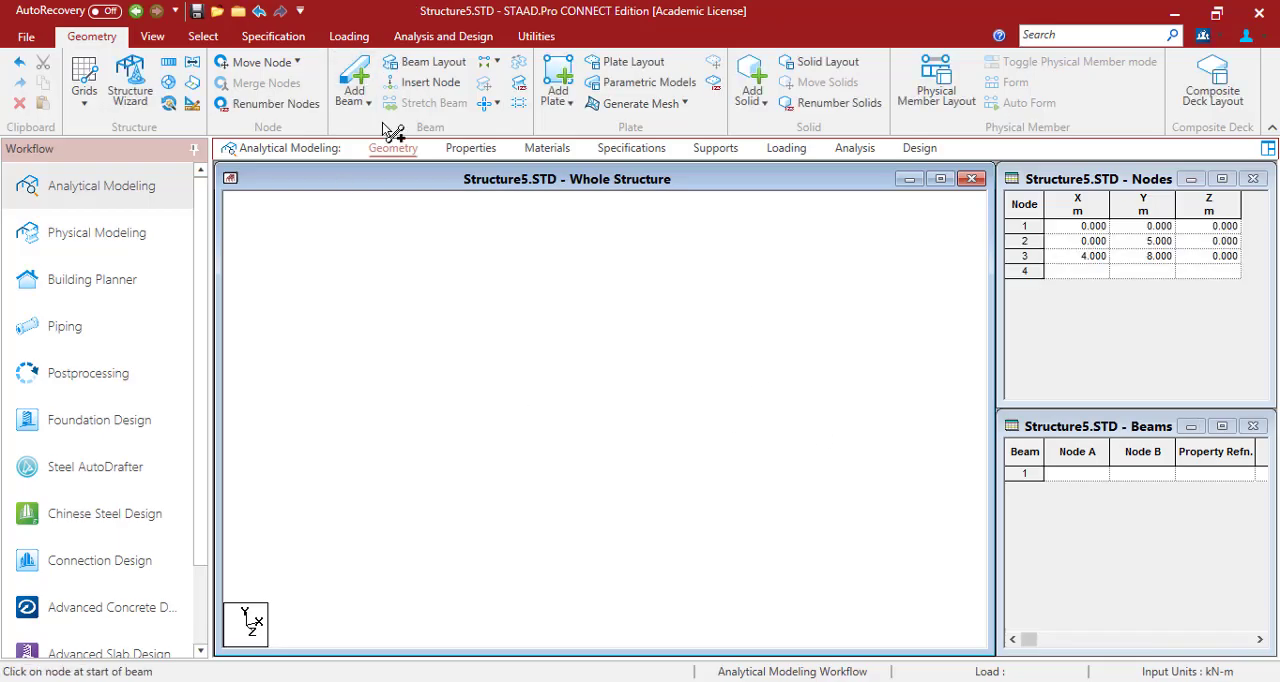
left_click(513, 601)
left_click(513, 373)
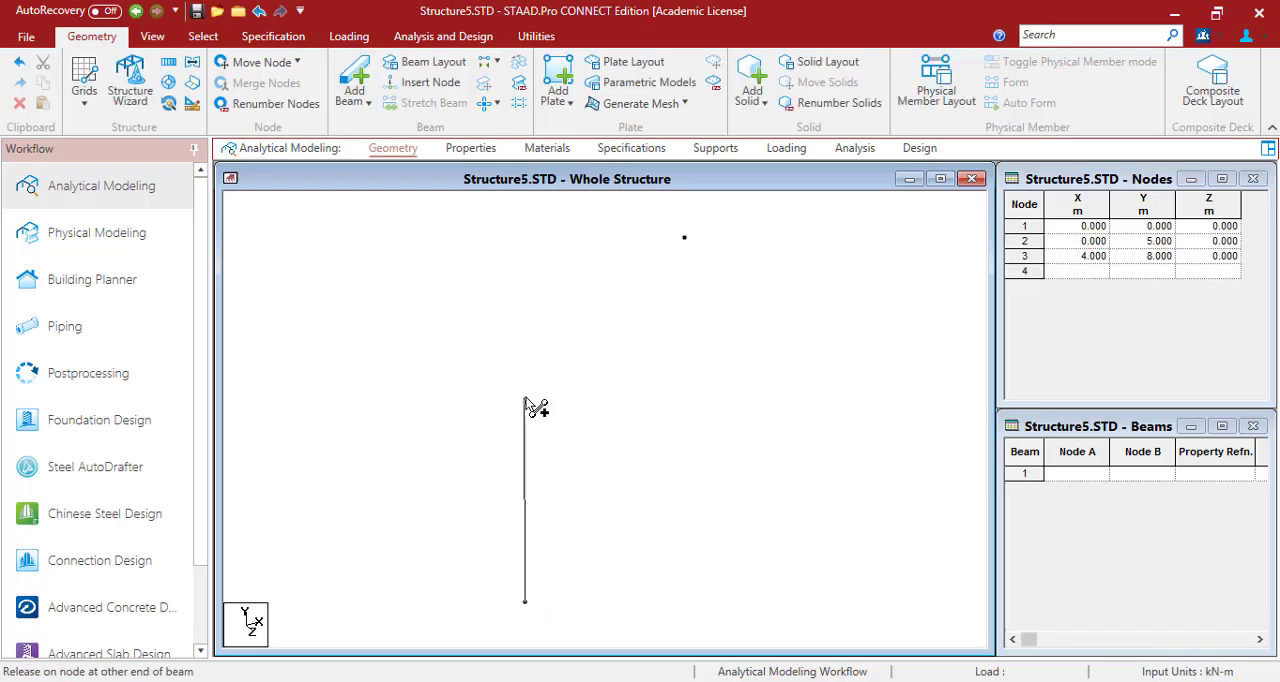
left_click(695, 237)
left_click(152, 36)
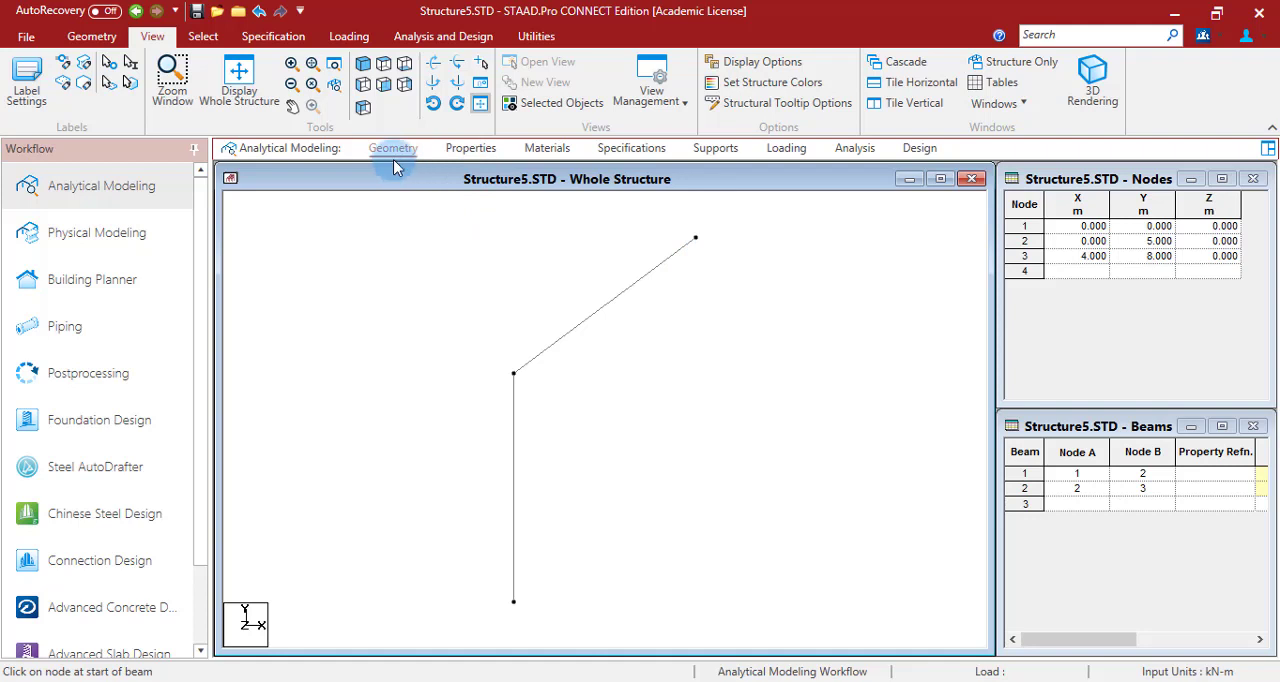
- Check the frame's stiffness data in PowerPoint, then create an isotropic material titled mat with a Young's modulus of 70 kN/mm2
left_click(461, 150)
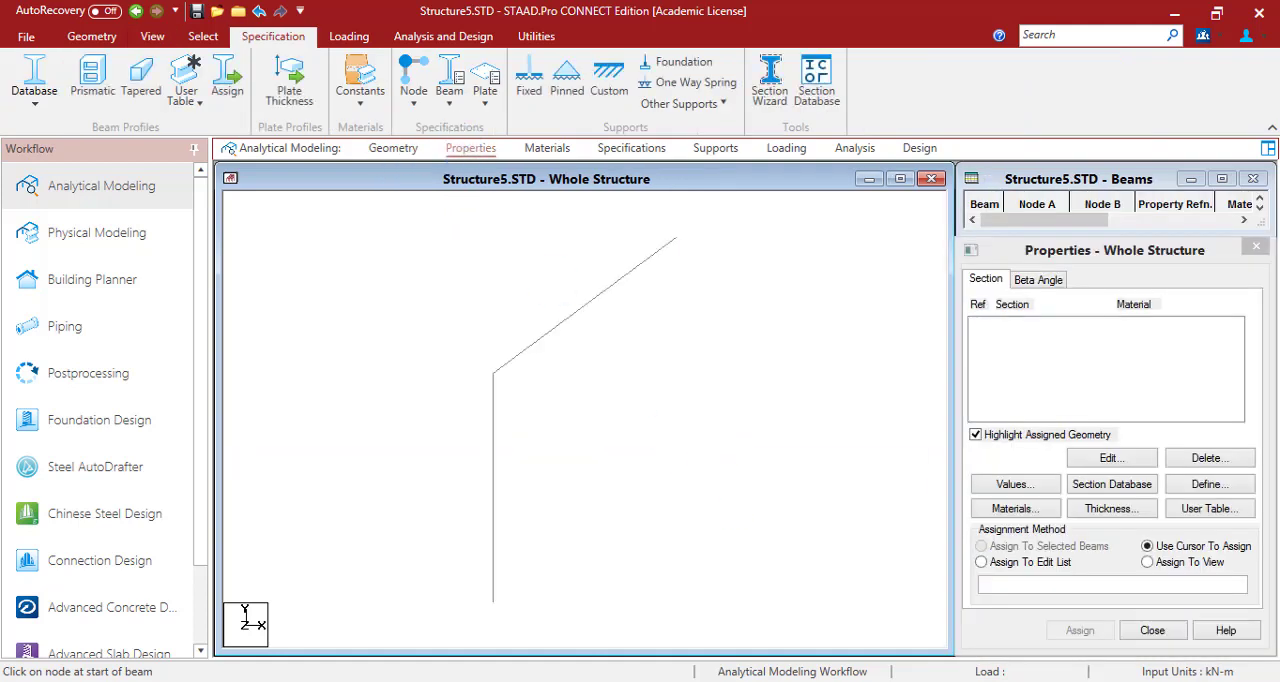
key("alt+Tab")
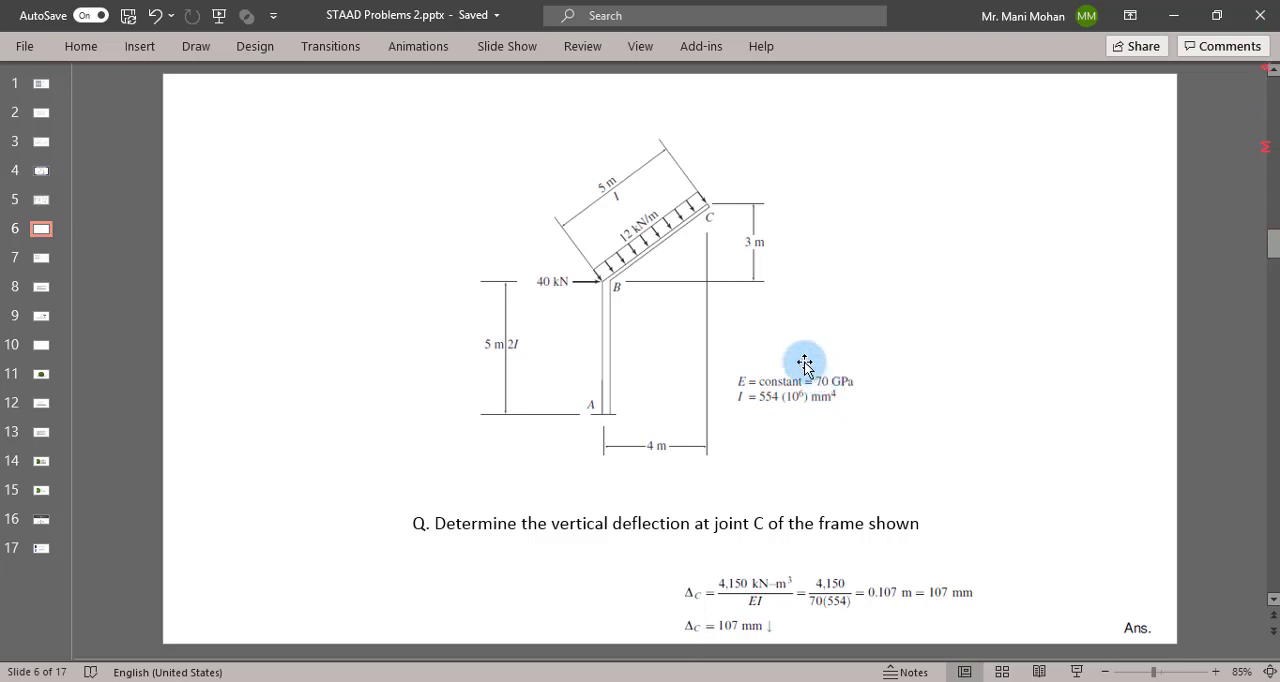
key("alt+Tab")
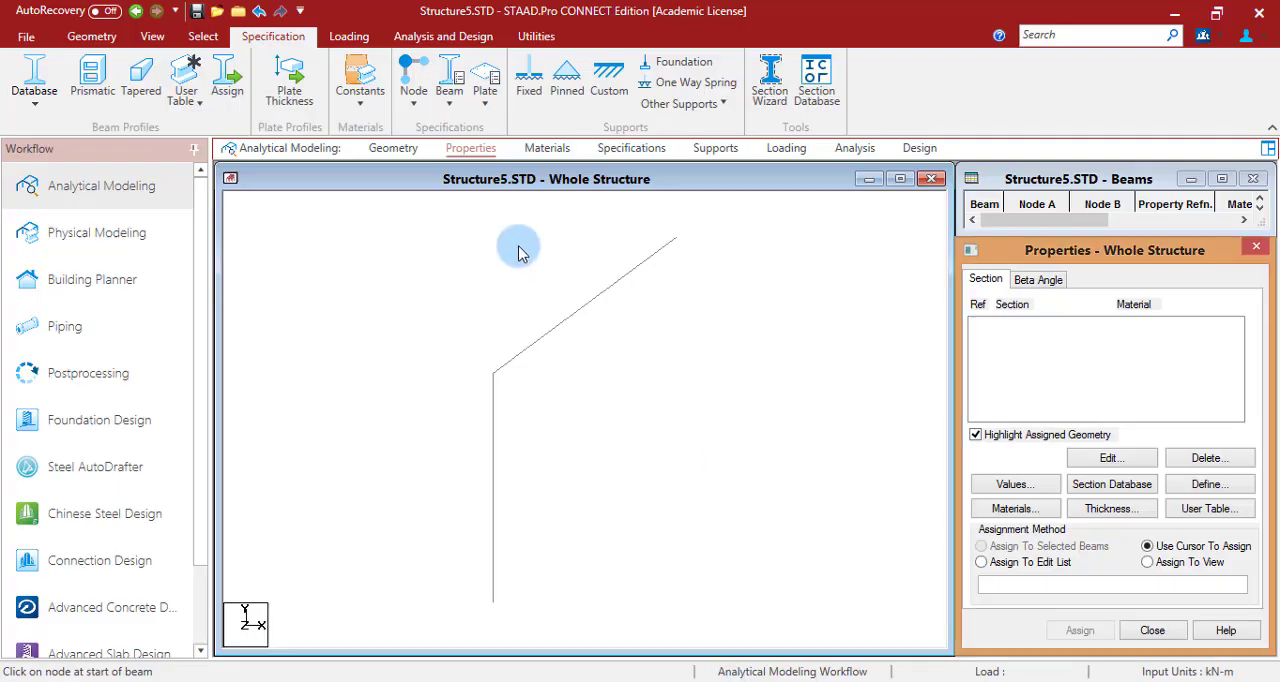
left_click(556, 153)
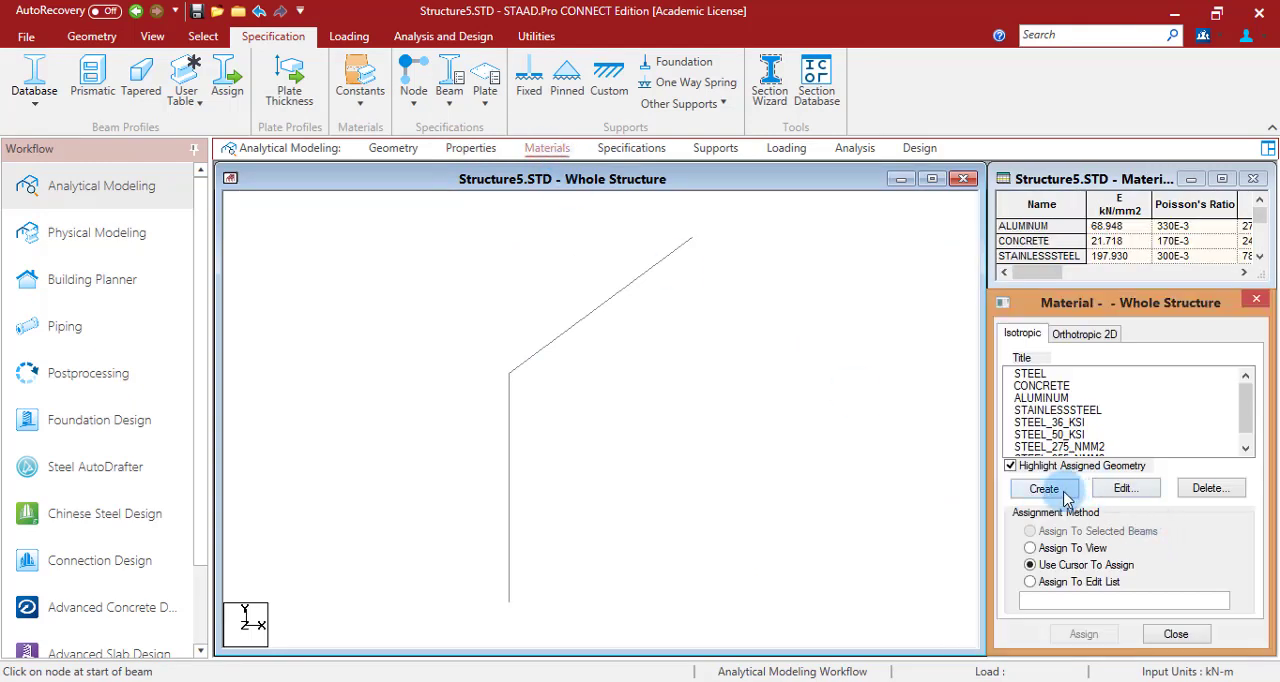
left_click(1044, 489)
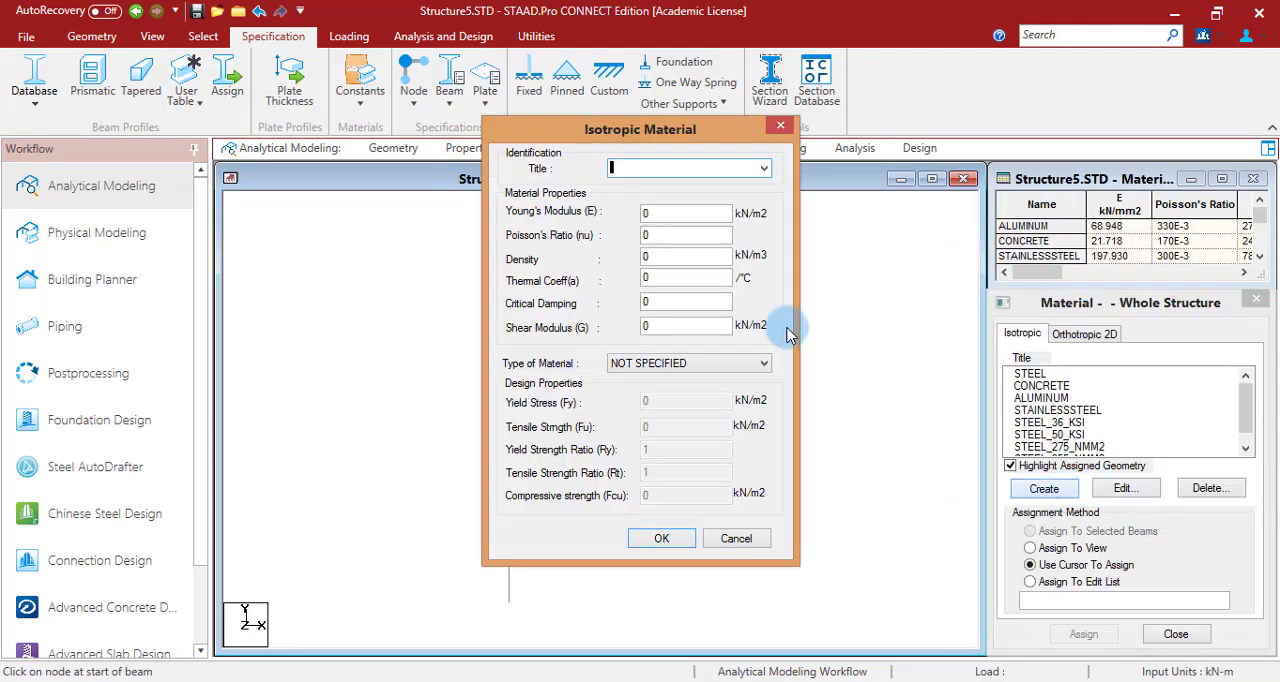
double_click(685, 212)
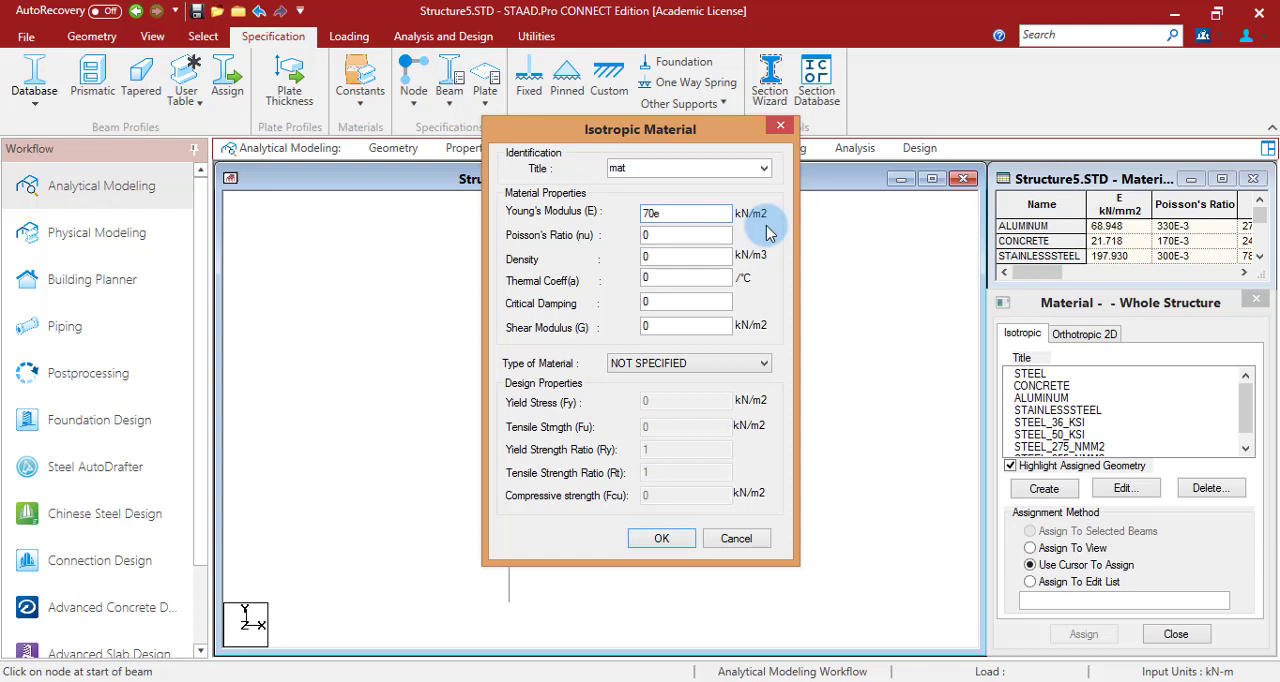
left_click(661, 538)
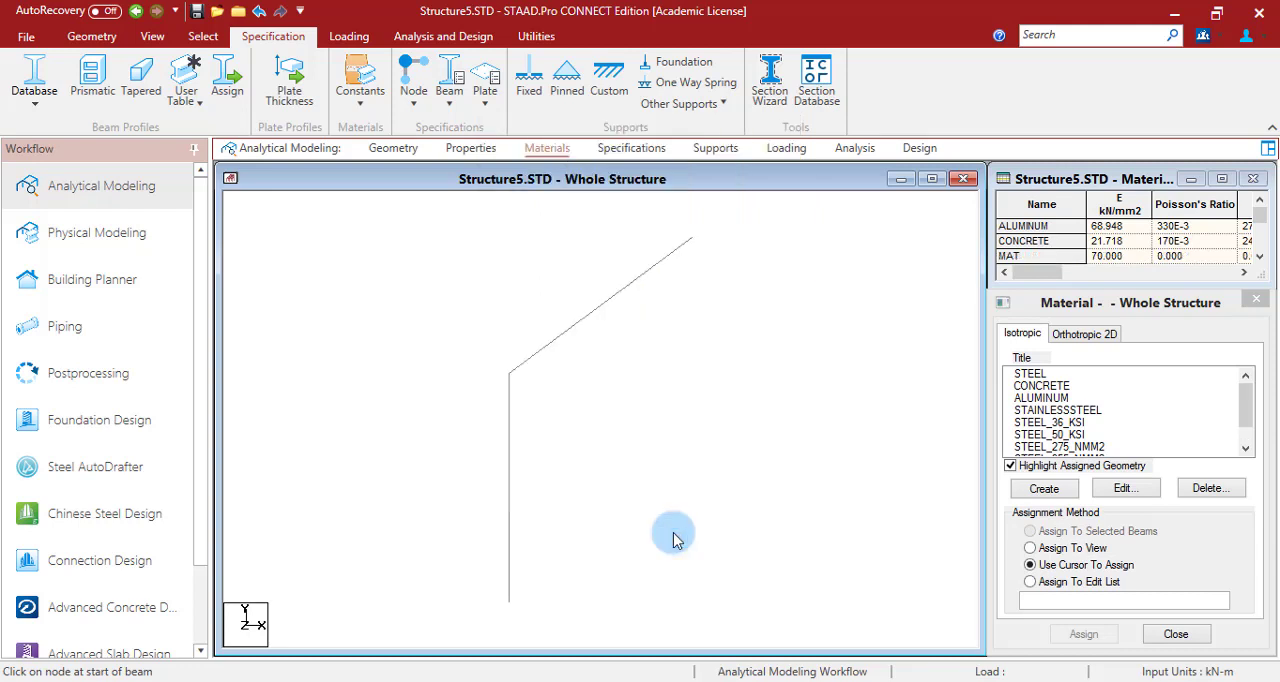
- Check the moment of inertia on the PowerPoint problem slide and set the model's input length unit to millimeter
left_click(468, 148)
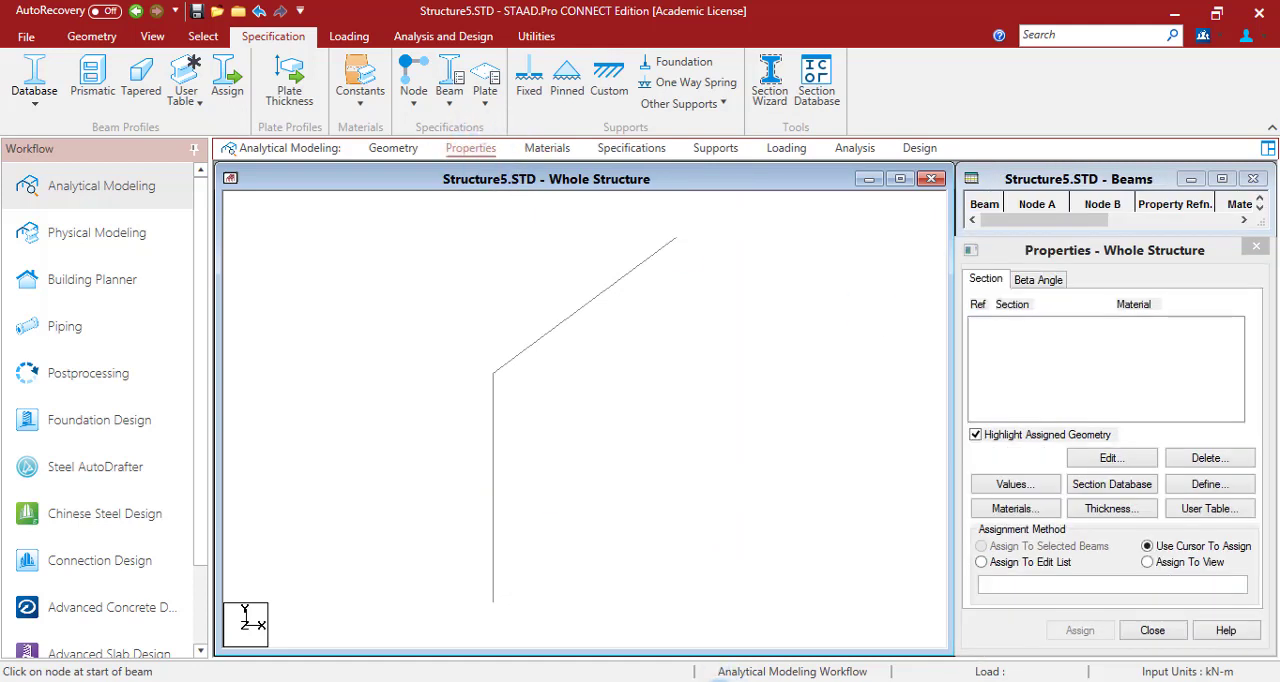
left_click(713, 681)
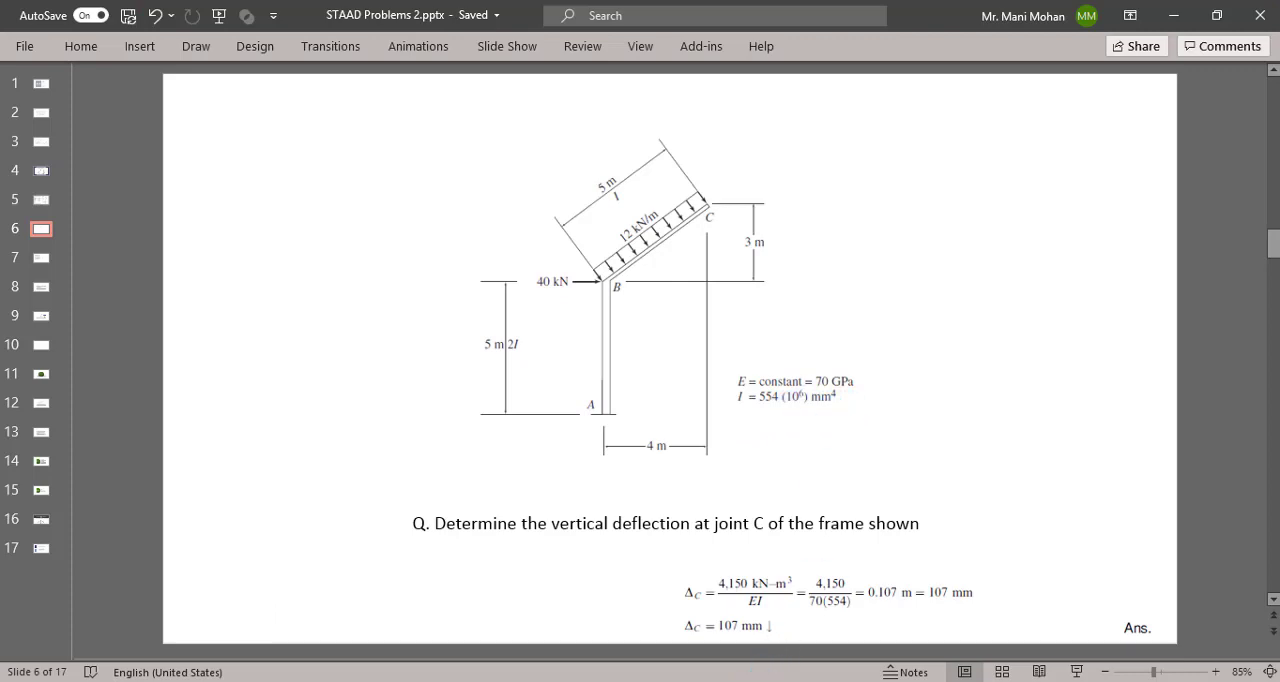
left_click(746, 681)
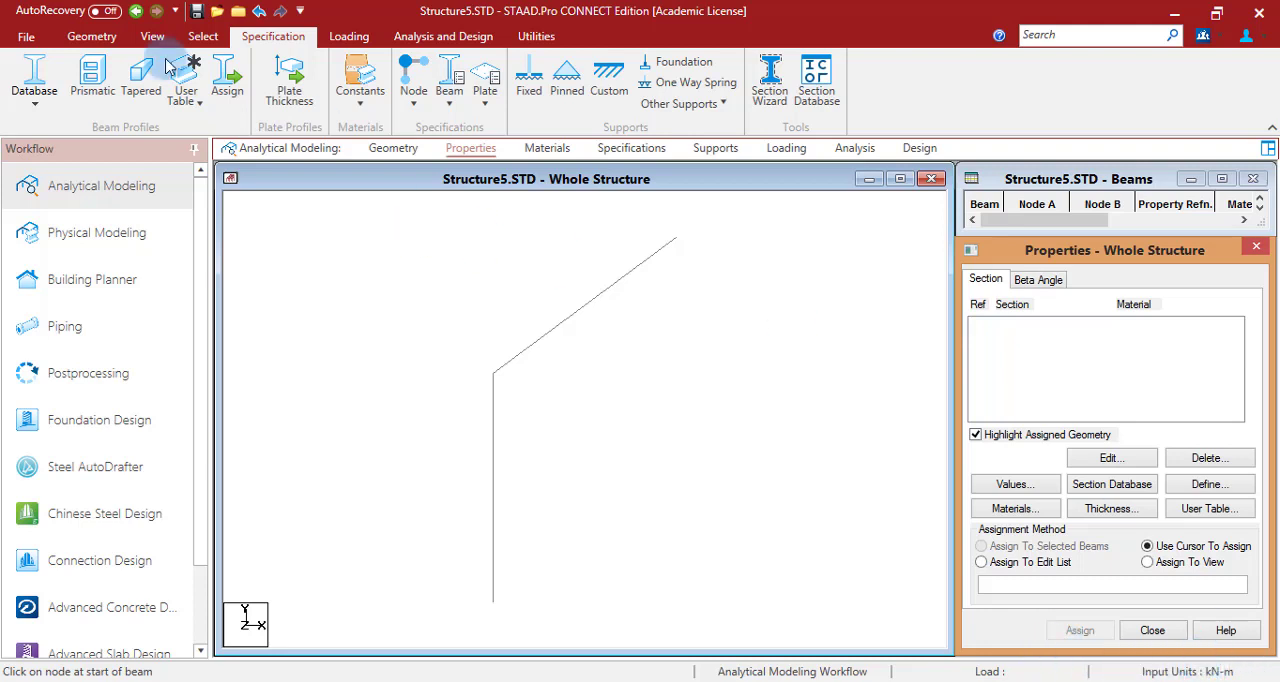
left_click(91, 36)
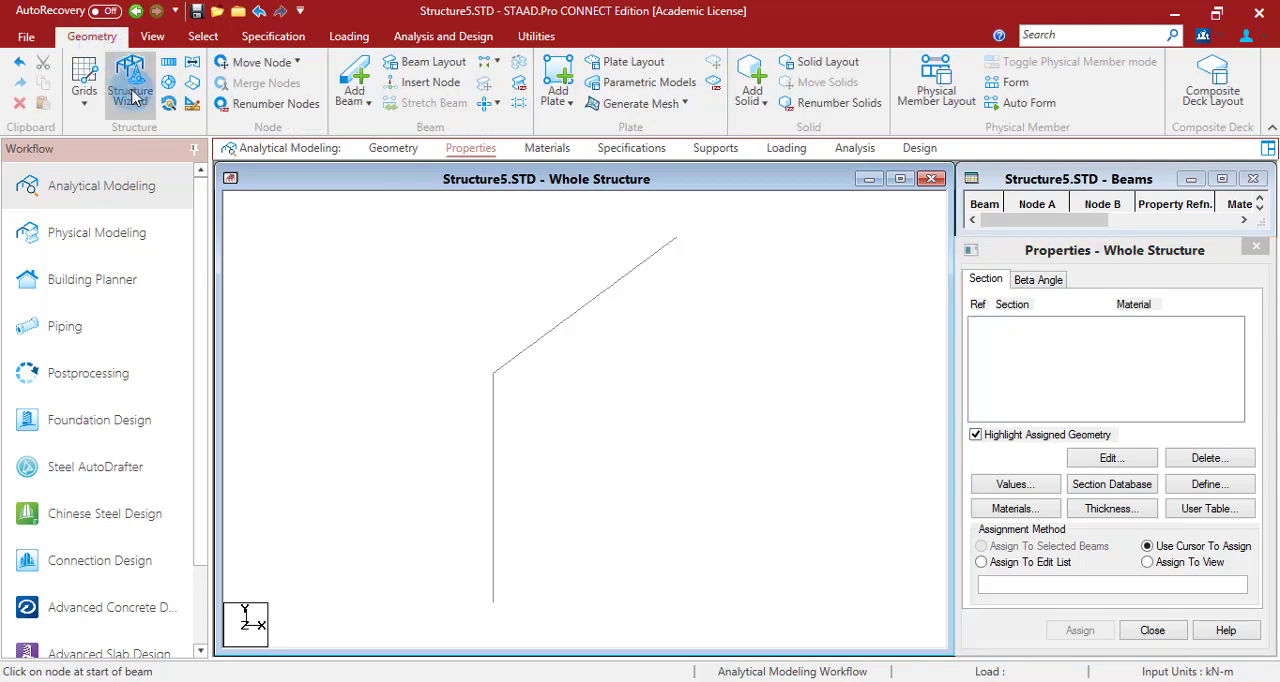
left_click(192, 106)
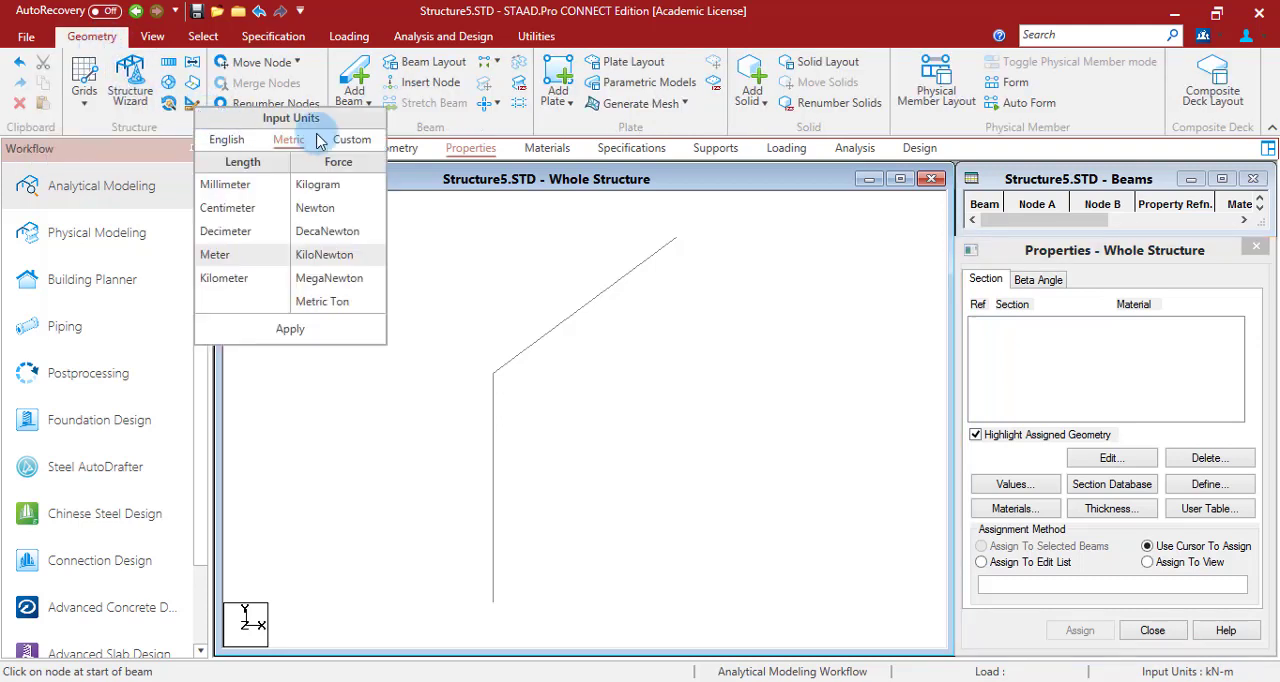
left_click(351, 139)
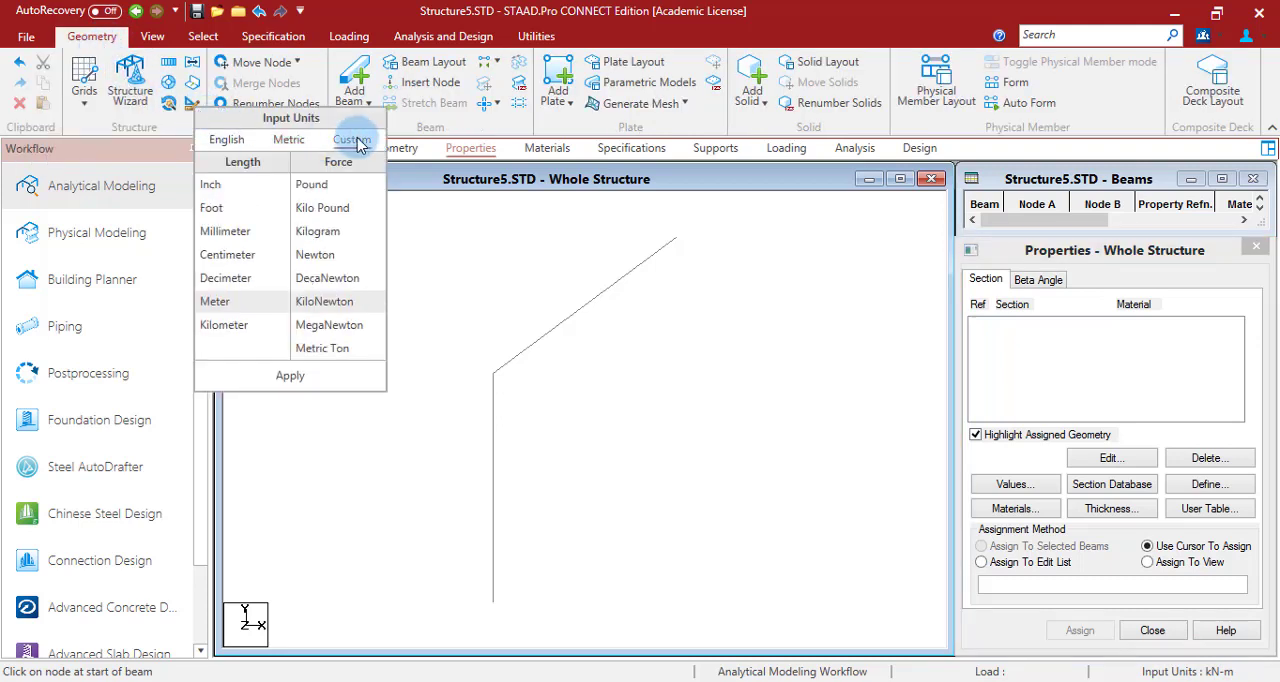
left_click(229, 240)
left_click(260, 377)
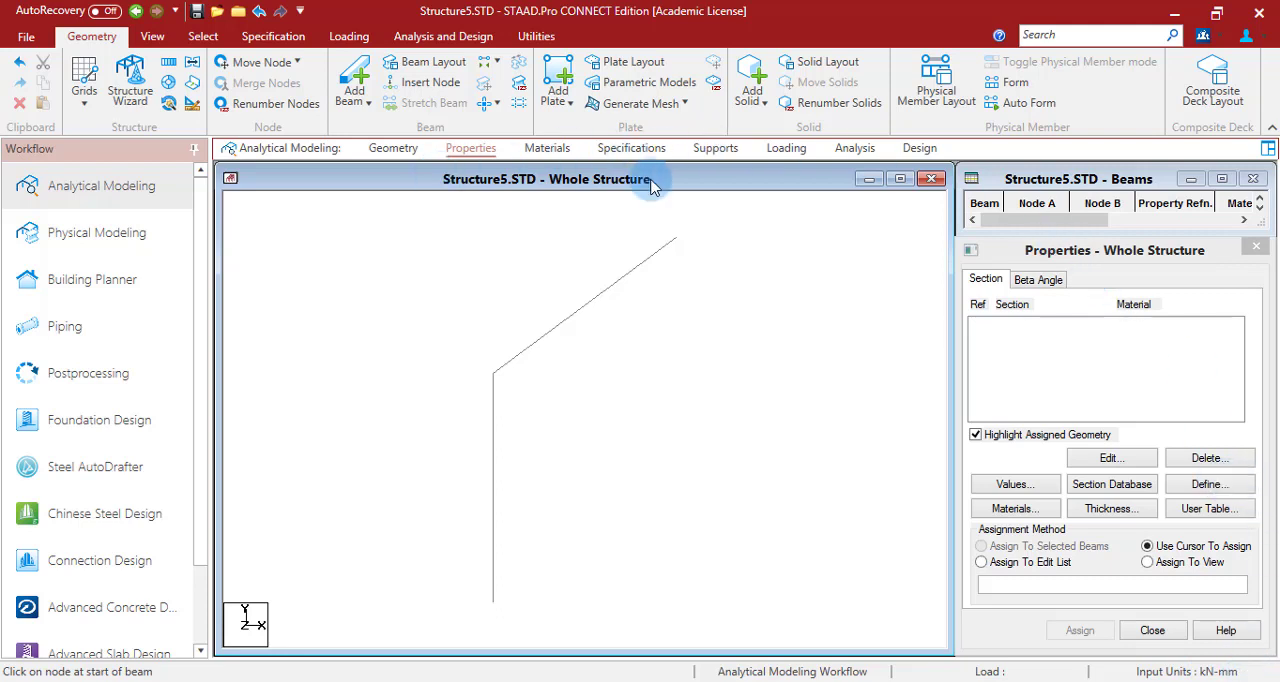
- Define a General prismatic section with IZ of 554e6 mm4 and material MAT, and add it to the section list
left_click(1209, 486)
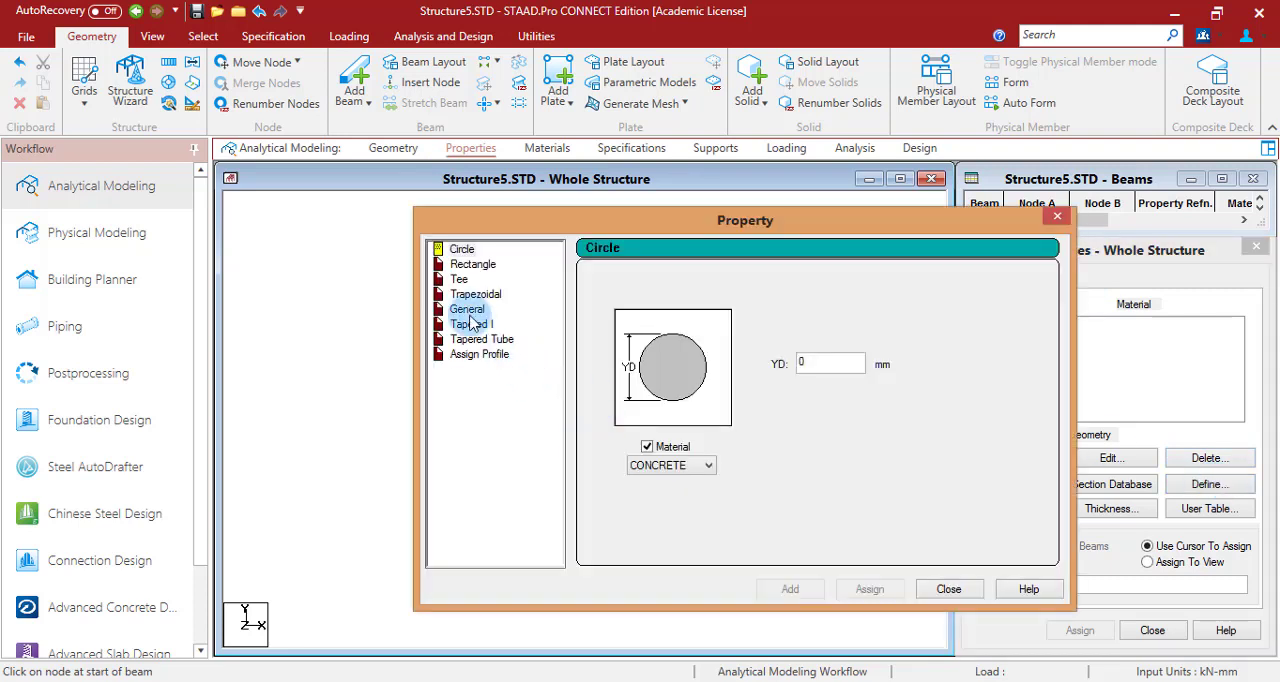
left_click(467, 310)
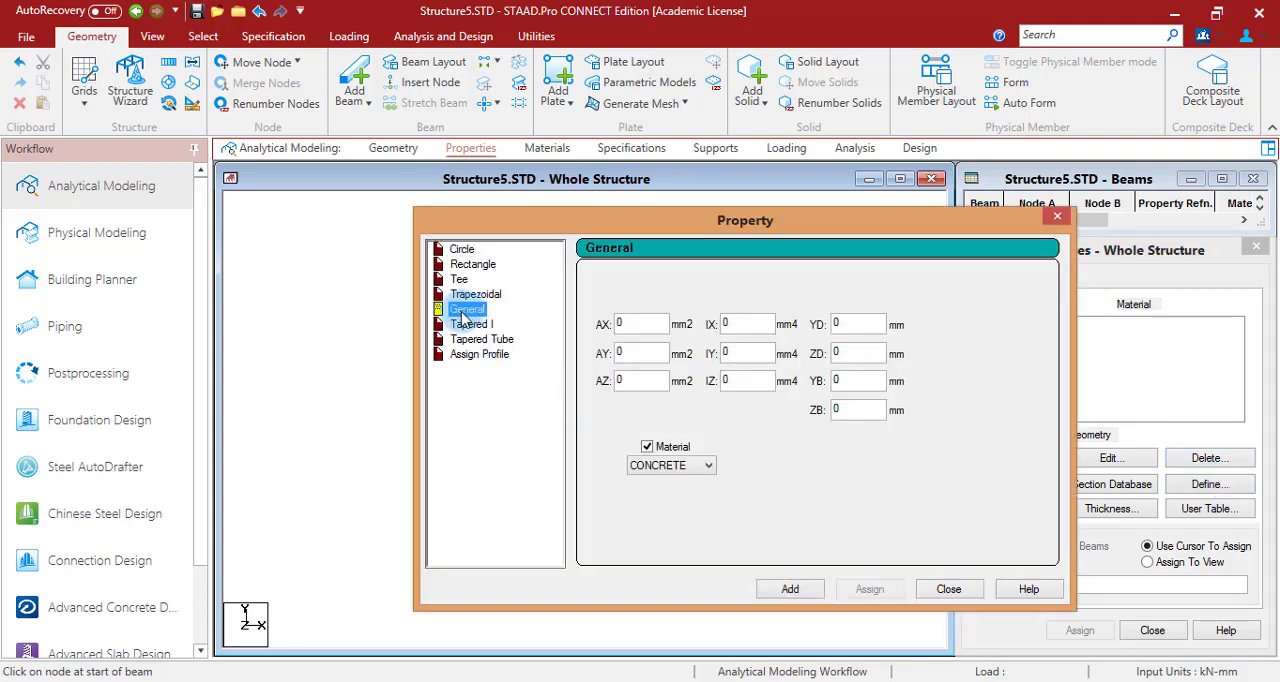
left_click(730, 384)
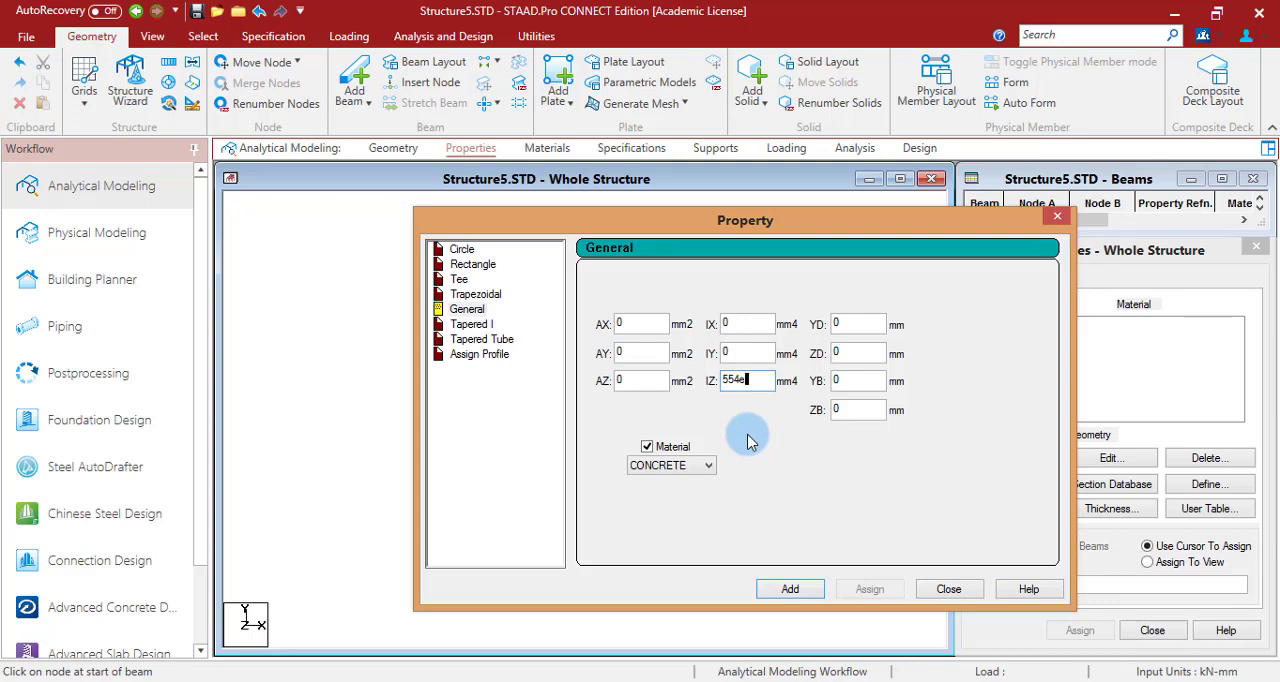
left_click(700, 466)
left_click(668, 507)
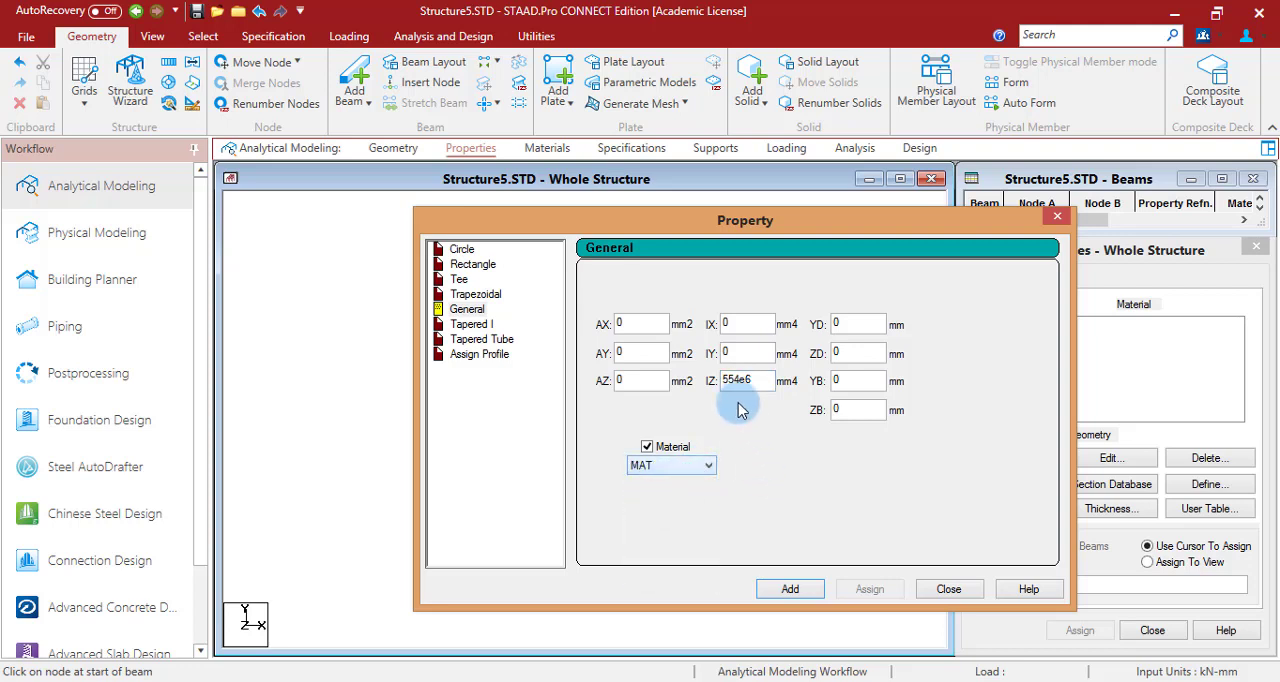
left_click(800, 595)
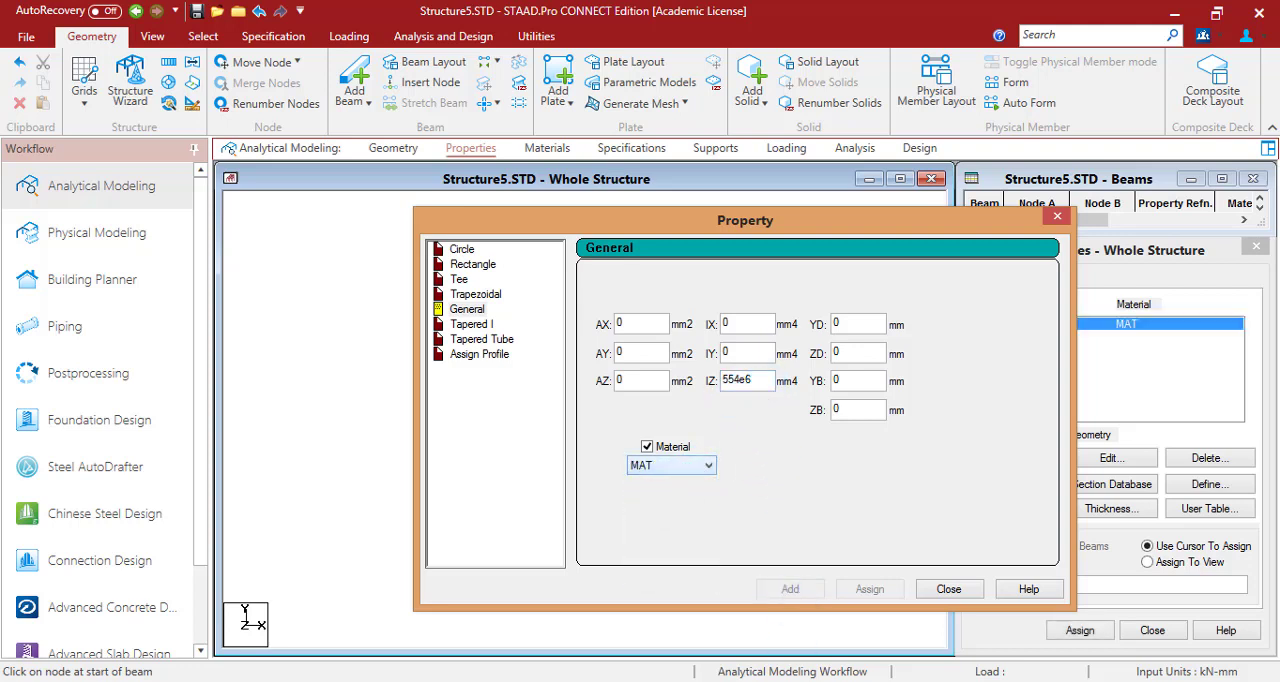
- Check the column's 2I stiffness in PowerPoint and add a second General section with IZ of 1108e6 mm4 and material MAT
left_click(780, 681)
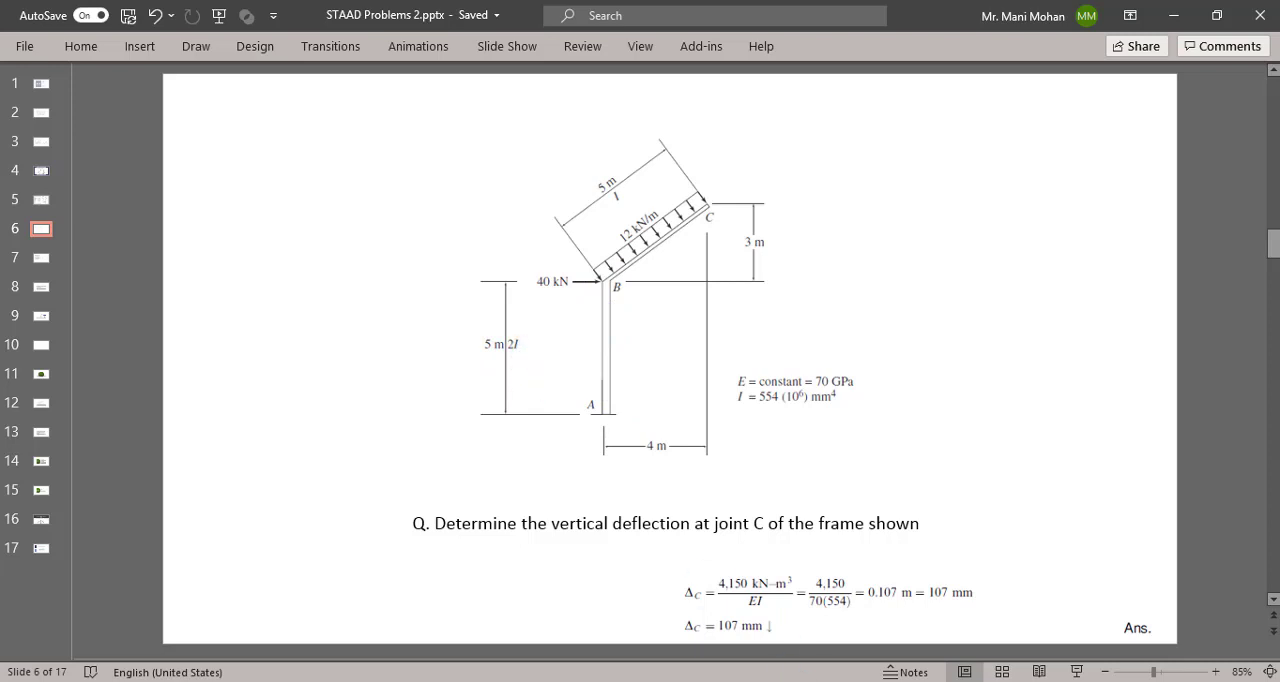
left_click(740, 681)
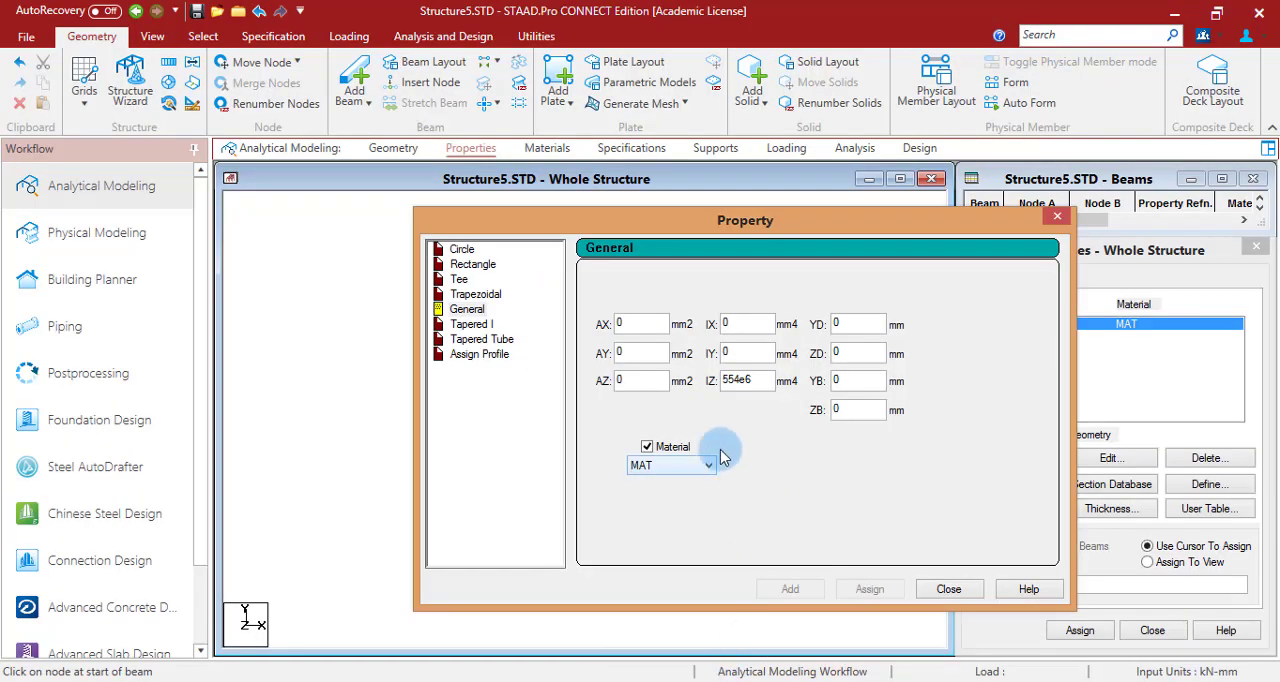
double_click(745, 380)
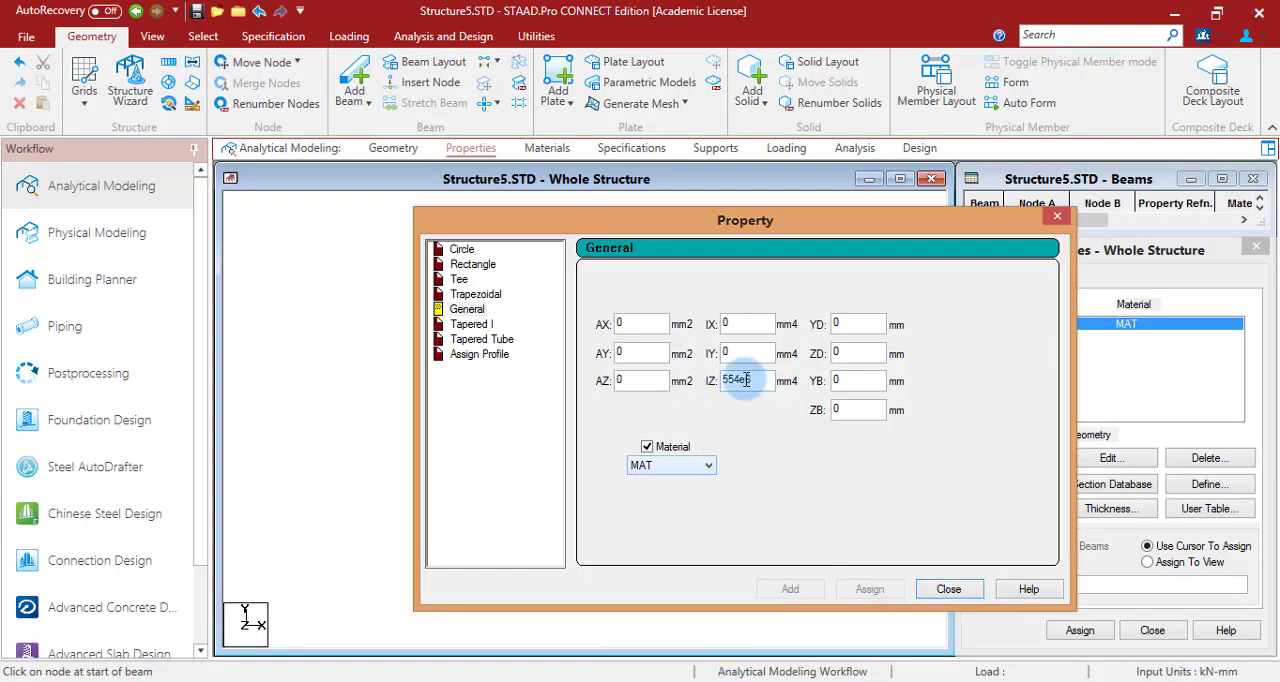
left_click_drag(741, 380, 724, 380)
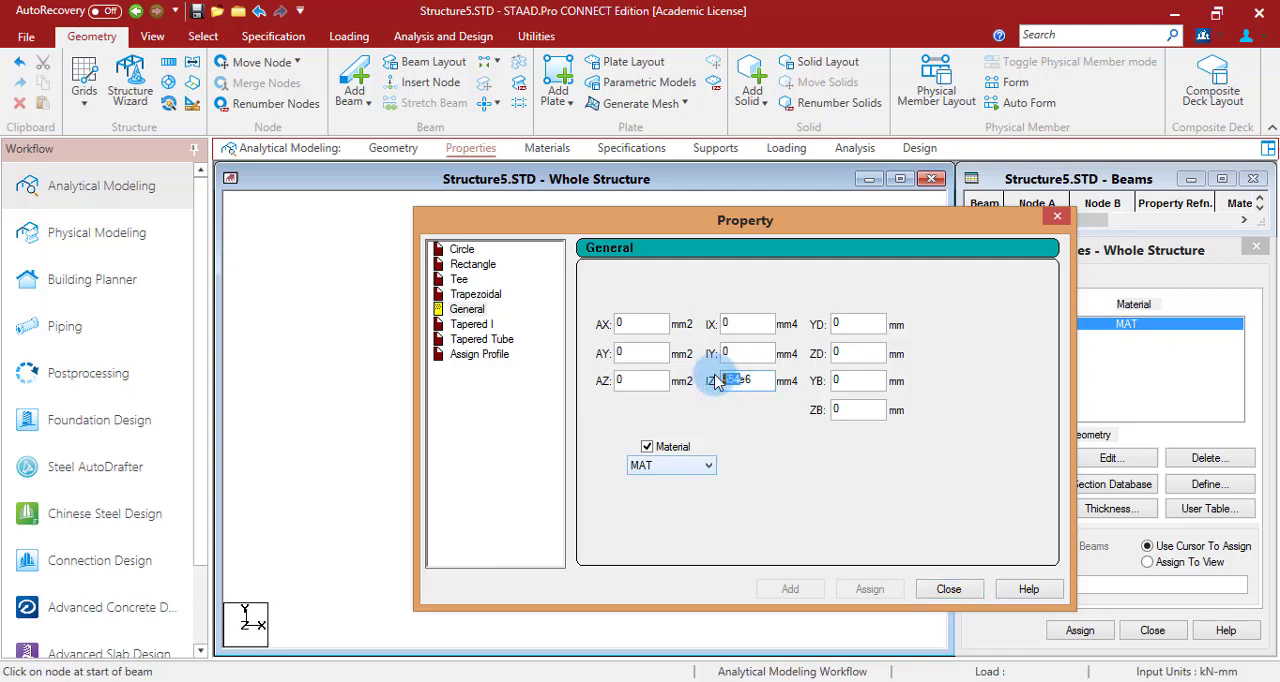
type("1108e")
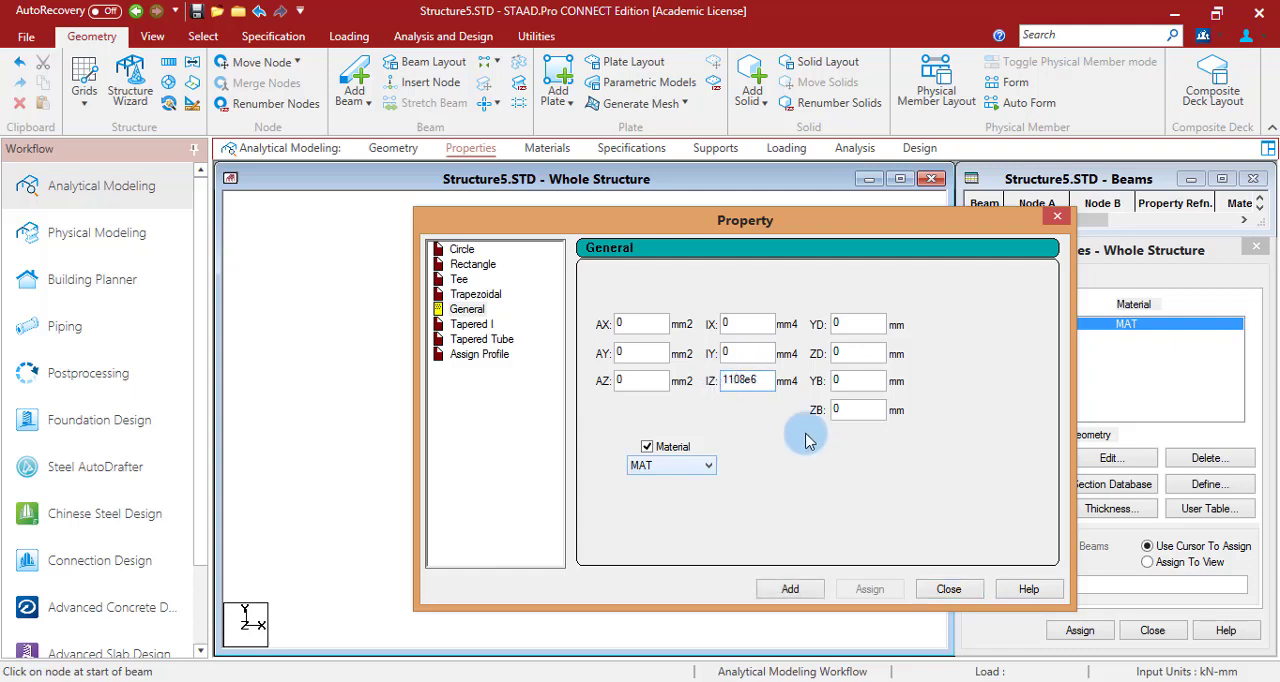
left_click(795, 589)
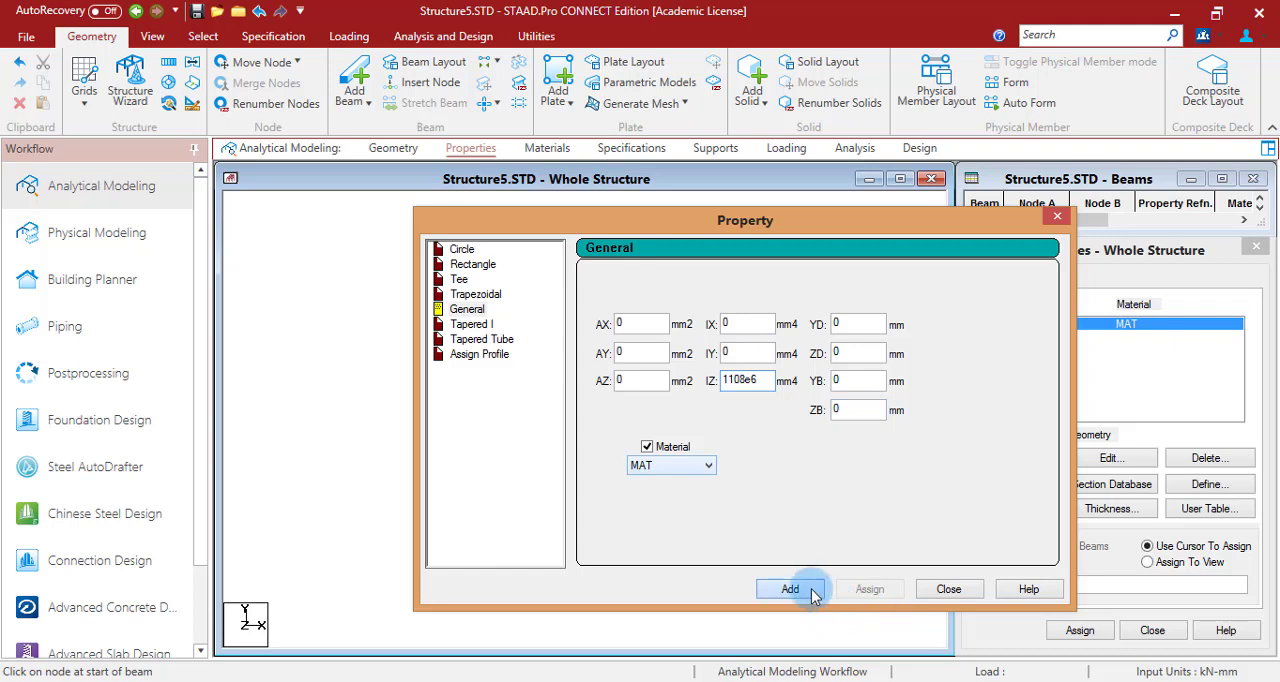
left_click(948, 589)
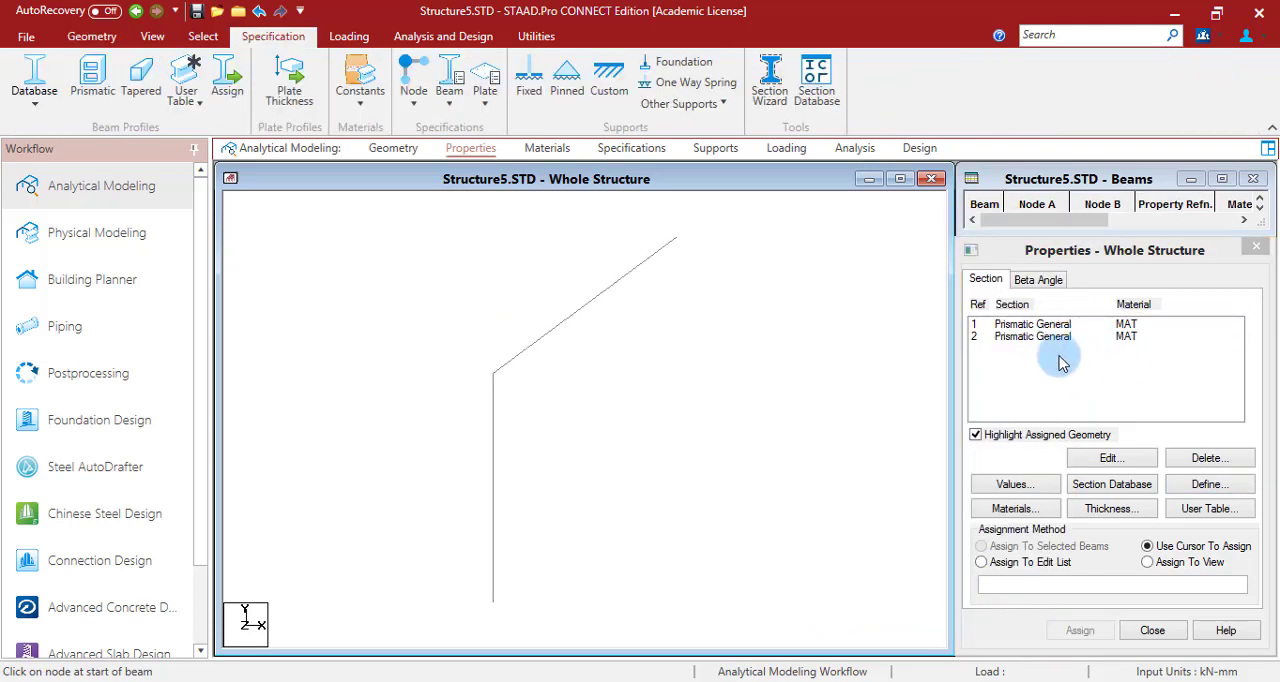
- Assign section 1 to the inclined beam and section 2 to the vertical column, and check the members' material assignment
left_click(1043, 326)
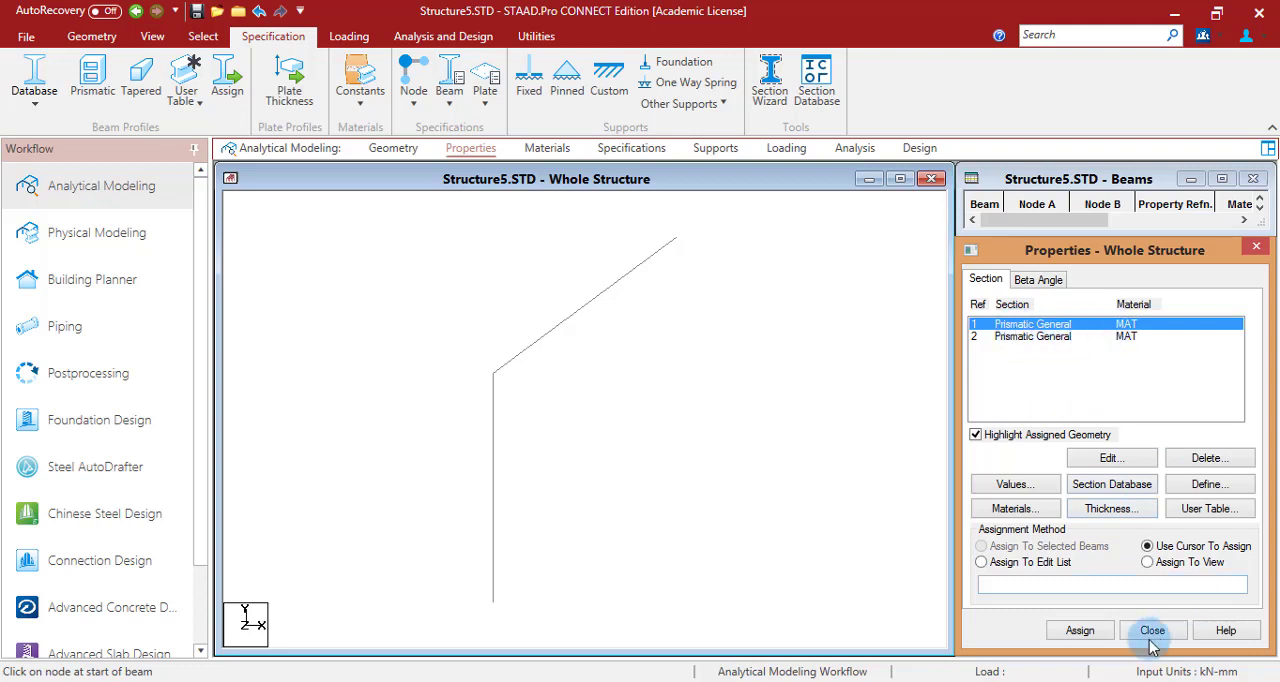
left_click(1080, 630)
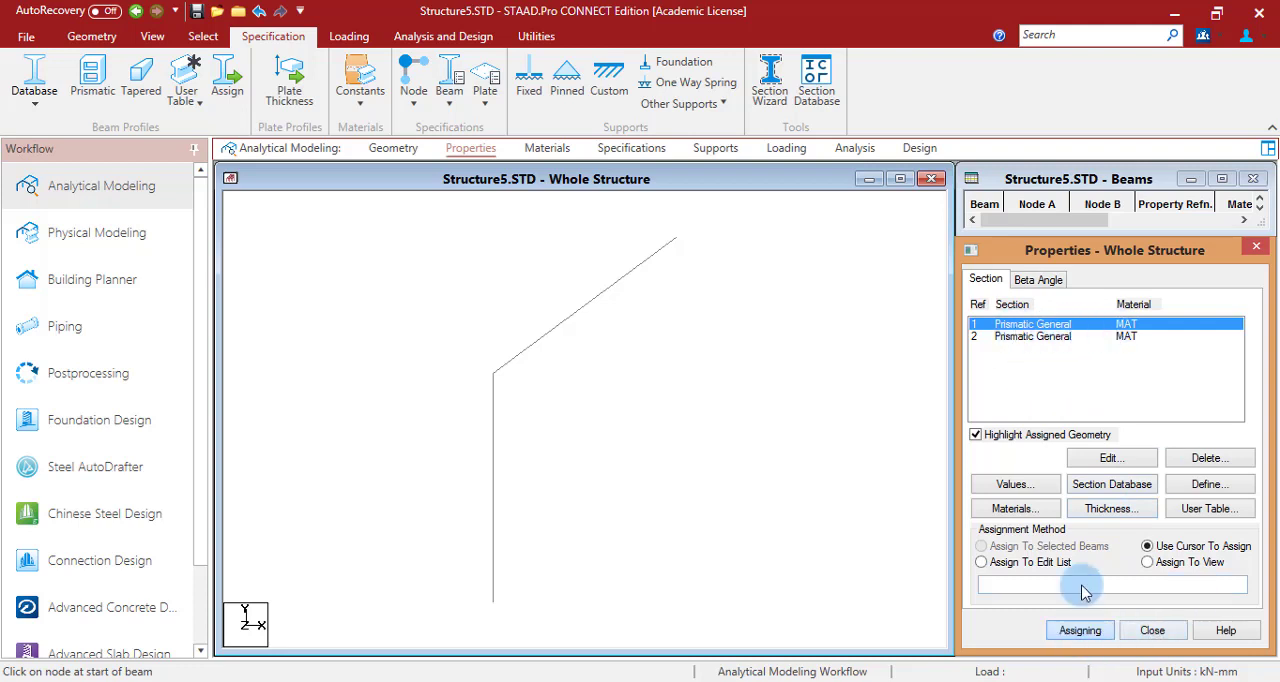
left_click(575, 328)
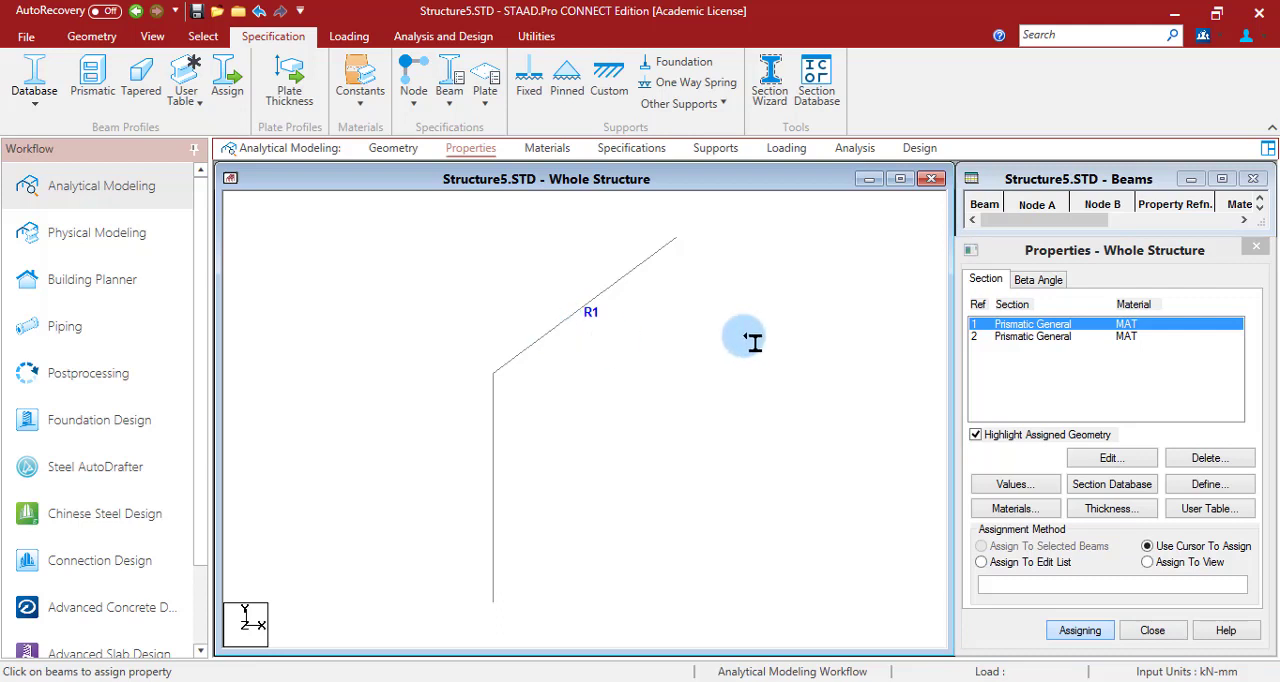
left_click(1055, 338)
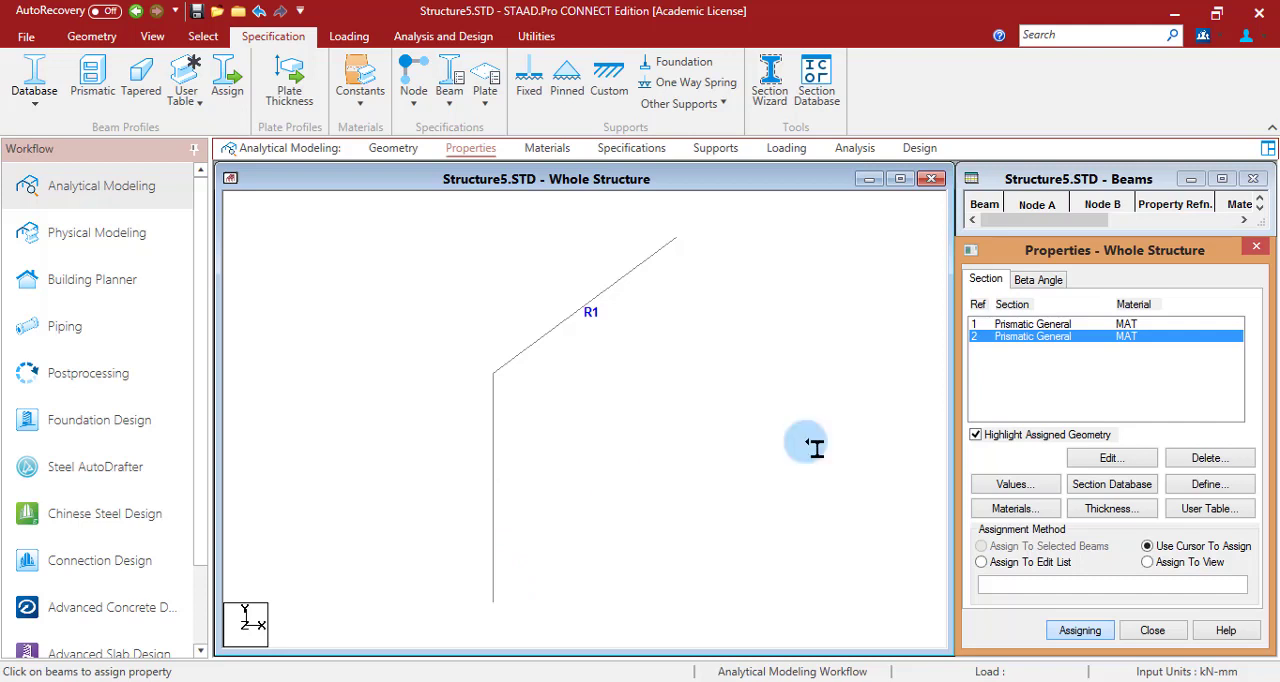
left_click(494, 500)
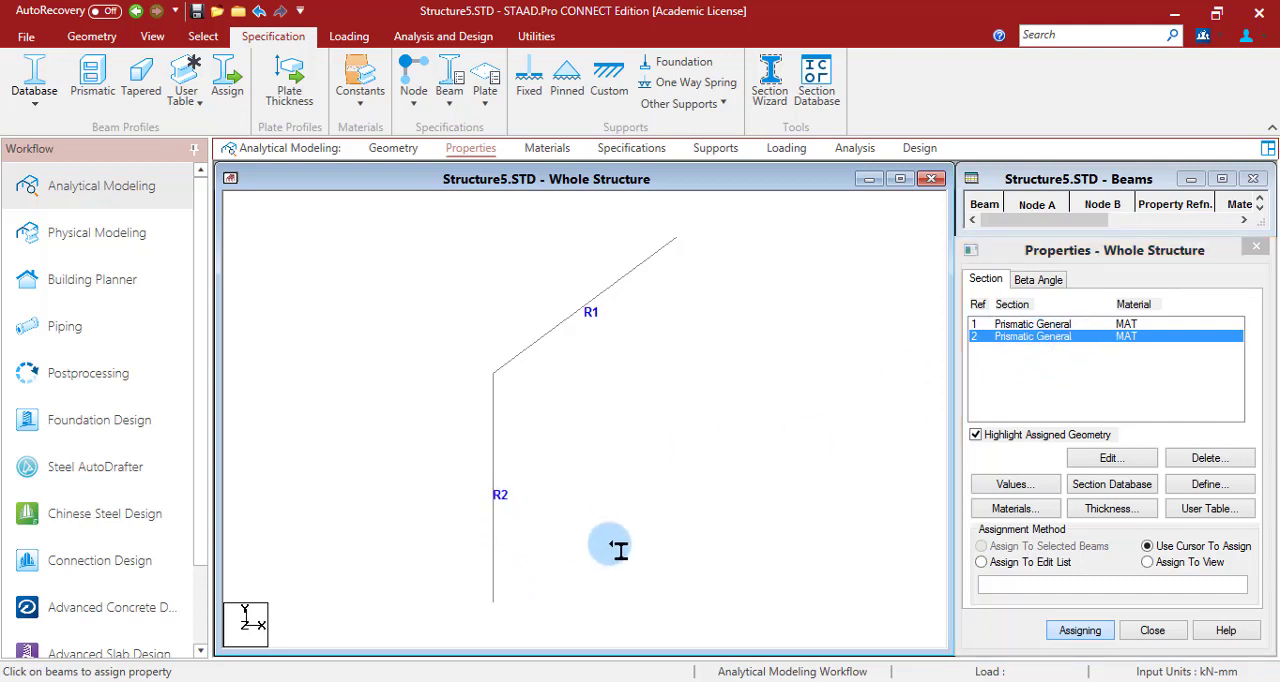
left_click(548, 148)
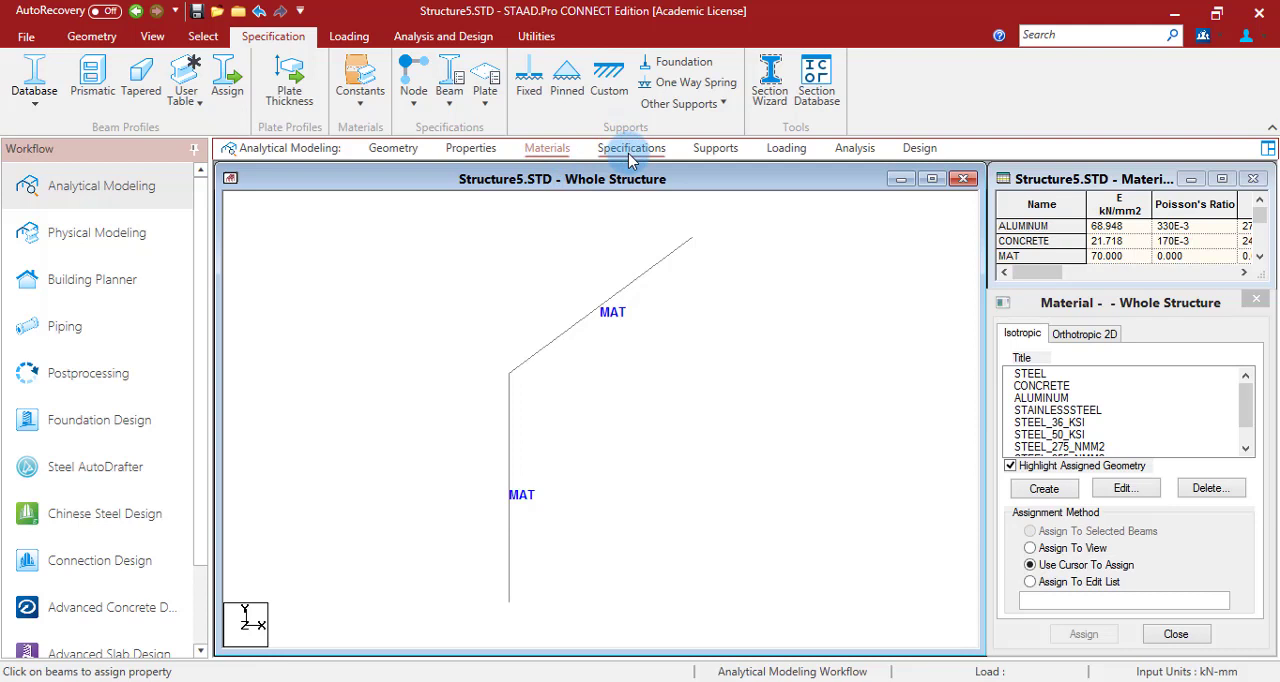
- Create a fixed support definition for the frame
left_click(716, 148)
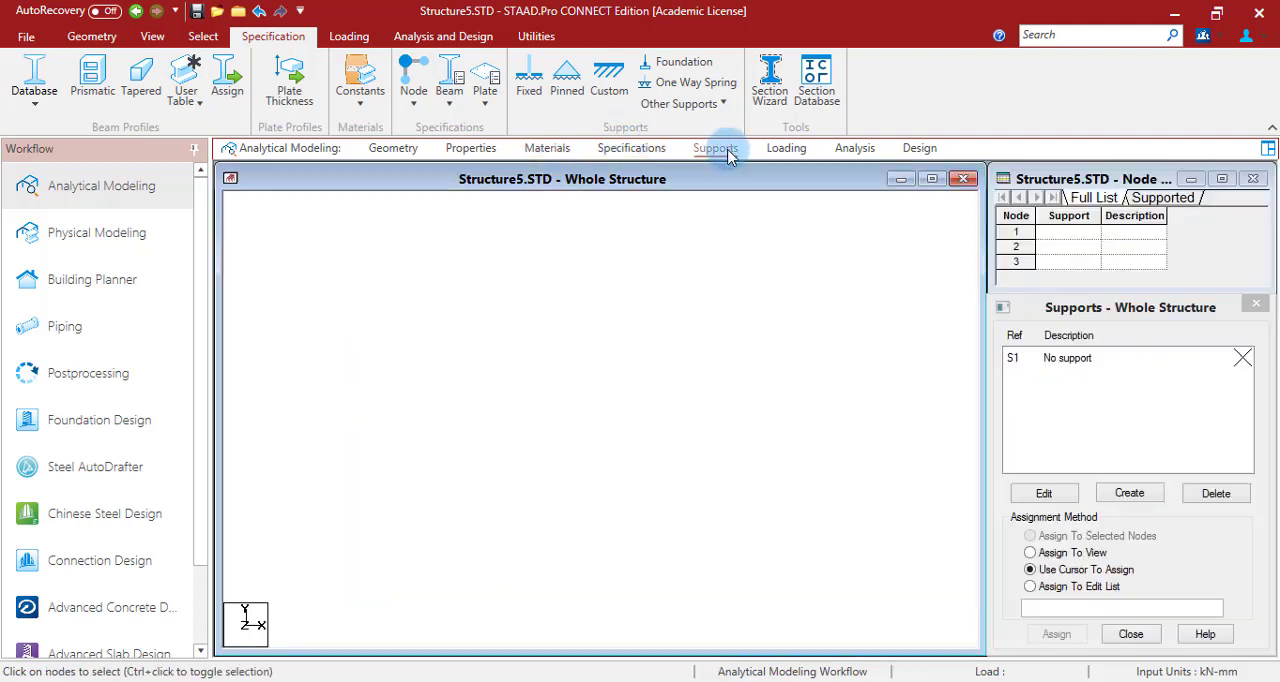
left_click(1129, 493)
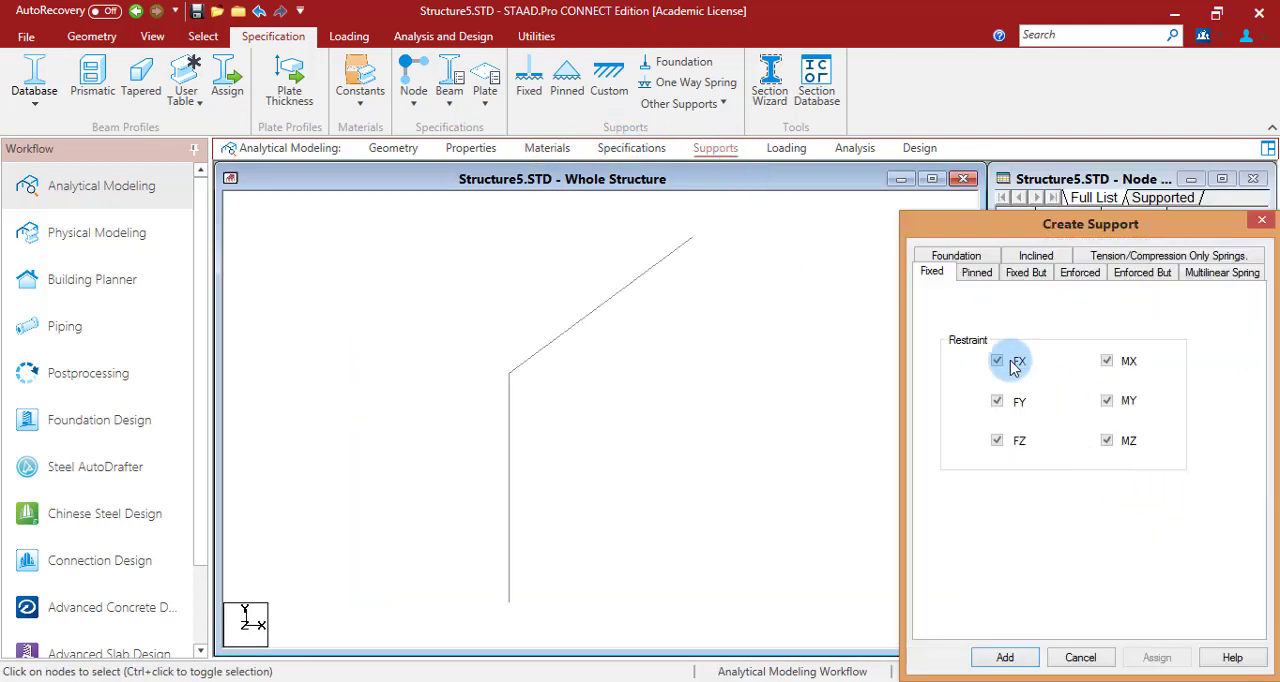
left_click(1004, 657)
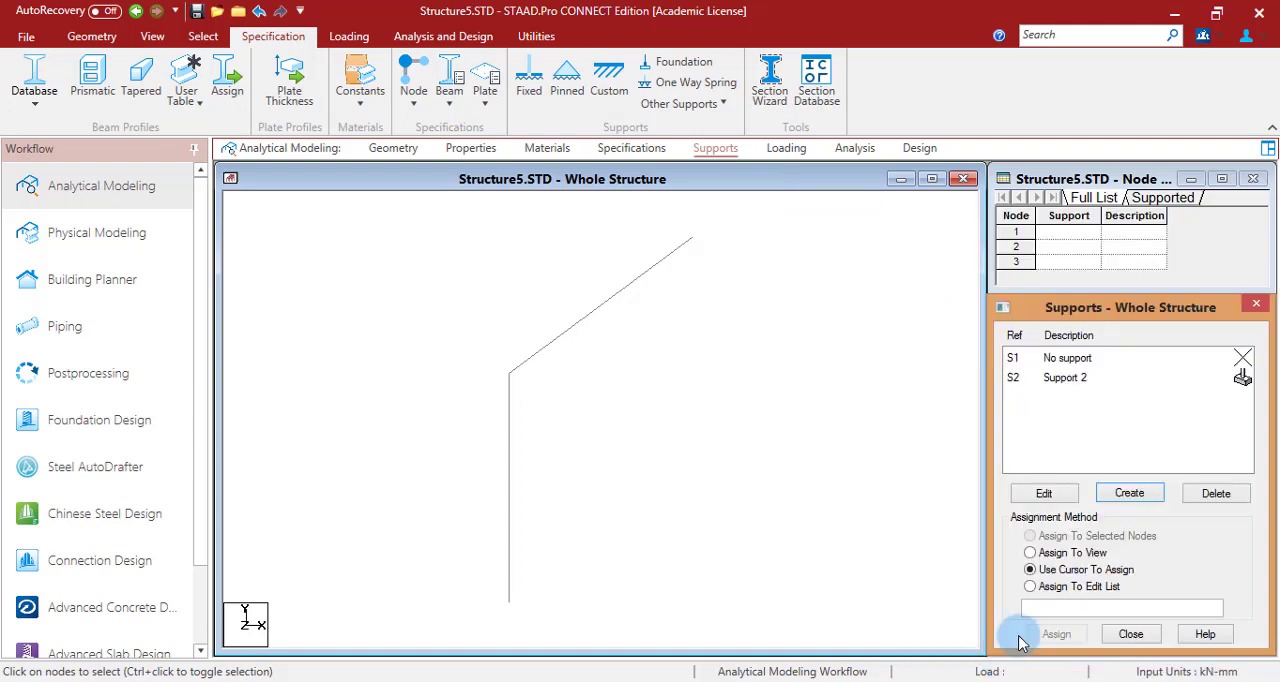
- Assign the fixed support to the base node of the vertical column
left_click(1055, 378)
left_click(1056, 634)
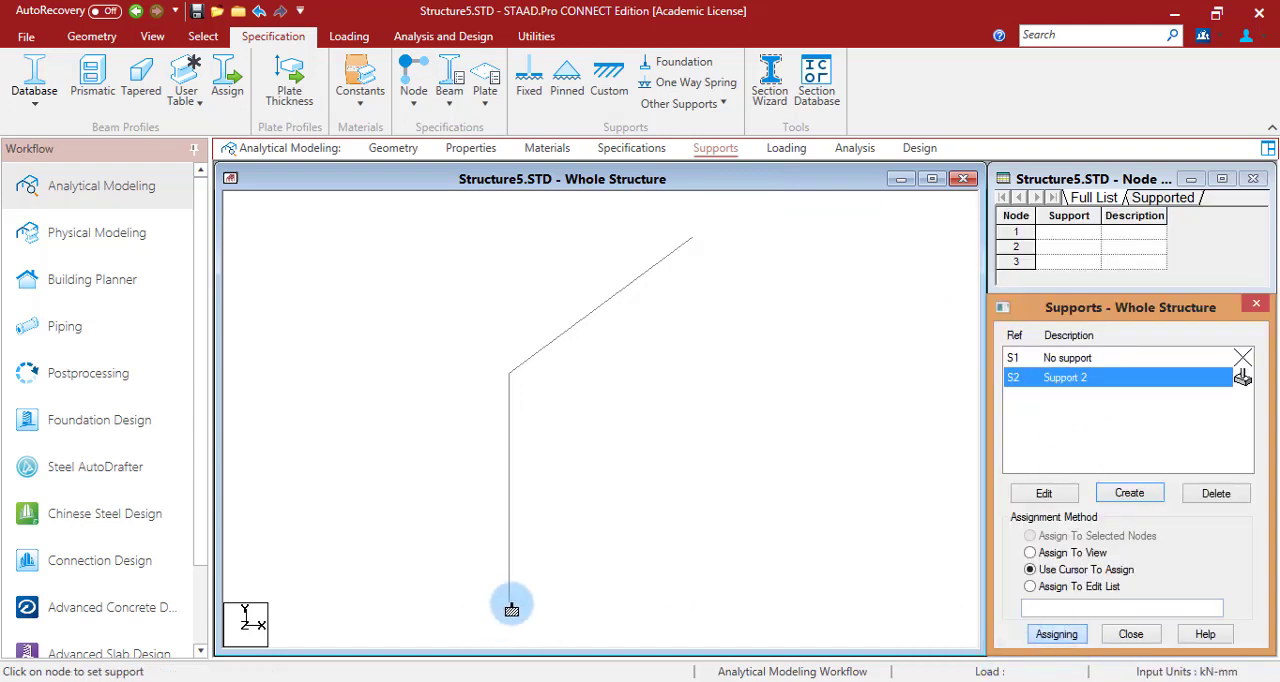
left_click(509, 607)
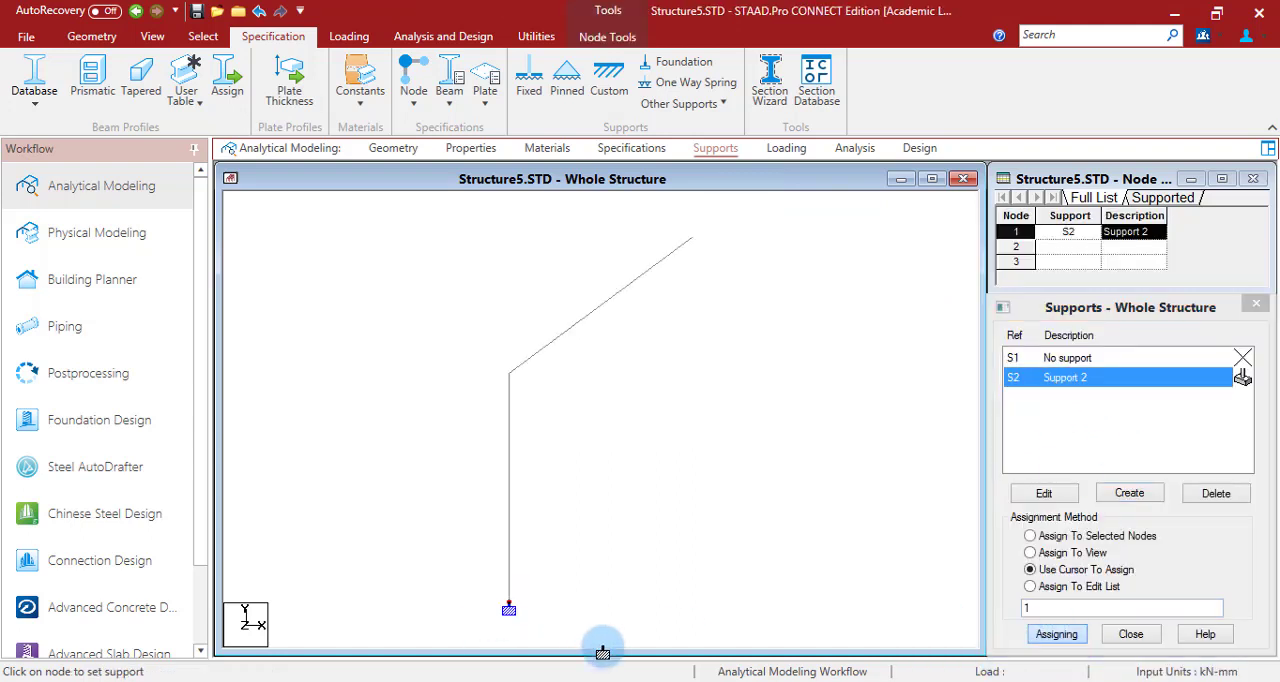
- Check the frame's loads in the PowerPoint problem and create primary load case 1 titled LOAD CASE 1 with loading type None
left_click(785, 150)
left_click(755, 681)
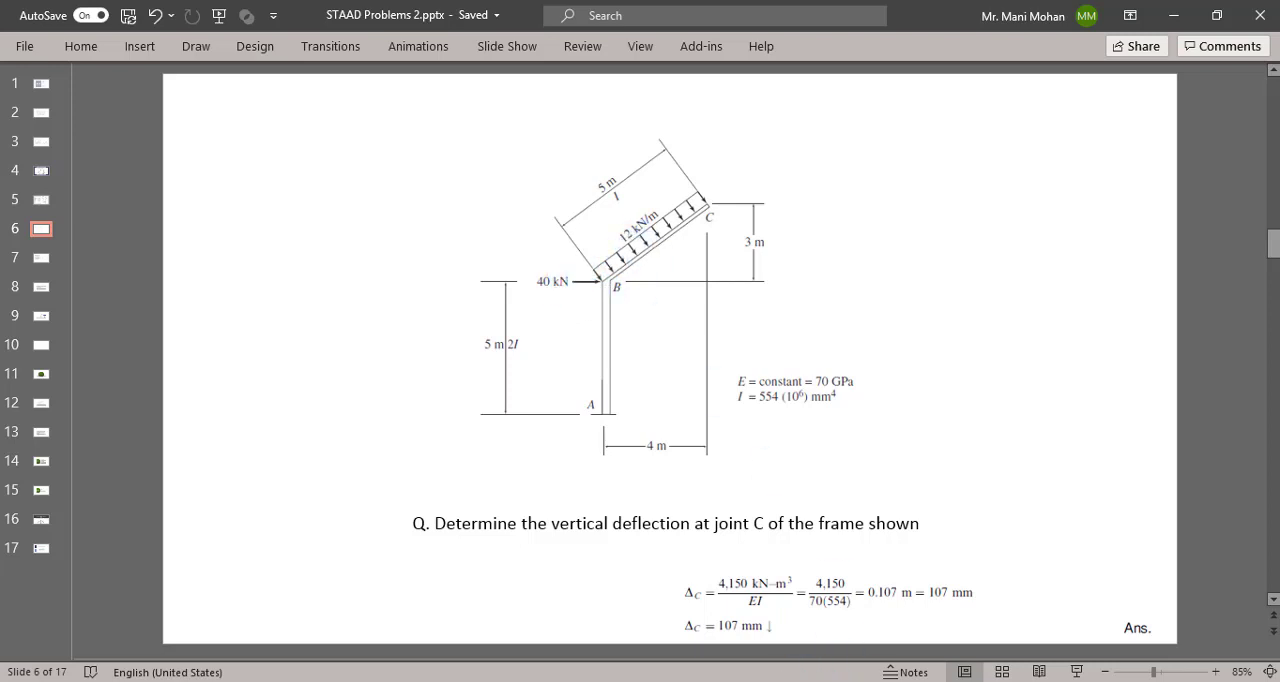
left_click(918, 681)
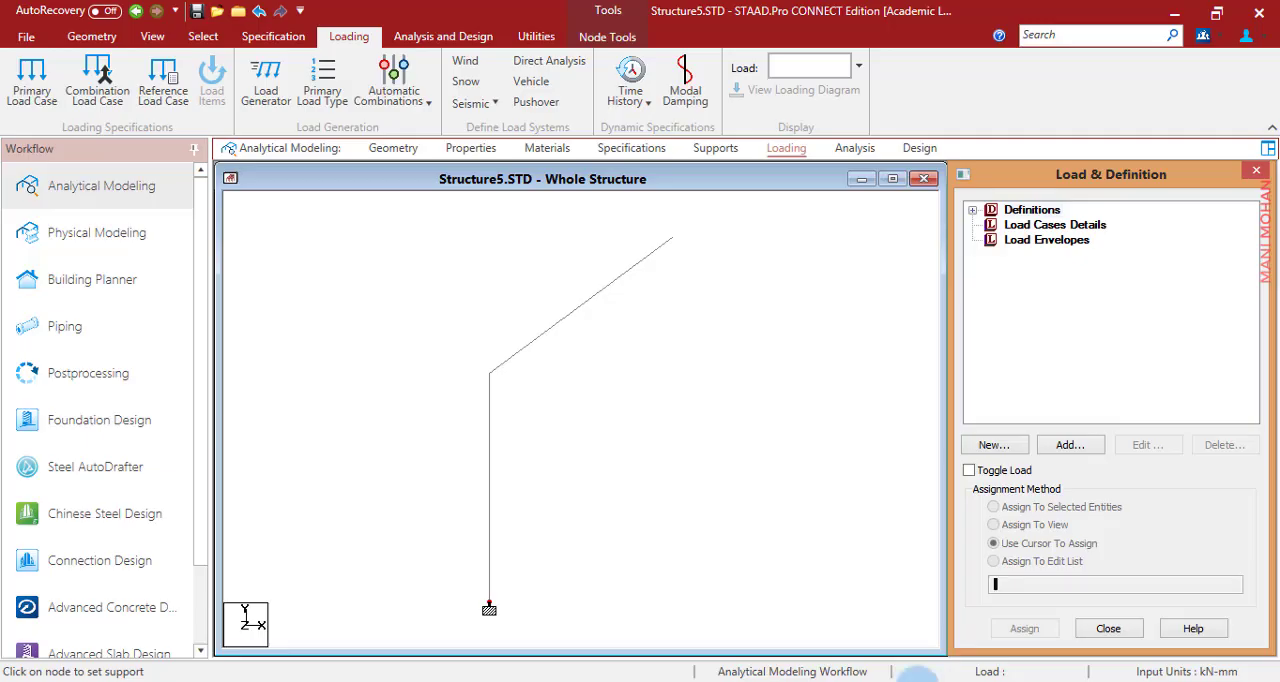
left_click(1031, 228)
left_click(1094, 449)
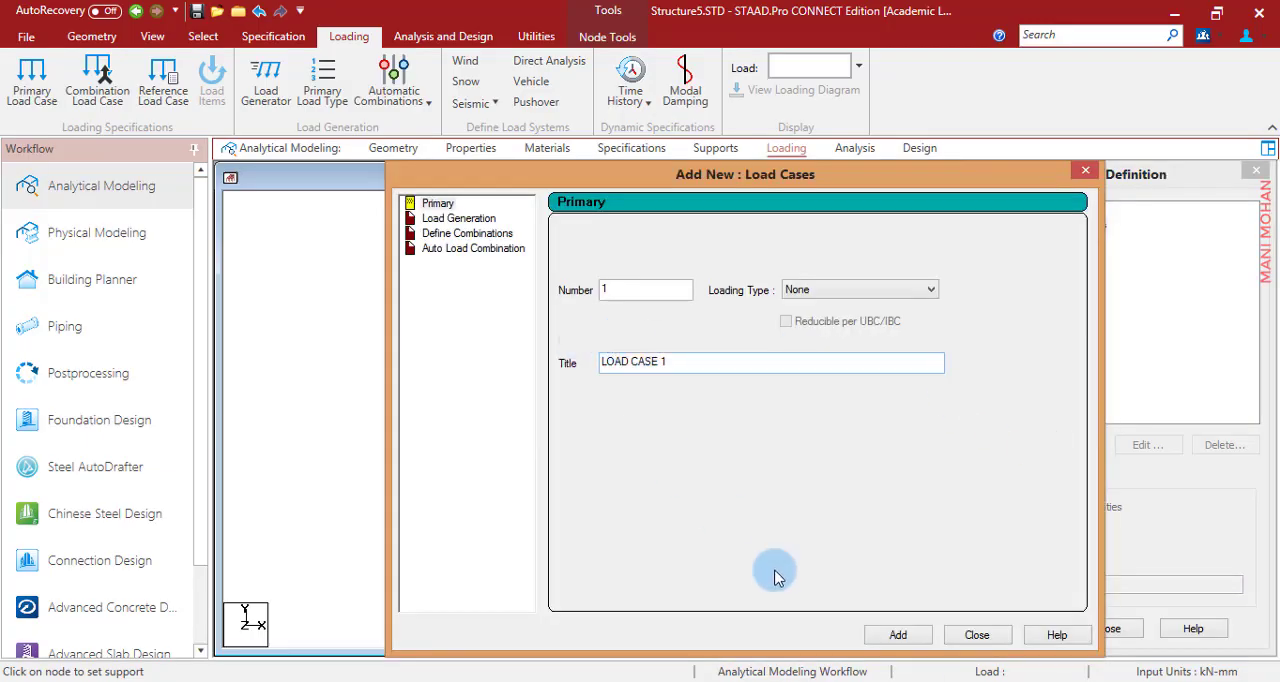
left_click(908, 639)
left_click(983, 641)
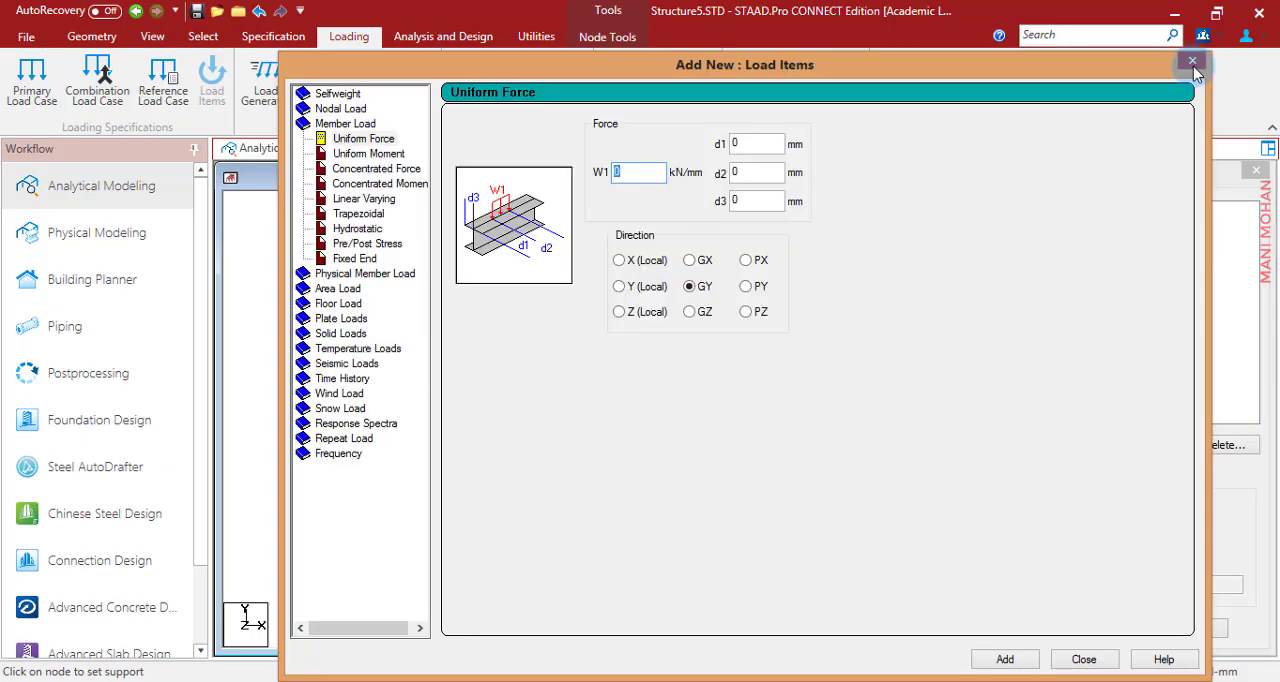
left_click(1193, 66)
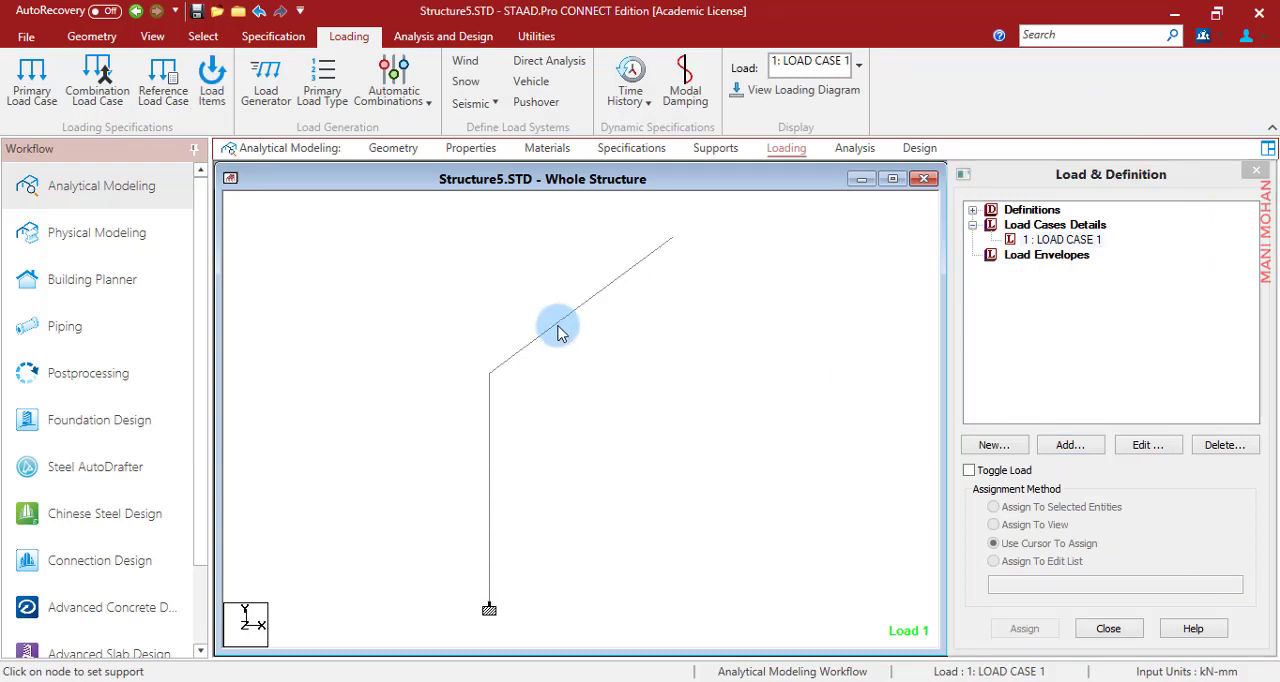
- Display the members' local axes and compare them with the distributed load's direction in the PowerPoint problem
left_click(557, 324)
key("Delete")
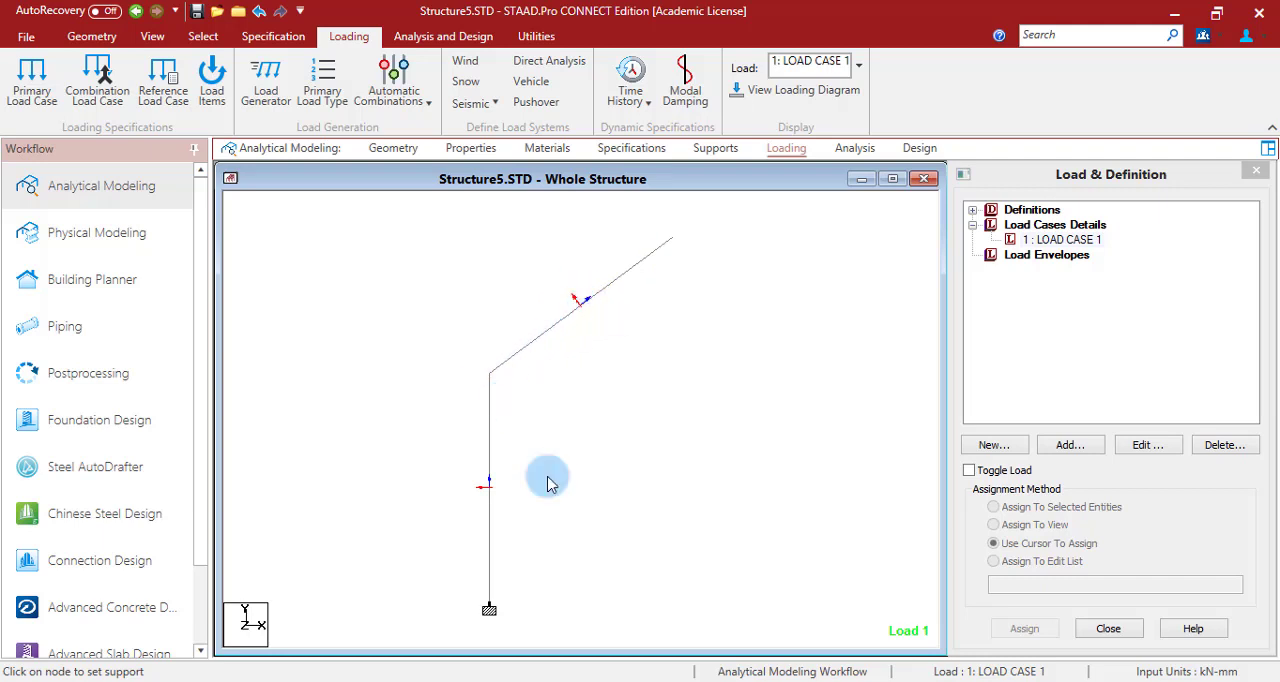
key("alt+Tab")
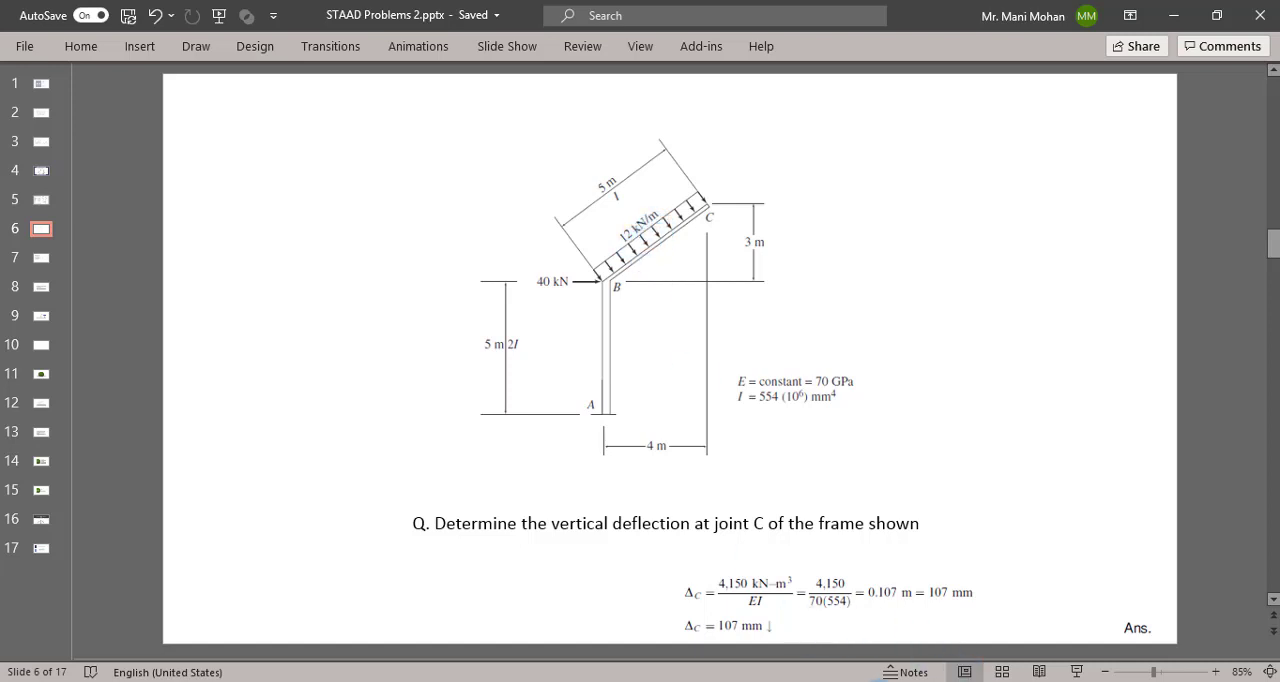
key("alt+Tab")
left_click(1068, 241)
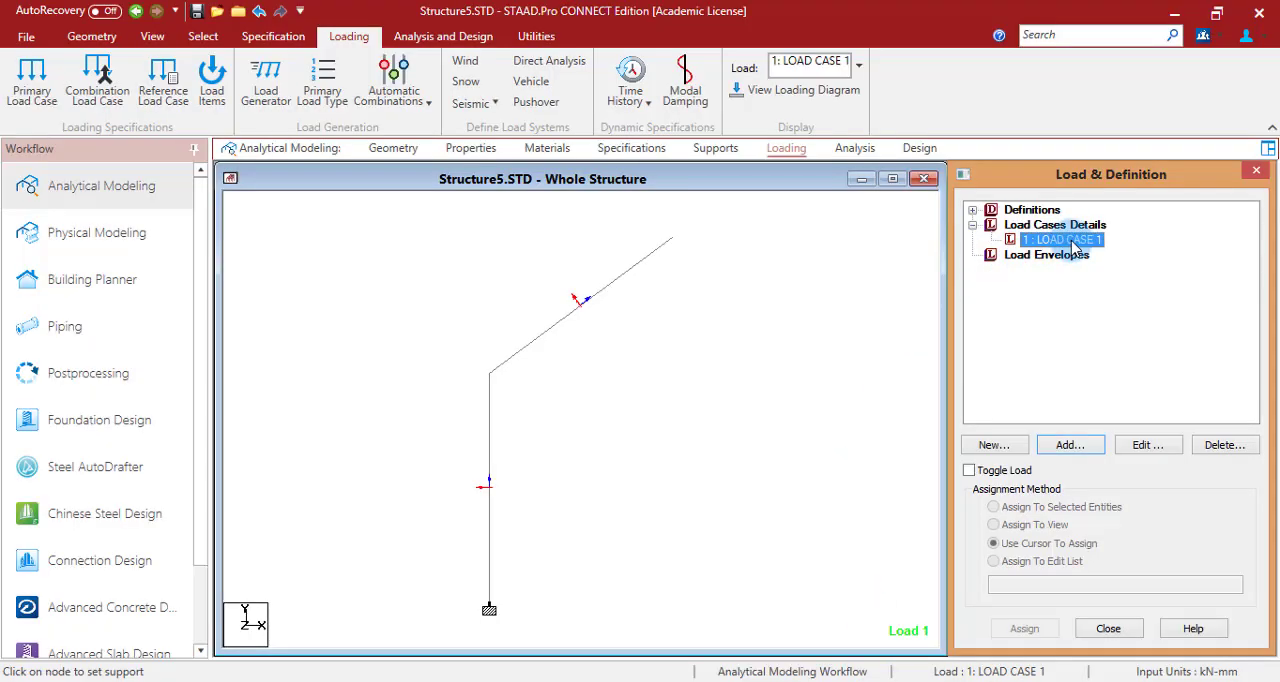
left_click(1092, 447)
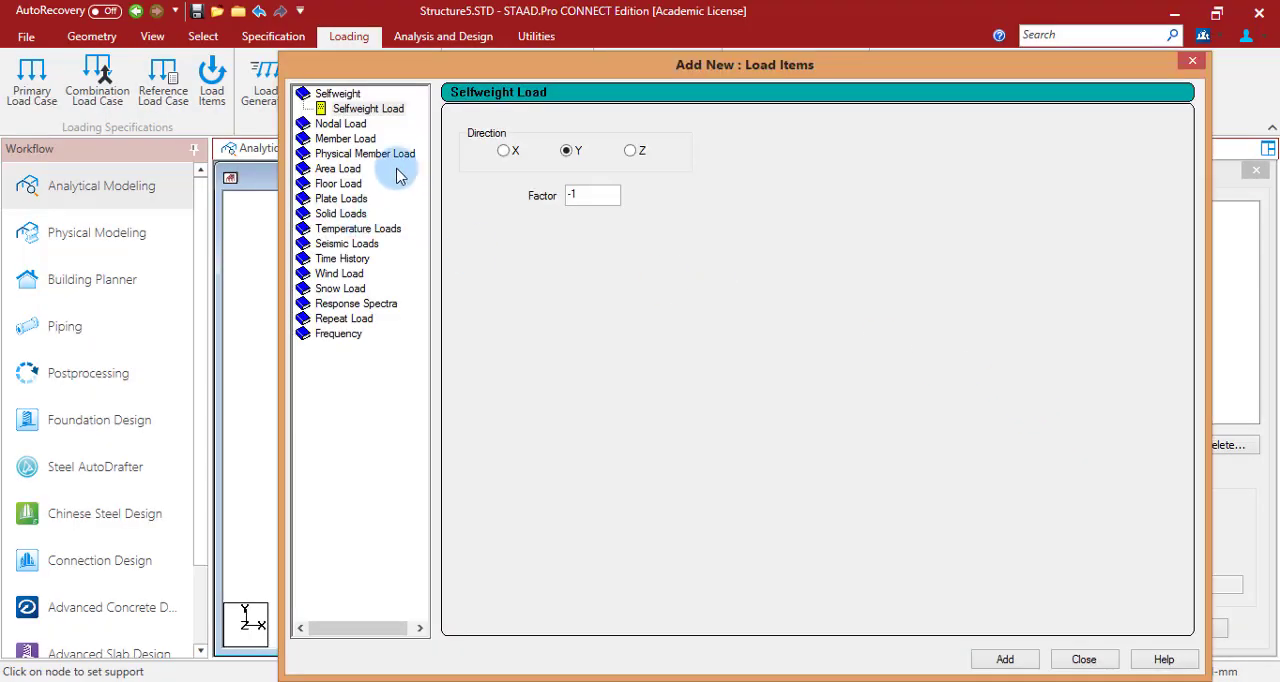
left_click(350, 138)
left_click(630, 172)
left_click_drag(576, 176, 680, 186)
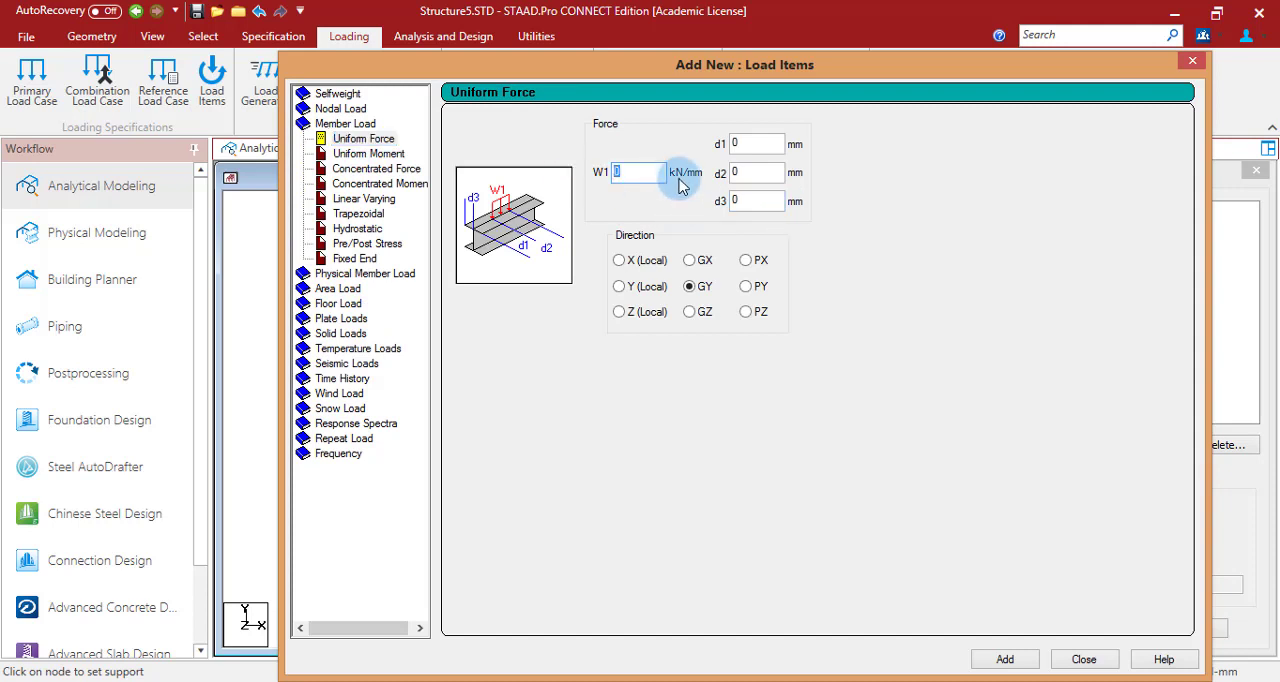
left_click(1192, 60)
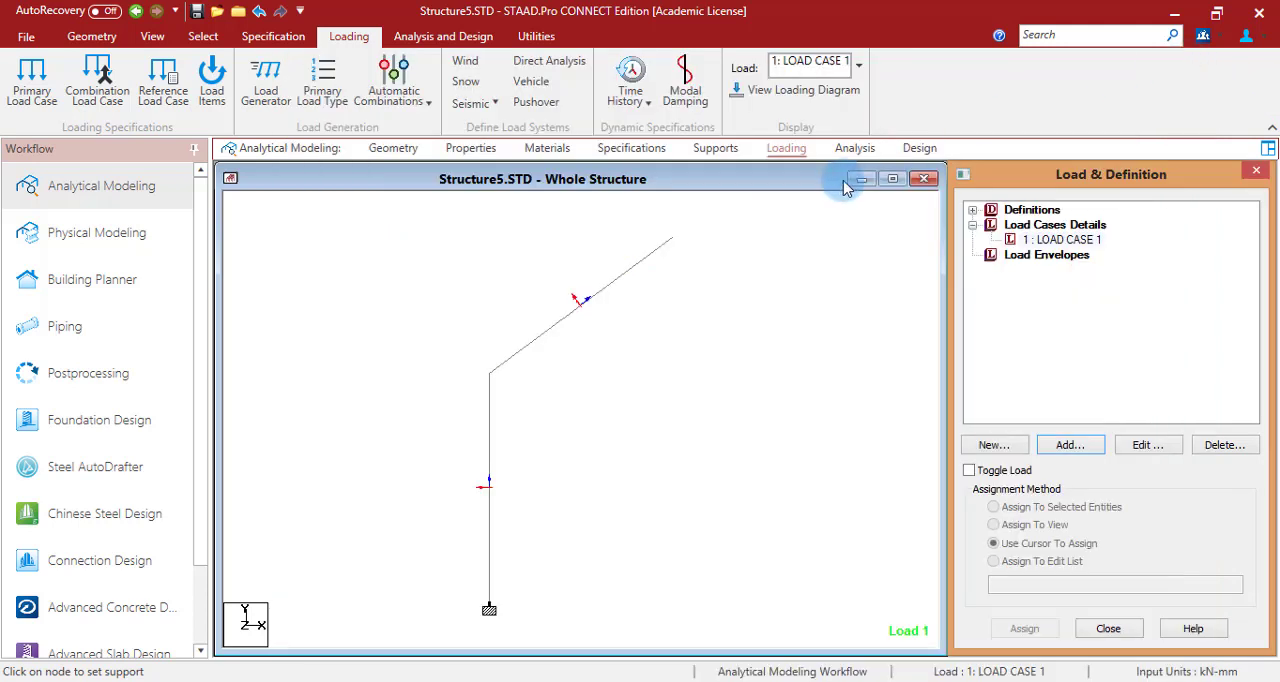
- Set the input units to Meter for length, keeping KiloNewton for force
left_click(91, 36)
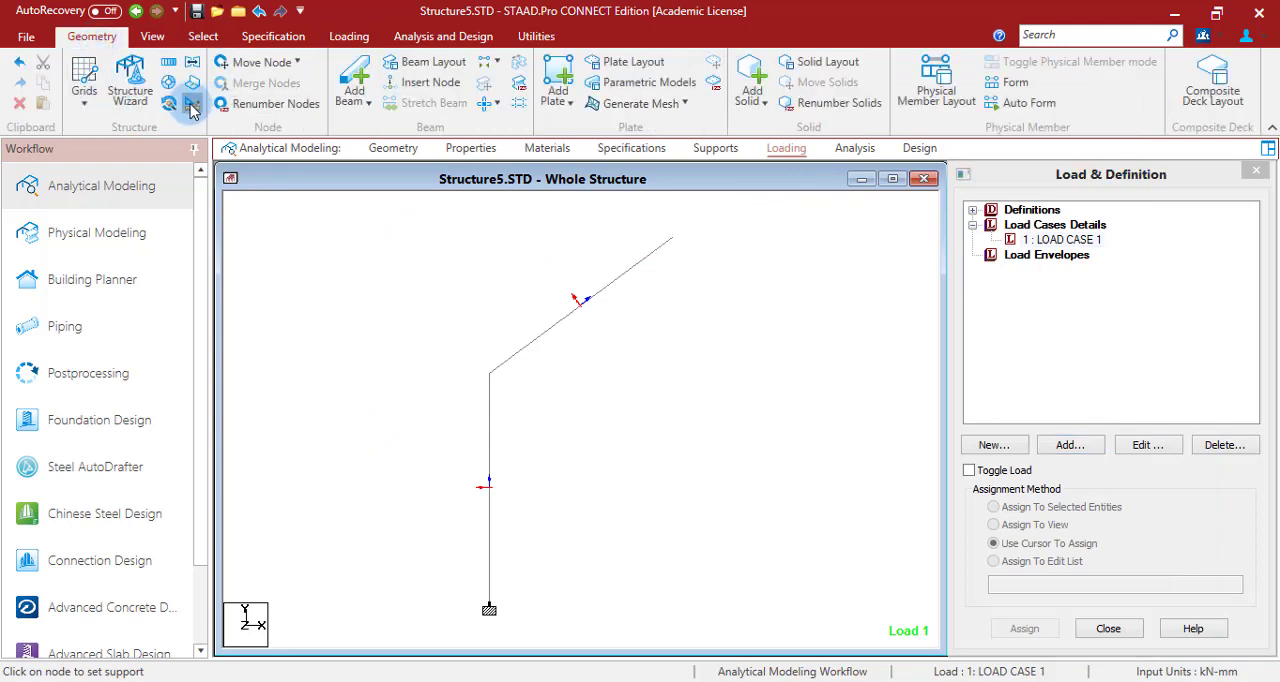
left_click(190, 105)
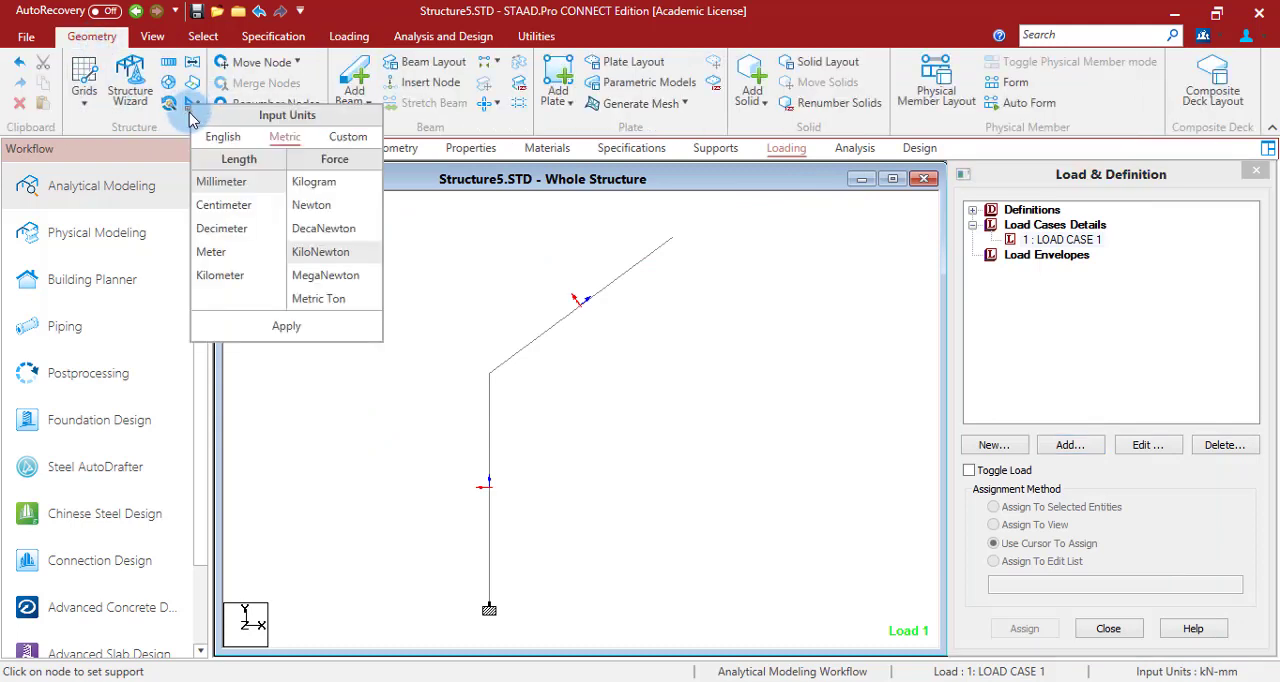
left_click(347, 136)
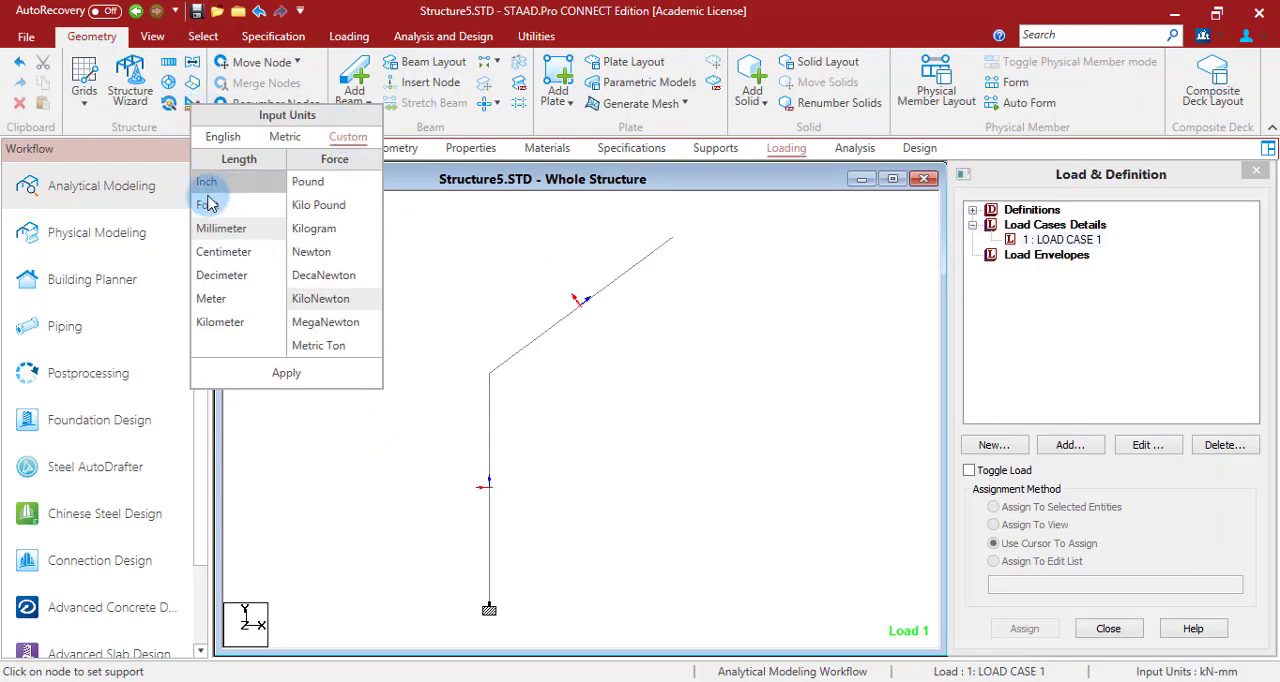
left_click(213, 298)
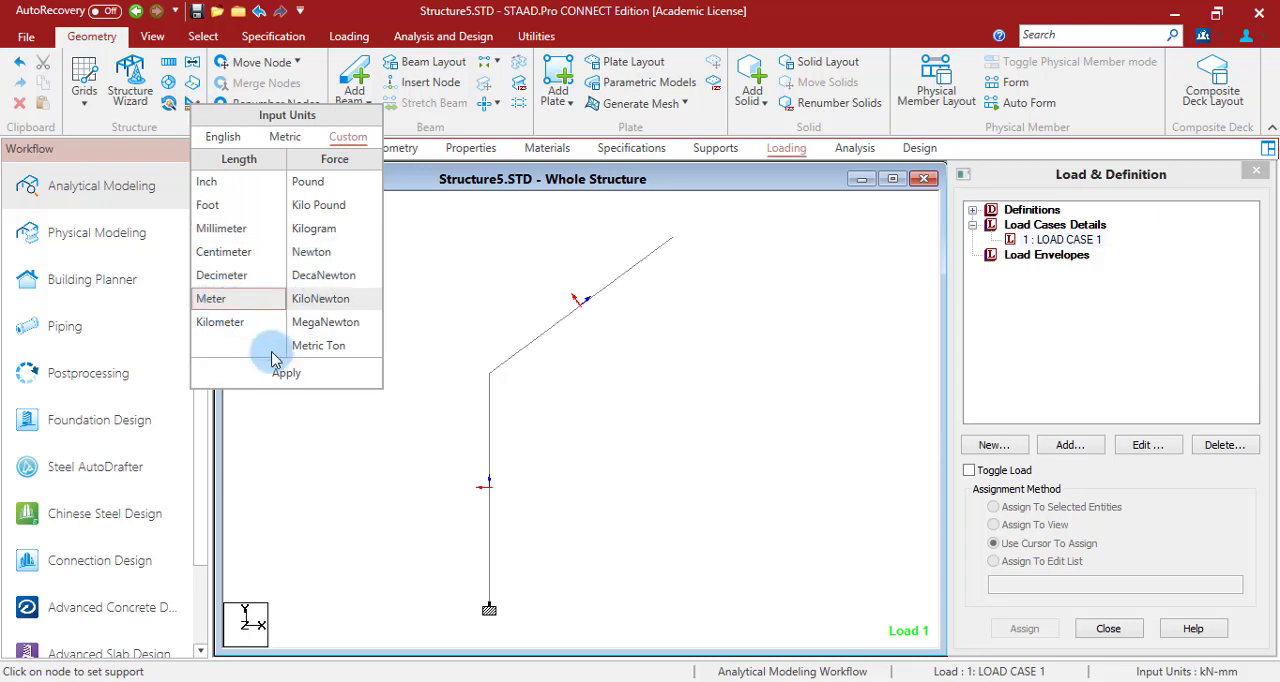
left_click(286, 374)
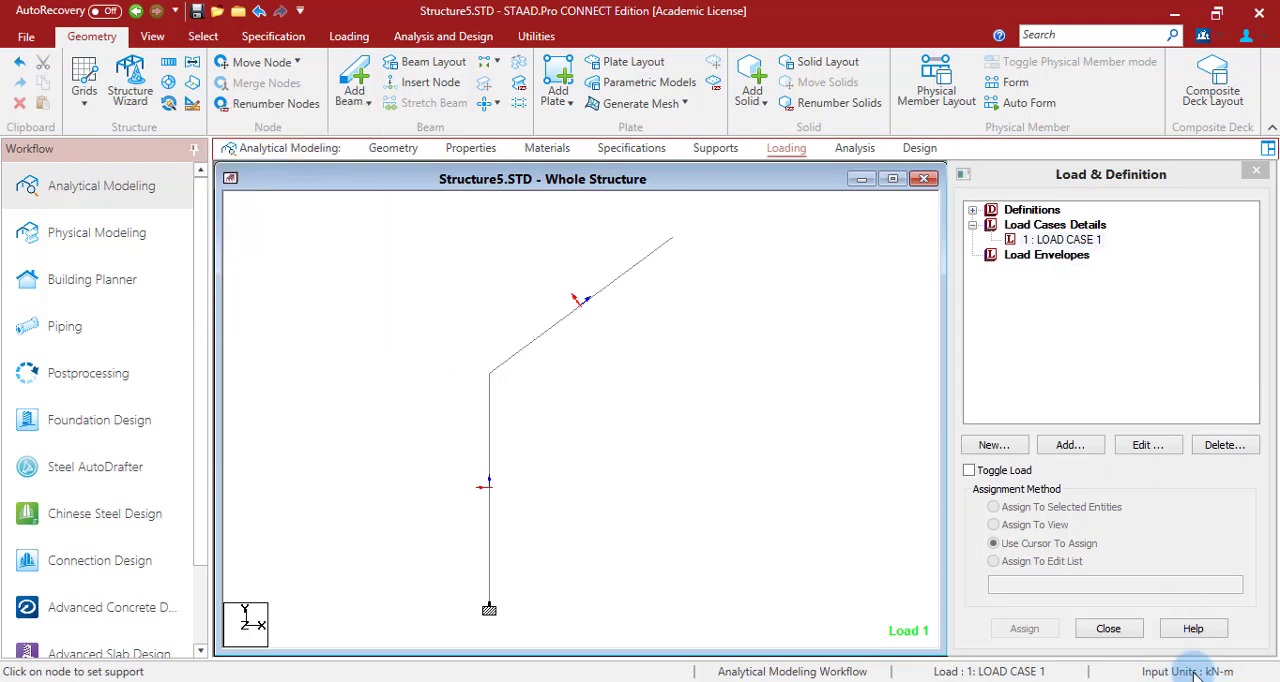
- Add a uniform member force of -12 kN/m in the local Y direction to LOAD CASE 1
left_click(1062, 240)
left_click(1085, 449)
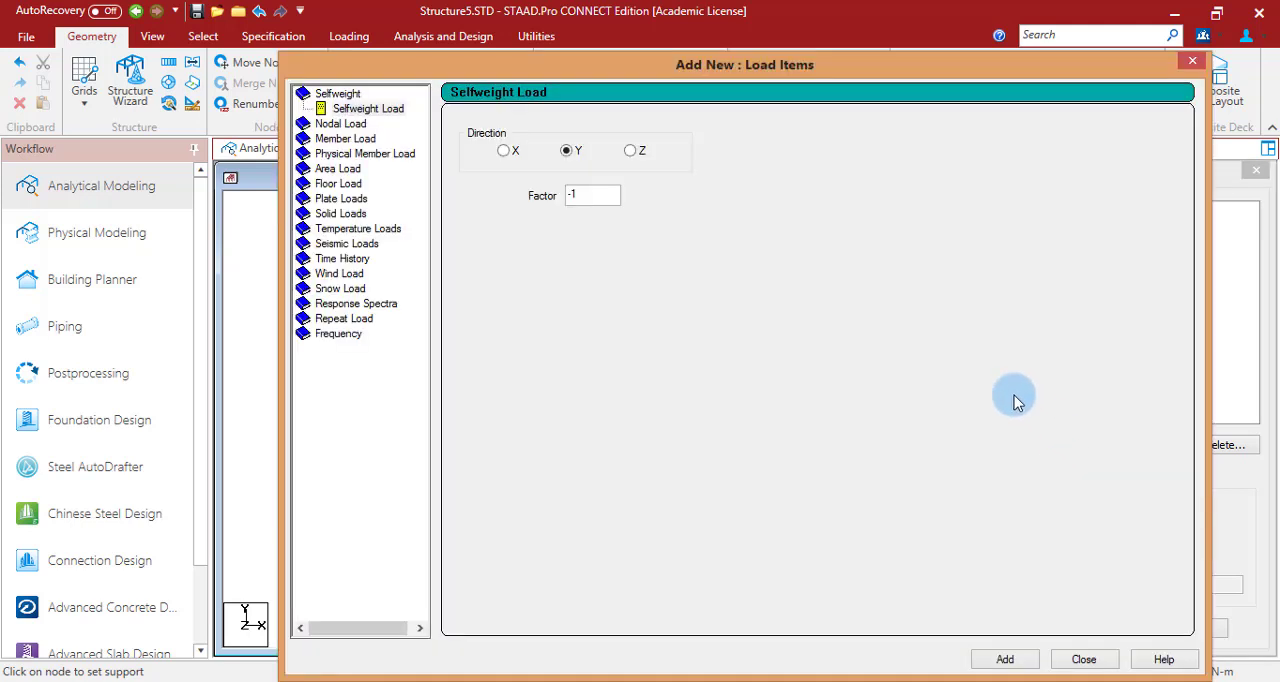
left_click(345, 138)
double_click(632, 172)
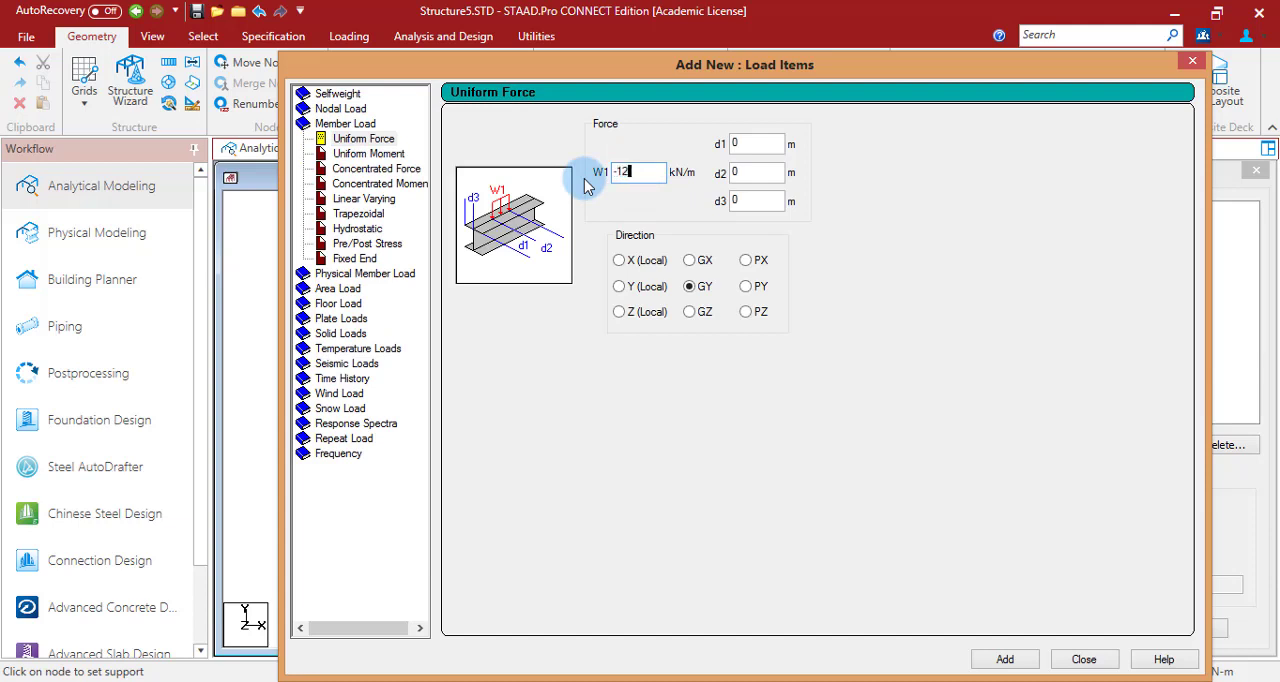
left_click(620, 288)
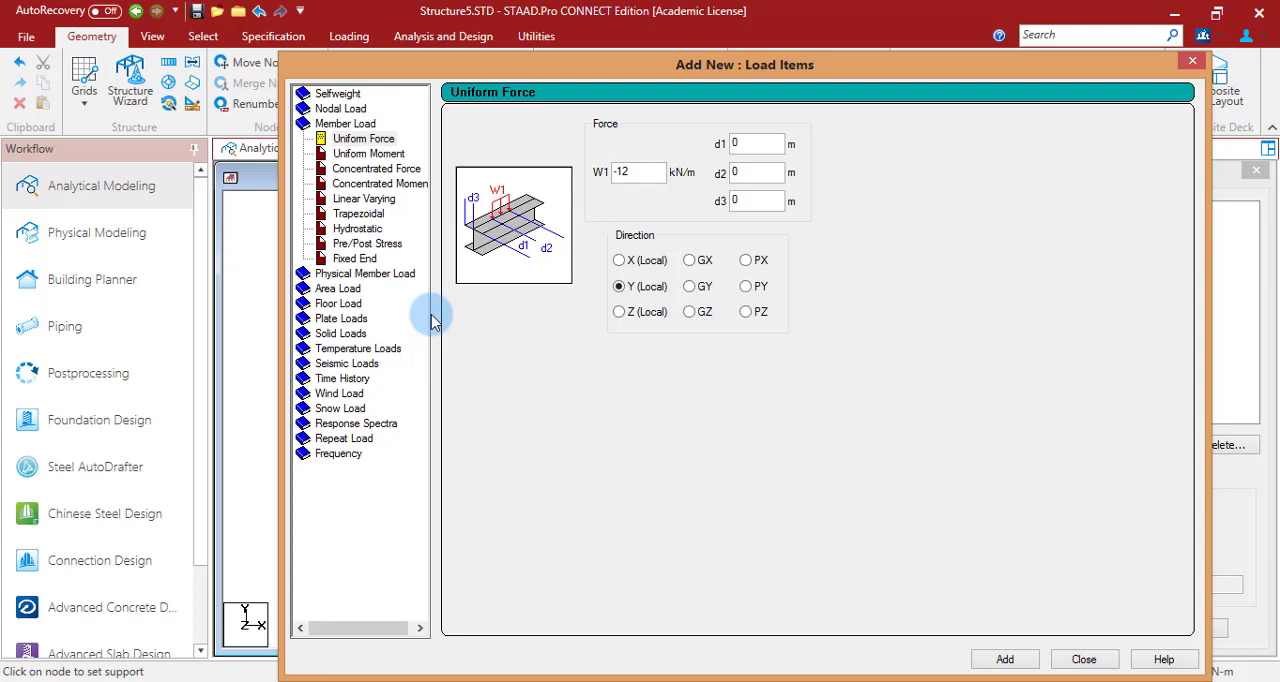
double_click(622, 177)
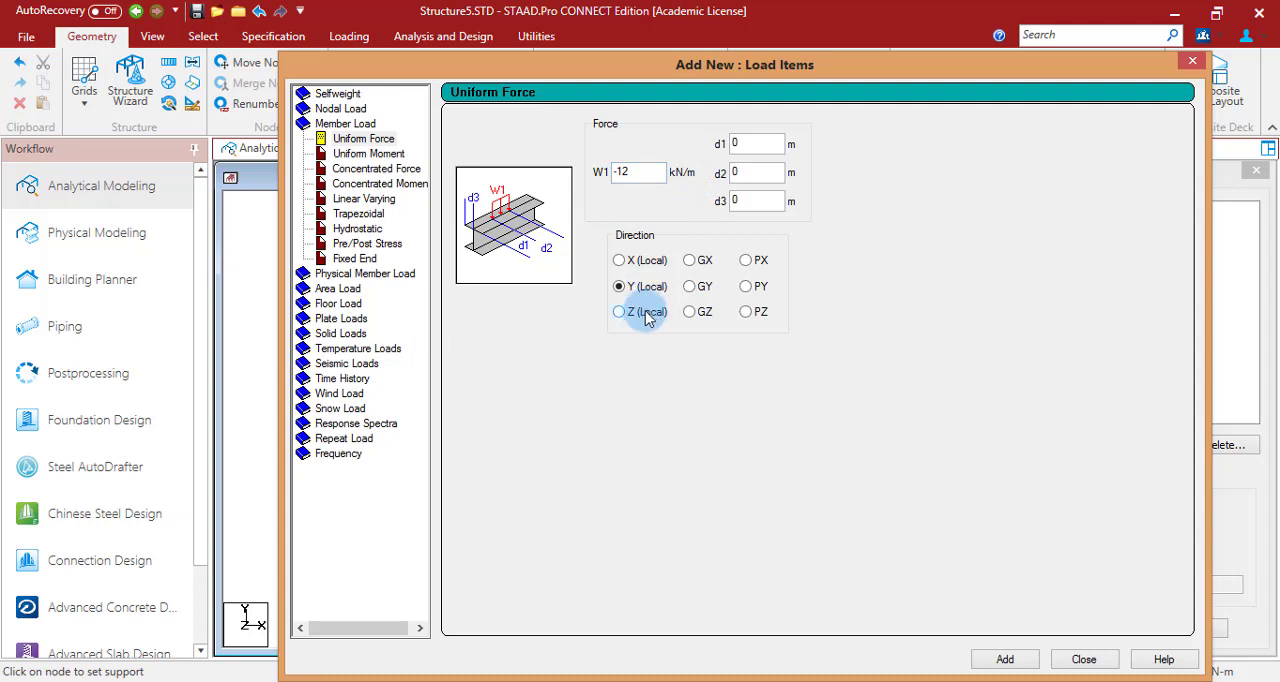
left_click(1011, 661)
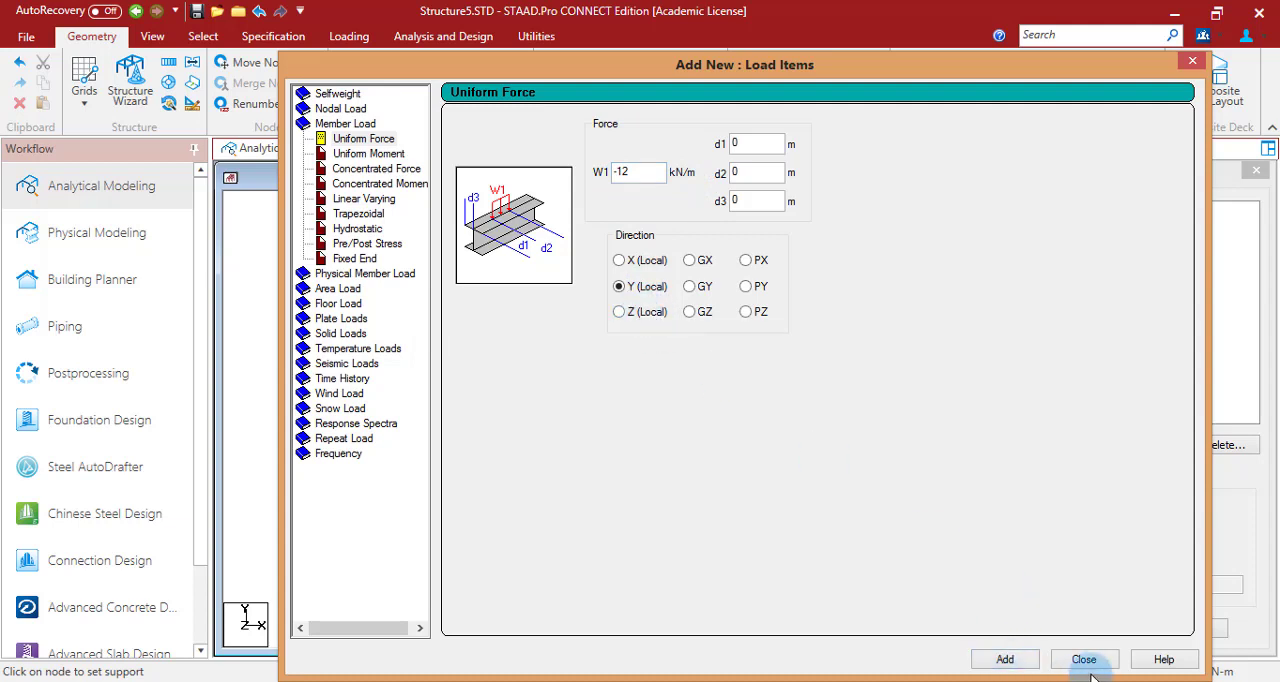
- Add a nodal load with Fx of 40 kN to the same load case
left_click(345, 108)
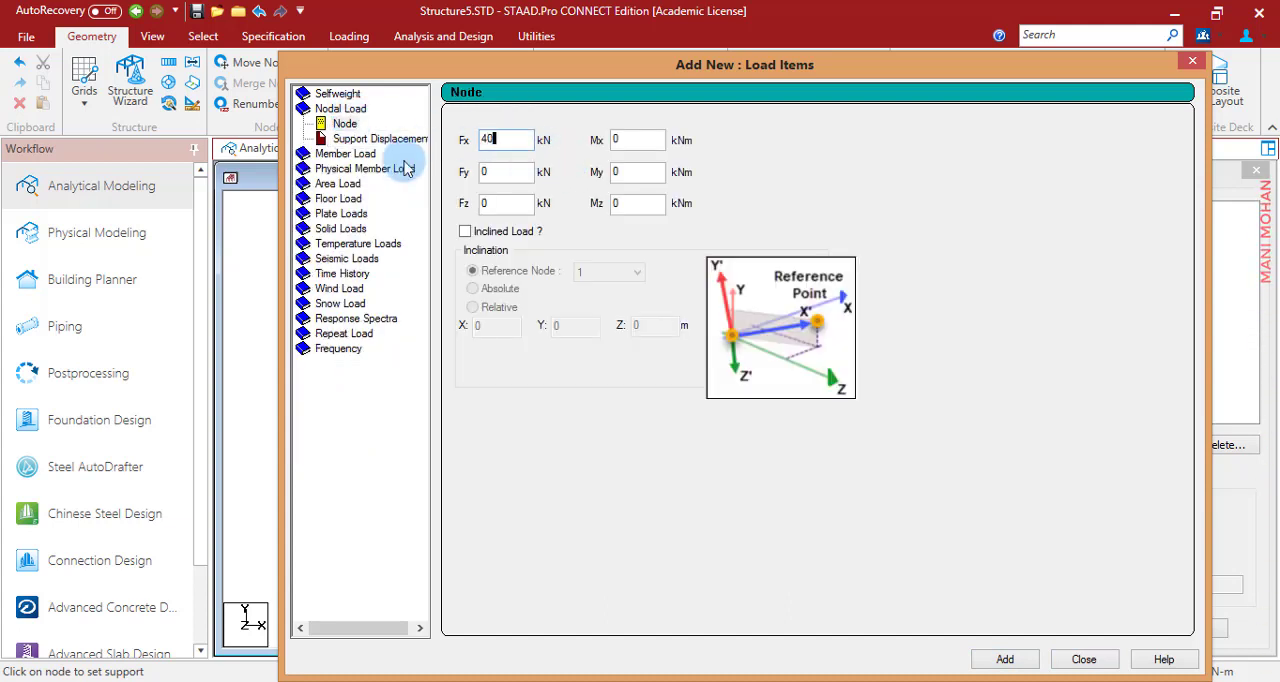
left_click(1003, 659)
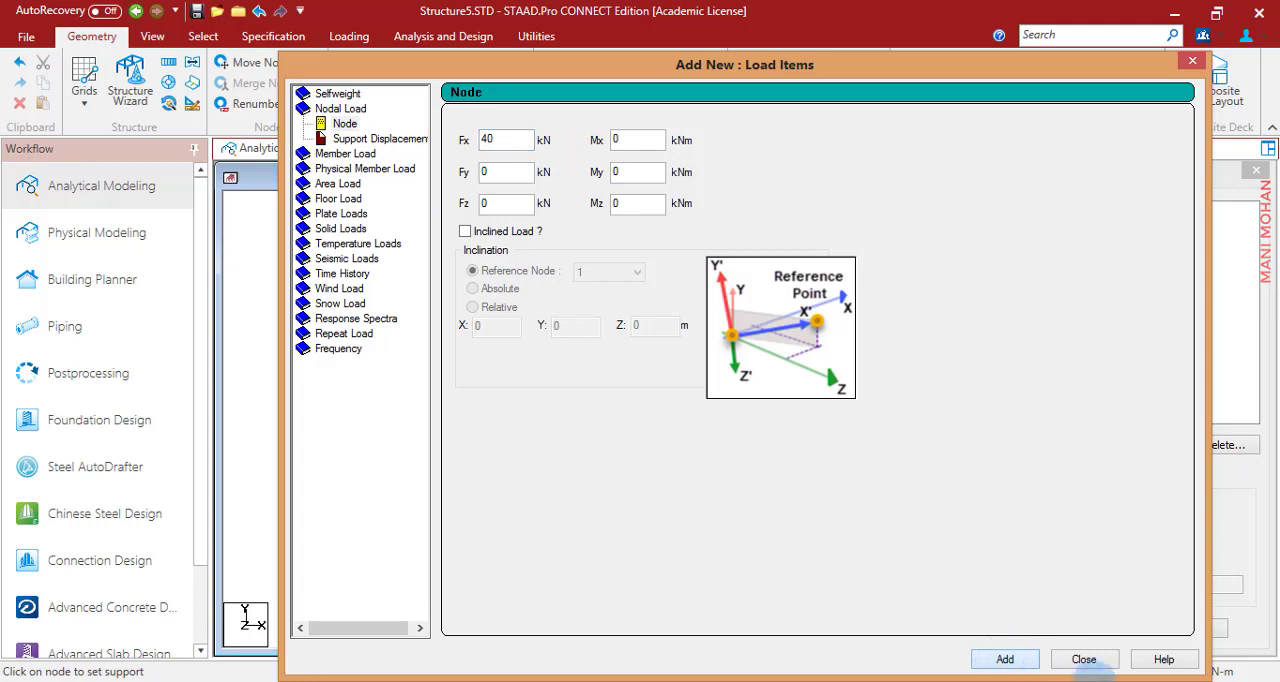
left_click(1082, 659)
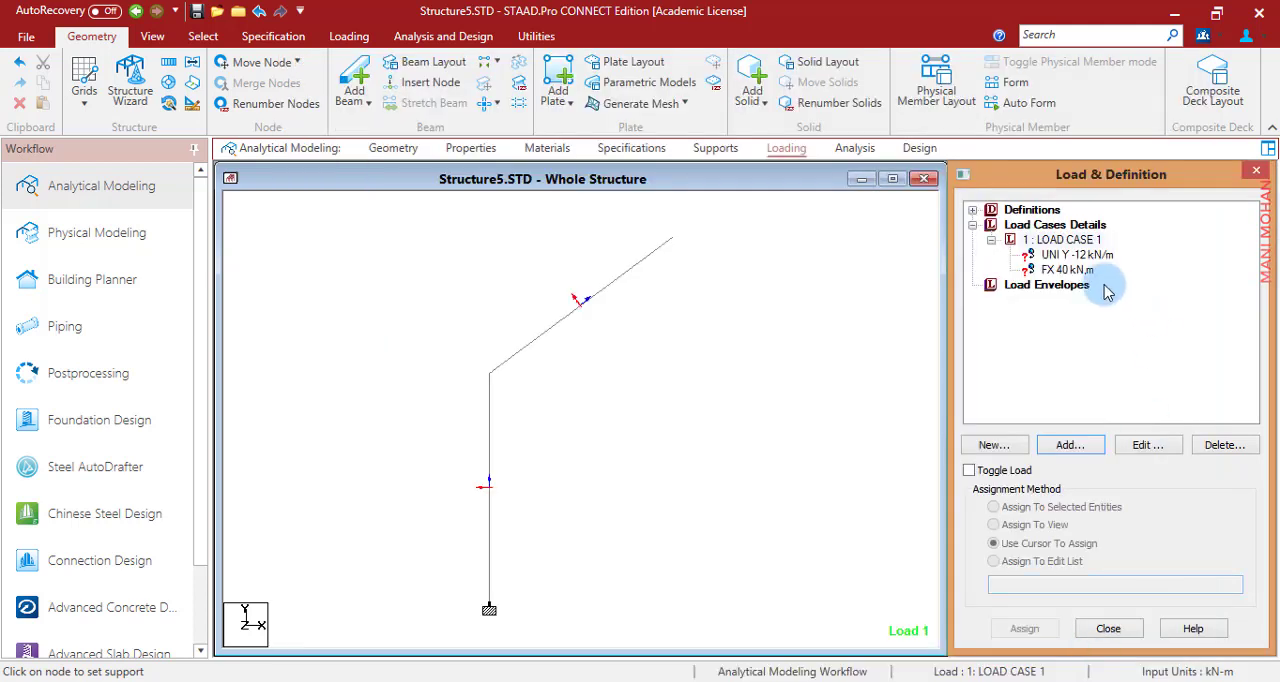
- Assign the -12 kN/m uniform load to the inclined beam and the 40 kN nodal load to the column-beam joint
left_click(1075, 255)
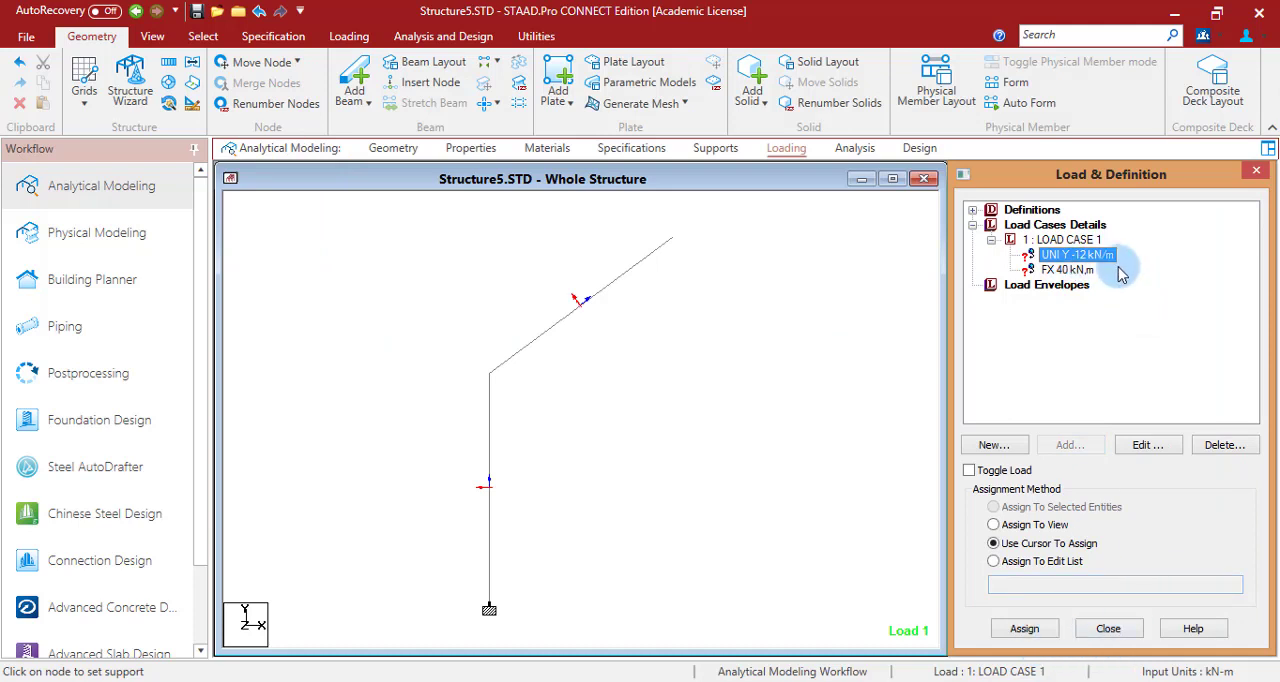
left_click(1025, 628)
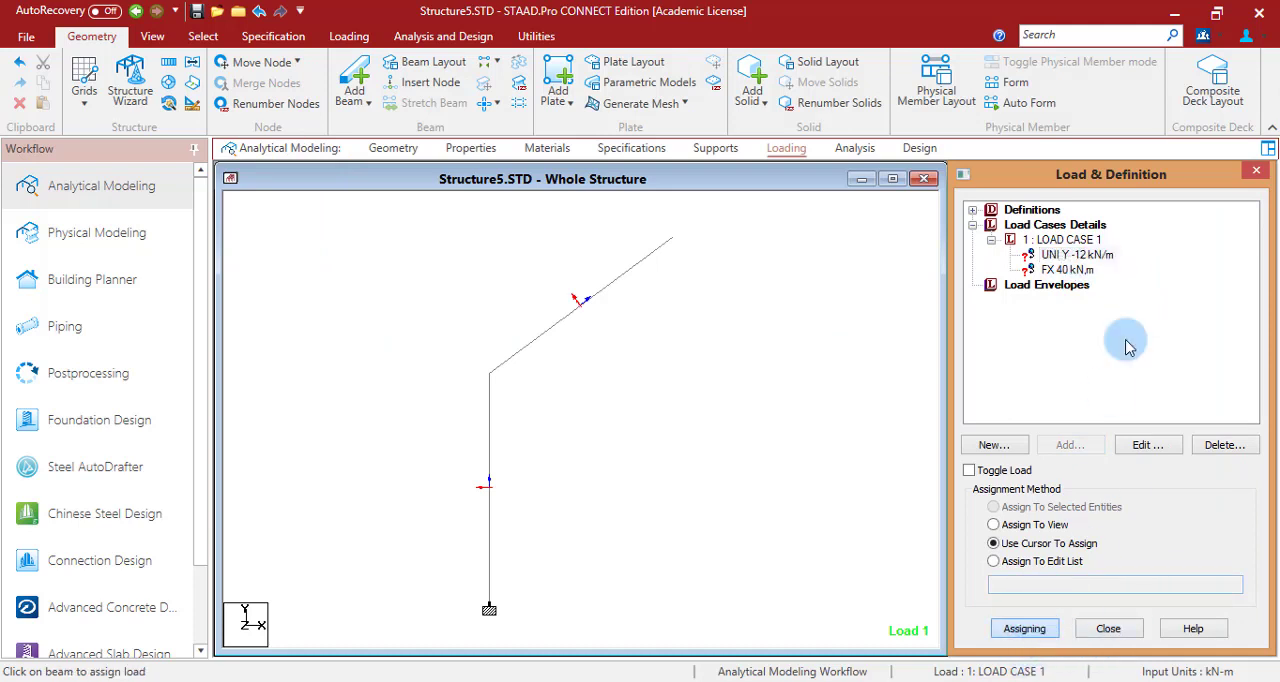
left_click(574, 318)
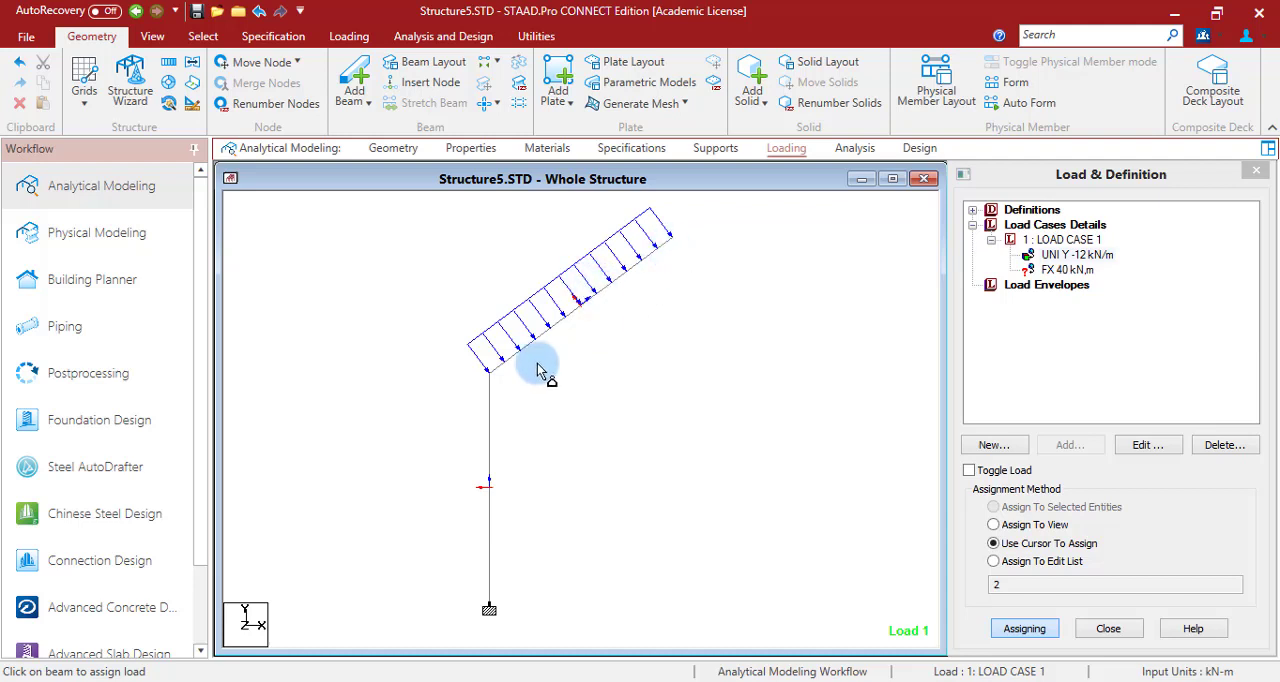
left_click(1070, 270)
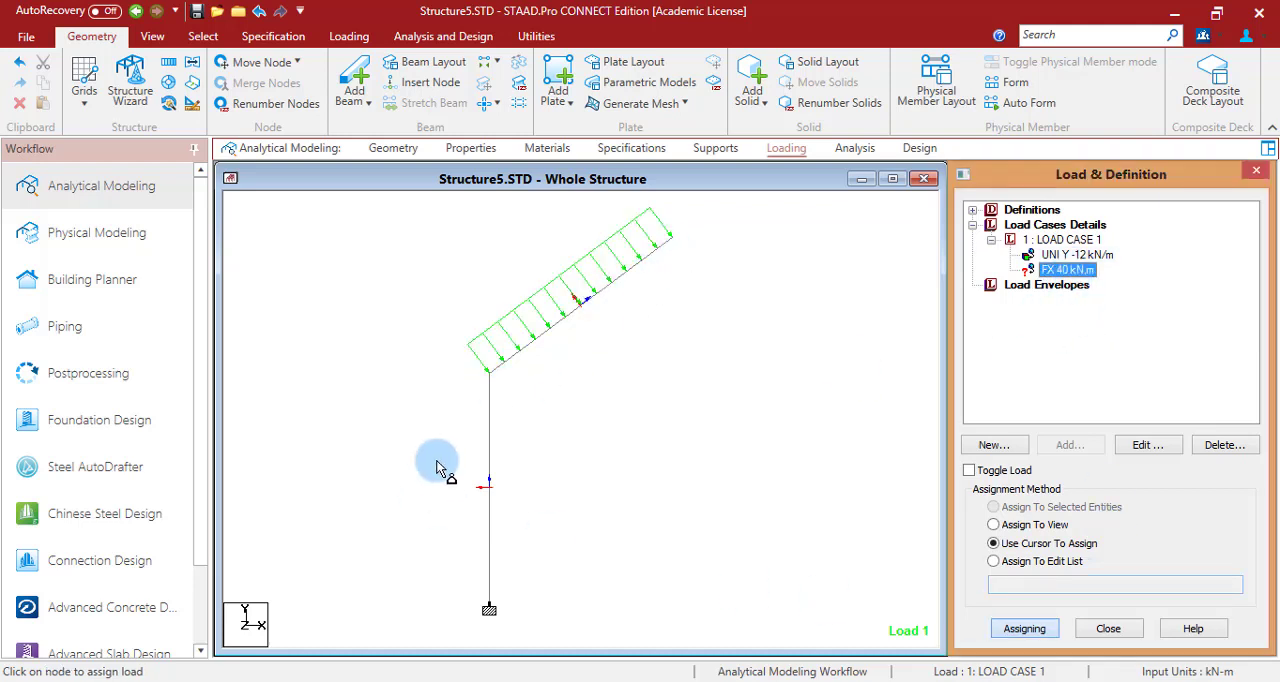
left_click(490, 376)
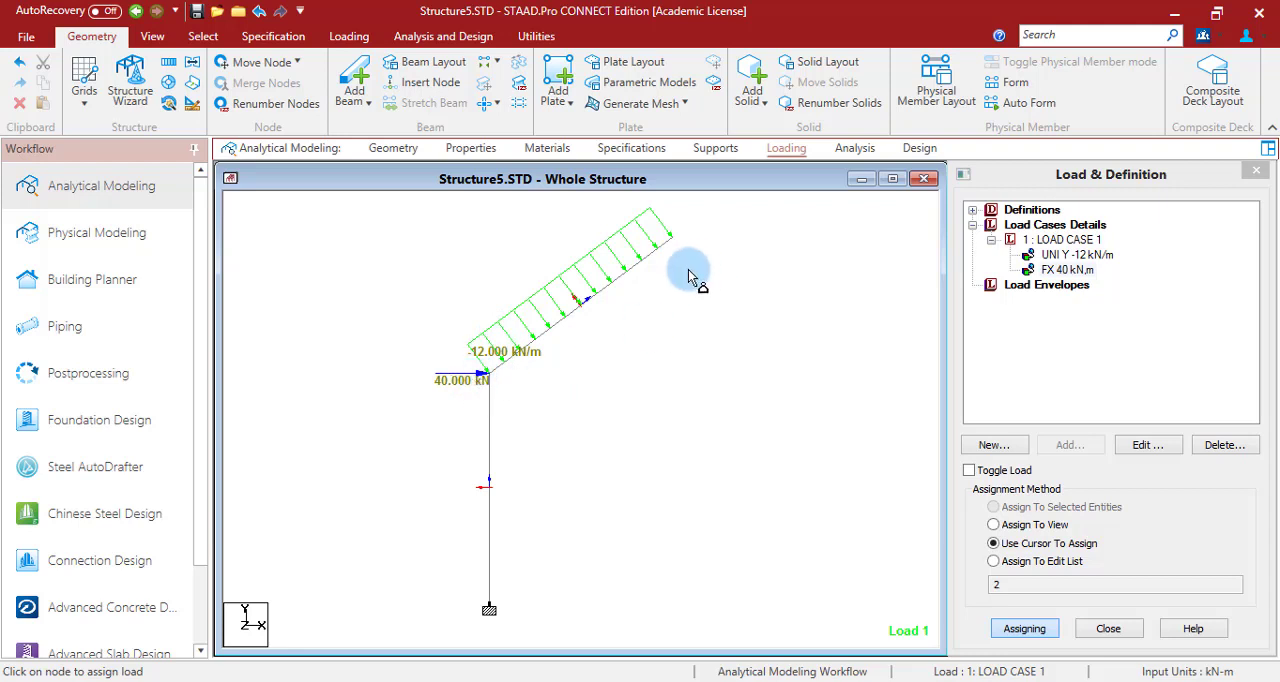
- Add a Perform Analysis command with the No Print option and run the analysis
left_click(858, 150)
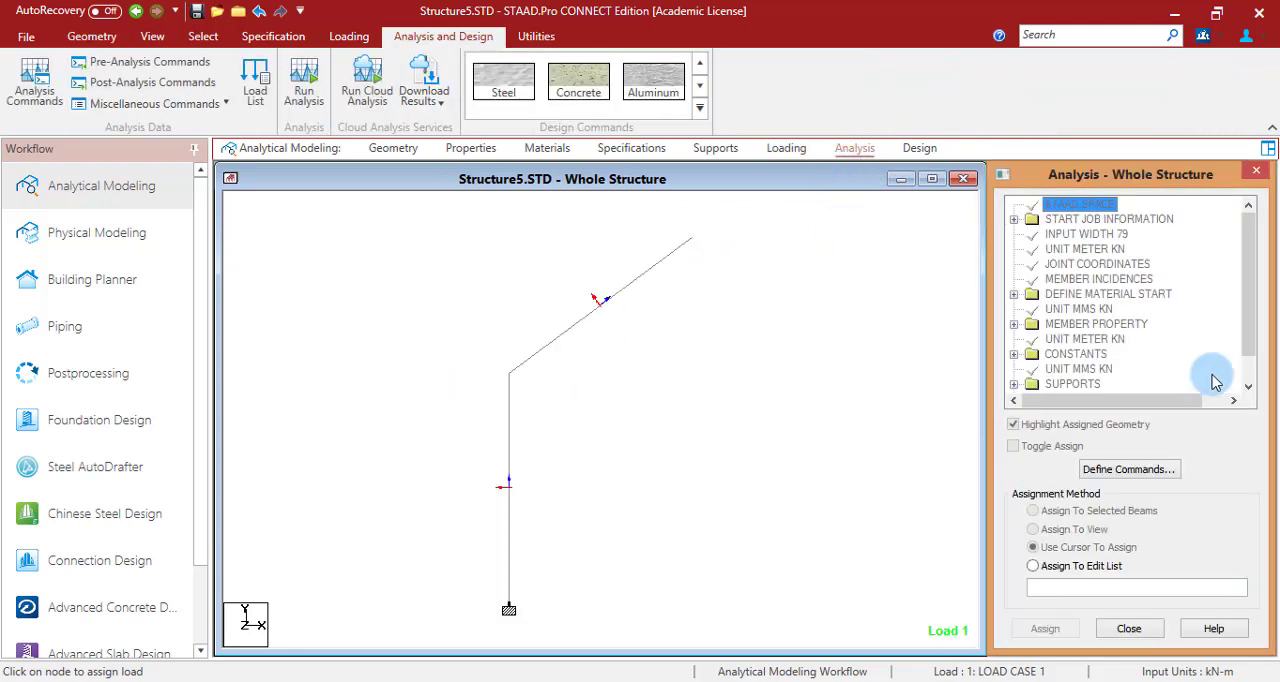
left_click(1167, 469)
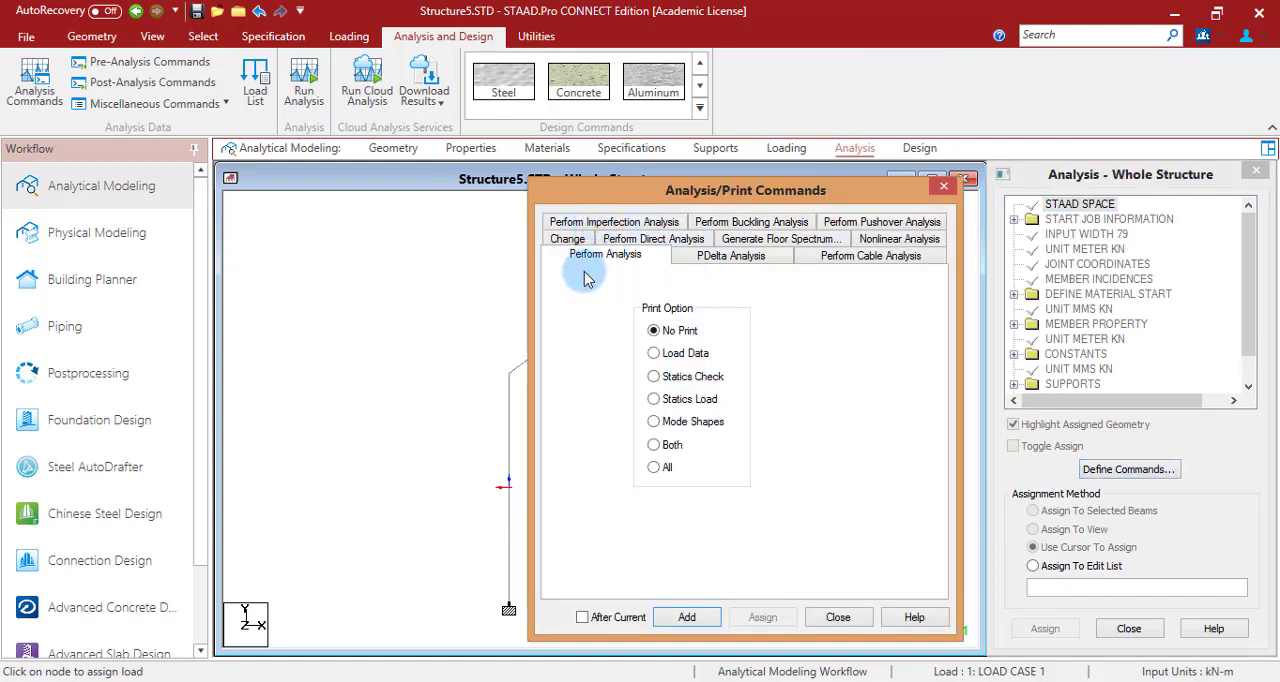
left_click(687, 617)
left_click(843, 620)
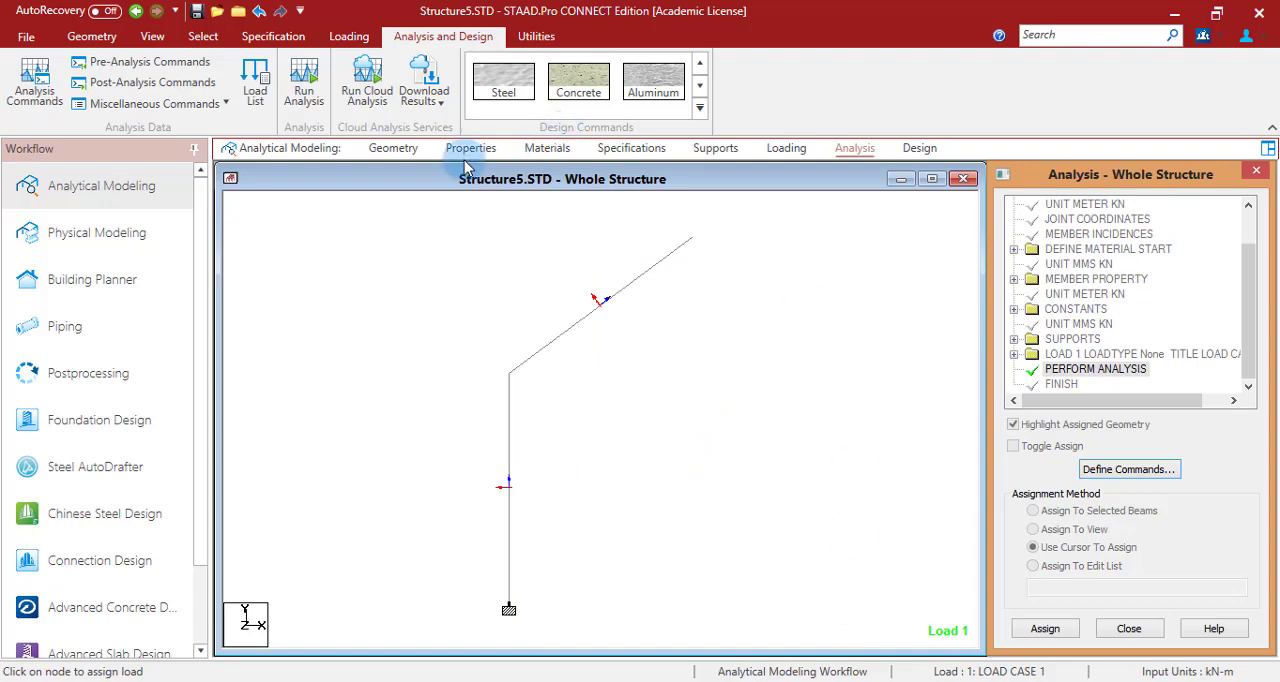
left_click(304, 90)
left_click(634, 446)
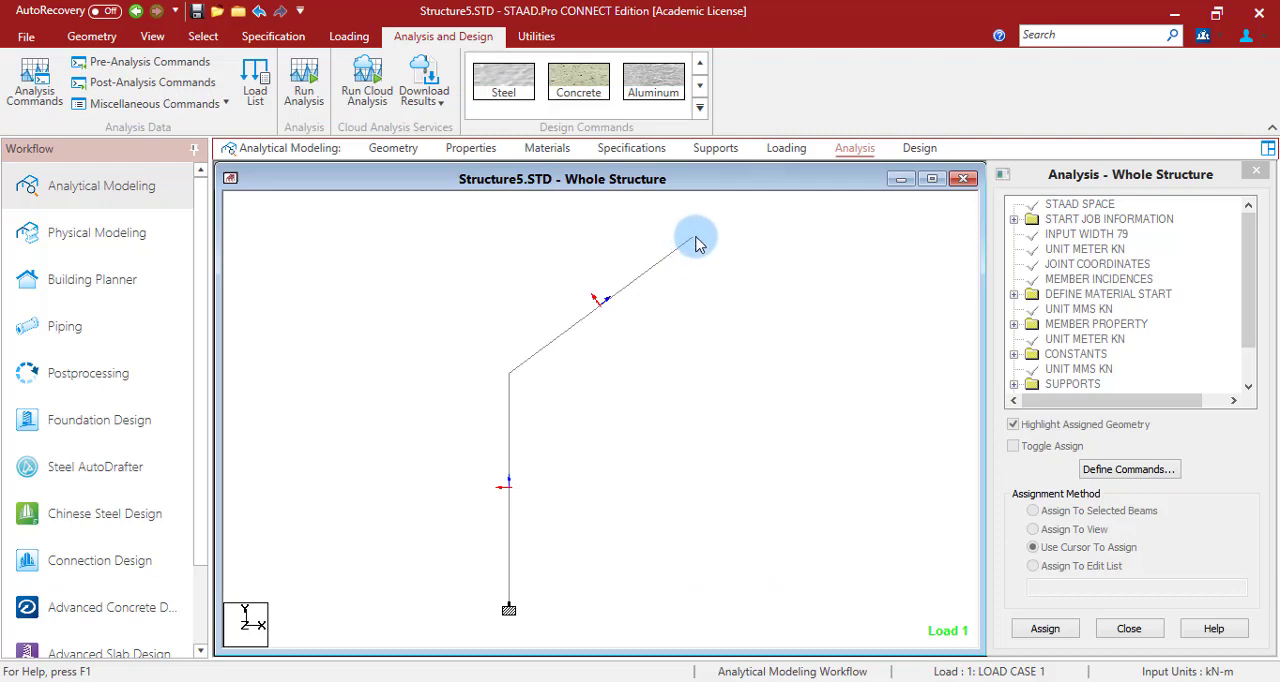
- Open the postprocessing displacement results for LOAD CASE 1 and enlarge the deflected structure view to fill the workspace
left_click(100, 375)
left_click(688, 498)
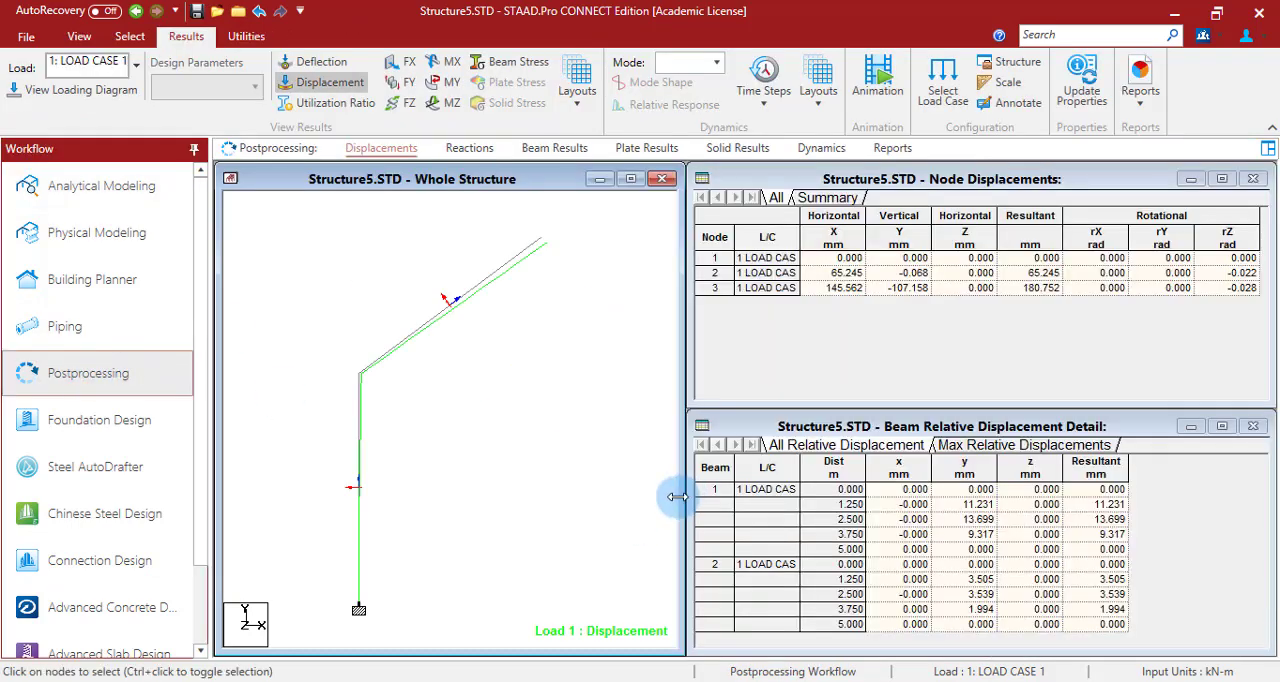
left_click(640, 179)
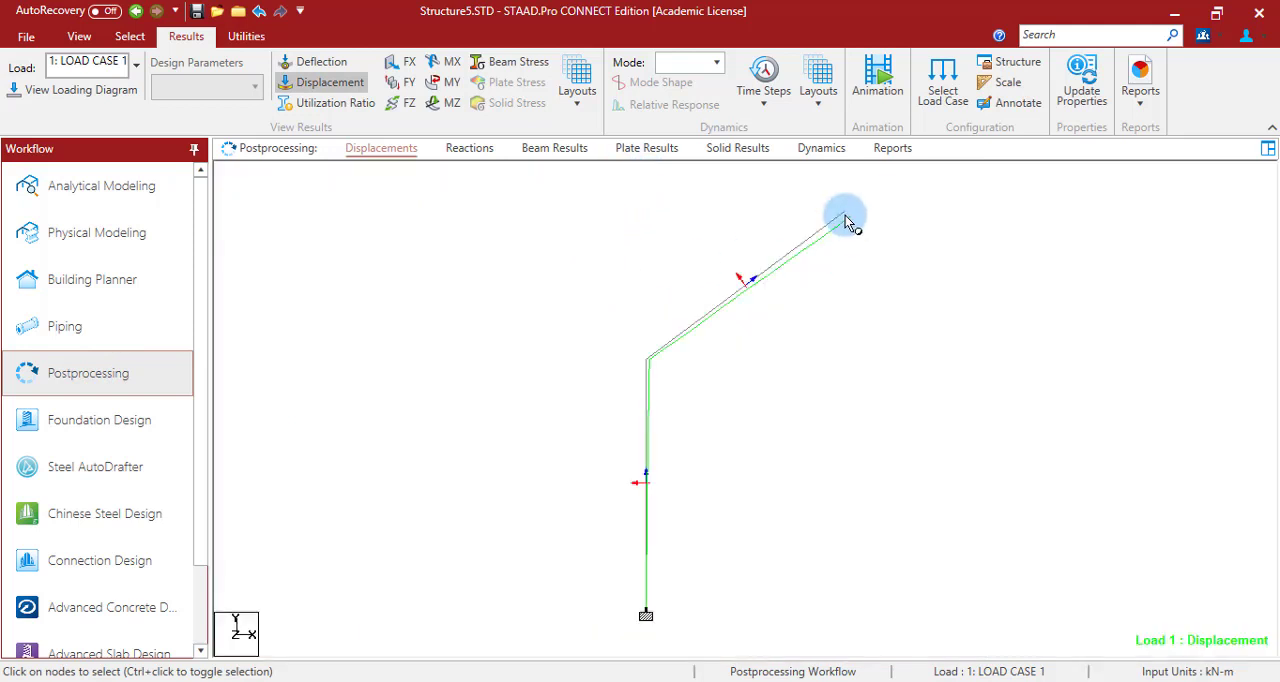
- Query the free-end node of the inclined beam and read its vertical displacement in the node displacements table
left_click(846, 214)
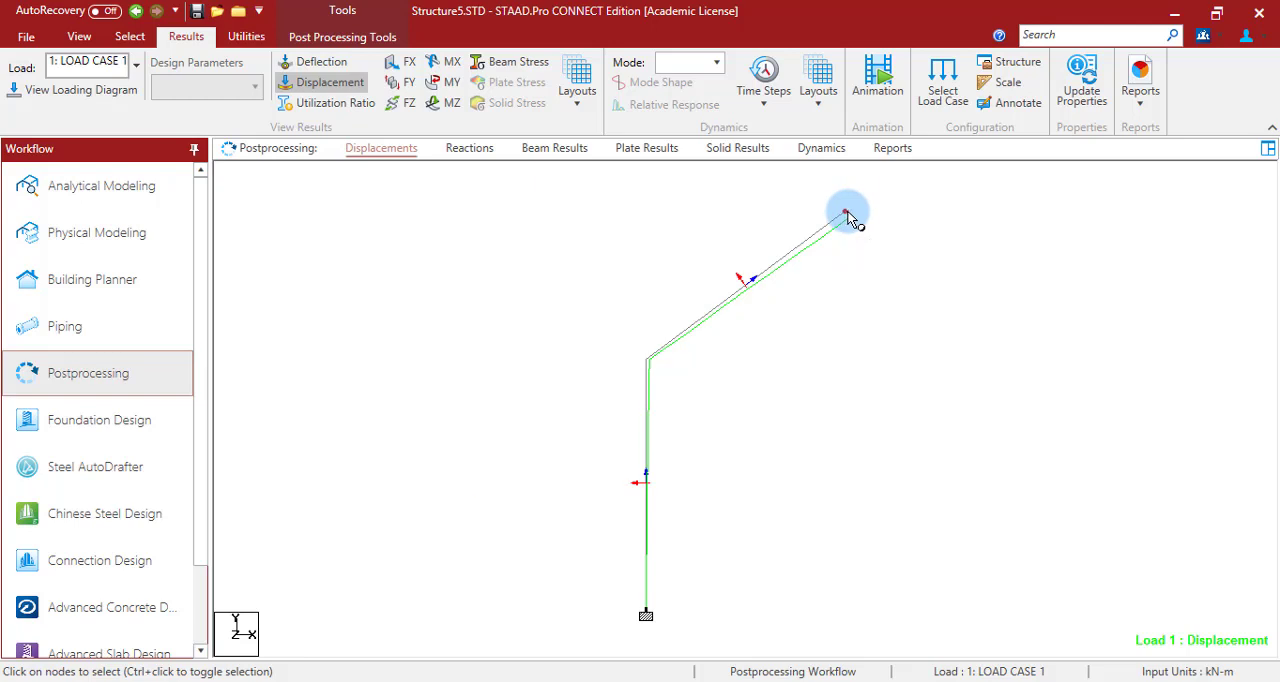
double_click(846, 214)
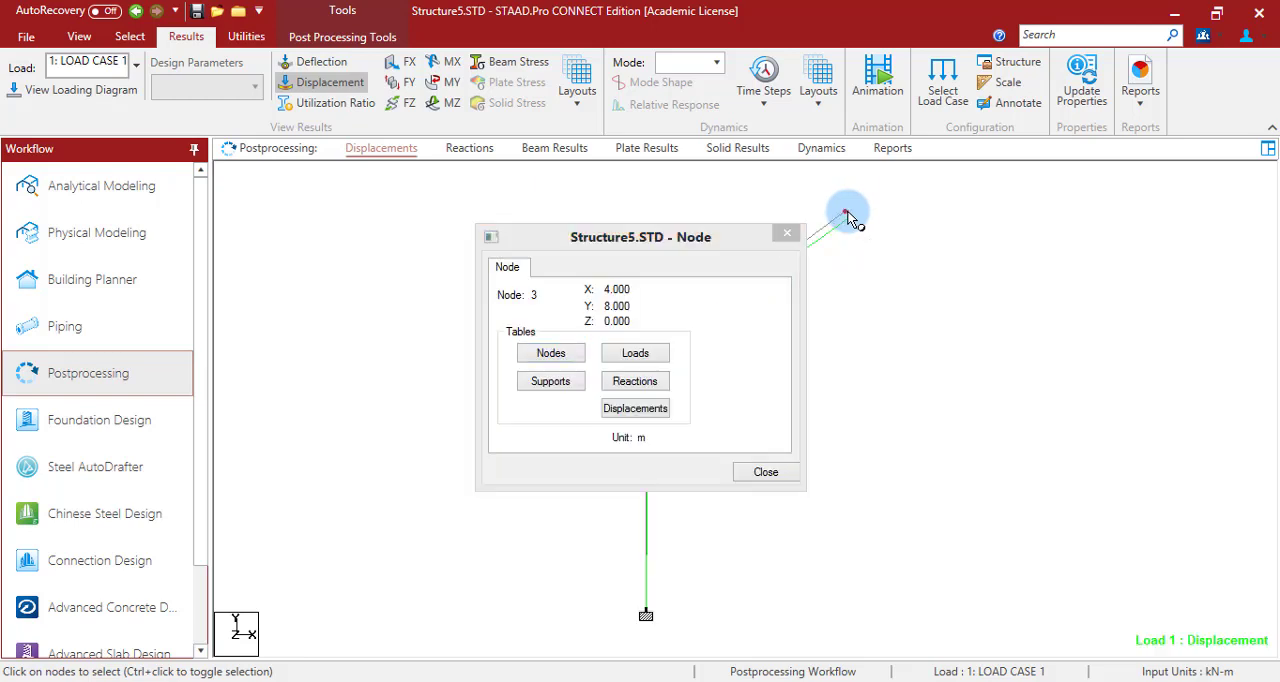
left_click(635, 408)
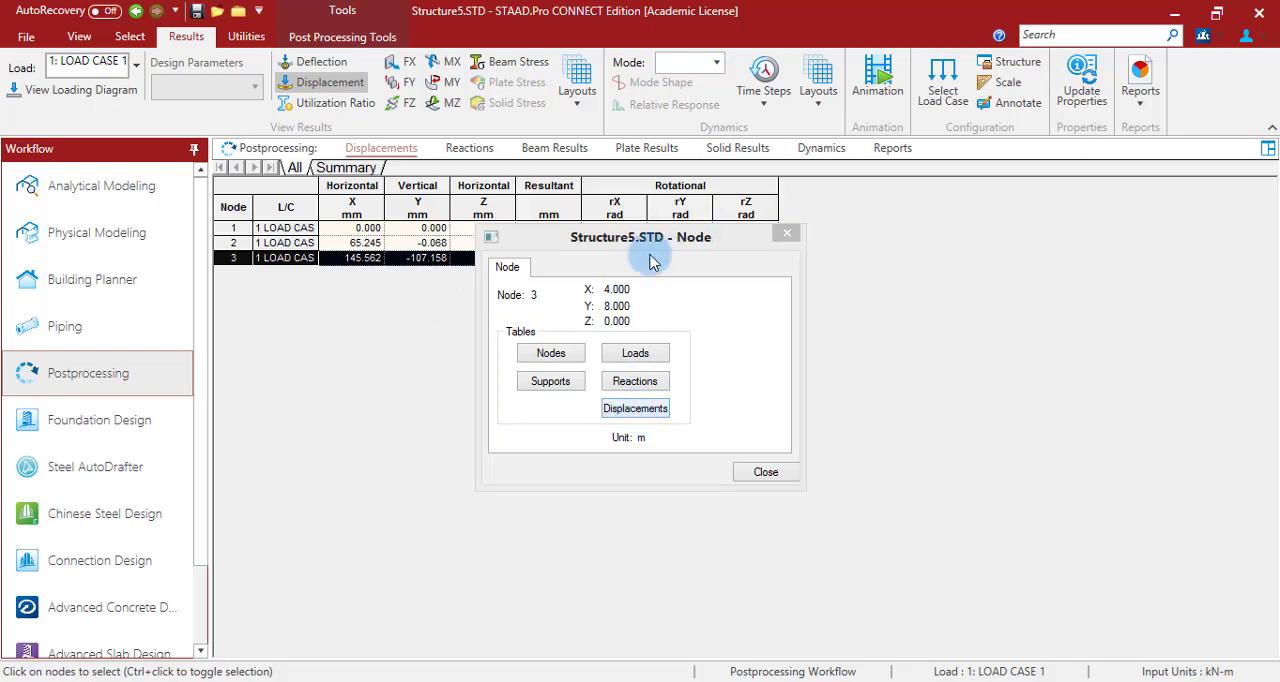
left_click_drag(650, 237, 844, 305)
left_click_drag(886, 341, 905, 349)
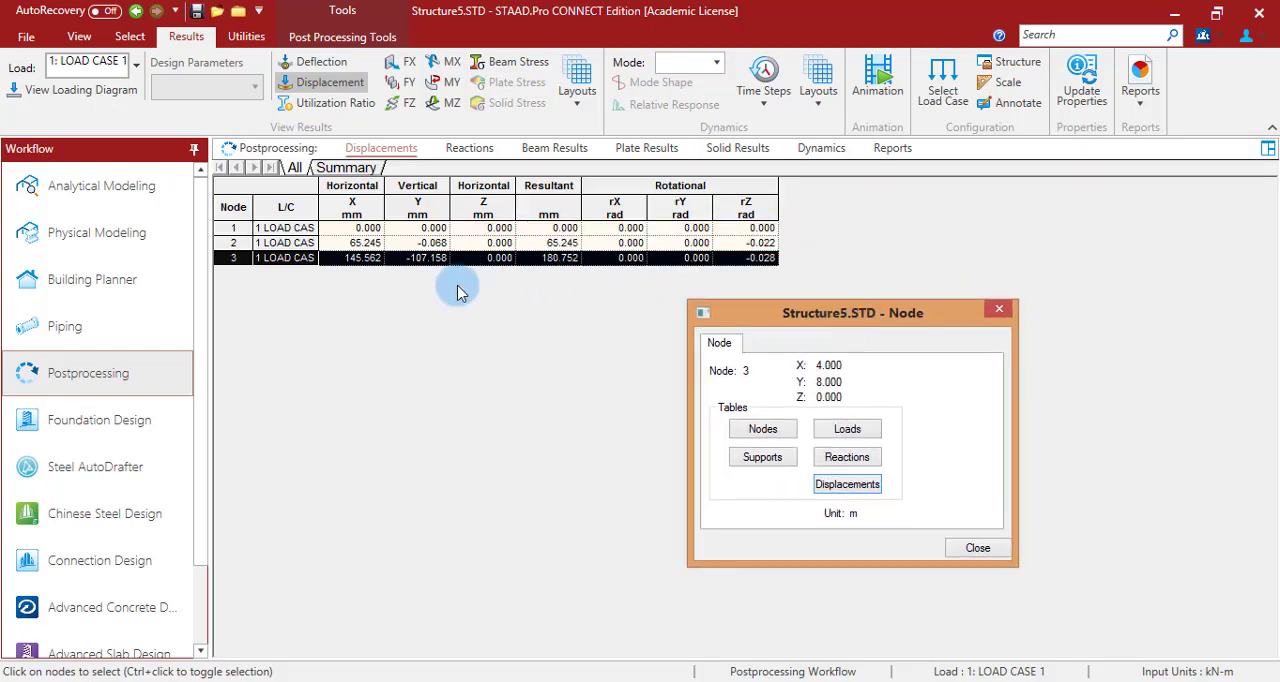
left_click(412, 258)
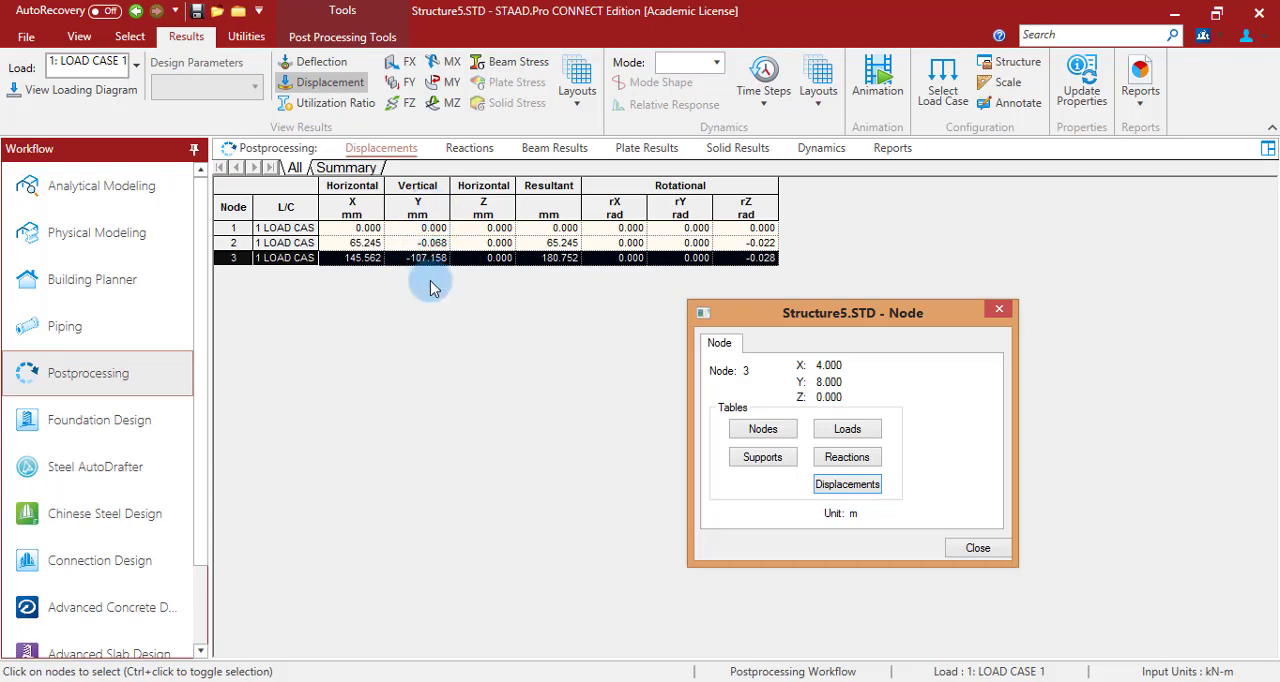
left_click(1000, 311)
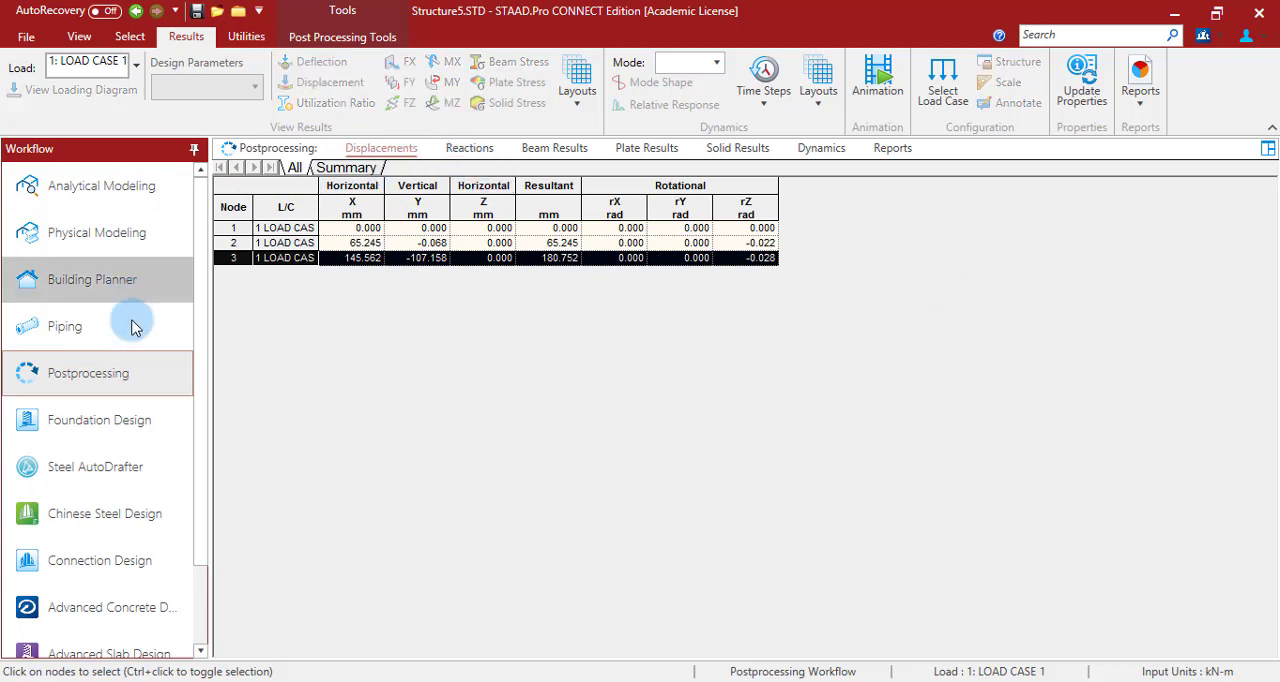
- Check the support reactions, return to the displacement results and select the inclined beam's free-end node to highlight its displacements
left_click(466, 147)
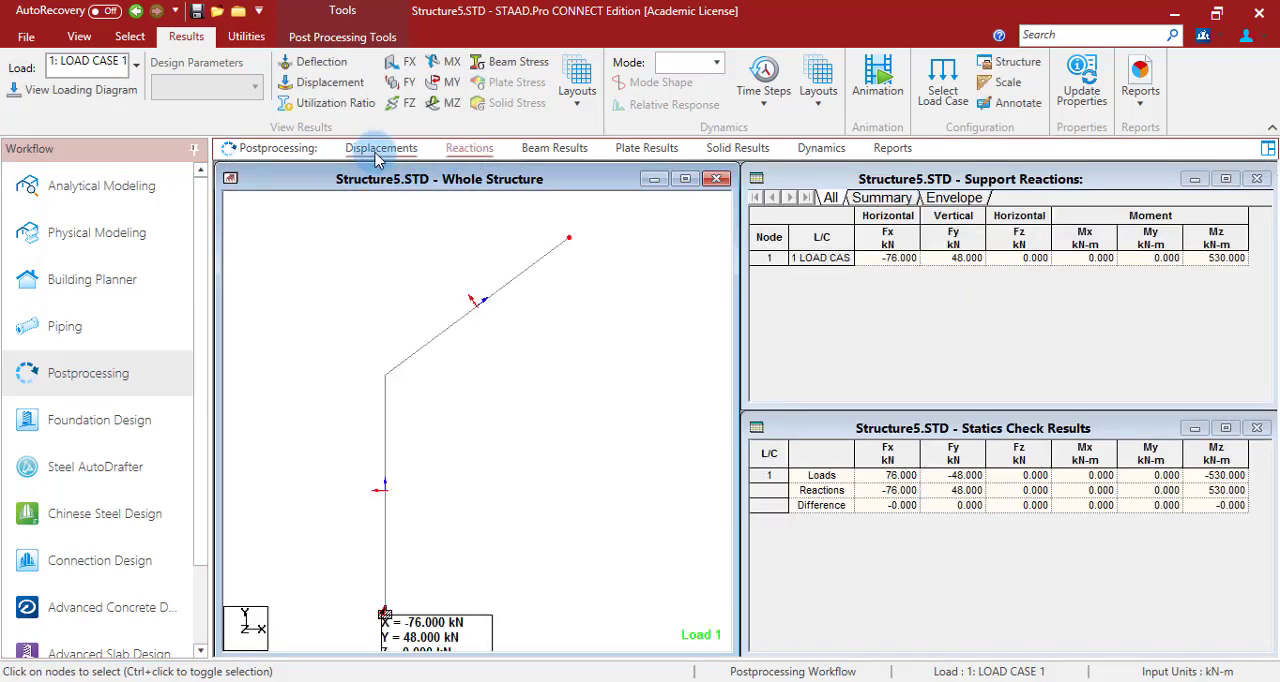
left_click(376, 148)
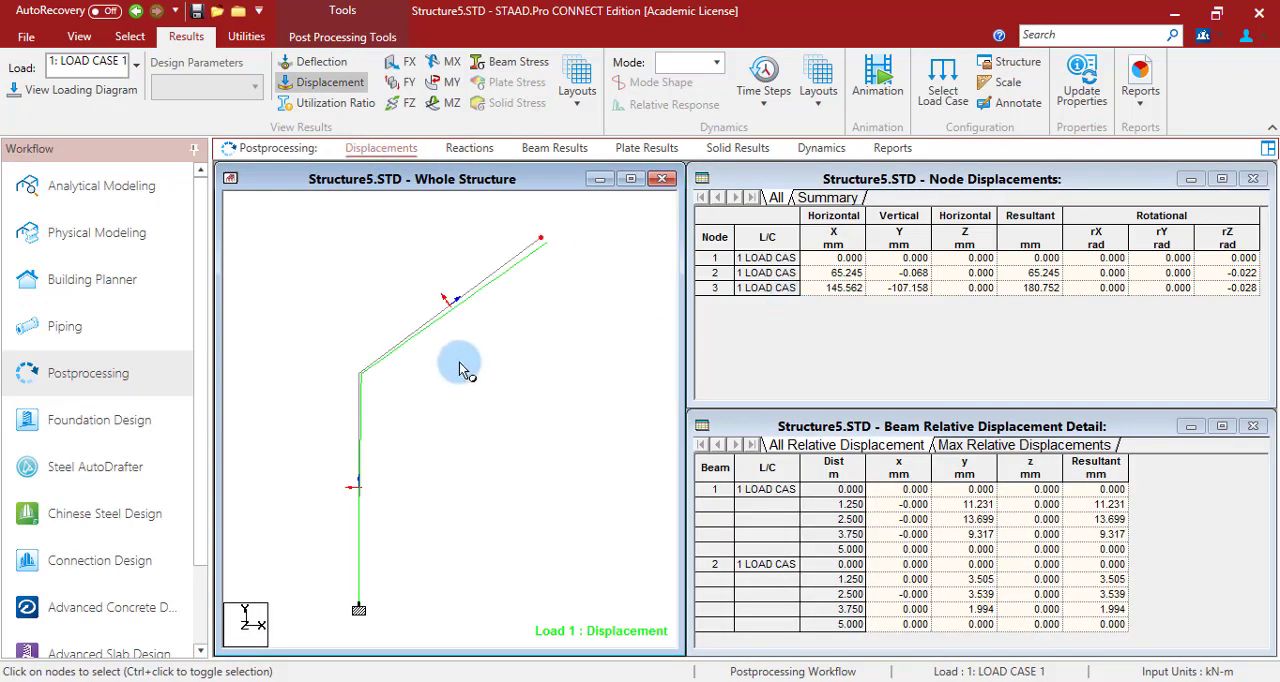
left_click(541, 238)
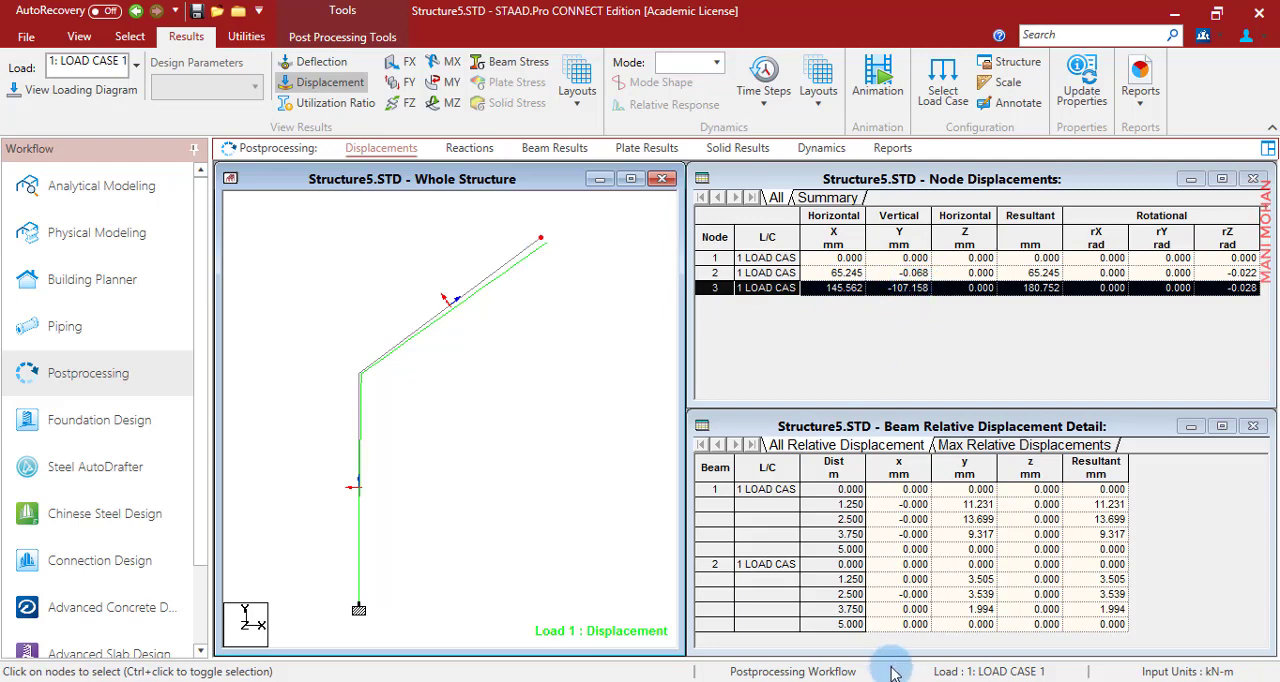
- Switch to the PowerPoint slide on the three-hinged arch and handwrite the parabola equation y = 4hx(l − x)/l² above the figure
left_click(712, 681)
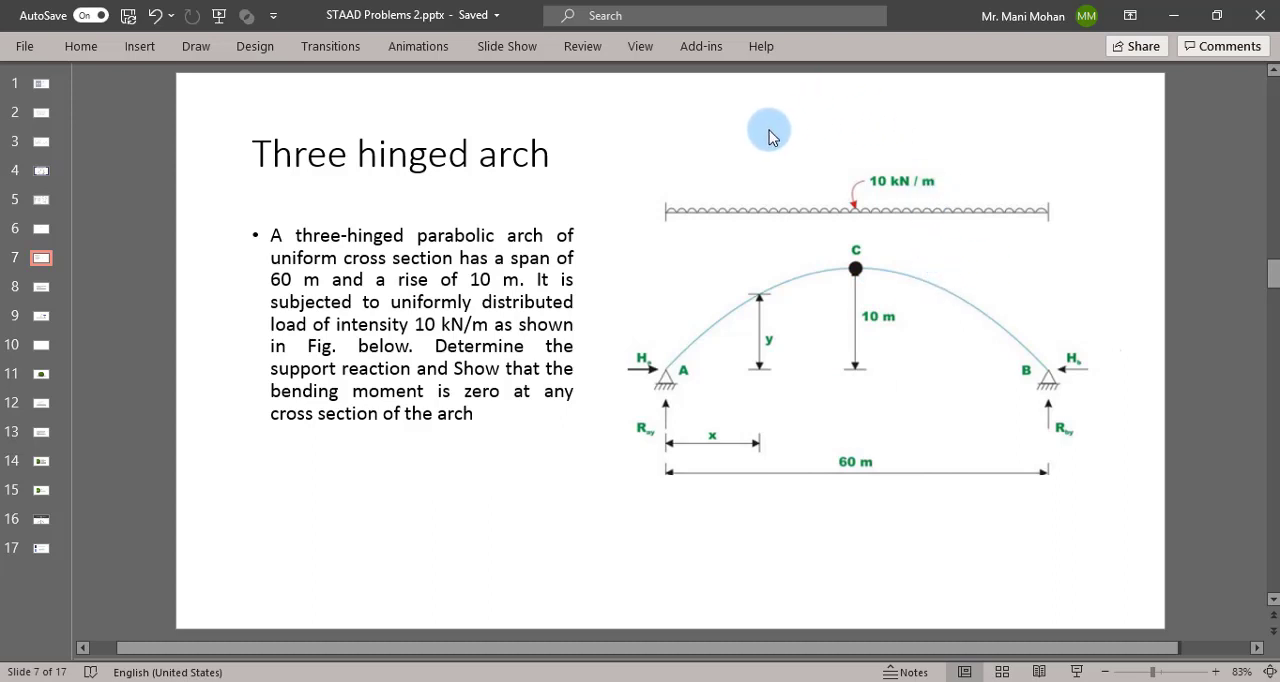
mouse_move(768, 126)
left_mouse_down()
mouse_move(775, 144)
mouse_move(813, 126)
mouse_move(966, 128)
mouse_move(983, 140)
left_mouse_up()
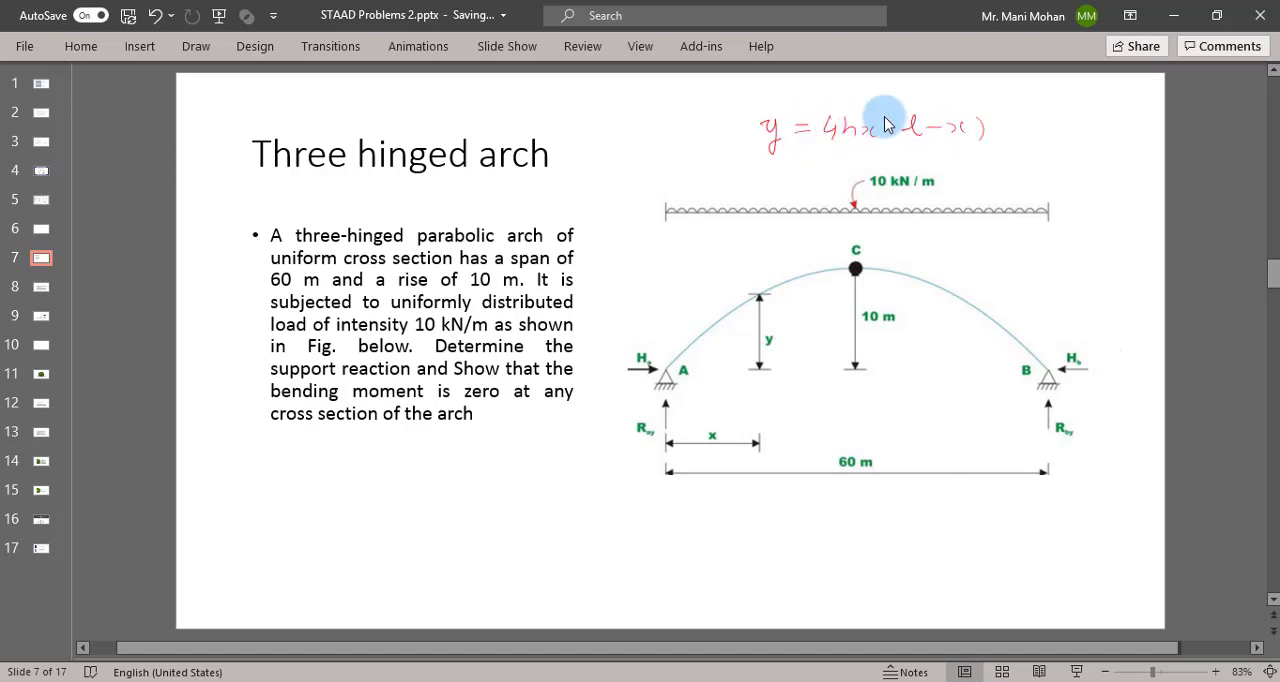
left_click_drag(816, 149, 1012, 150)
mouse_move(892, 152)
left_mouse_down()
mouse_move(904, 168)
mouse_move(931, 156)
left_mouse_up()
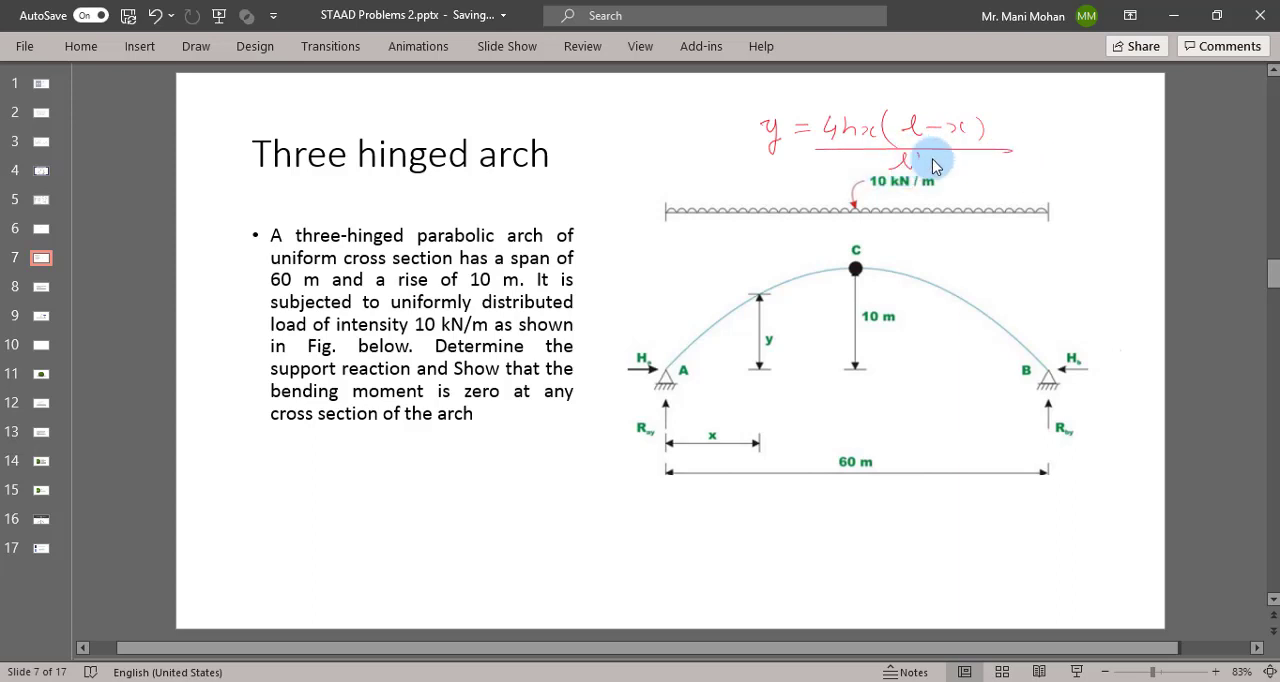
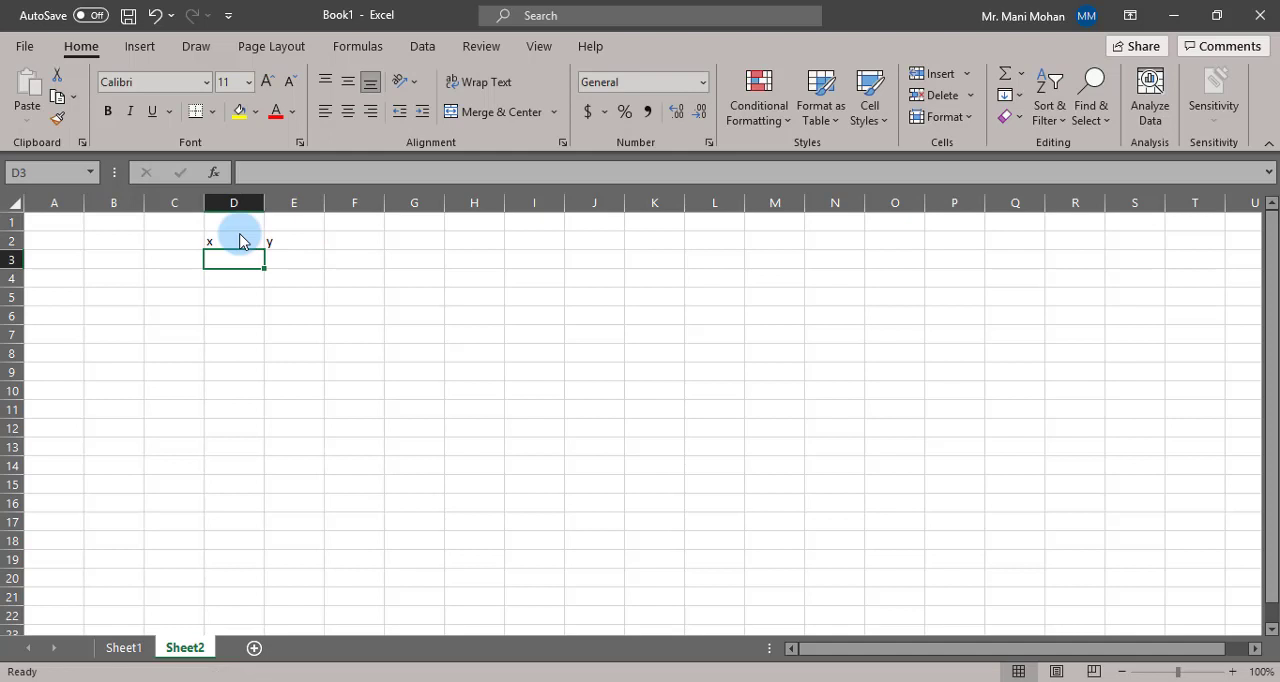
- Enter 0 as the first x value in D3 and the parabola formula =4*10*D3*(60-D3)/60^2 in E3
type("o")
key("Tab")
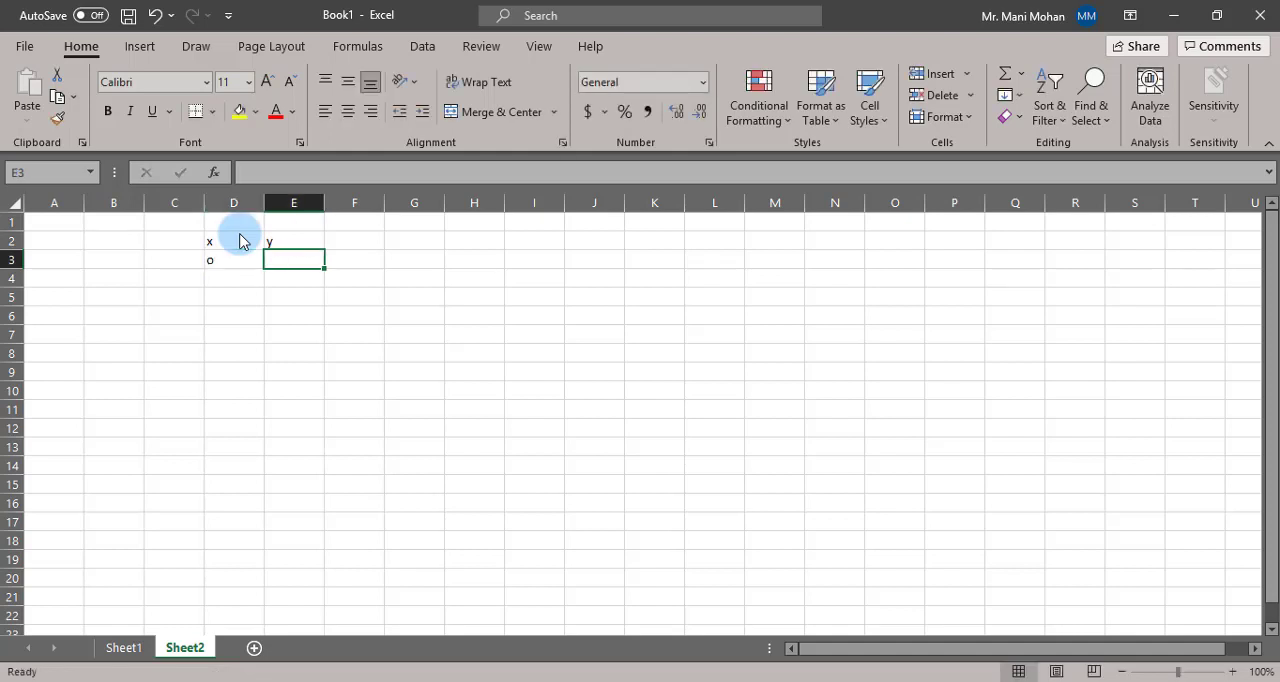
key("Left")
type("0")
key("Tab")
type("=")
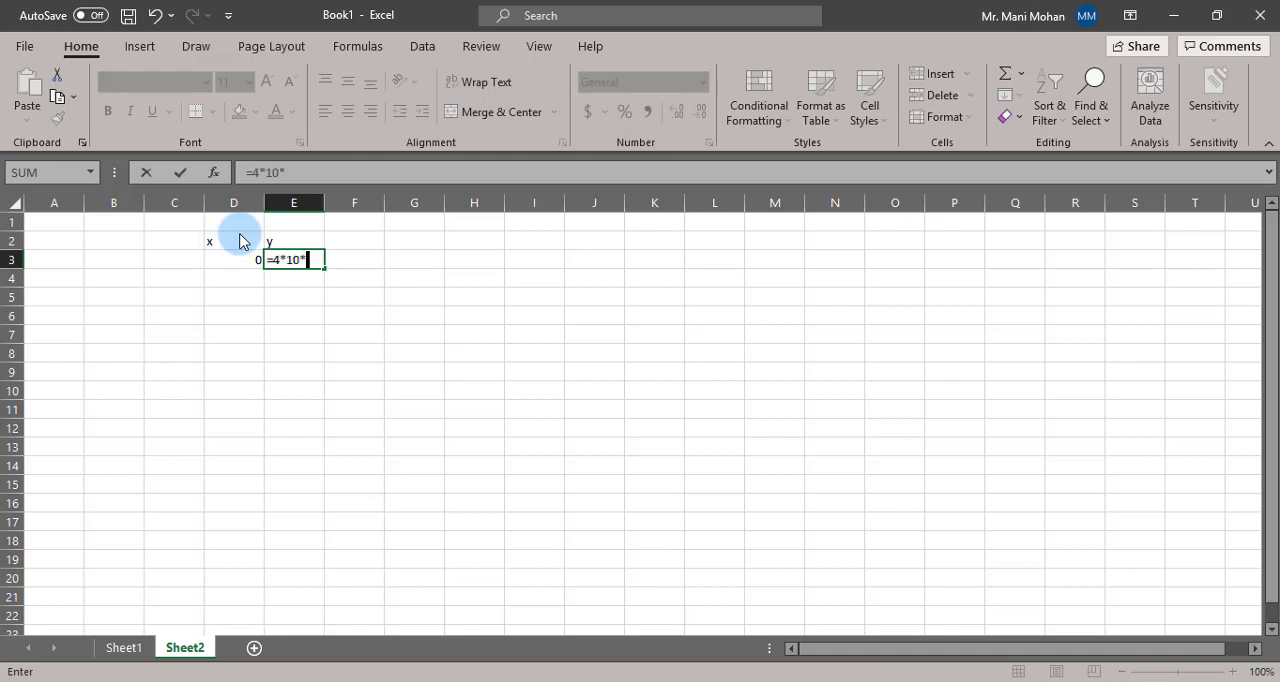
type("4*10*")
left_click(222, 266)
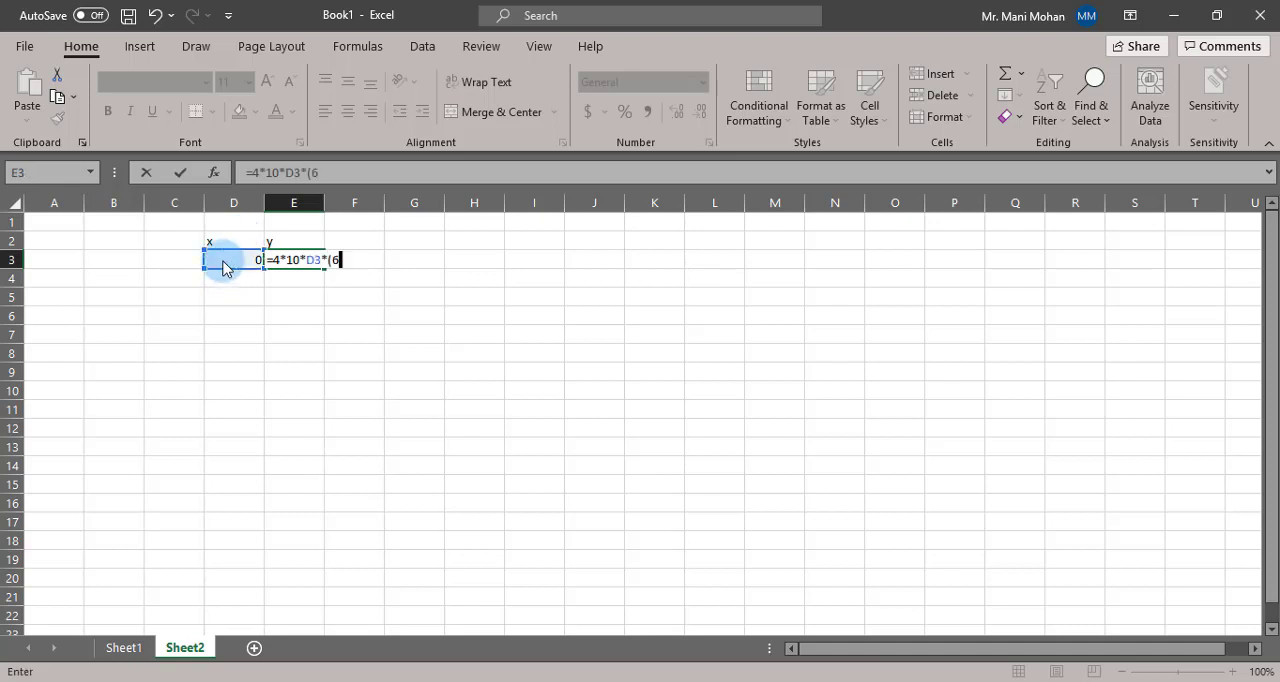
left_click(222, 266)
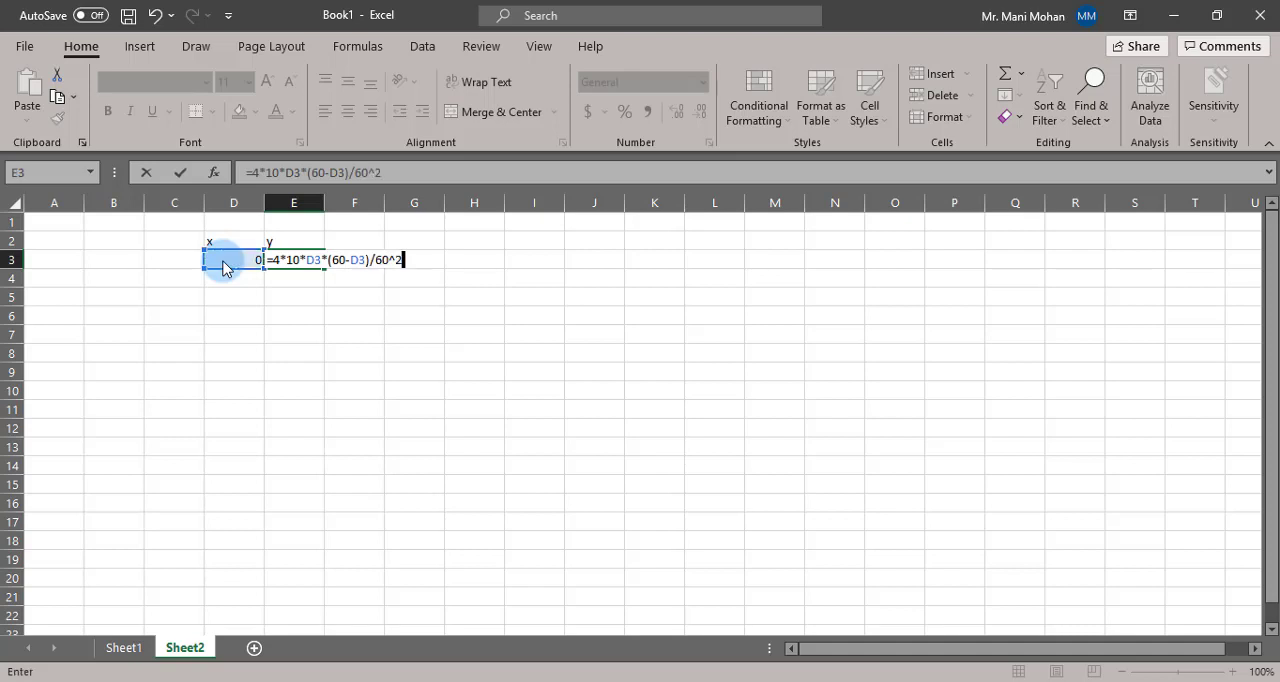
type(")/60^2")
key("Return")
- Enter the formula =3+D3 in D4 to advance x in 3 m increments
left_click(240, 287)
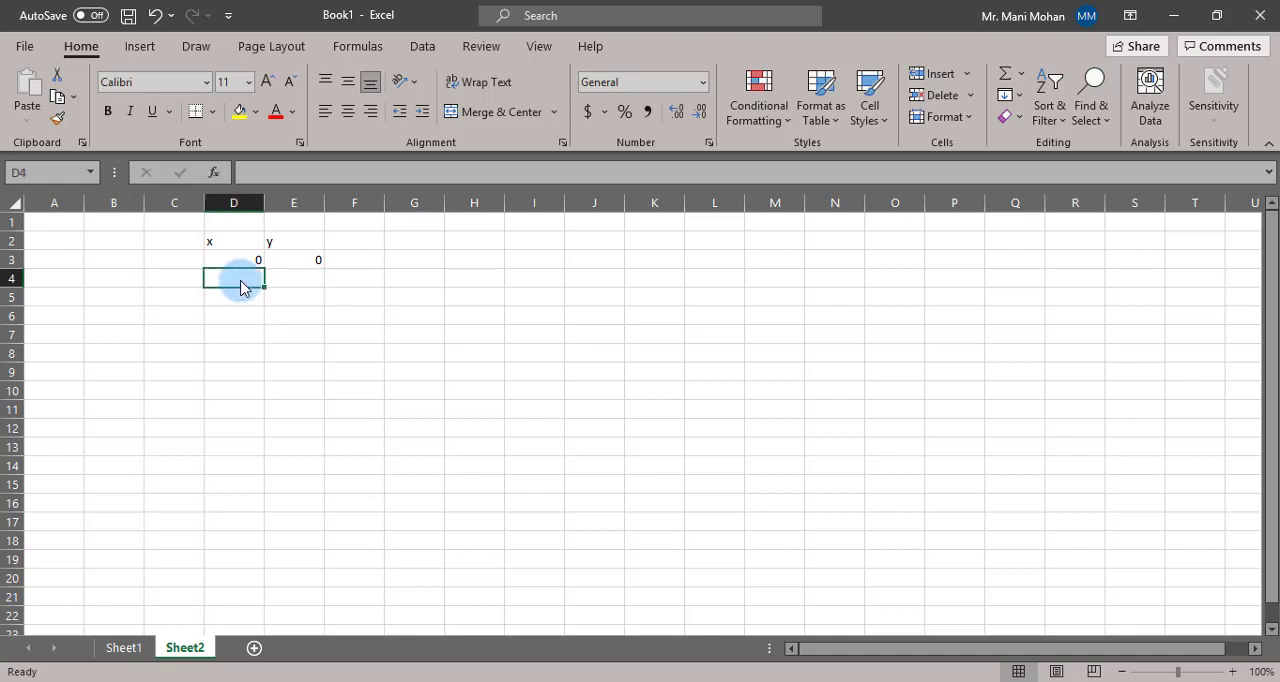
type("=")
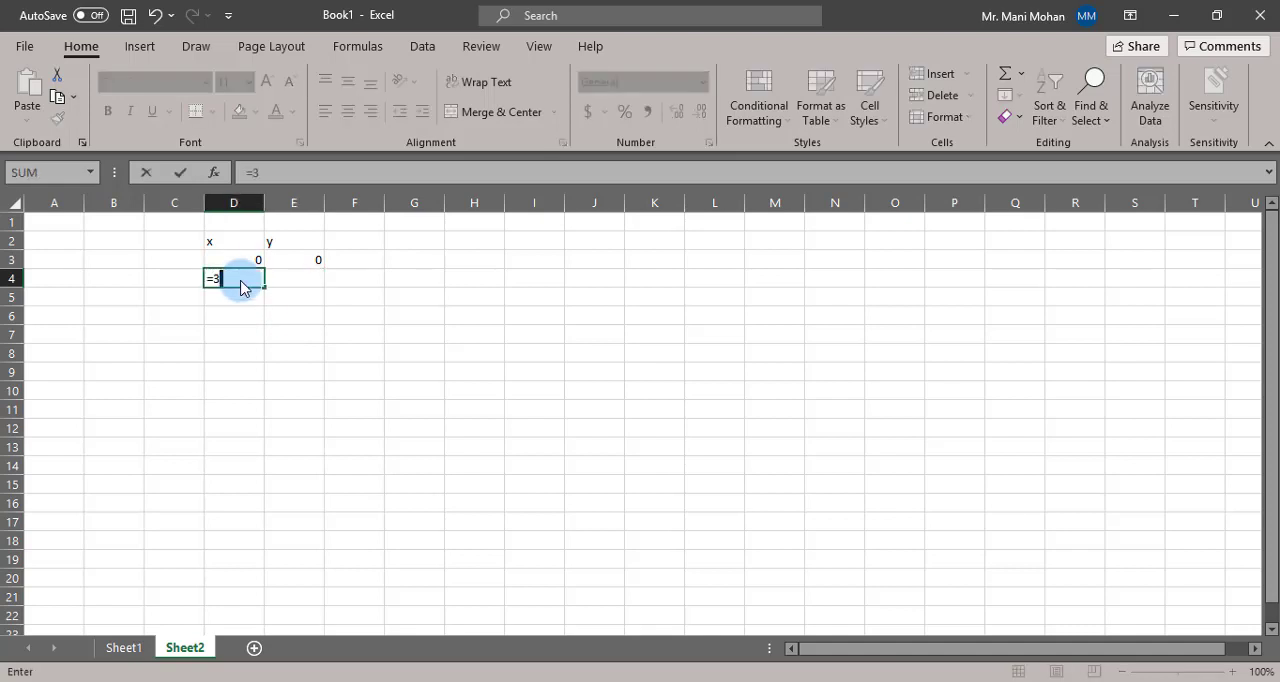
type("3+")
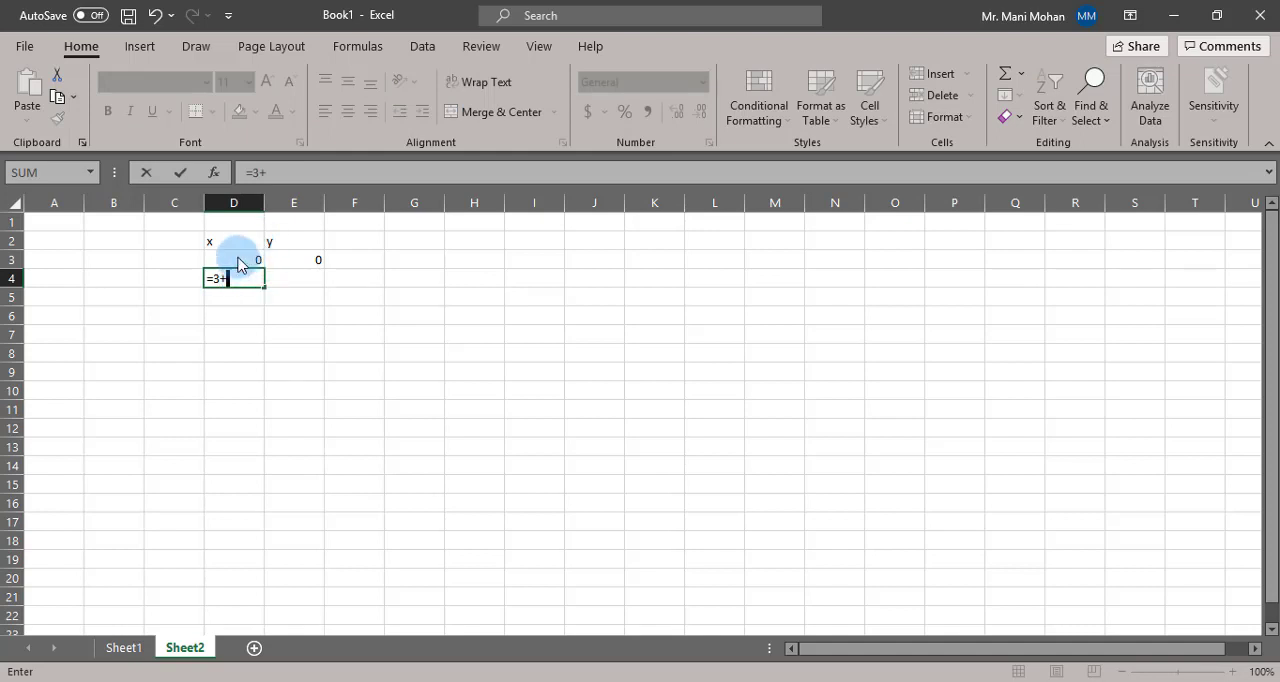
left_click(242, 260)
key("Return")
- Fill the x and y formulas down through row 23 to cover the full 60 m span
left_click(258, 279)
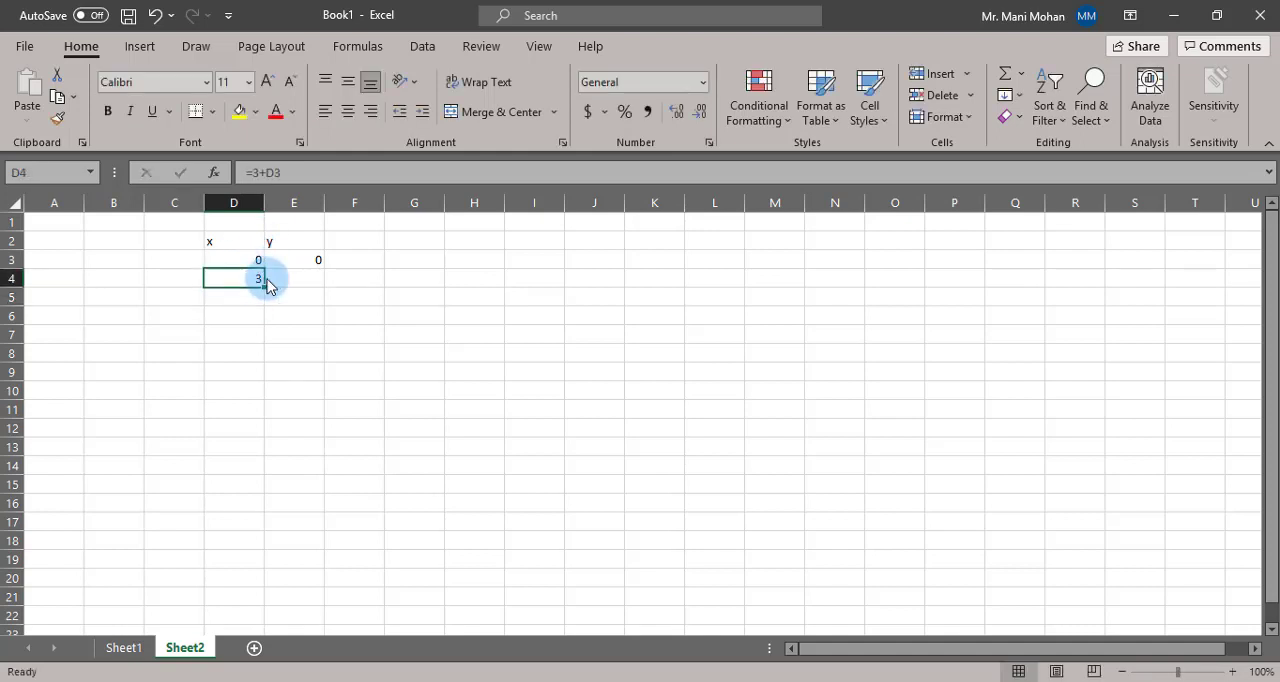
left_click(310, 263)
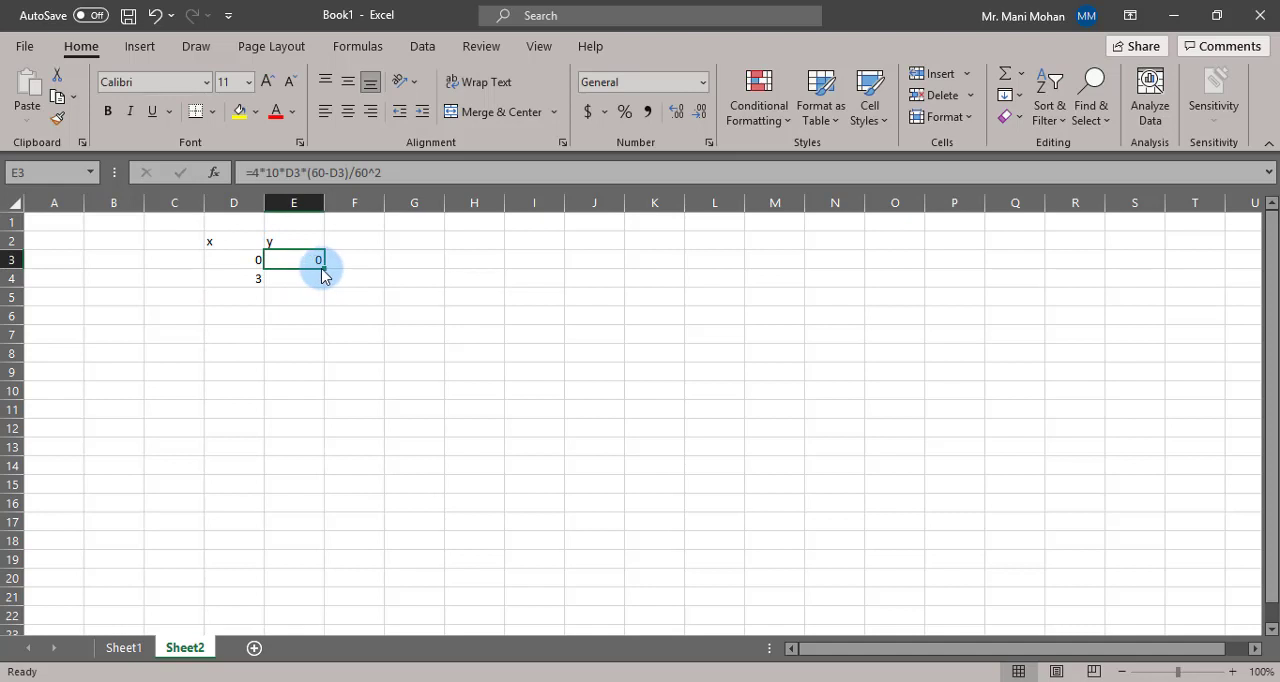
left_click_drag(323, 269, 322, 622)
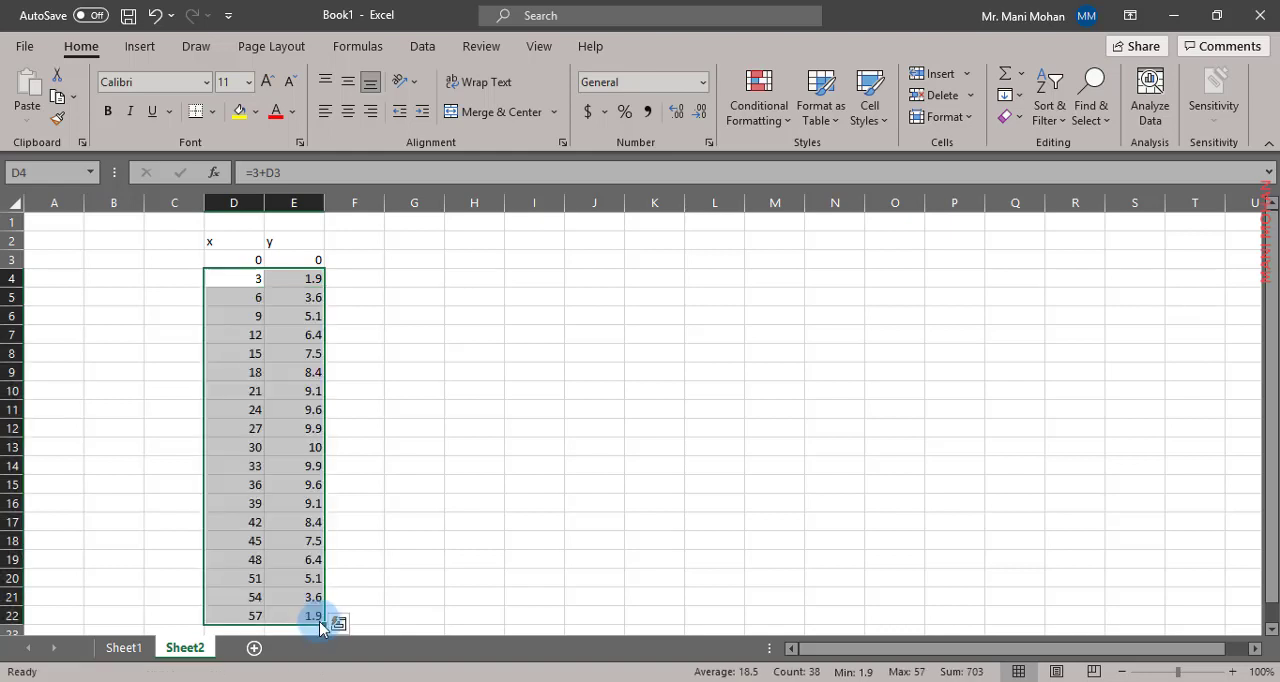
scroll(325, 510, "down", 1)
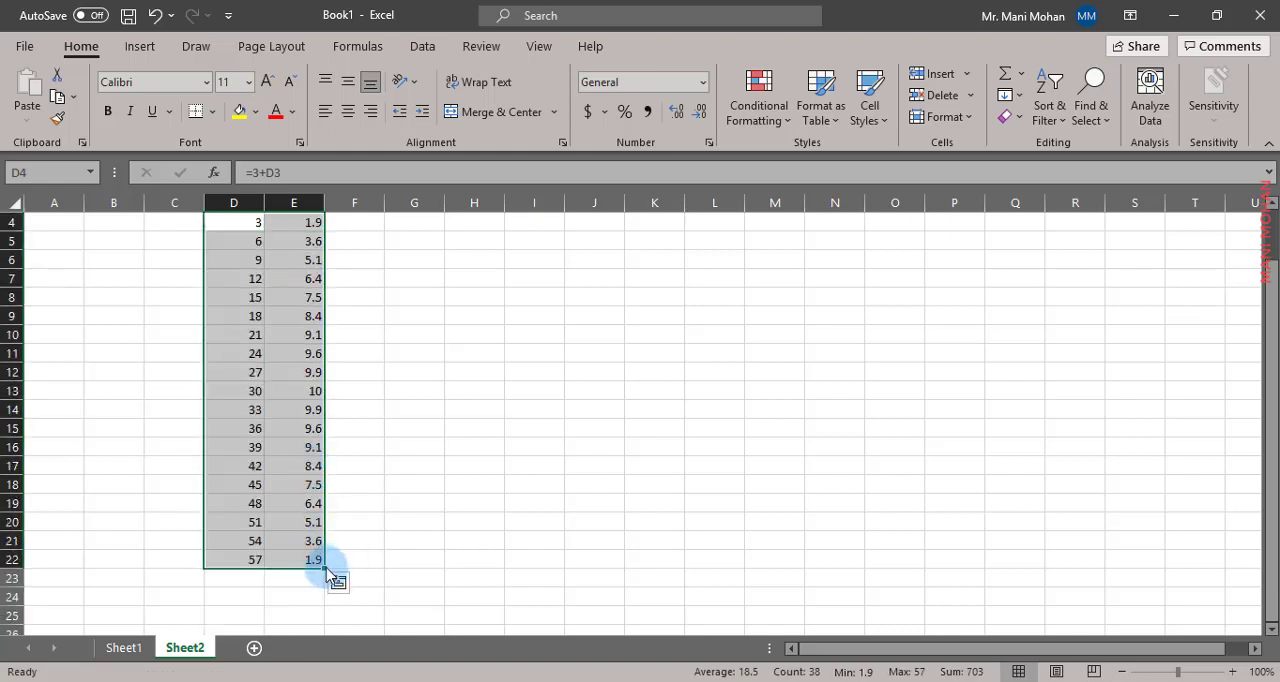
left_click_drag(326, 572, 329, 585)
left_click(394, 523)
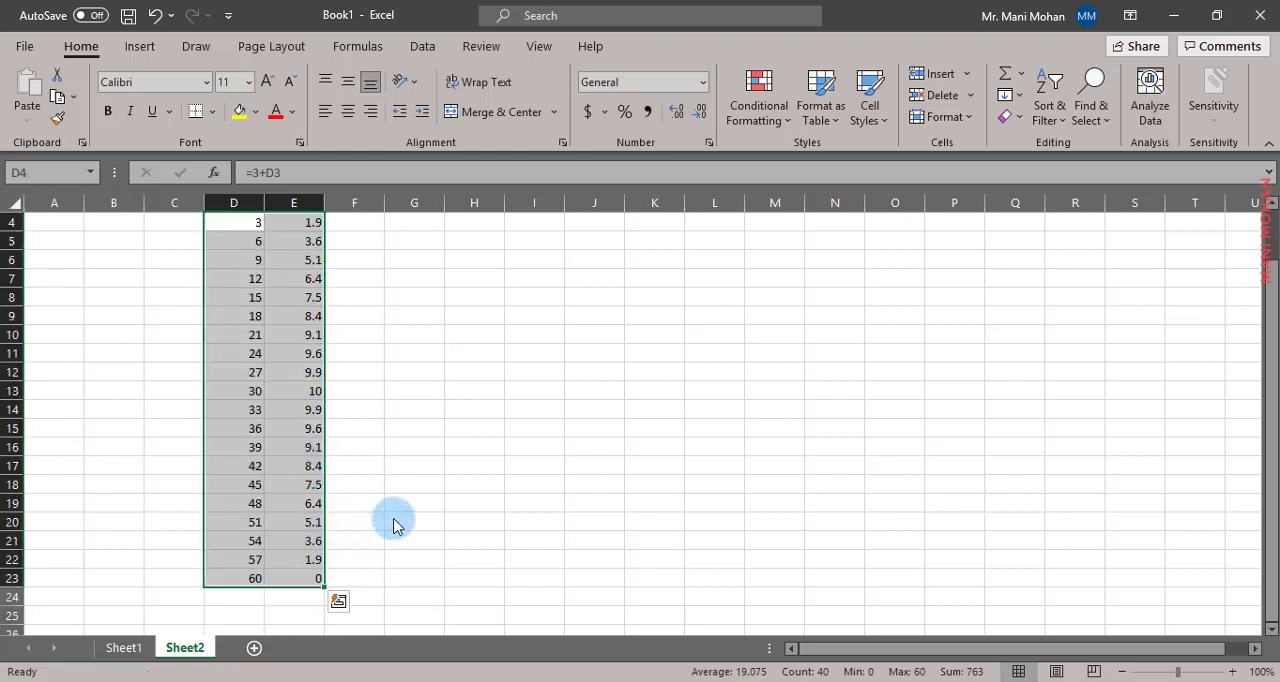
- Check the crown coordinates in row 13 and copy the half-arch coordinates in D3:E13
left_click(249, 397)
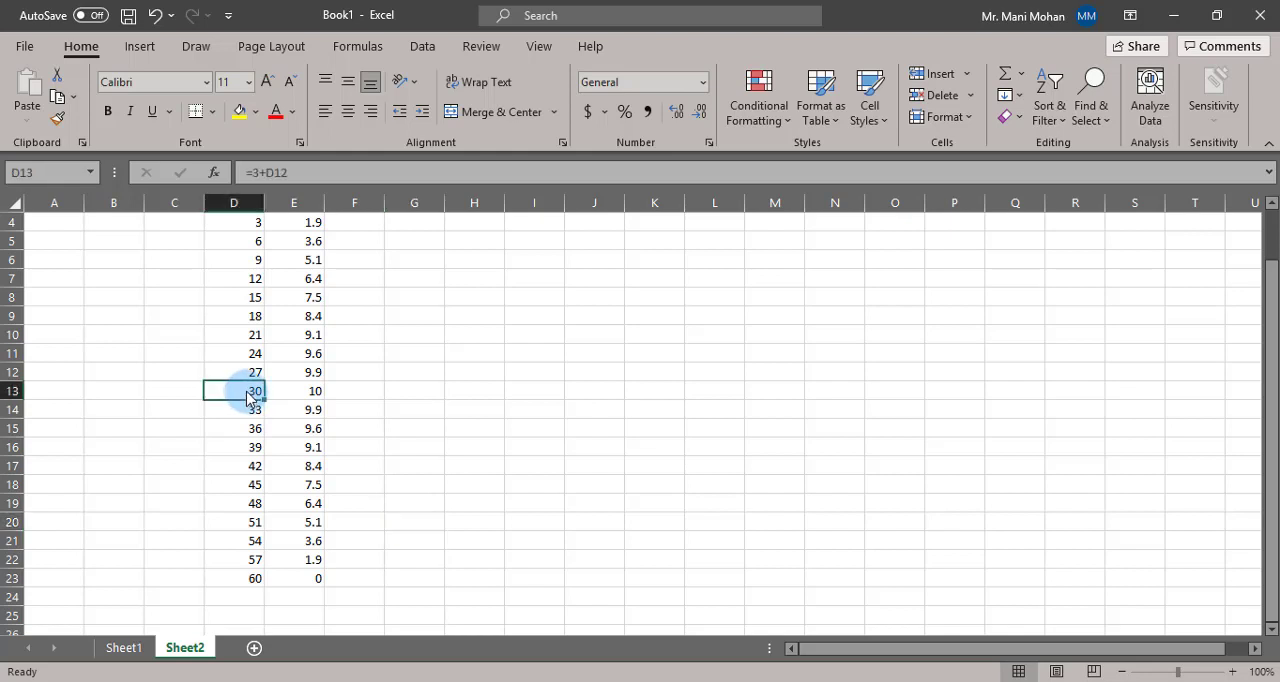
left_click(313, 400)
scroll(323, 380, "up", 1)
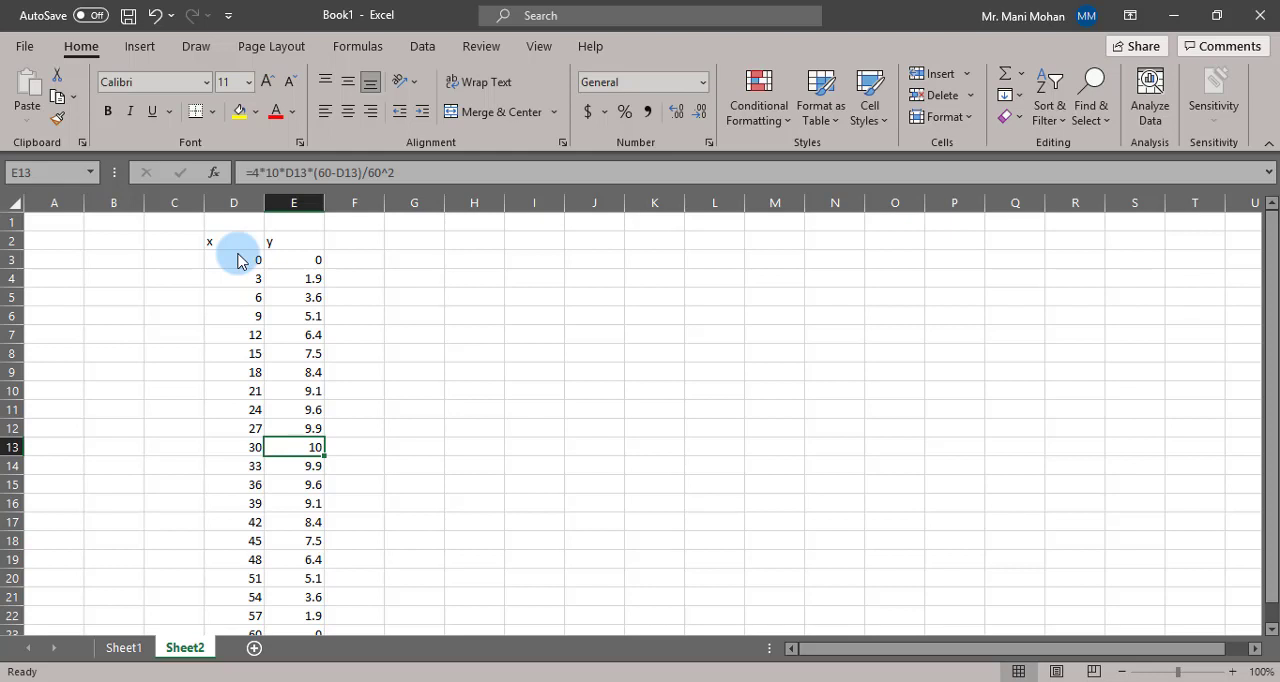
left_click_drag(243, 263, 306, 456)
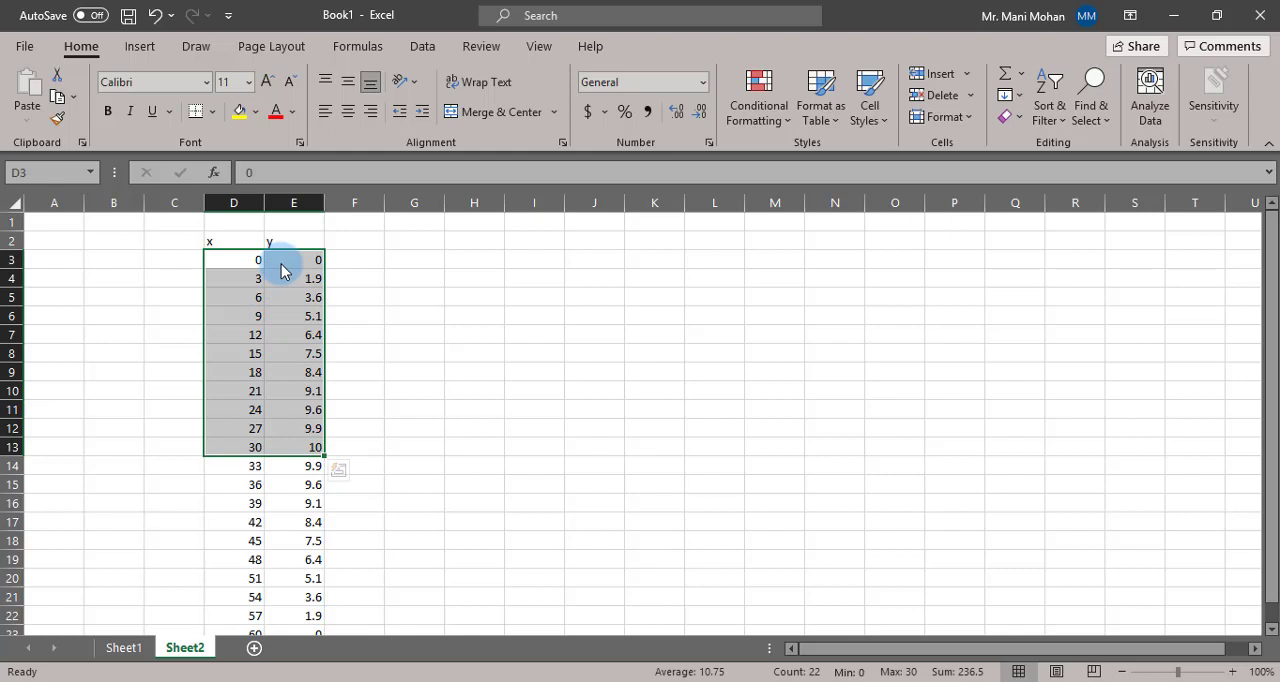
key("ctrl+c")
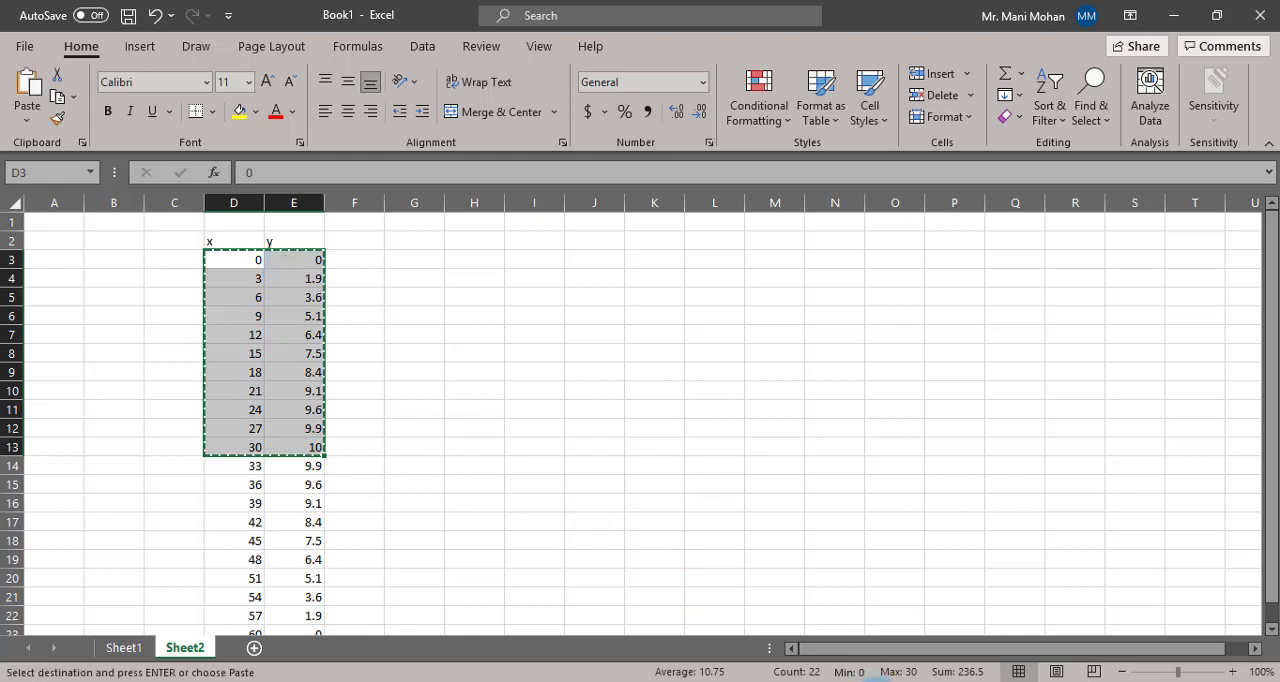
- Switch to STAAD.Pro and create a new analytical model named Structure6 with metric units
left_click(872, 681)
left_click(26, 40)
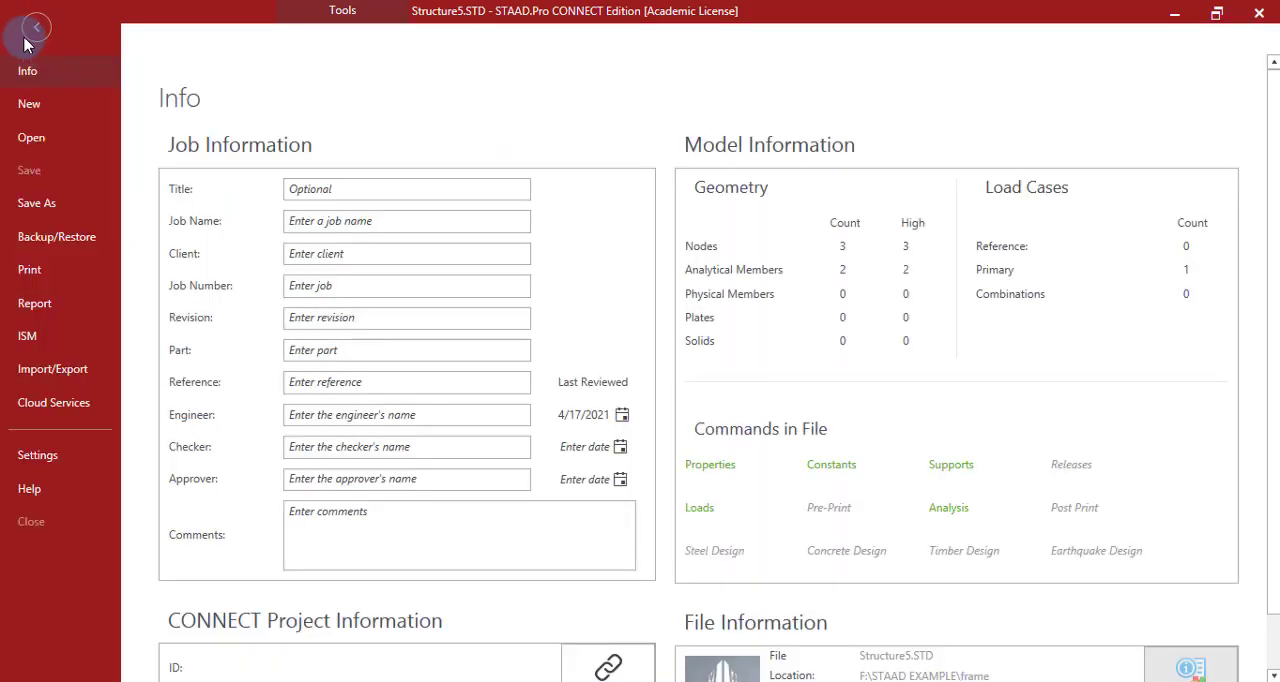
left_click(45, 102)
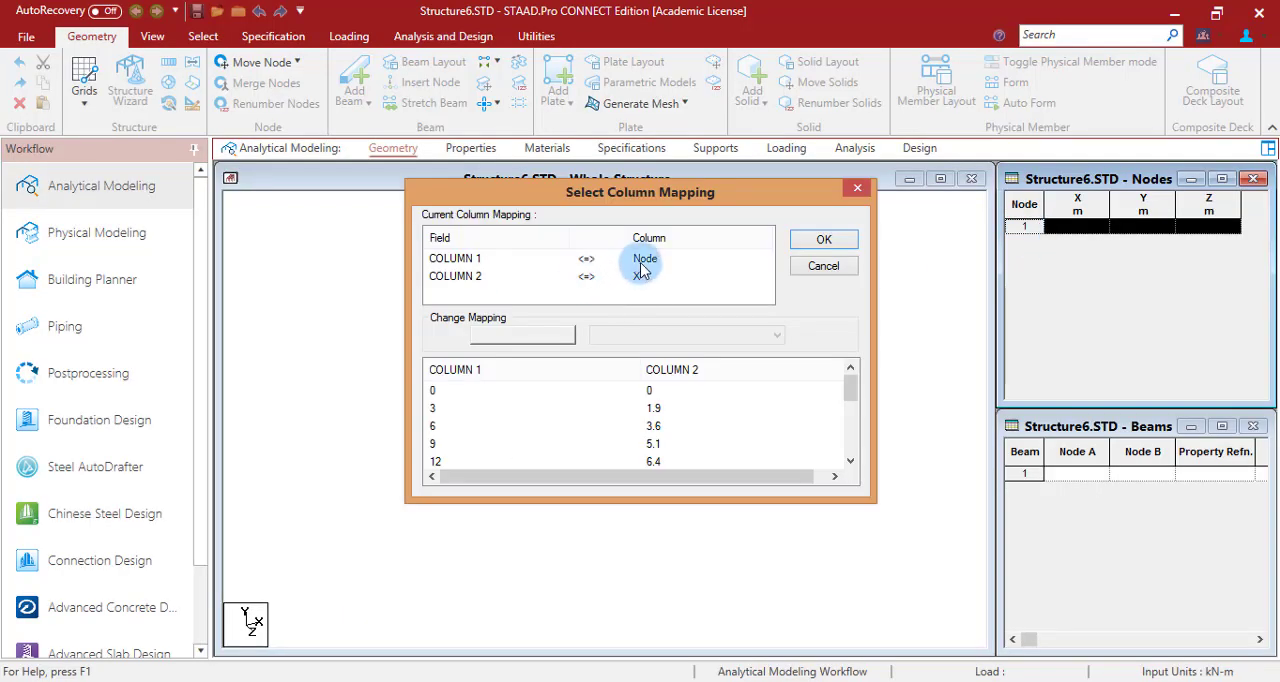
- Paste the copied coordinates into the Nodes table, mapping COLUMN 1 to X and COLUMN 2 to Y
left_click(648, 260)
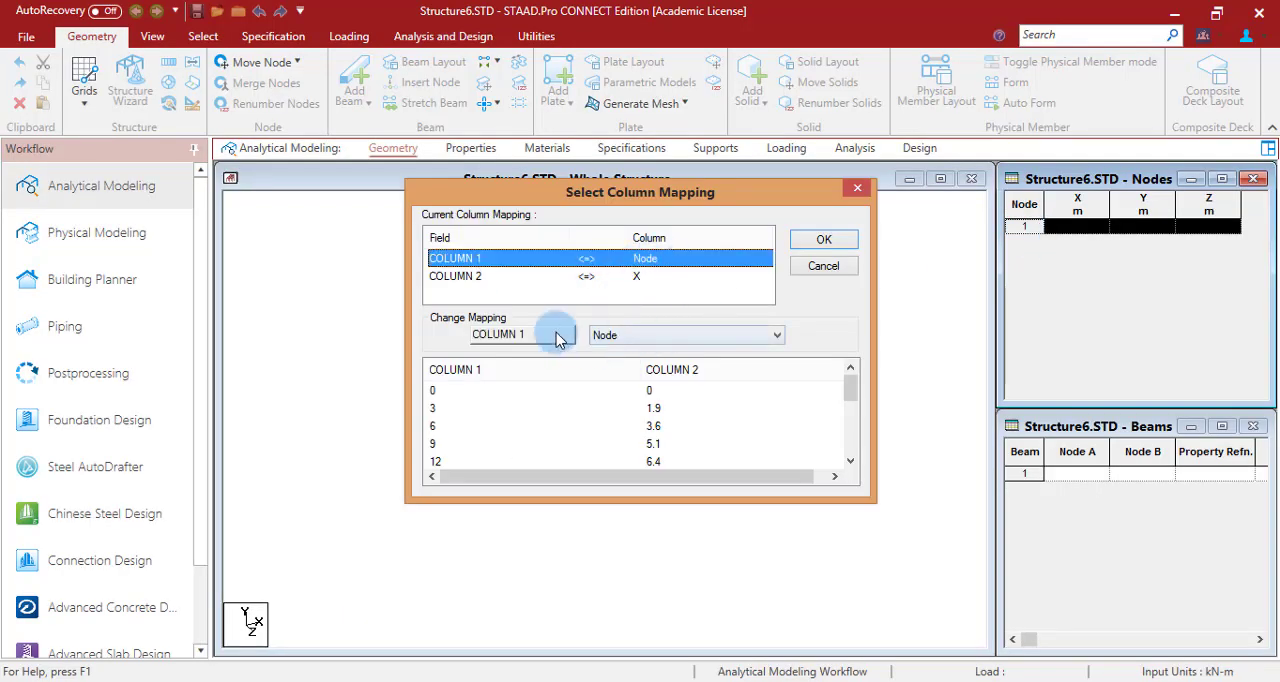
left_click(662, 336)
left_click(622, 377)
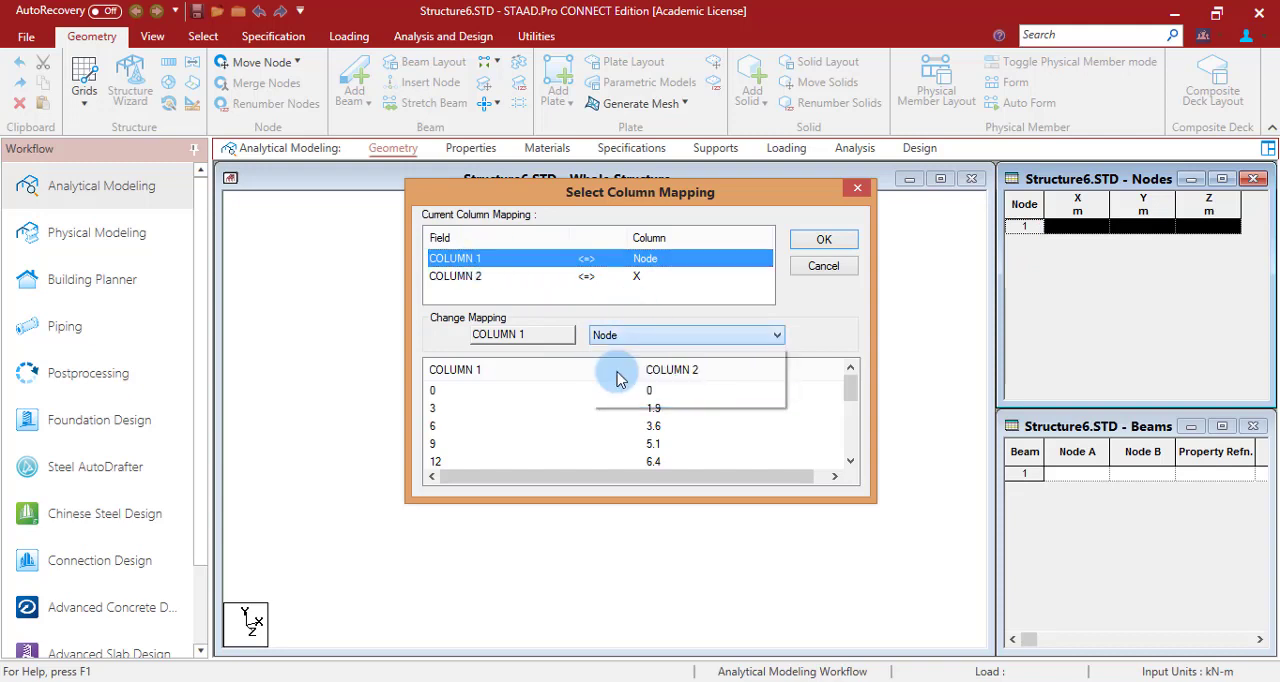
left_click(664, 279)
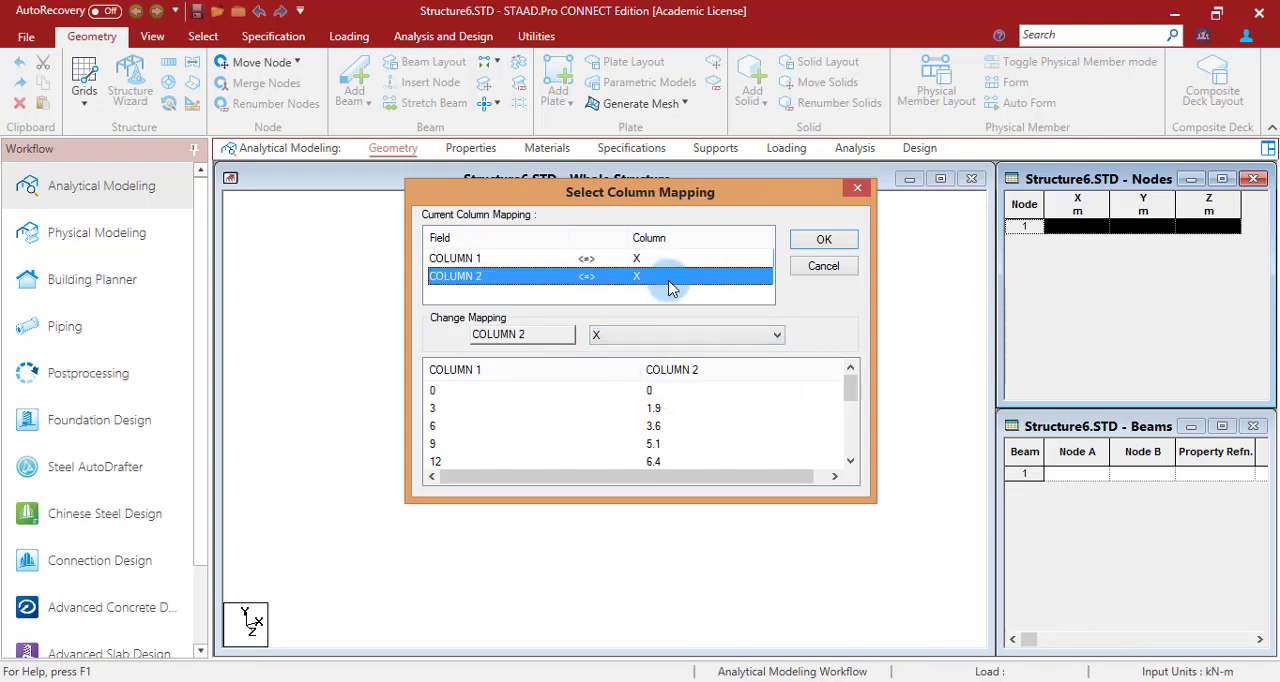
left_click(677, 335)
left_click(665, 395)
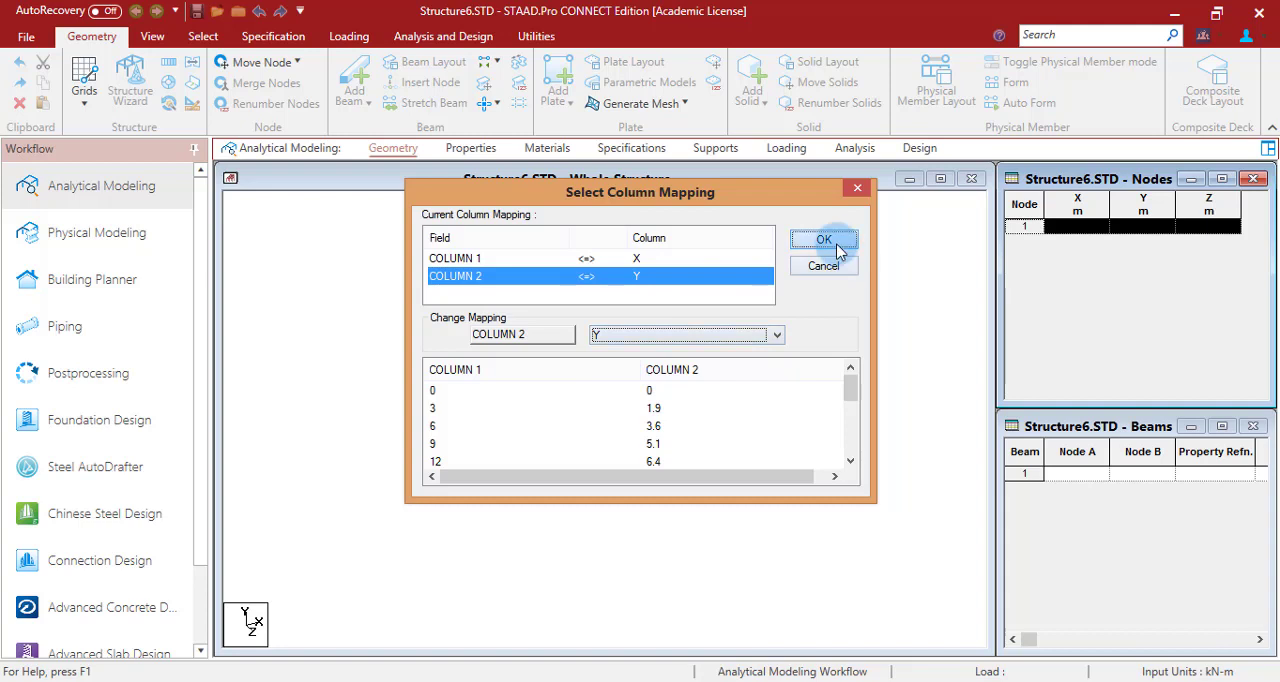
left_click(824, 241)
- In the front view, connect nodes 1 to 11 in sequence with beams to form the left half of the arch
left_click(152, 36)
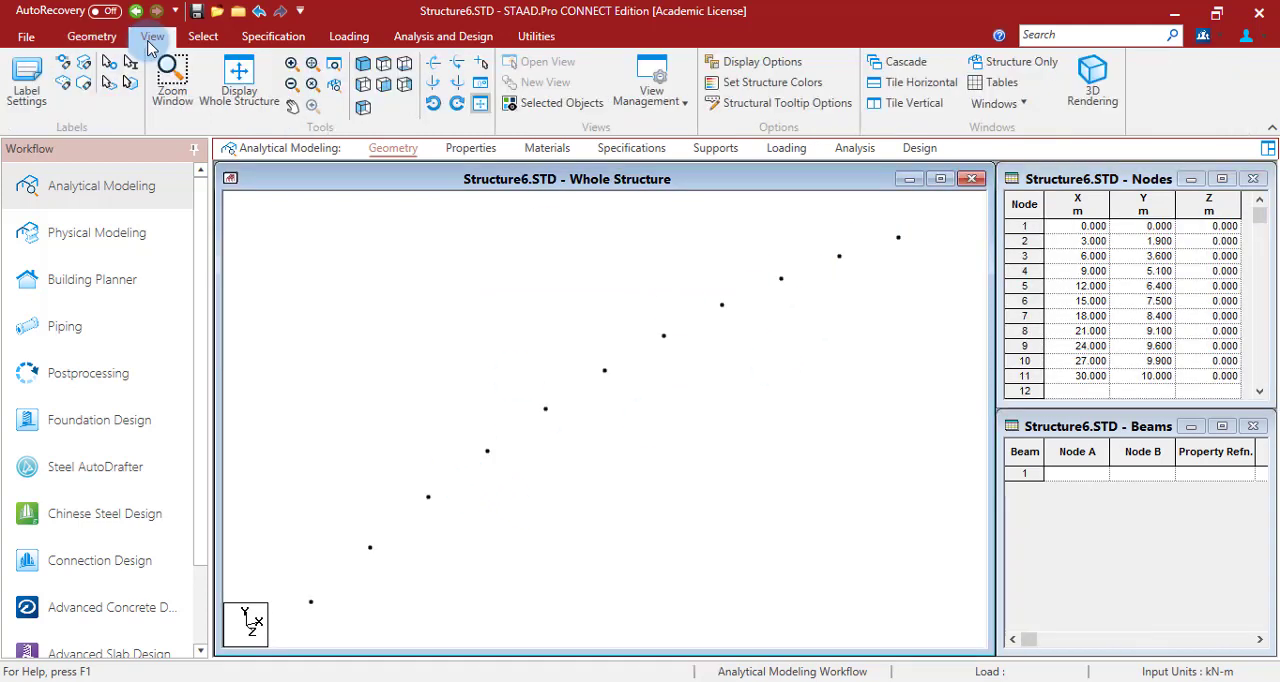
left_click(553, 333)
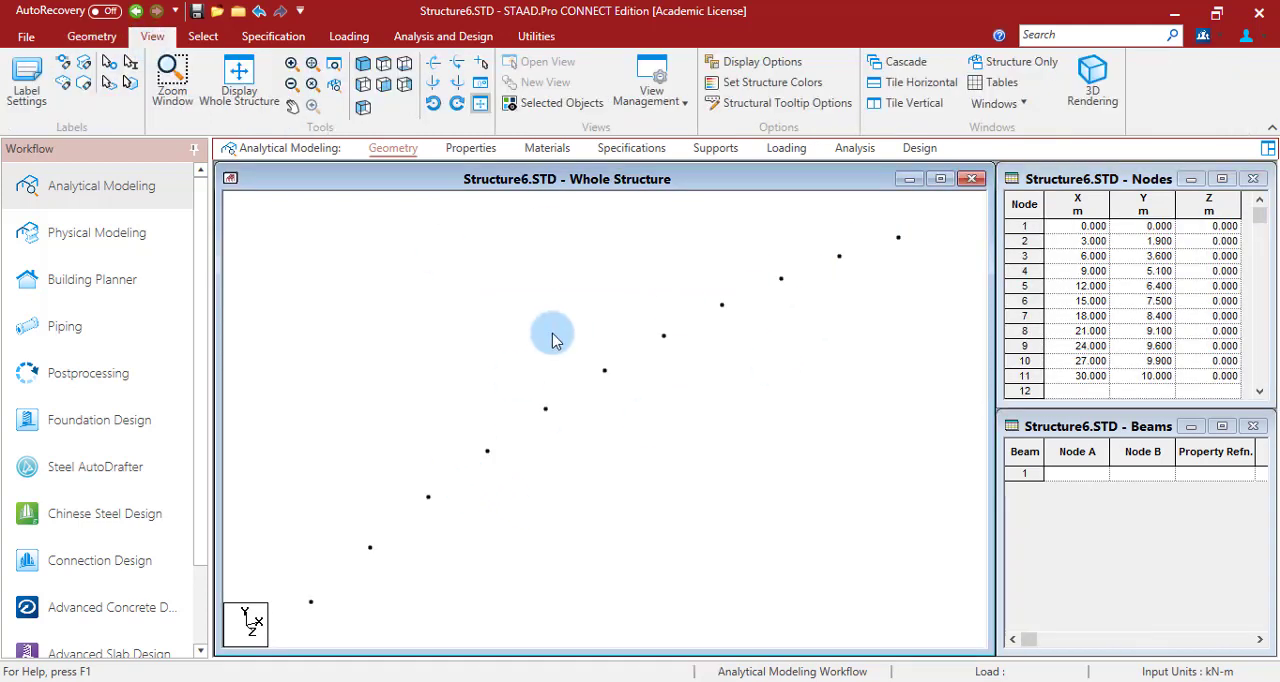
left_click(382, 90)
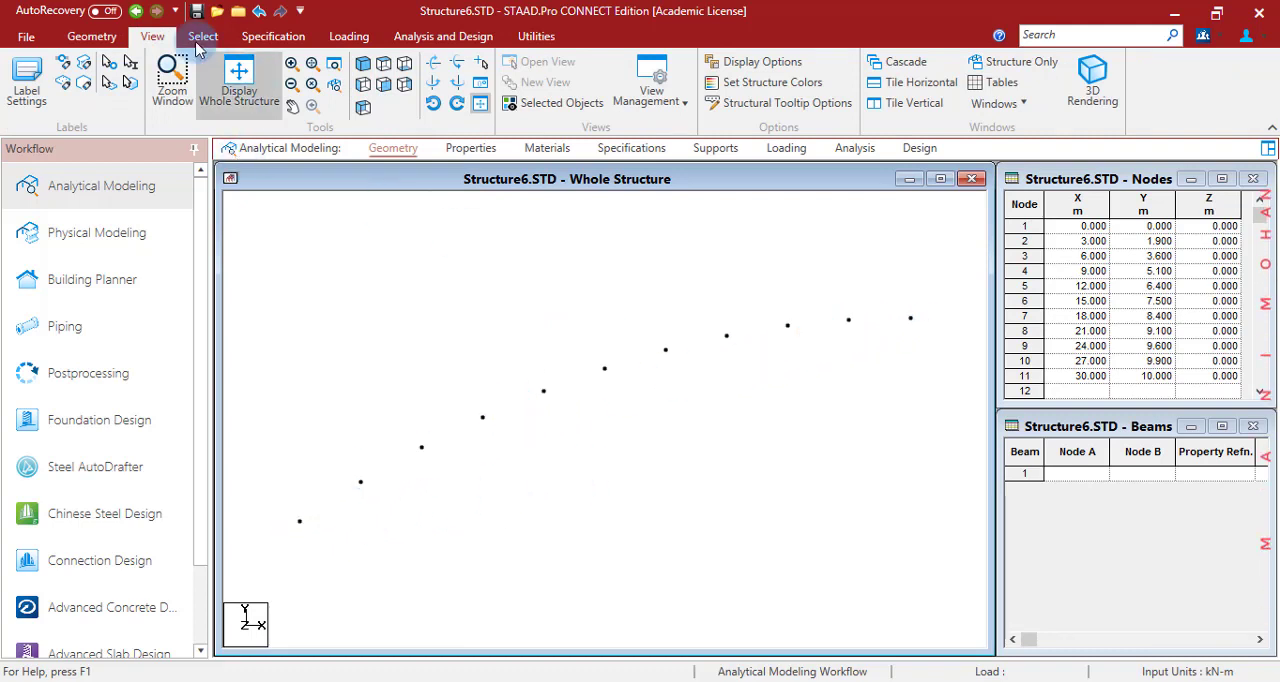
left_click(91, 36)
left_click(354, 80)
left_click(299, 521)
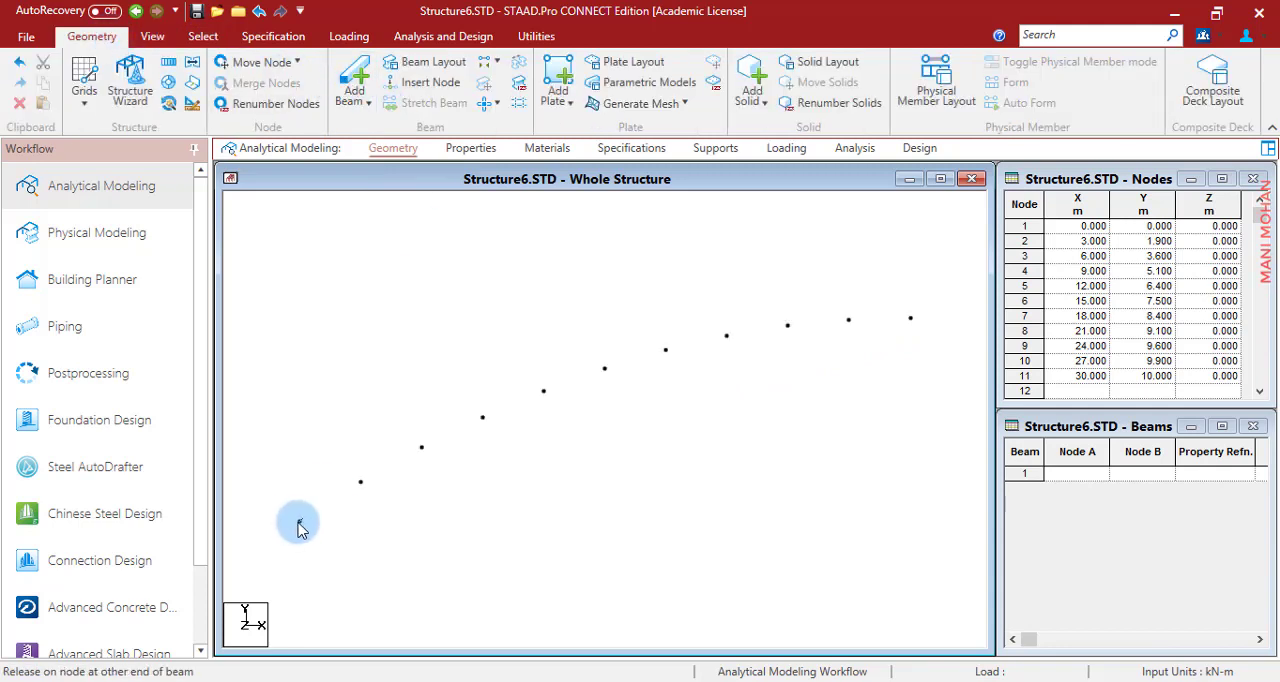
left_click(361, 482)
left_click(421, 447)
left_click(484, 419)
left_click(730, 391)
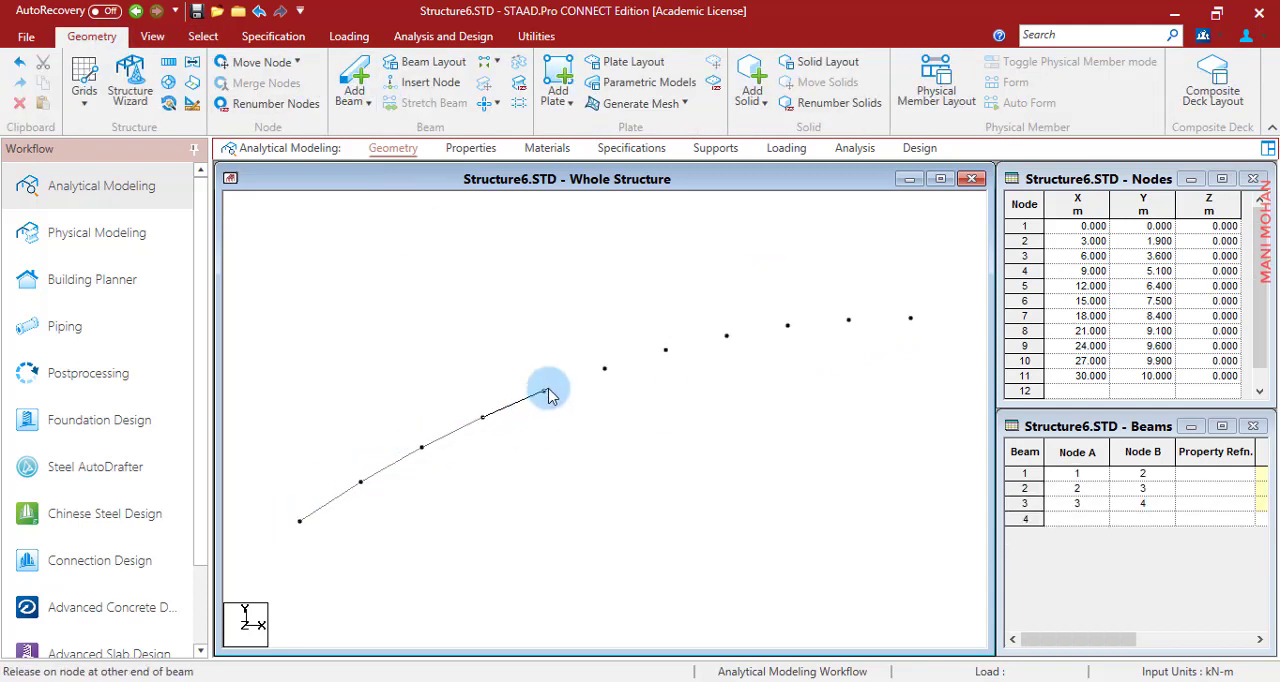
left_click(543, 391)
left_click(604, 368)
left_click(665, 350)
left_click(726, 335)
left_click(787, 325)
left_click(848, 320)
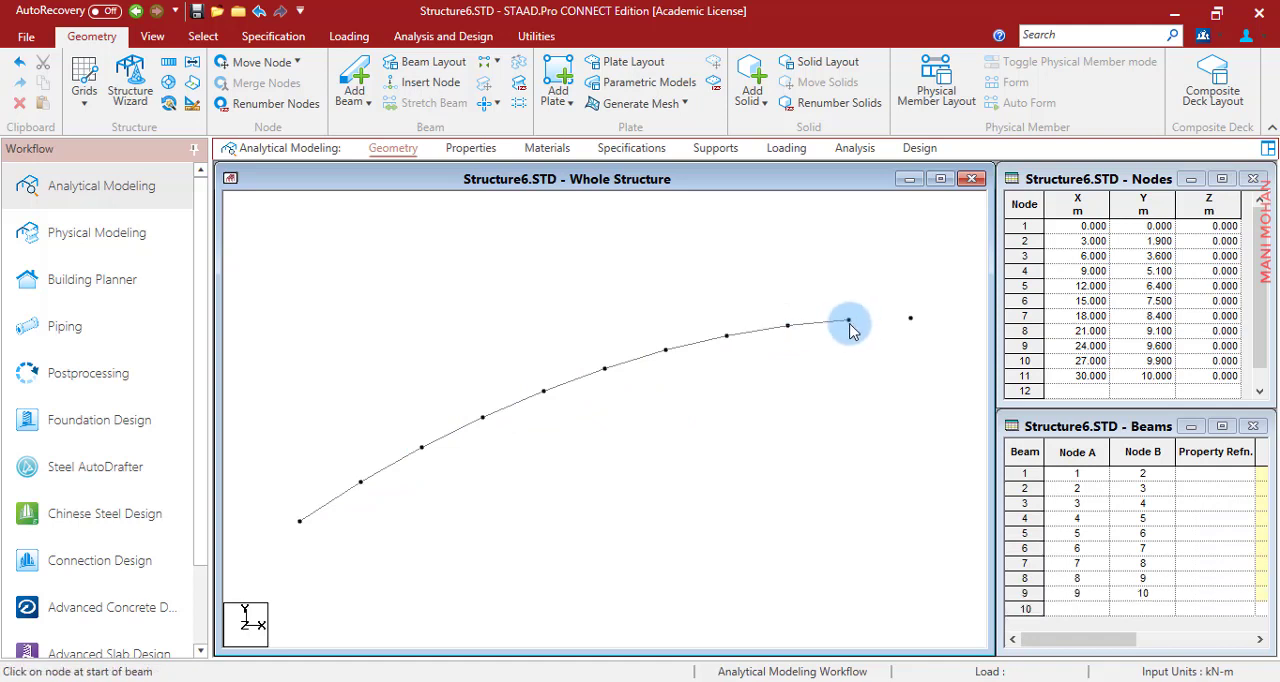
left_click(910, 318)
scroll(737, 366, "down", 1)
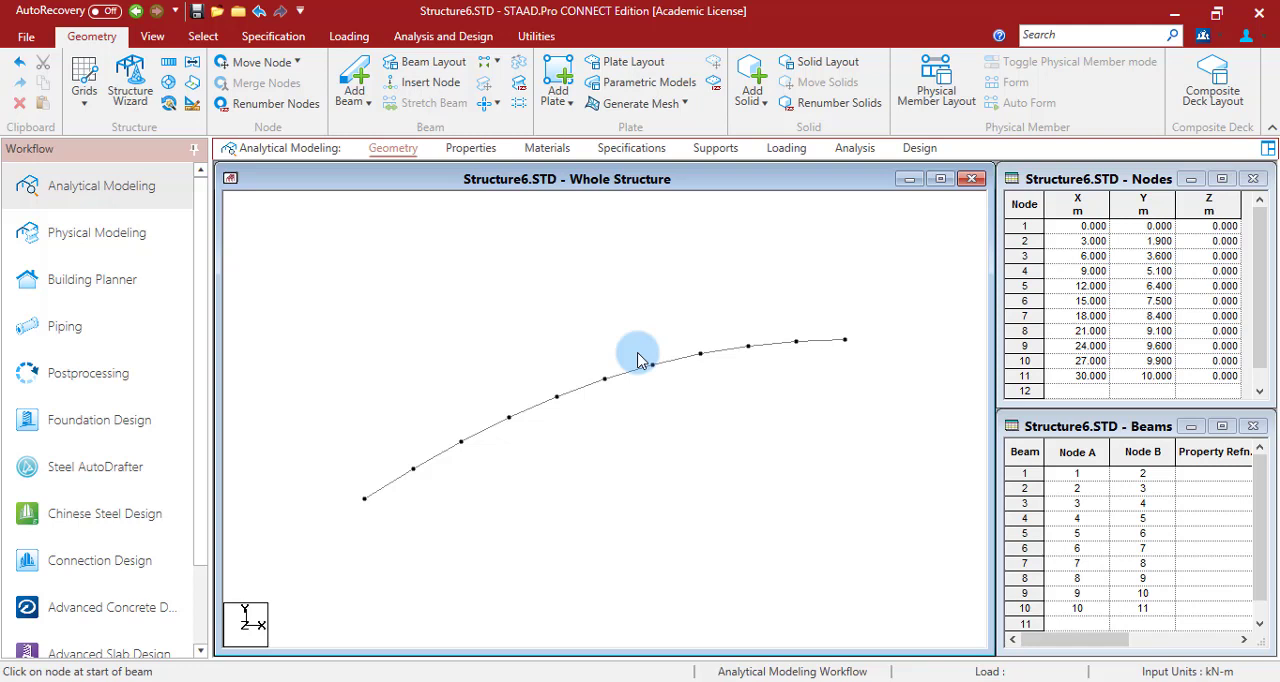
- Define a rectangular concrete section with YD 0.35 m and ZD 0.45 m
left_click(471, 148)
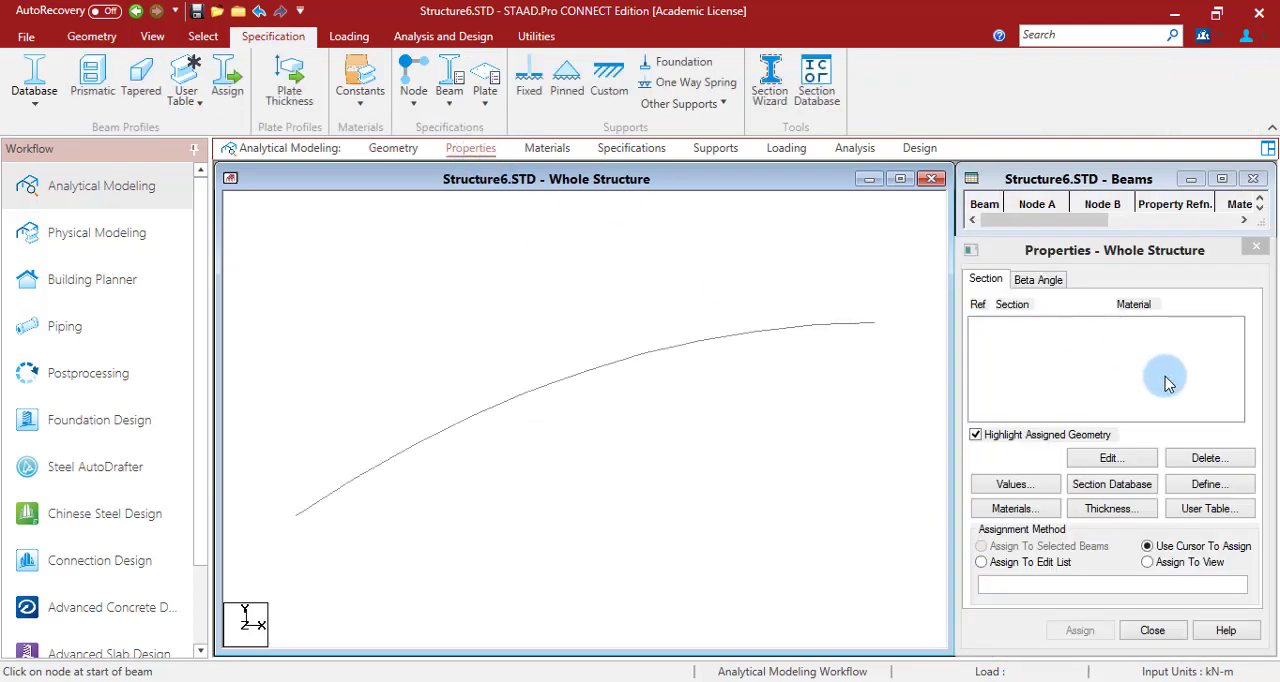
left_click(1200, 492)
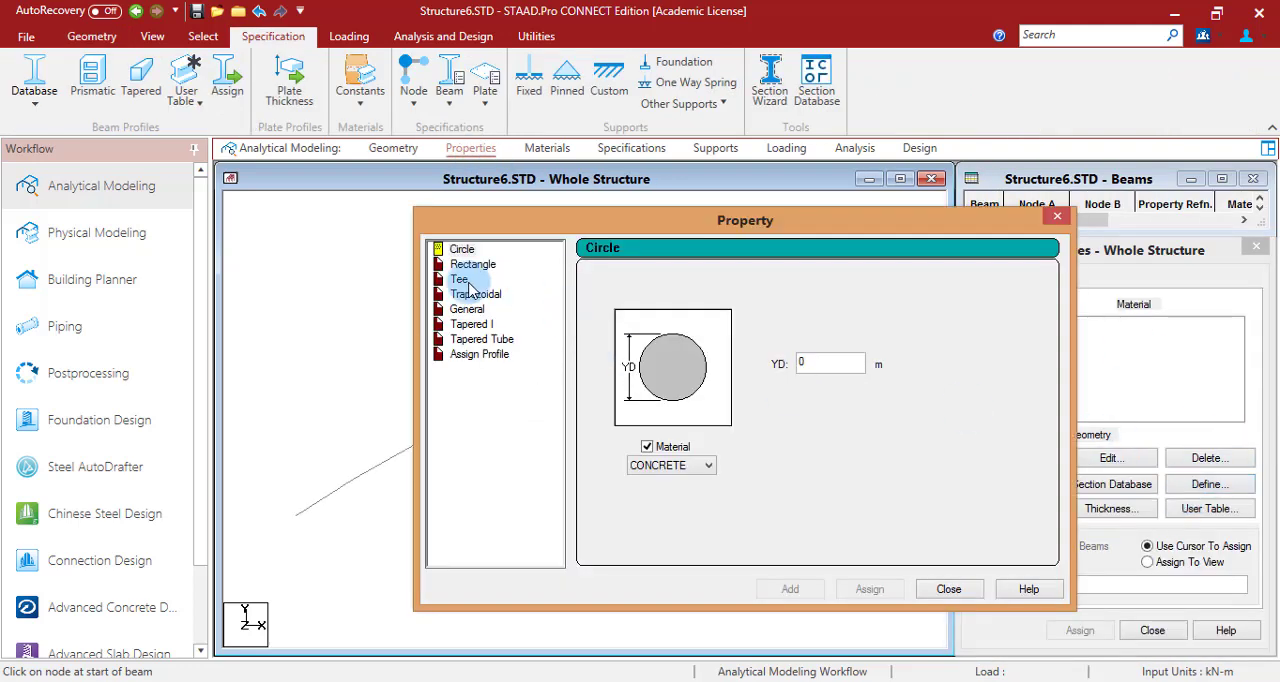
left_click(472, 266)
left_click(808, 354)
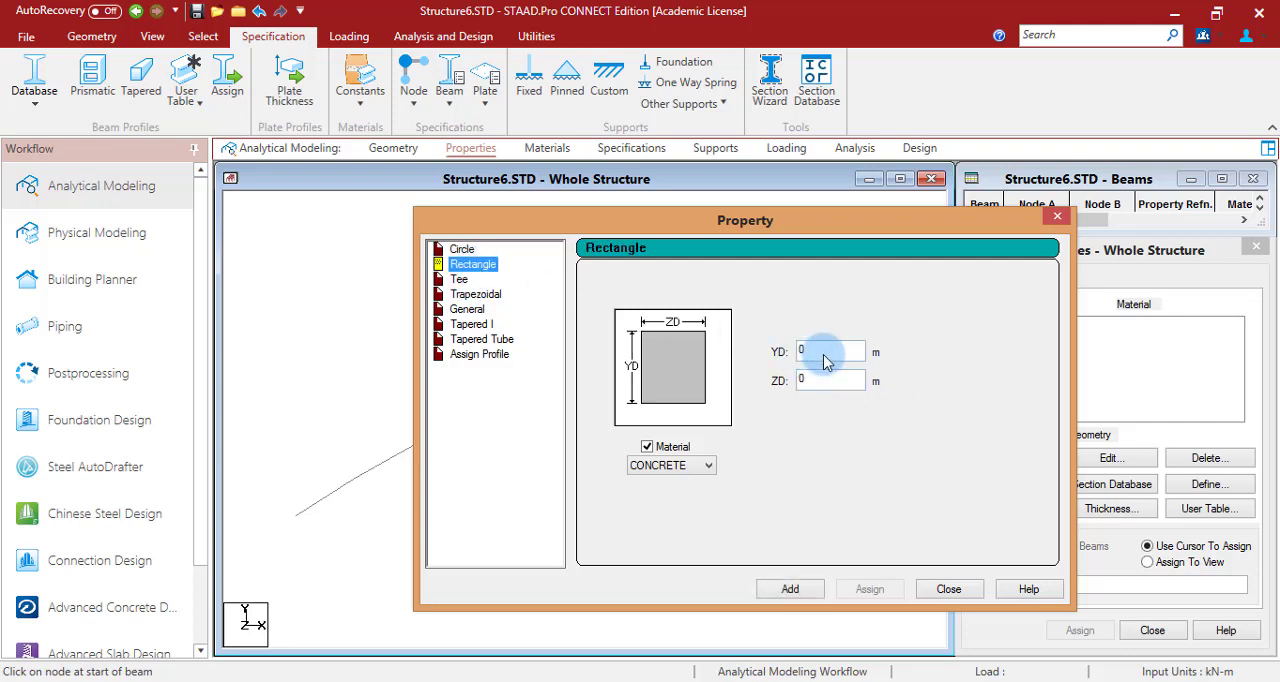
type(".35")
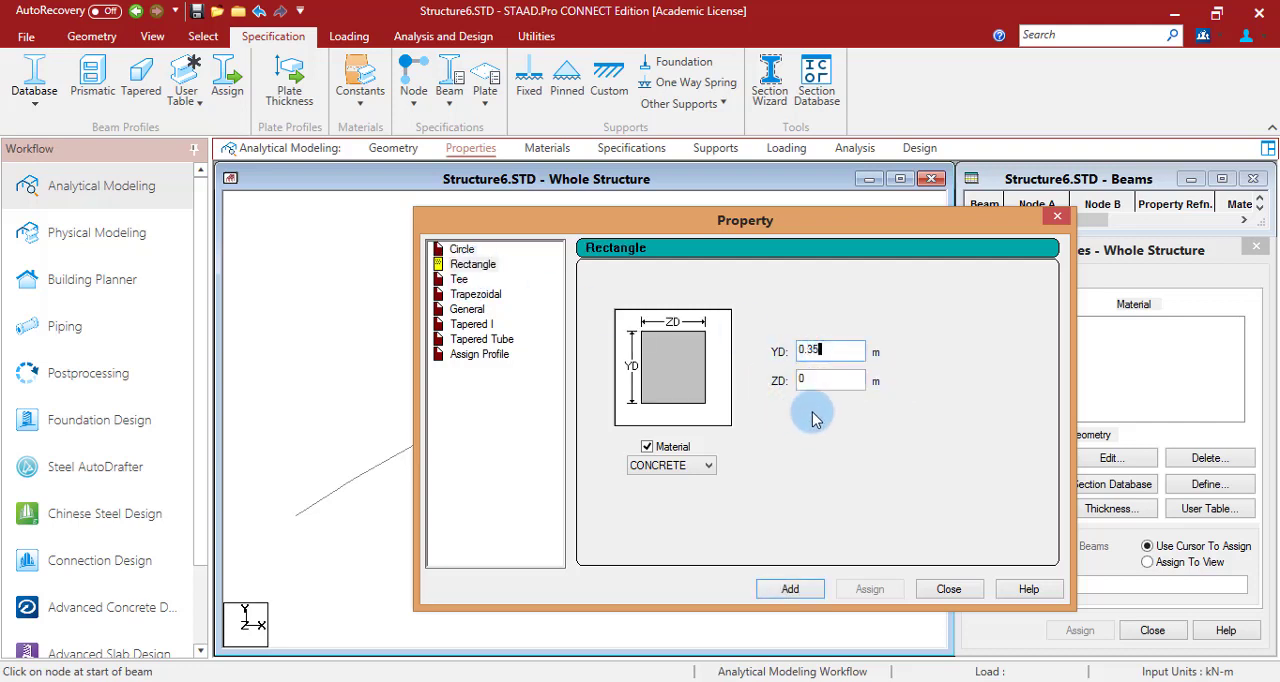
left_click(836, 385)
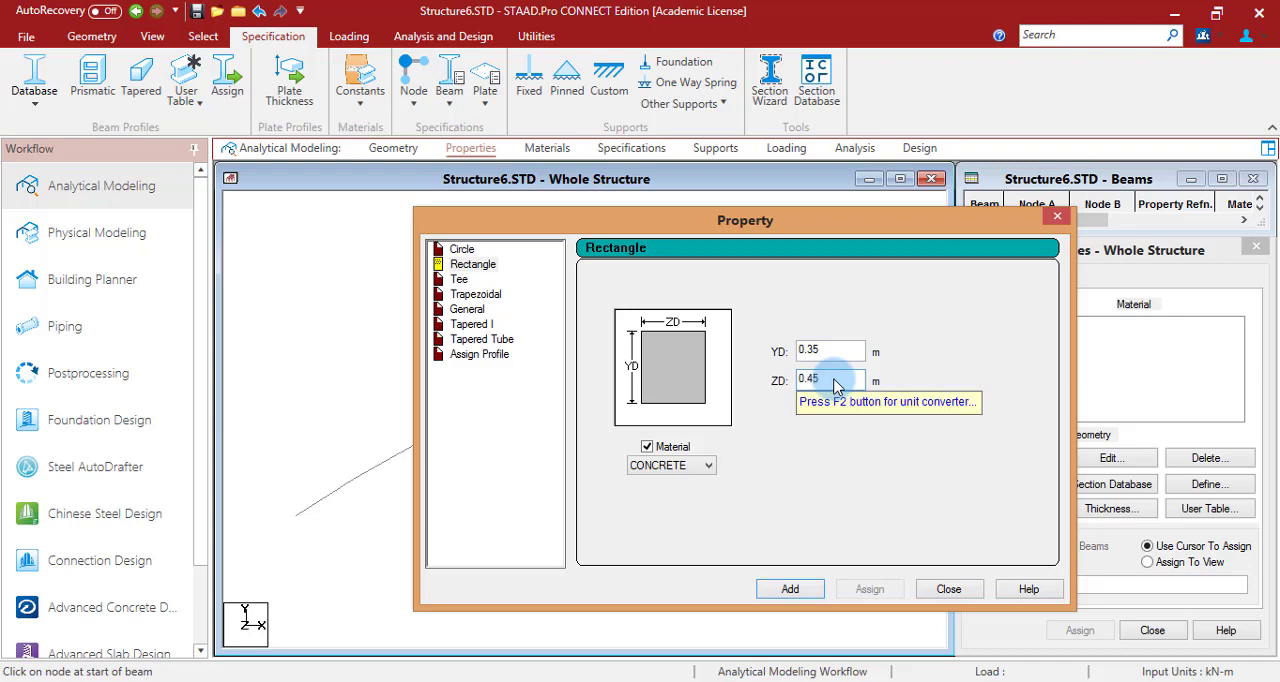
left_click(665, 466)
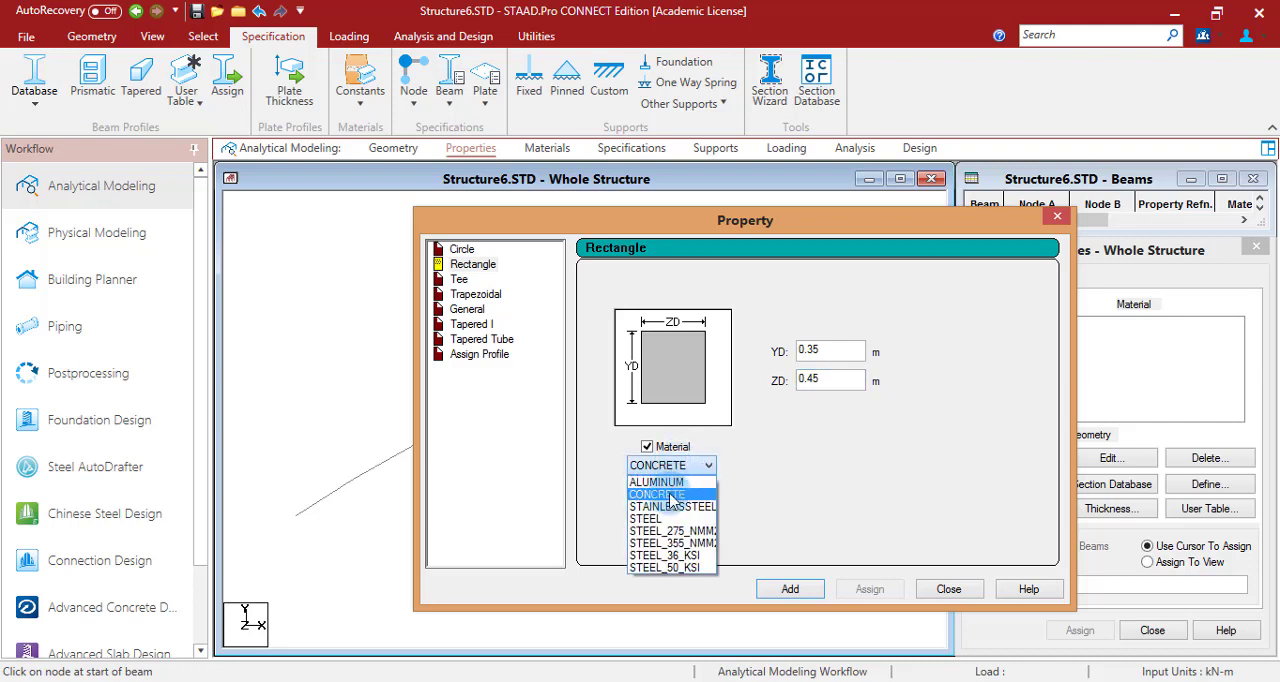
left_click(672, 496)
left_click(790, 589)
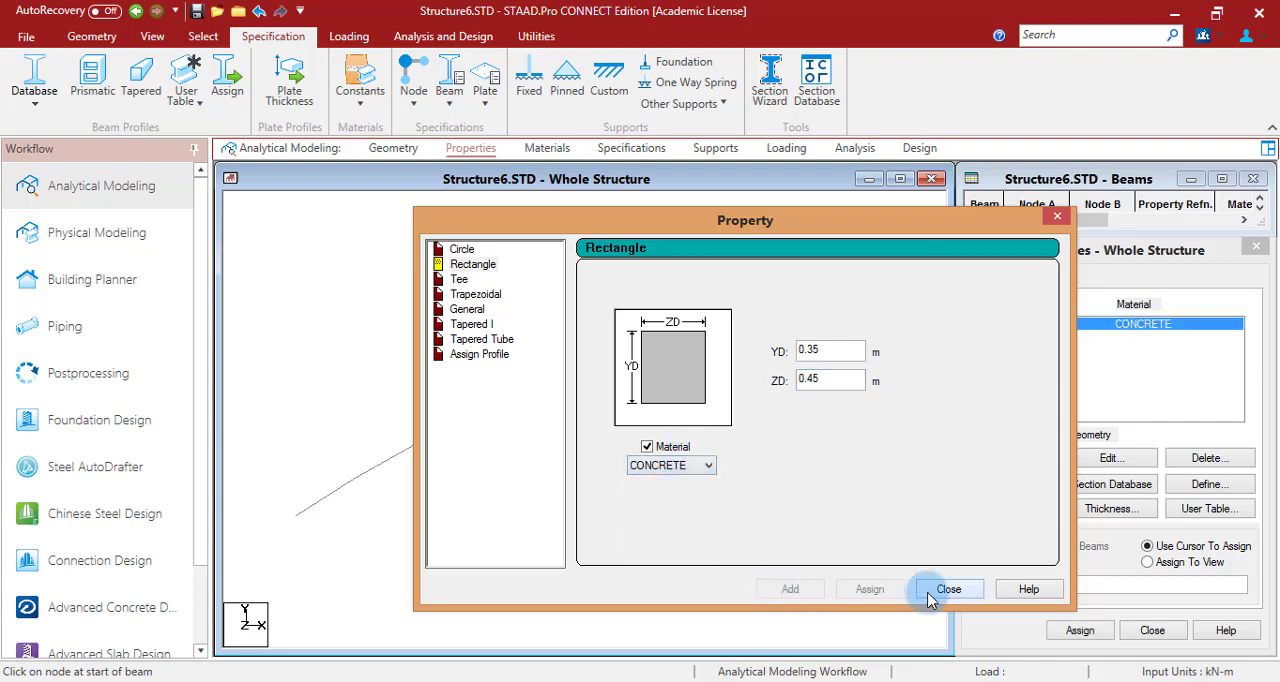
left_click(930, 596)
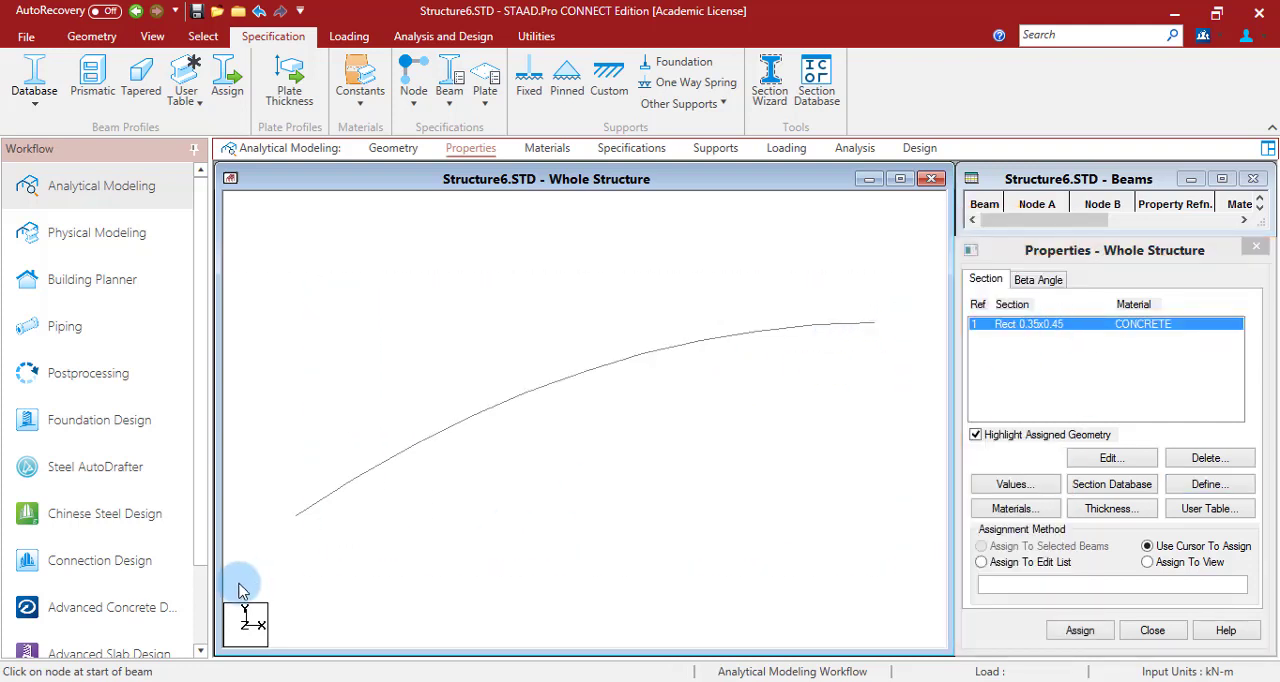
- Assign the Rect 0.35x0.45 section to all arch beams and review their material assignment
key("ctrl+a")
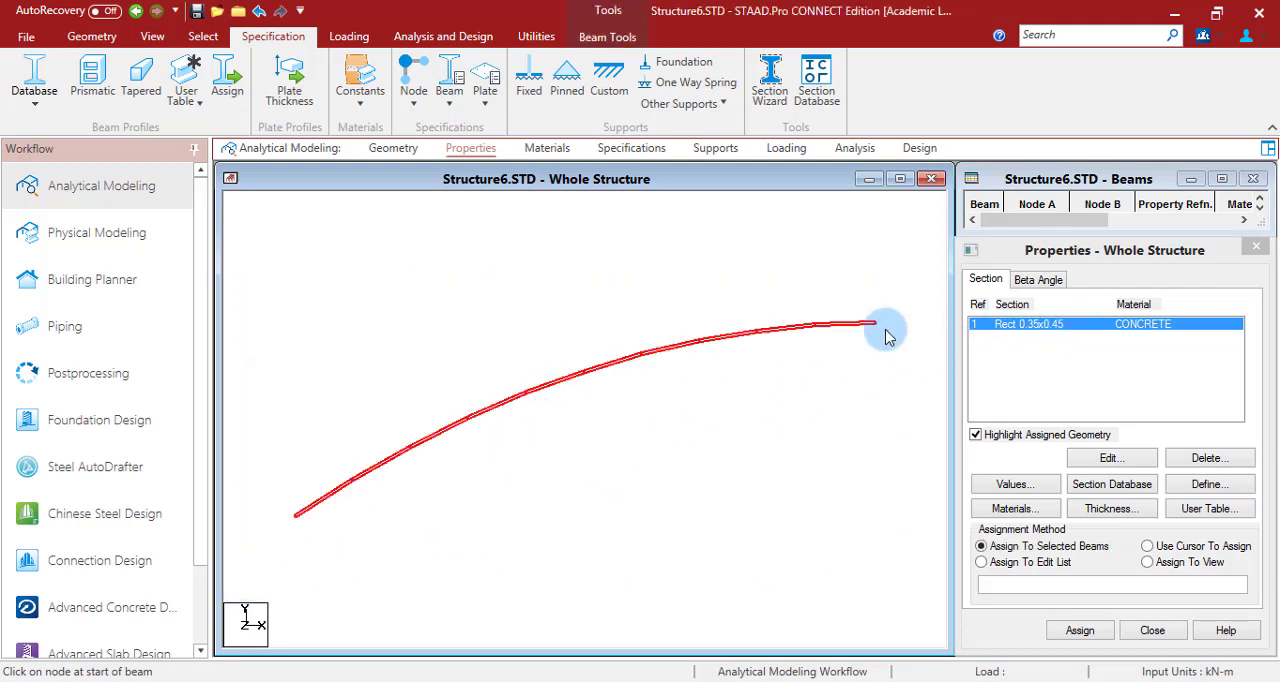
left_click(1070, 630)
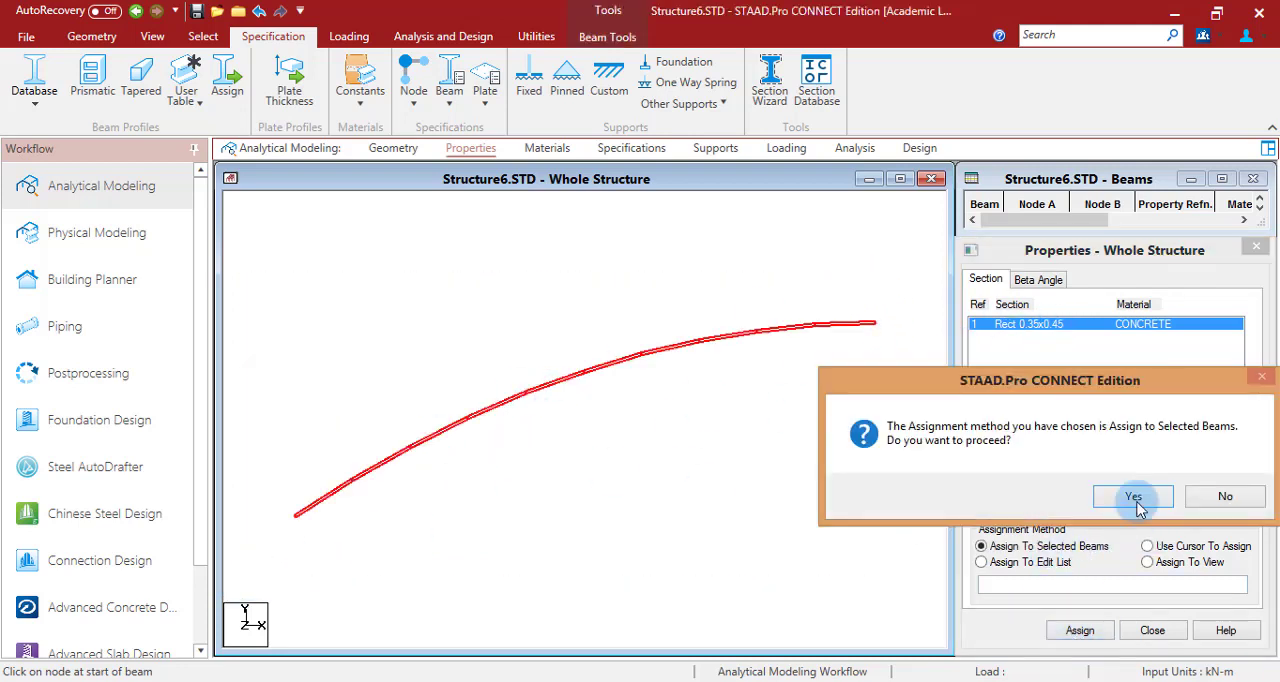
left_click(1136, 505)
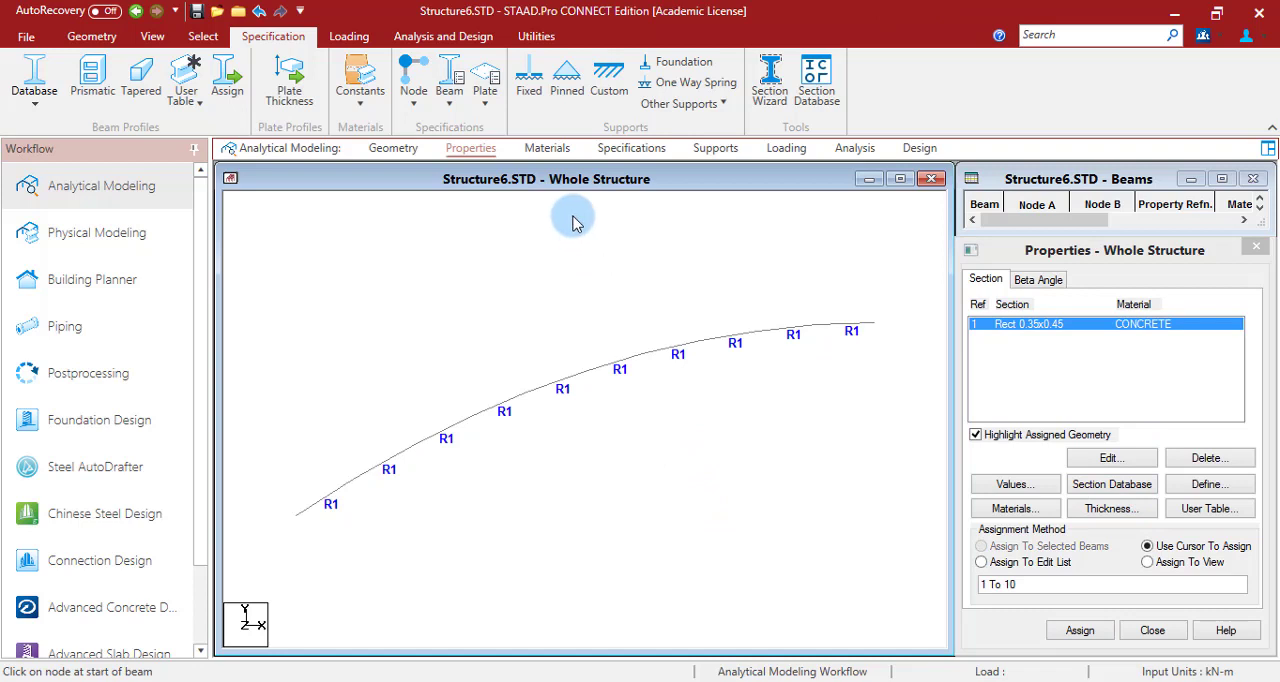
left_click(547, 148)
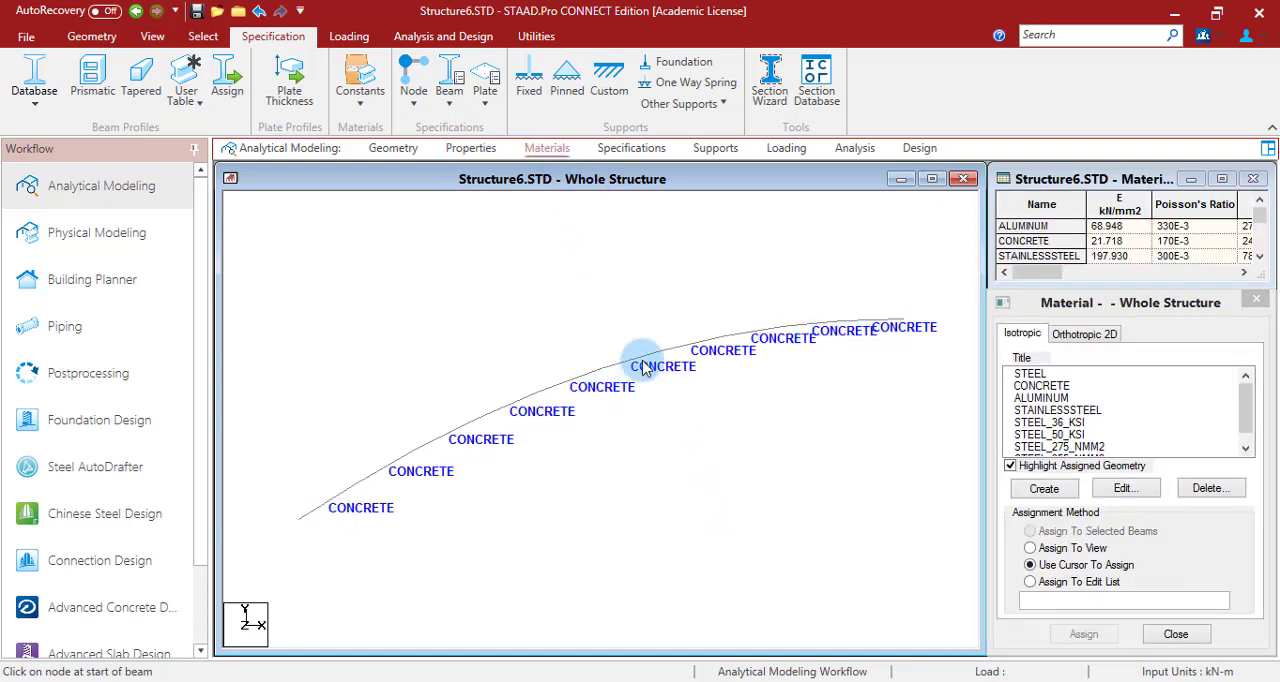
- Check which end of beam 10 is at the crown, then create an End release of MZ and assign it to that beam
left_click(633, 148)
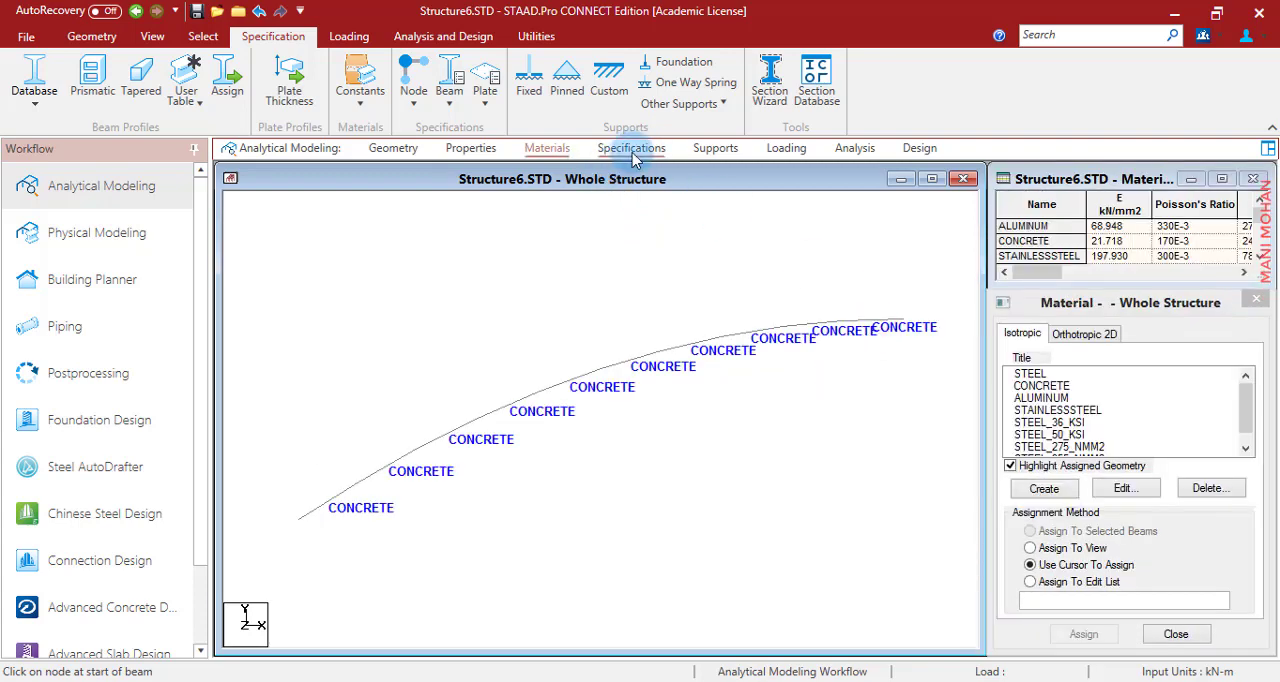
left_click(633, 148)
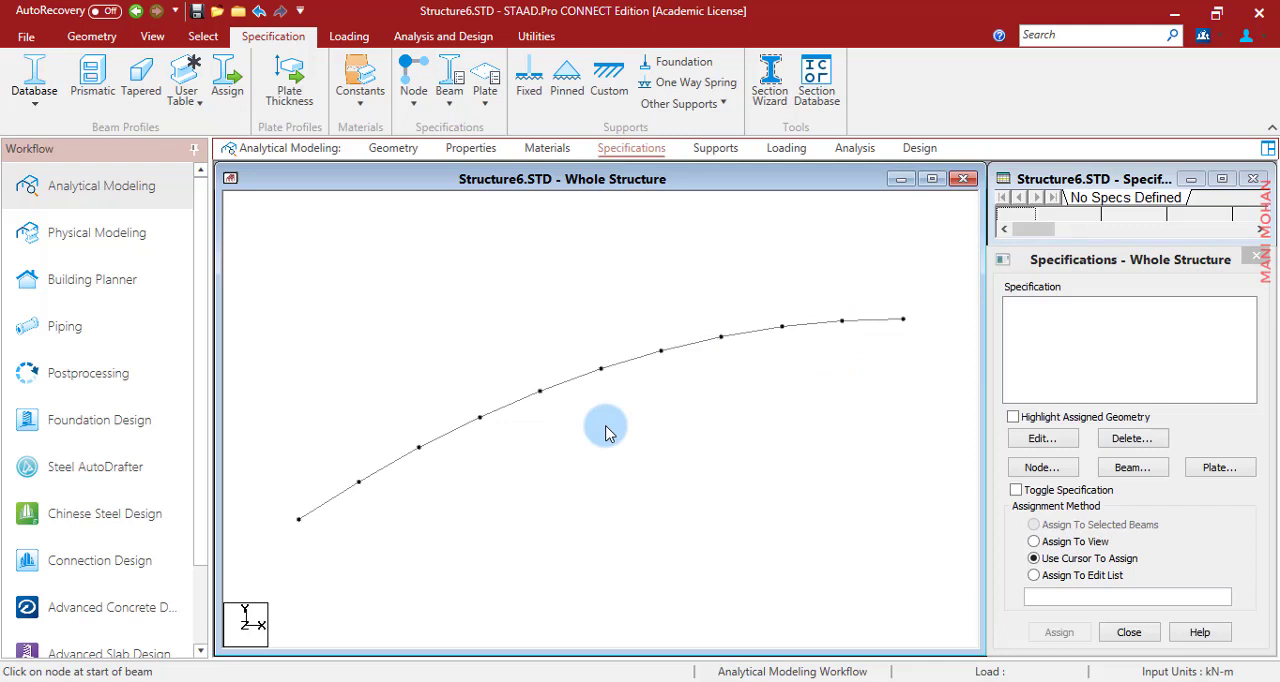
left_click(872, 322)
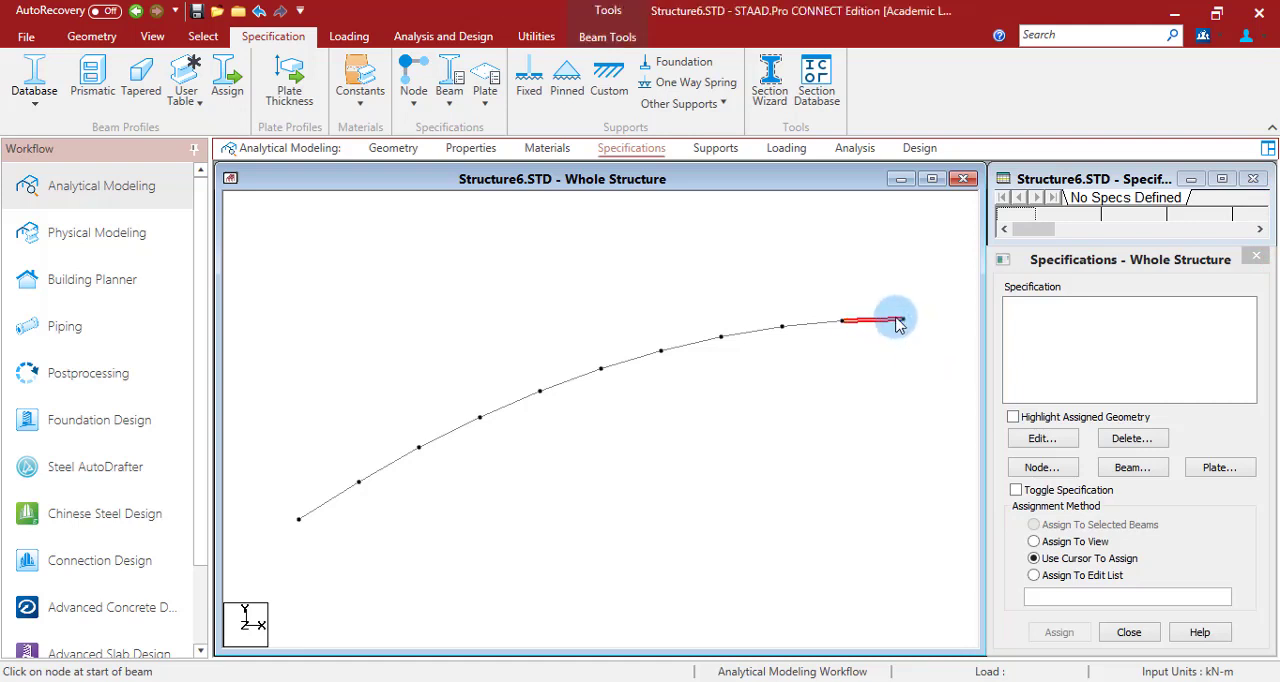
left_click(906, 352)
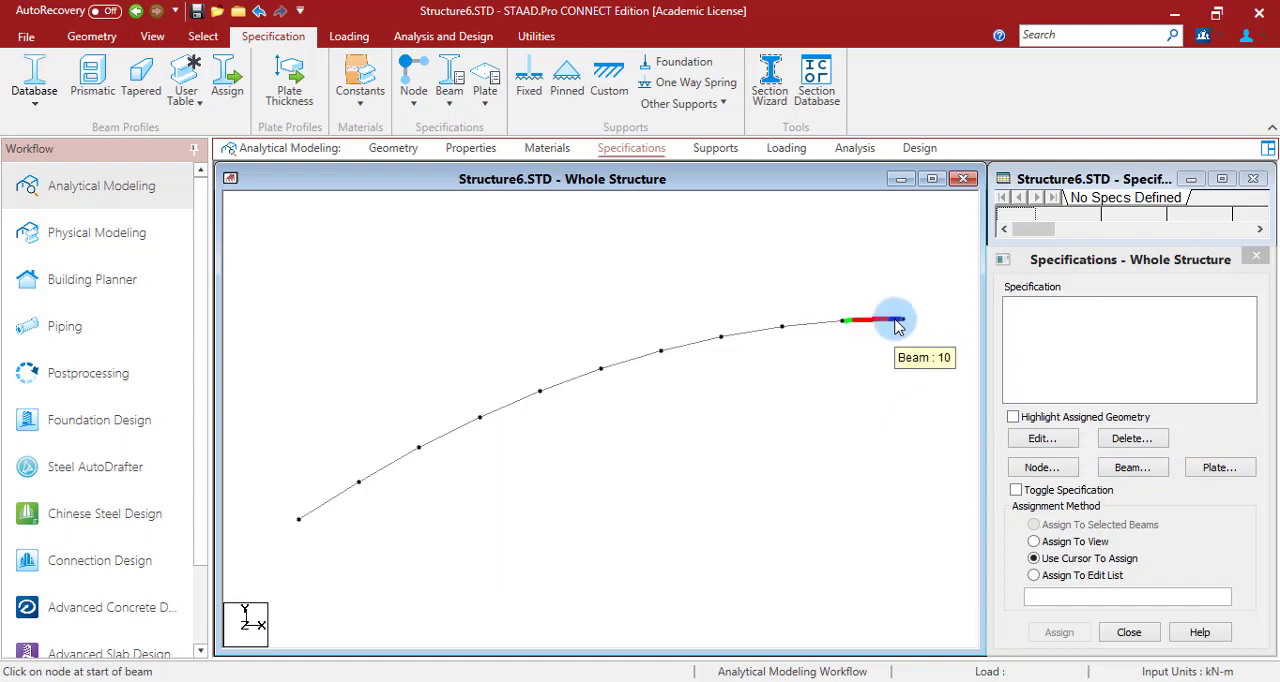
left_click(1132, 467)
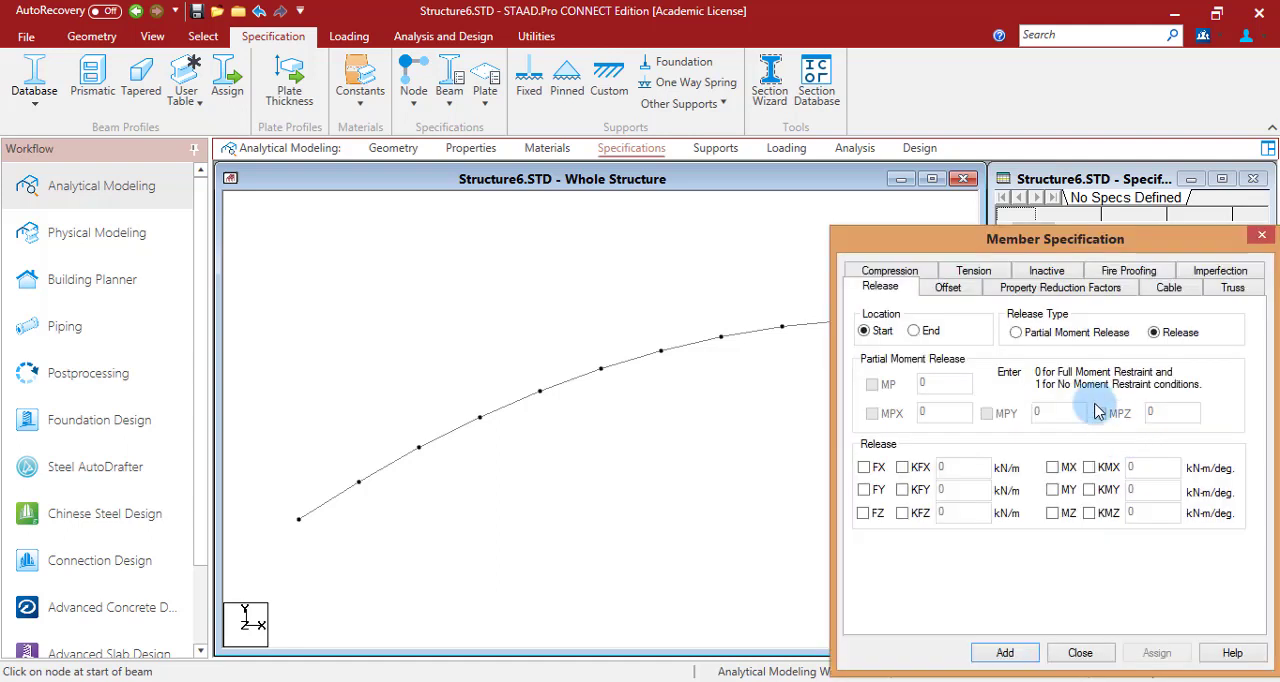
left_click(915, 331)
left_click(1052, 513)
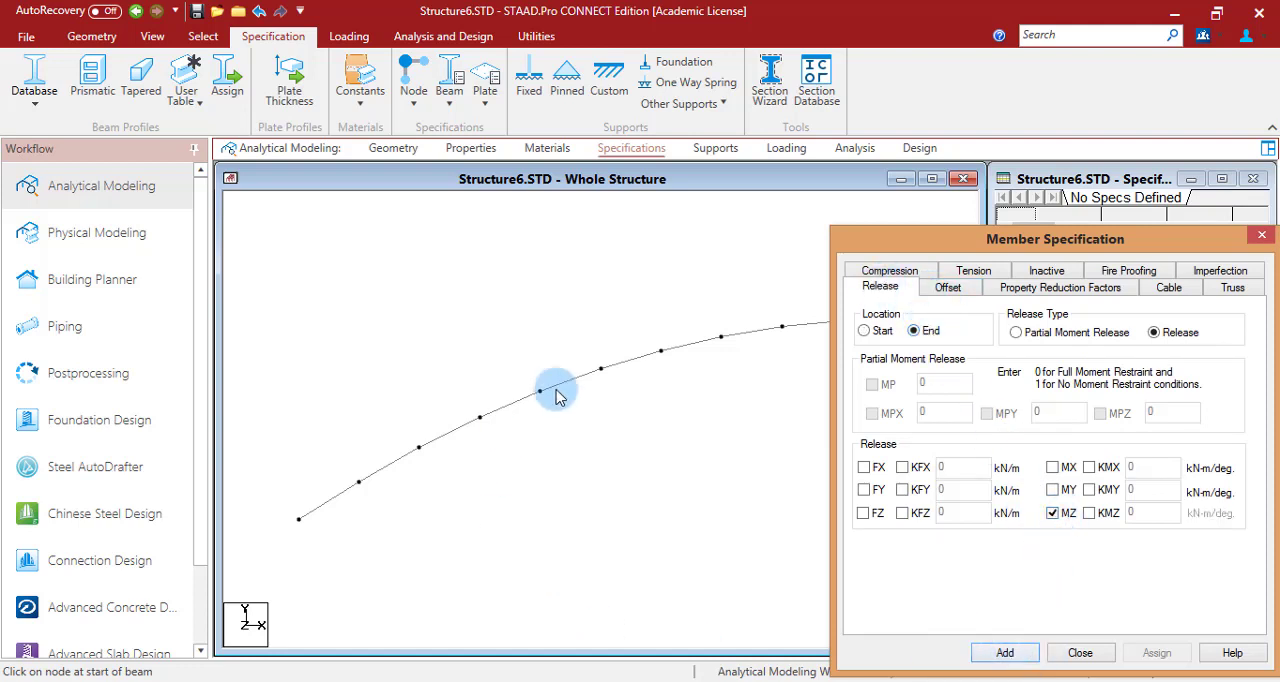
left_click(1019, 655)
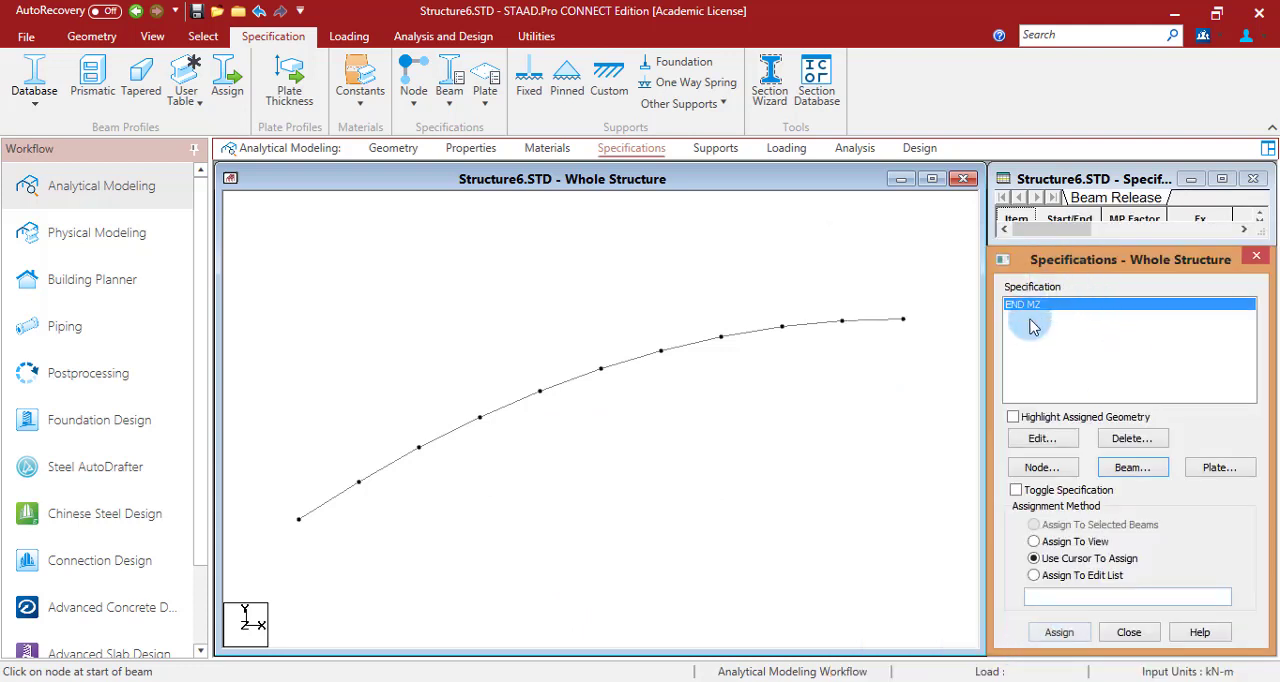
left_click(1058, 632)
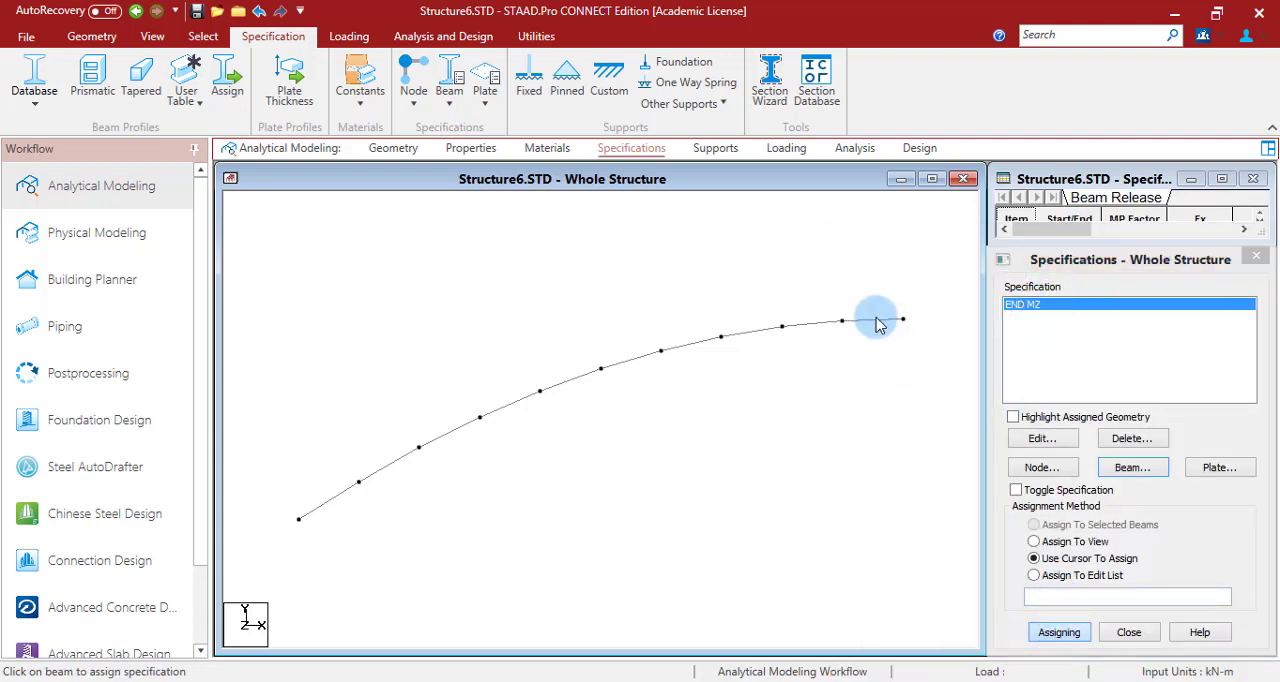
left_click(878, 321)
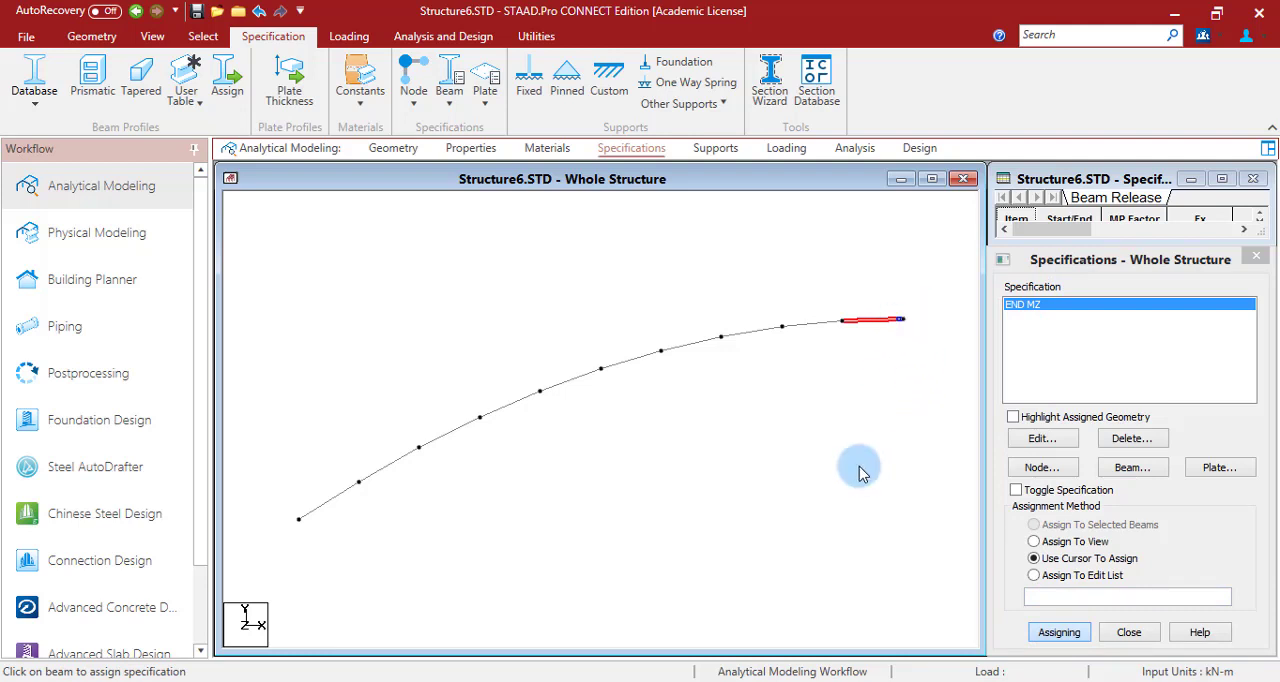
- Check the supports on the PowerPoint arch slide, then create a pinned support in STAAD.Pro and assign it to node 1
left_click(716, 148)
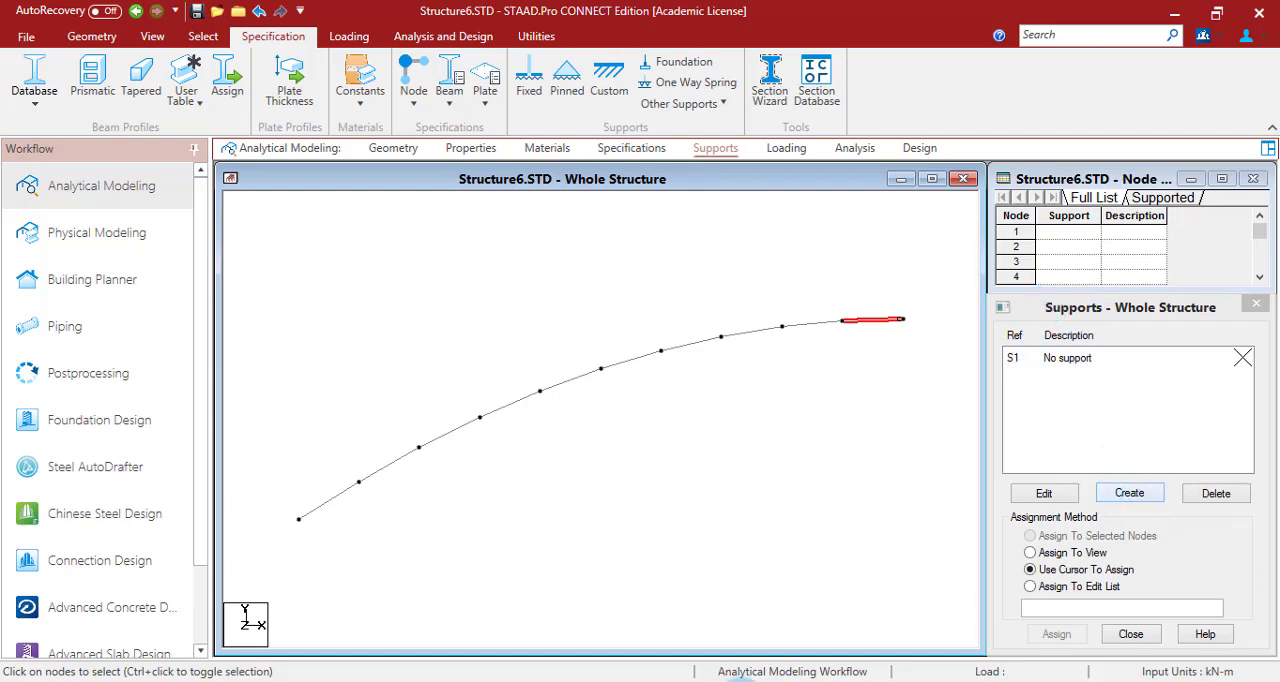
left_click(741, 681)
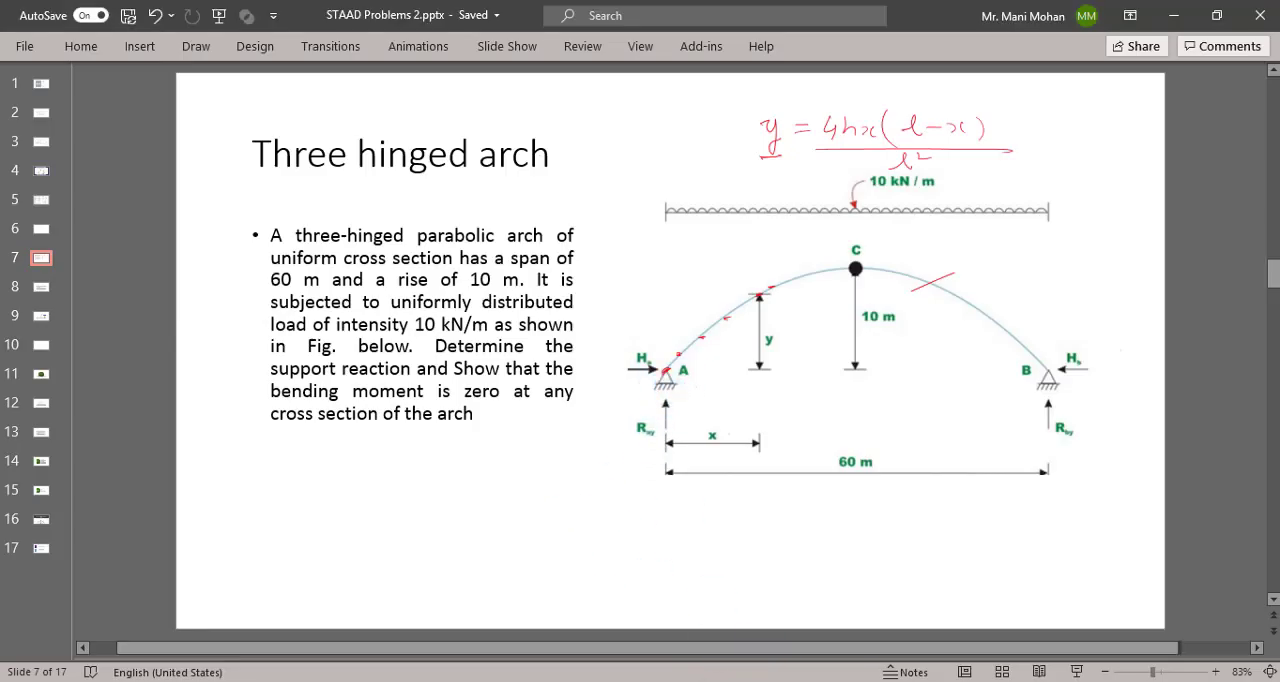
left_click(762, 662)
left_click(1130, 493)
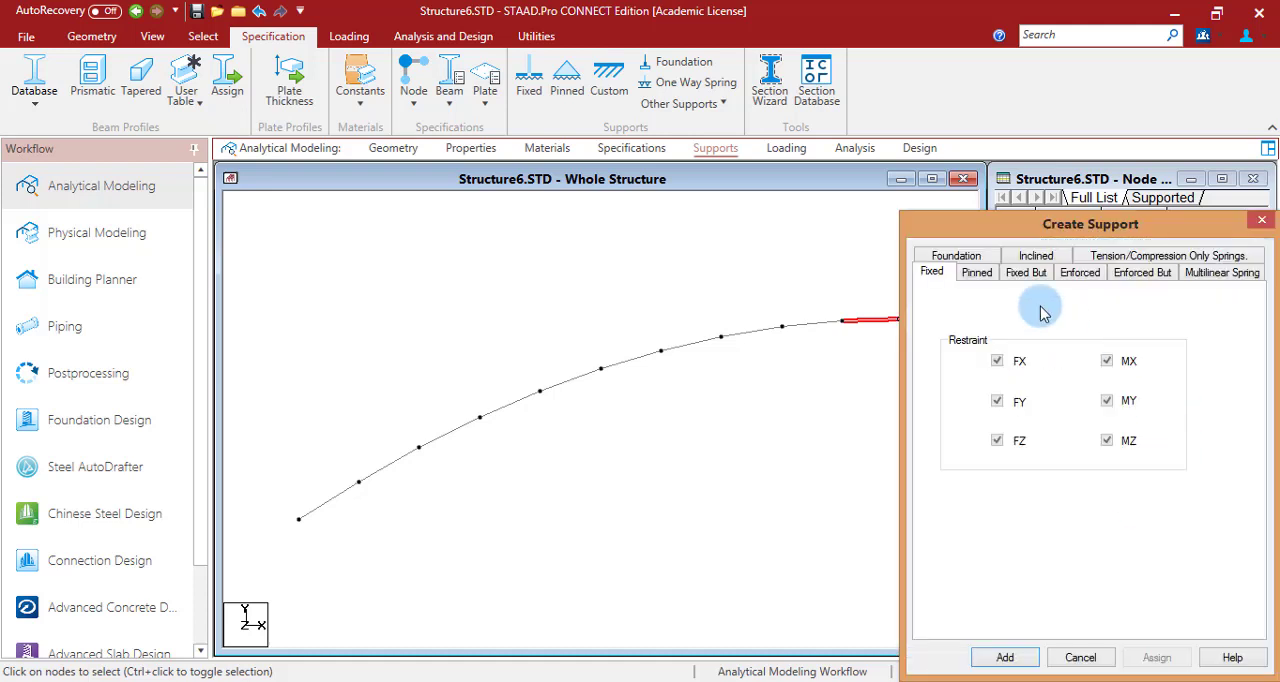
left_click(978, 275)
left_click(1002, 658)
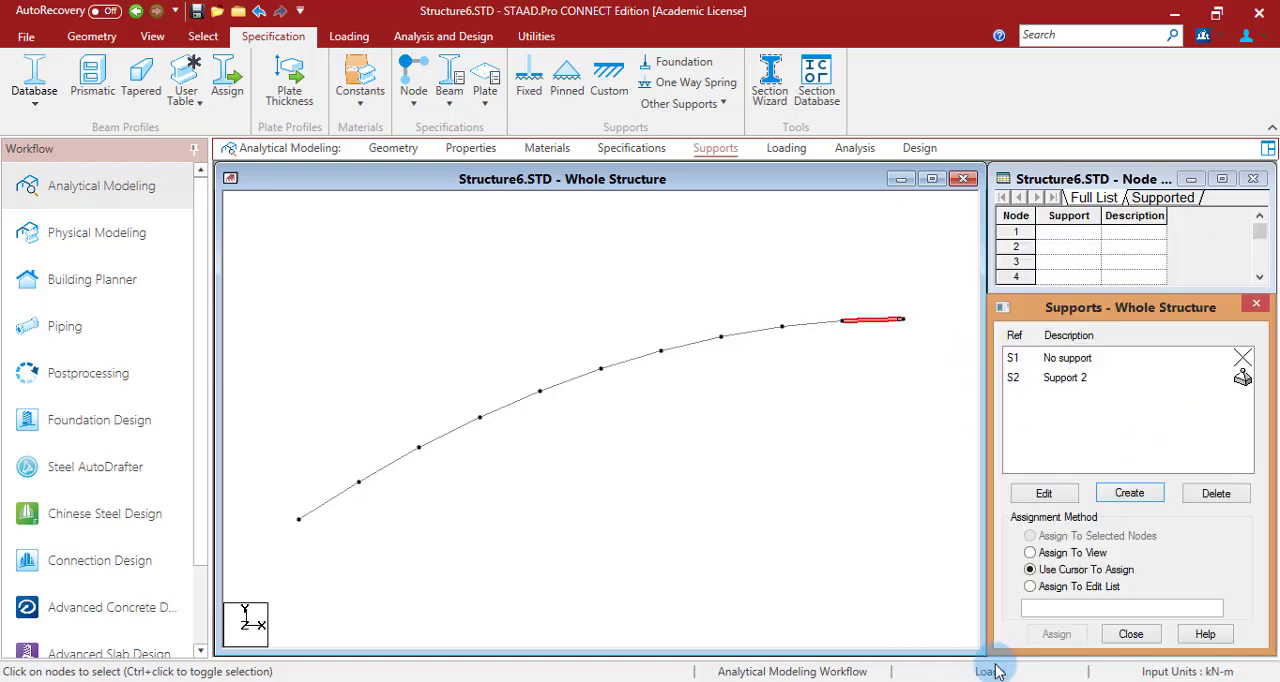
left_click(1050, 377)
left_click(1052, 634)
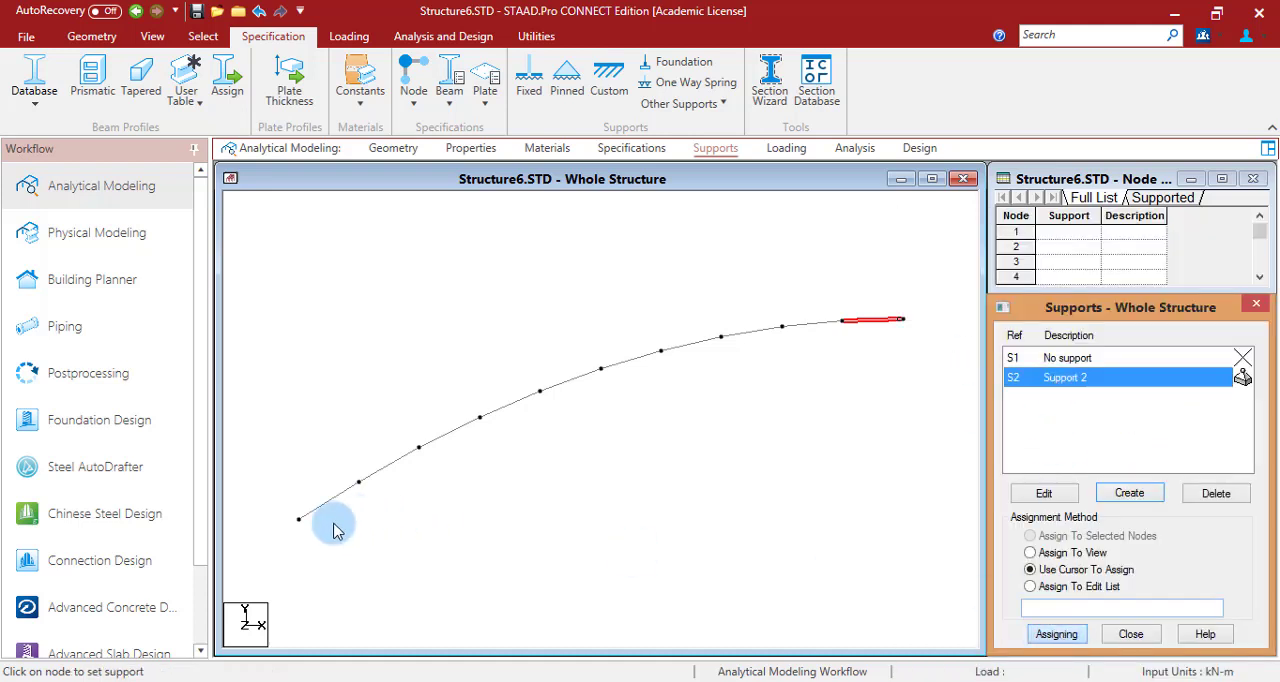
left_click(298, 519)
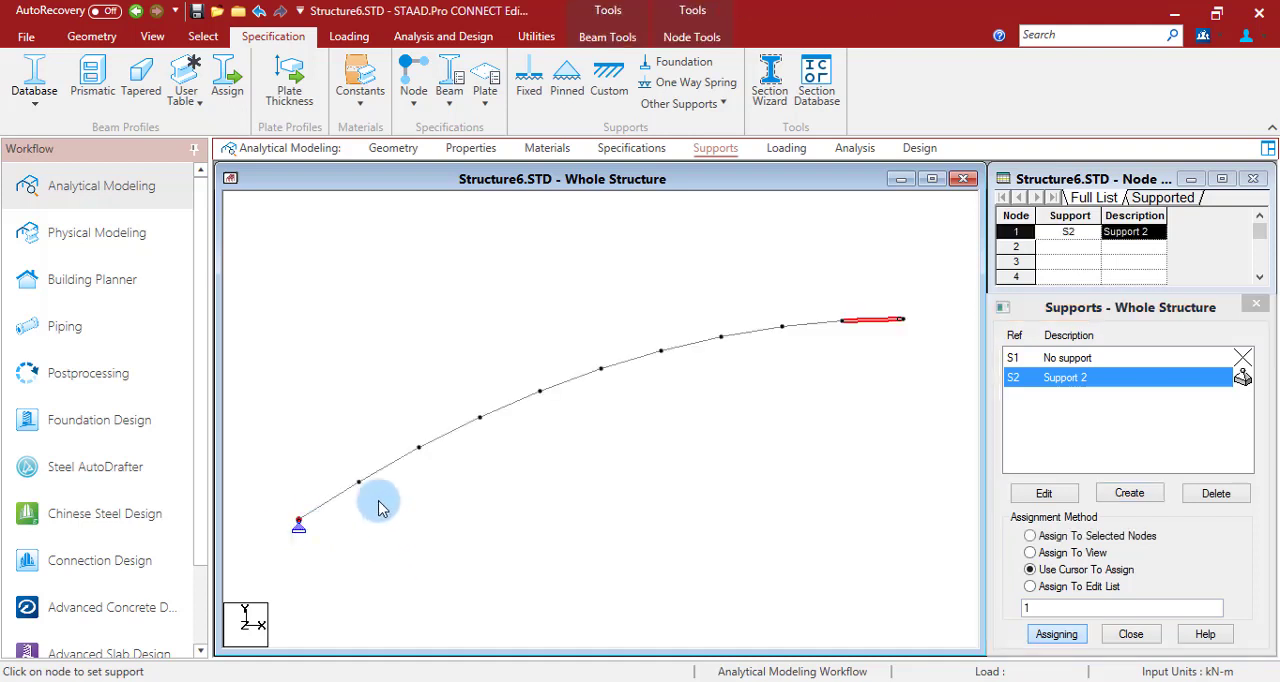
- Check the loading on the PowerPoint arch slide, then add primary load case 1 in STAAD.Pro titled LOAD CASE 1 with loading type None
left_click(792, 148)
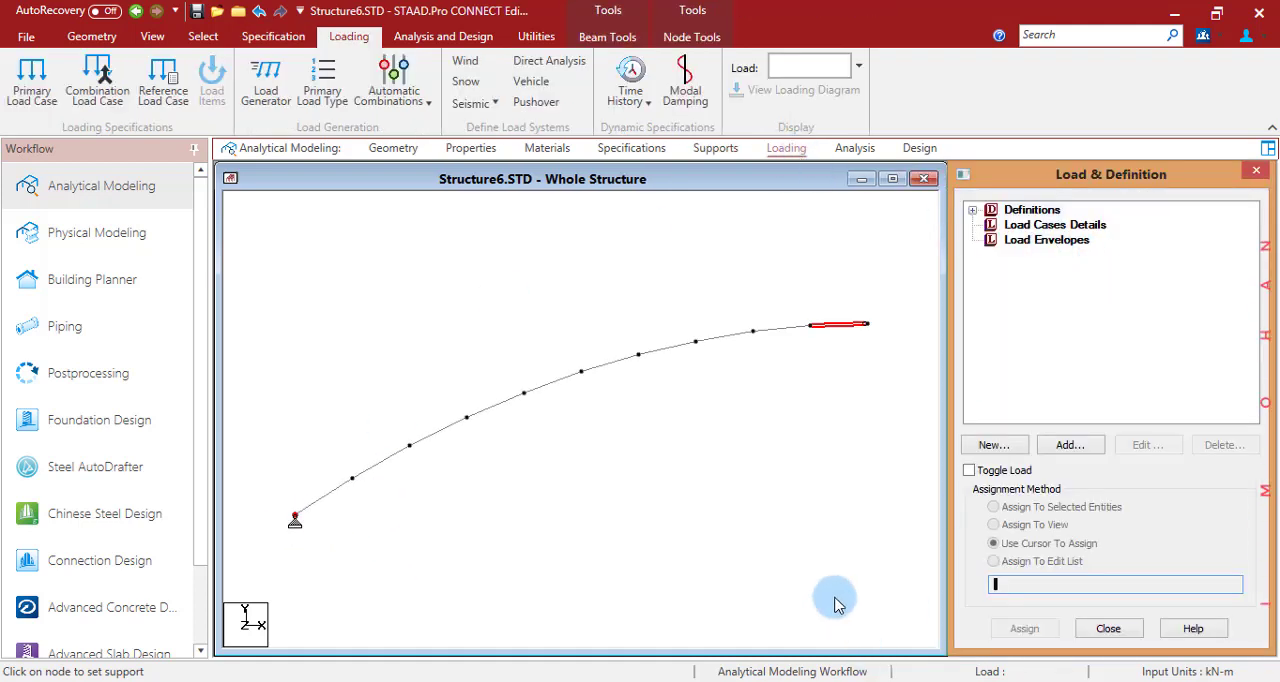
left_click(685, 681)
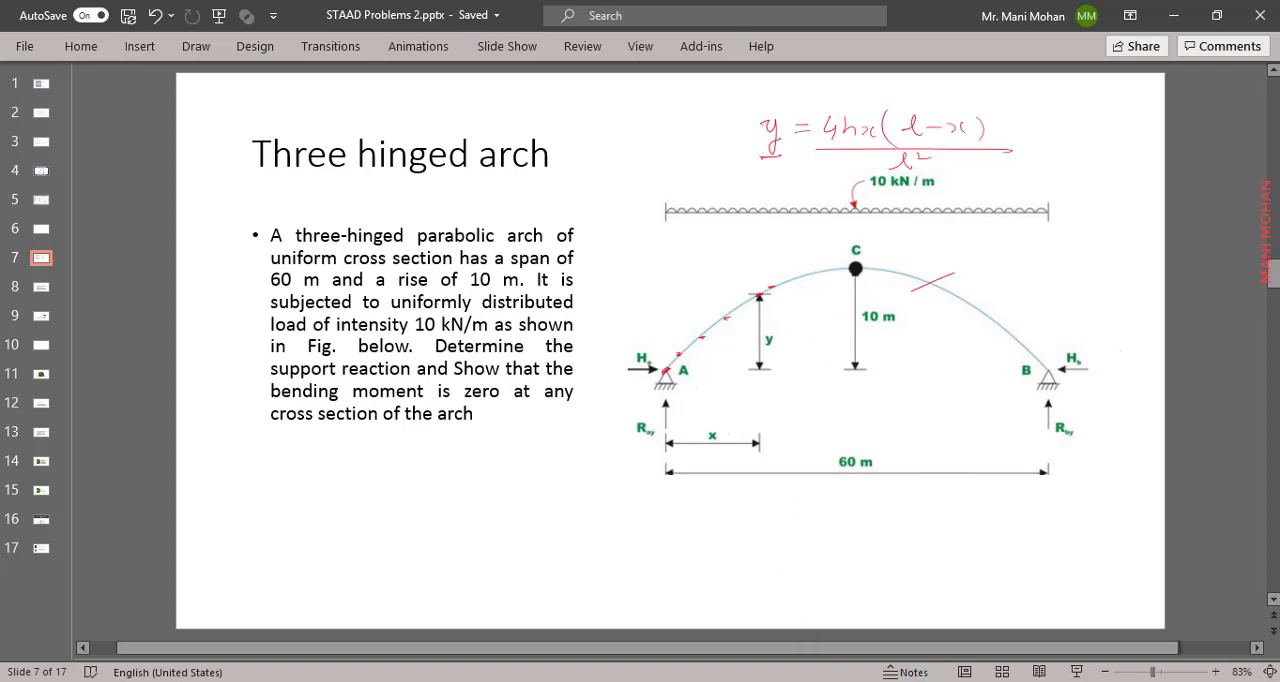
left_click(822, 681)
left_click(1040, 226)
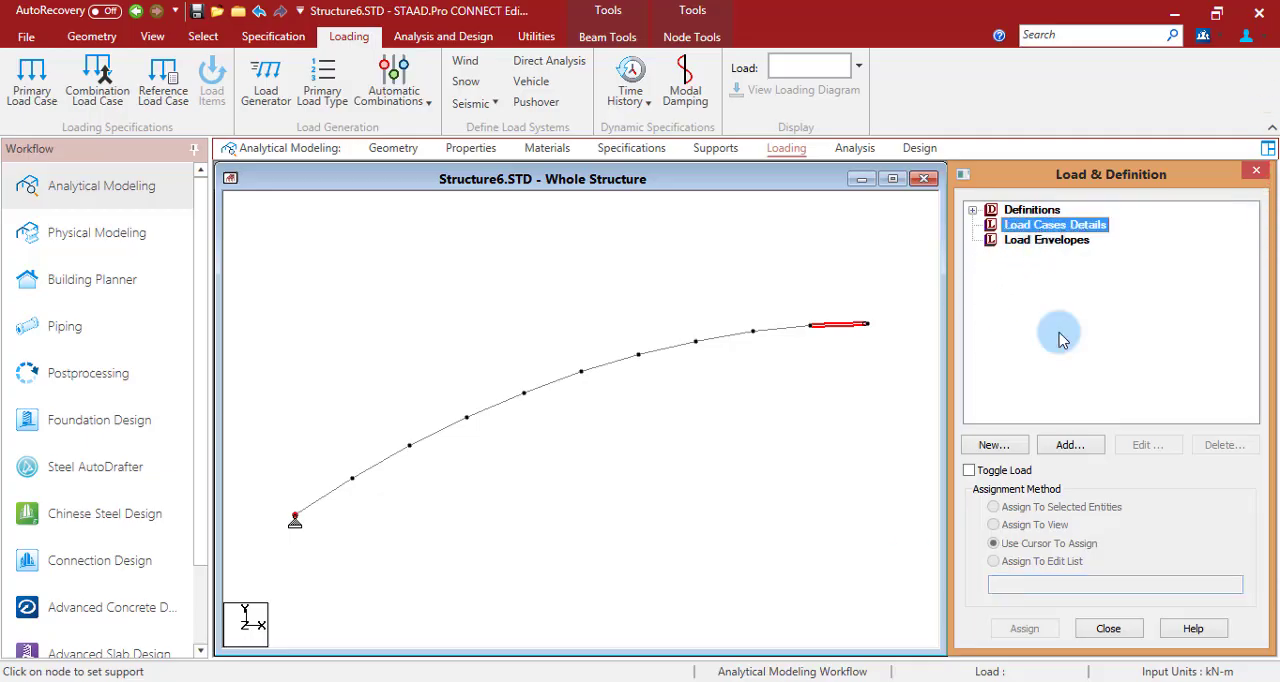
left_click(1088, 445)
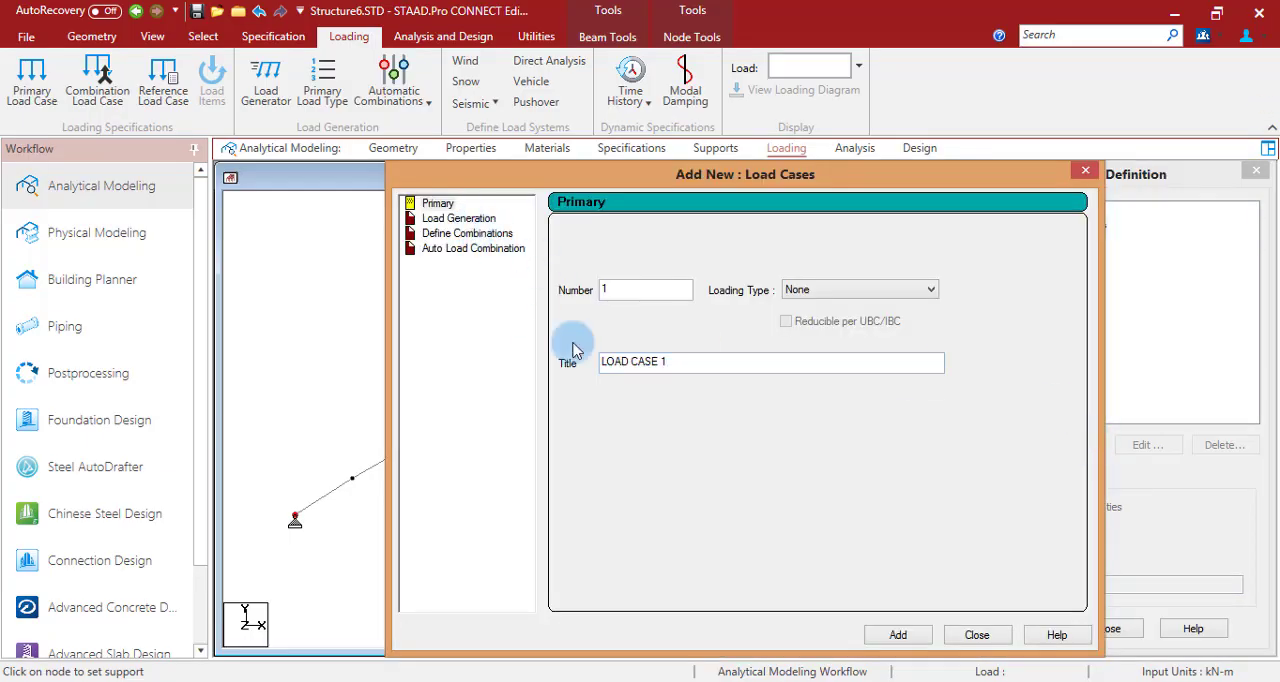
left_click(898, 635)
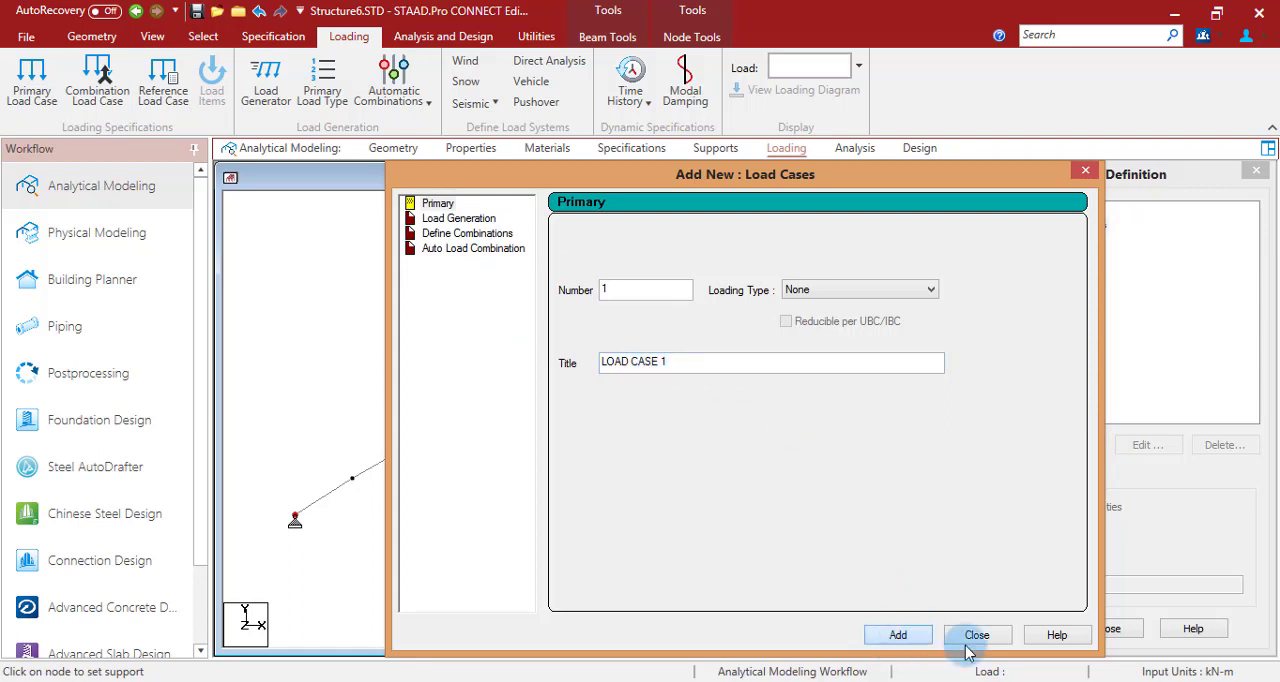
left_click(978, 635)
- Add a uniform member force of -10 kN/m in the projected PY direction to LOAD CASE 1
left_click(1100, 242)
left_click(1068, 445)
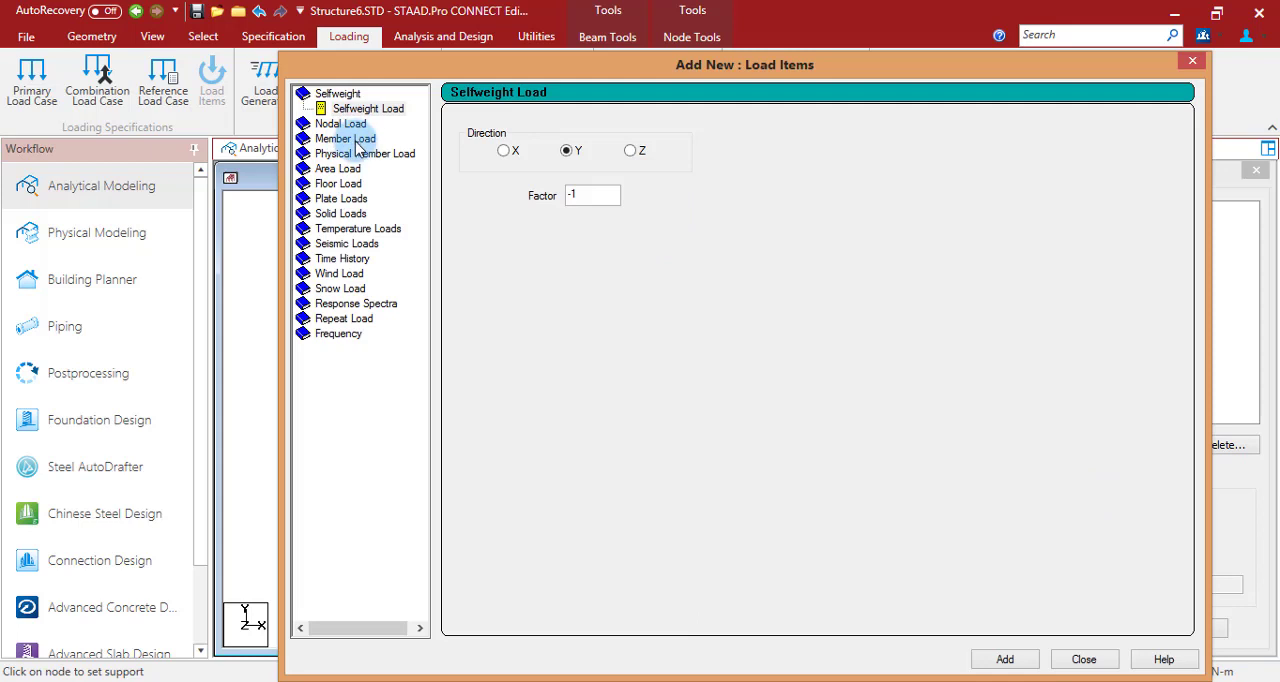
left_click(346, 138)
double_click(638, 172)
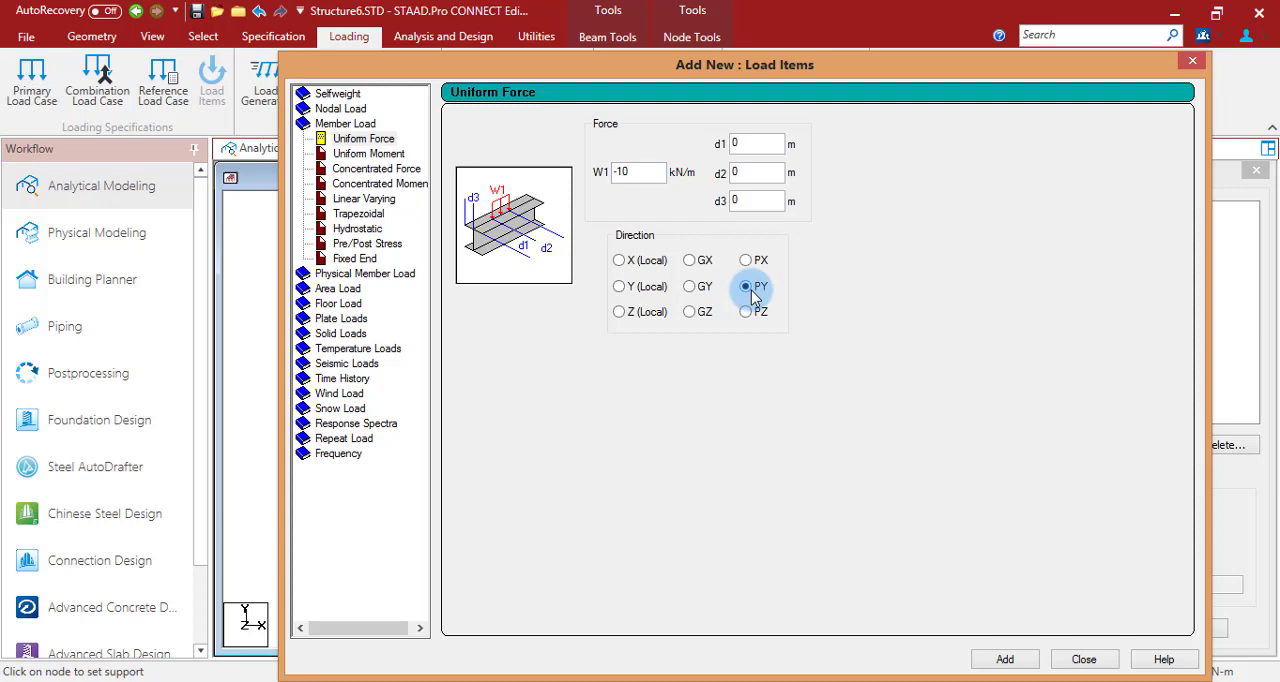
left_click(1005, 659)
left_click(1084, 659)
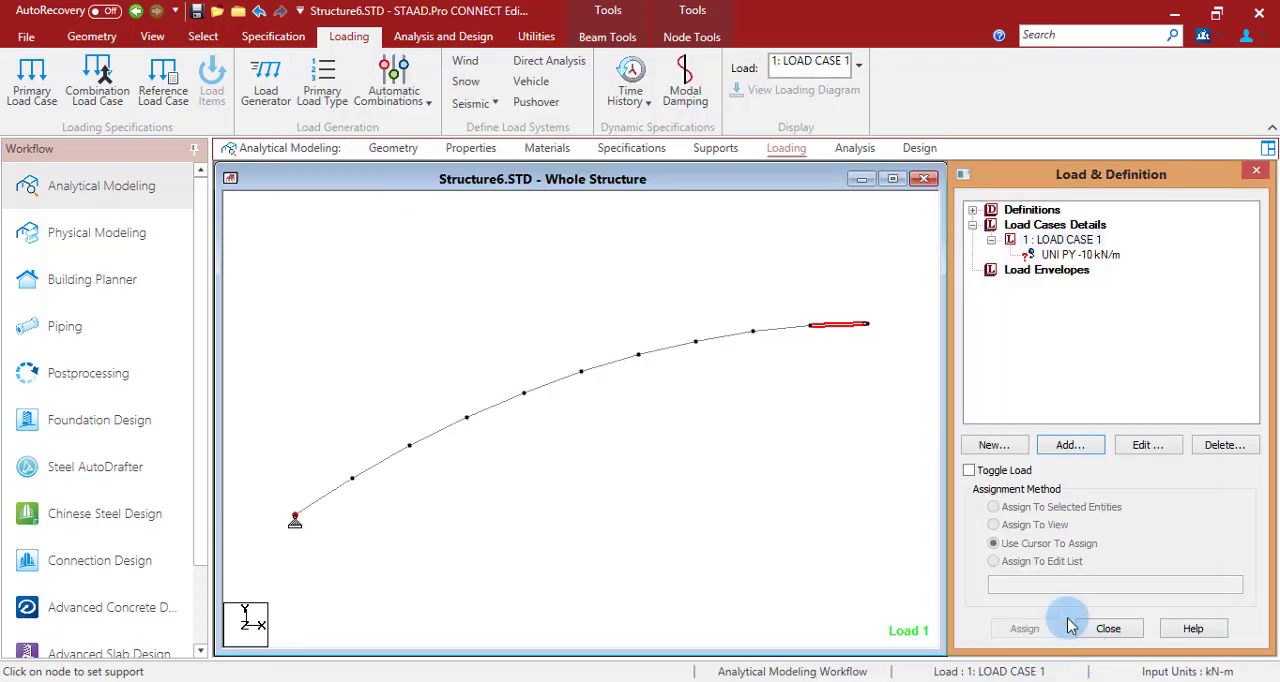
- Assign the UNI PY -10 kN/m load of LOAD CASE 1 to all beams in the view
left_click(1078, 255)
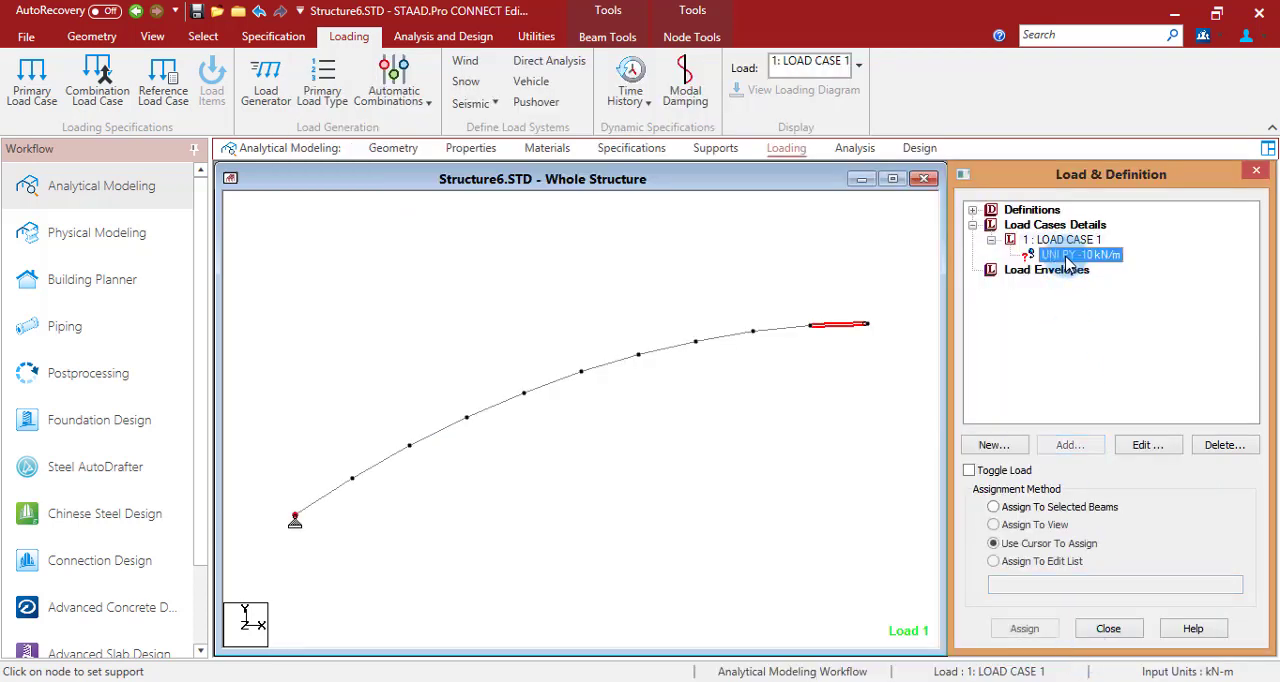
left_click(836, 326)
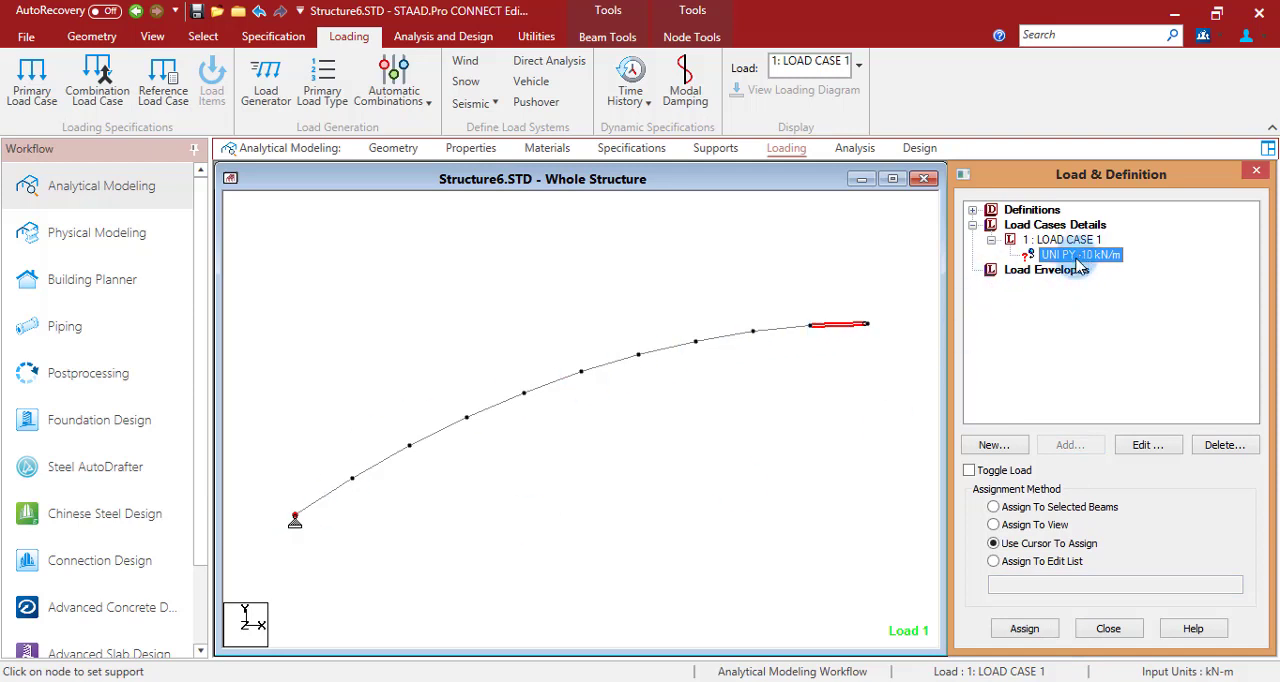
left_click(1030, 524)
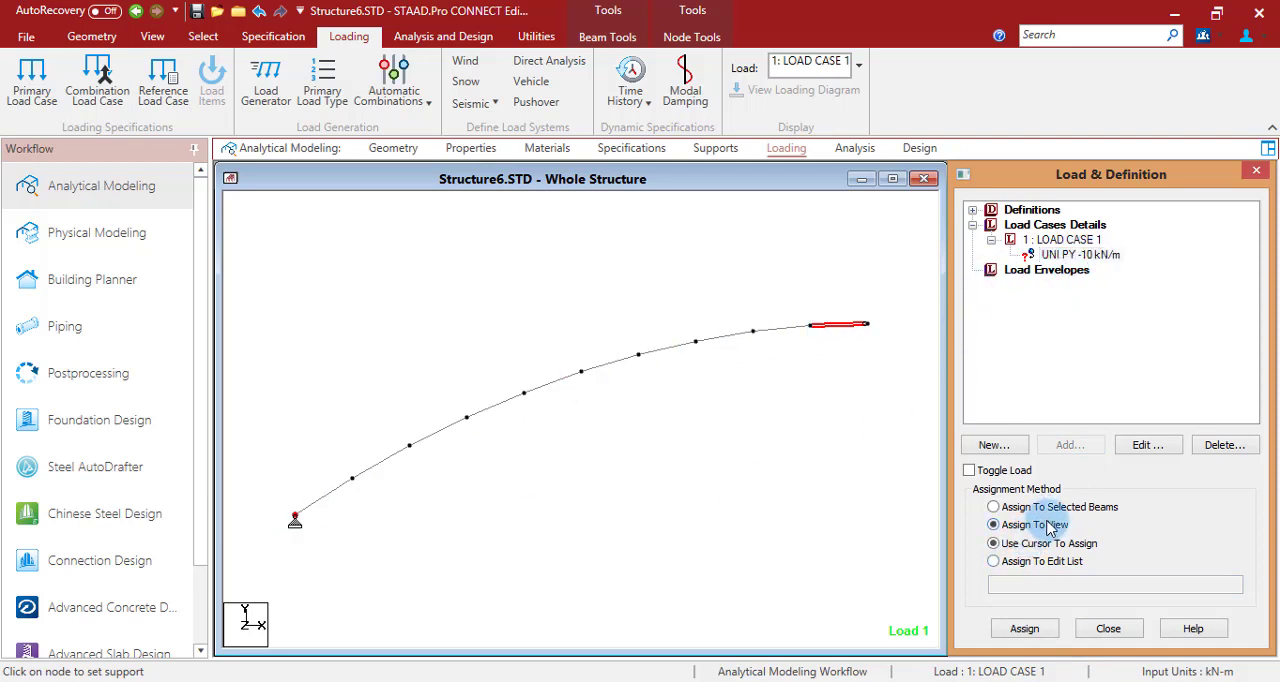
left_click(1026, 630)
left_click(1140, 462)
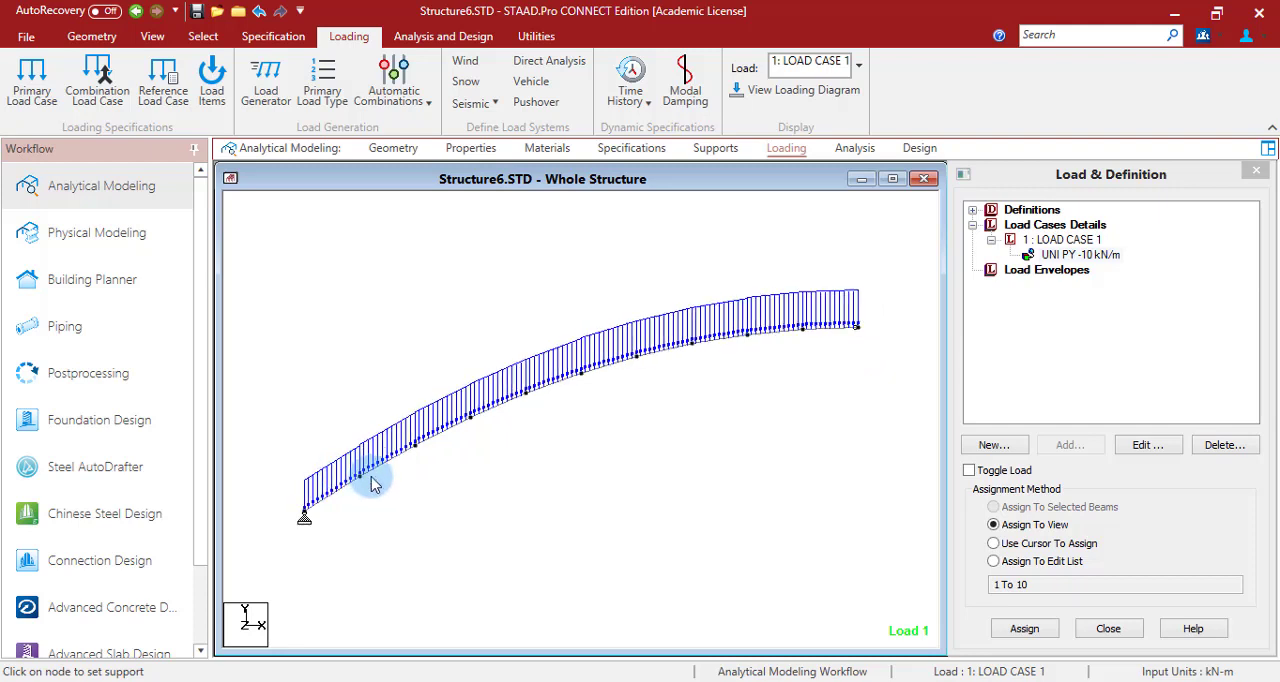
- Mirror-copy the entire half arch about the Y-Z plane through crown node 11, at X = 30 m
scroll(371, 470, "down", 3)
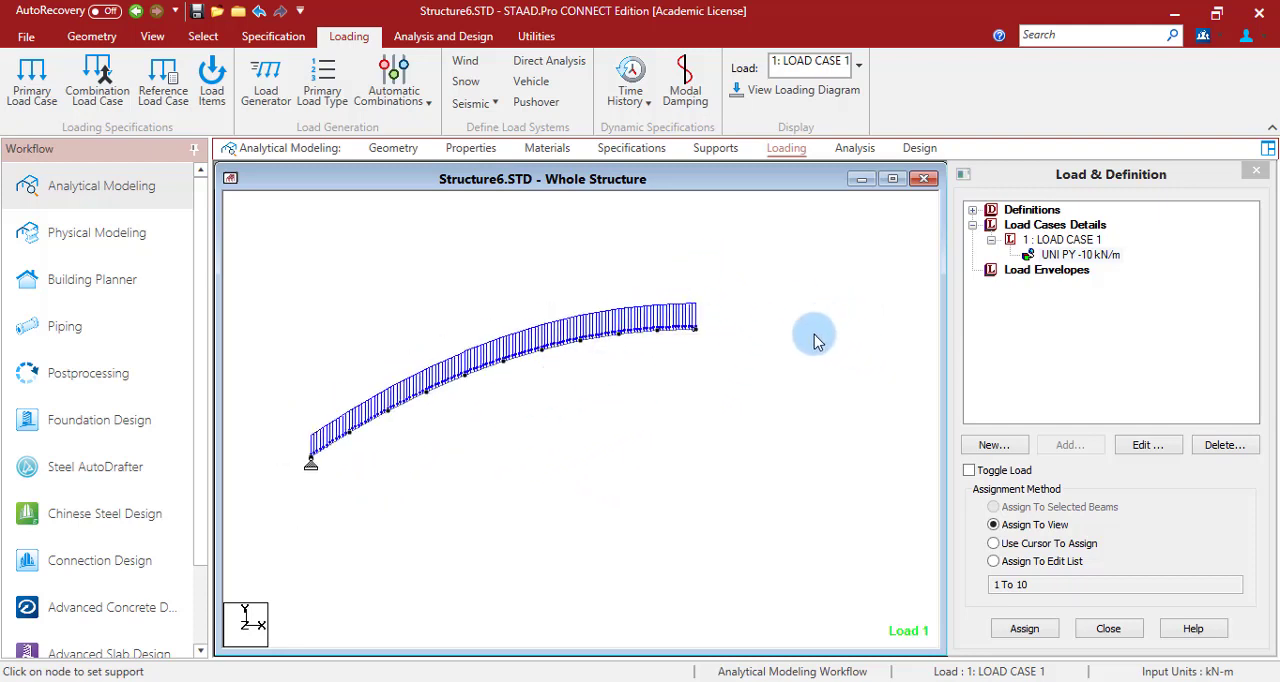
left_click_drag(711, 257, 277, 559)
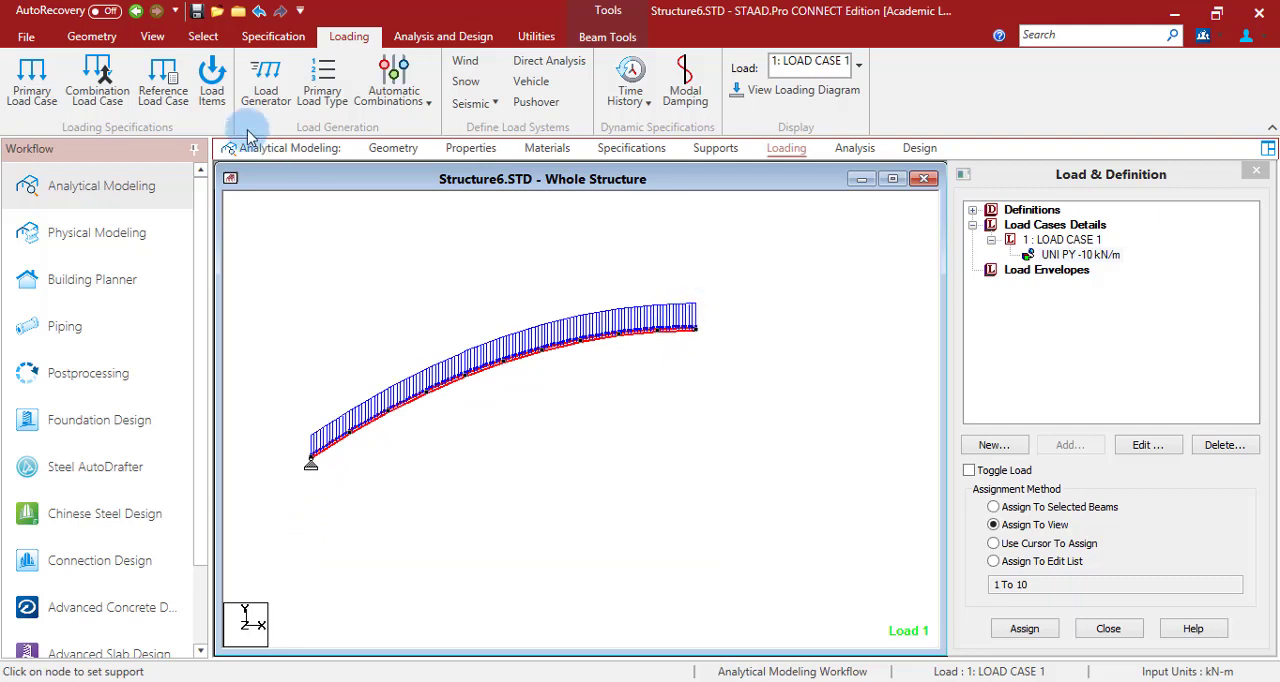
left_click(91, 36)
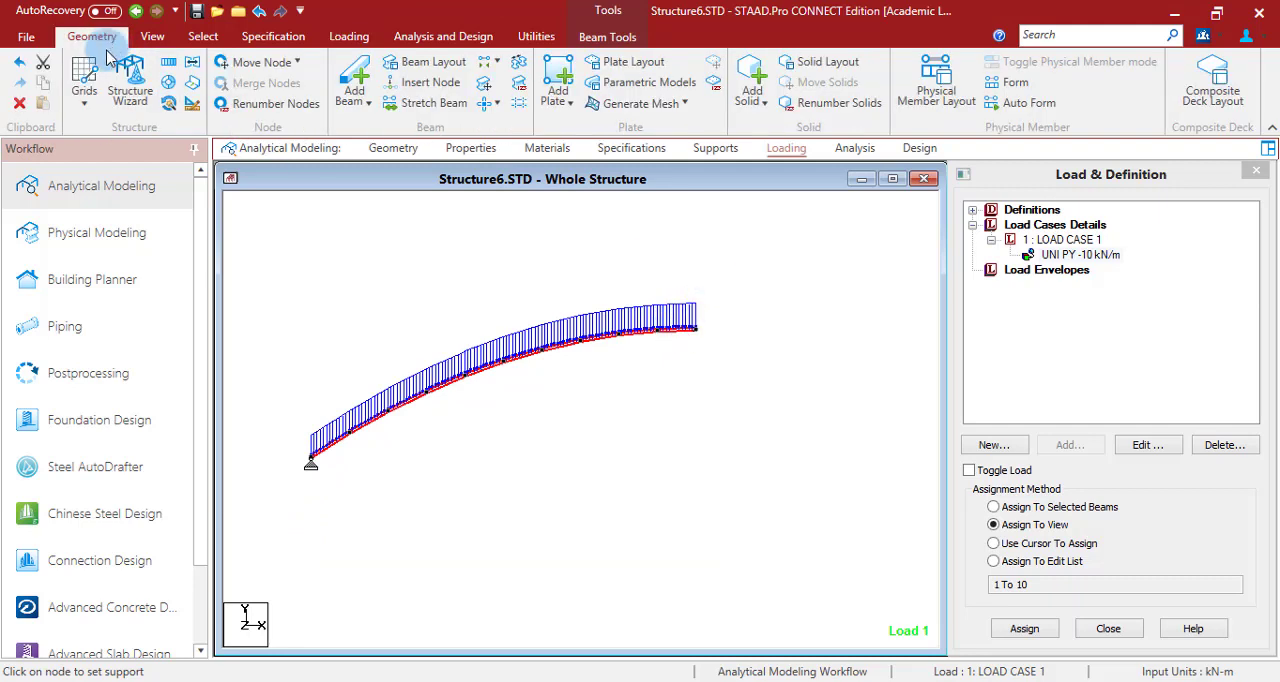
left_click(192, 69)
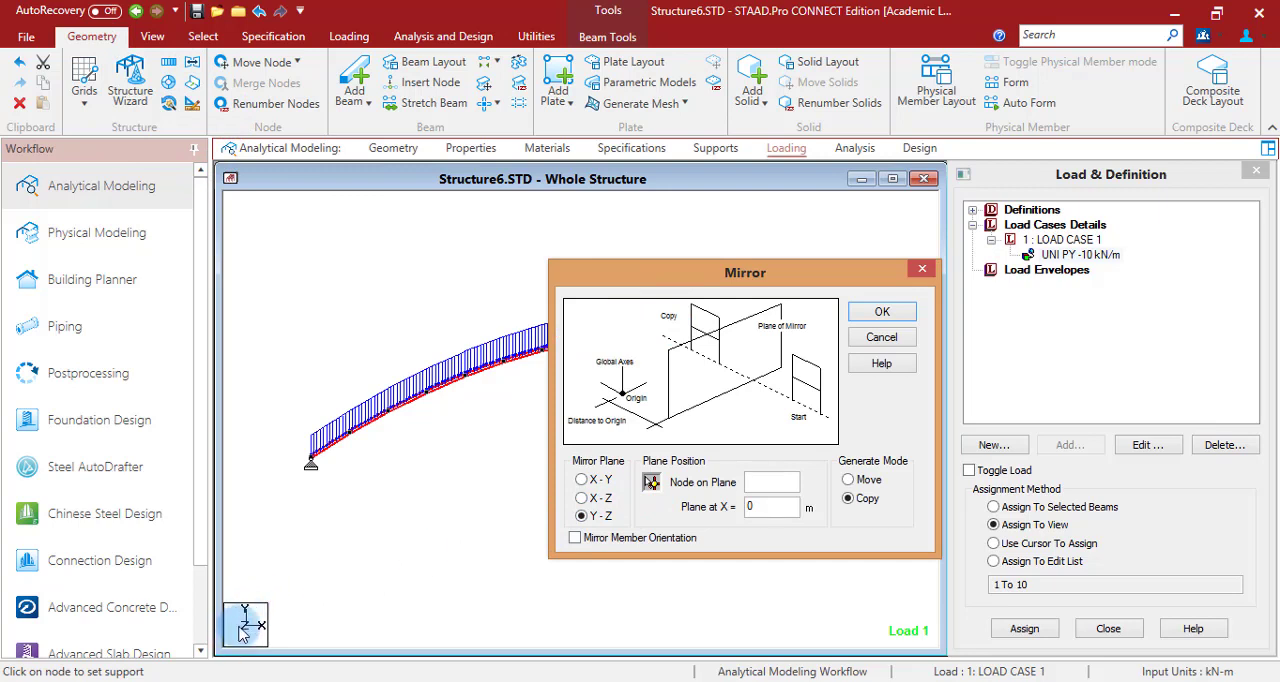
left_click_drag(707, 279, 305, 253)
left_click(249, 457)
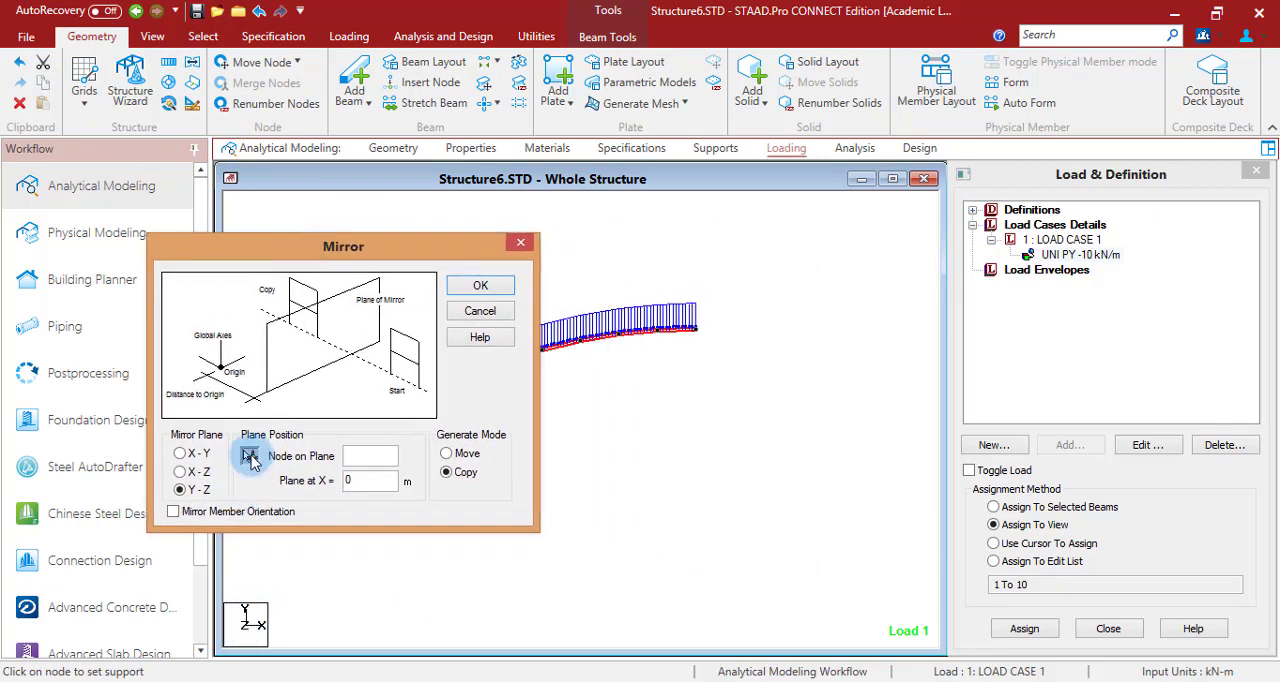
left_click(697, 335)
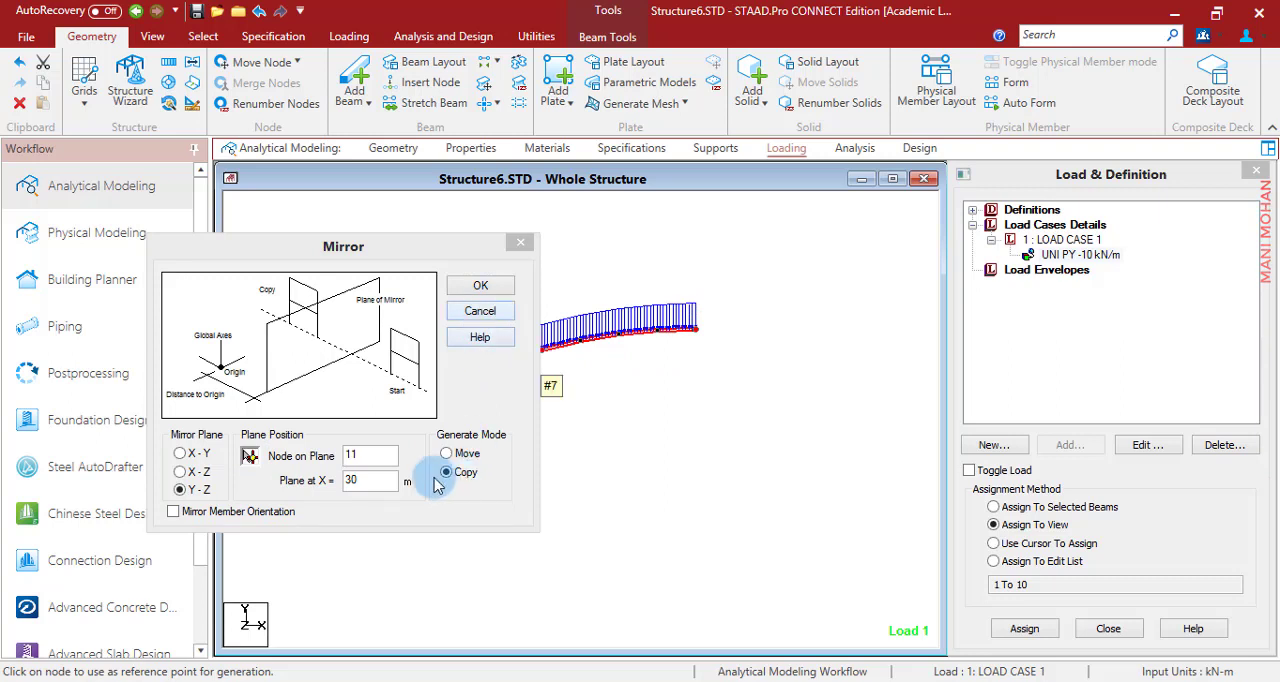
left_click(480, 287)
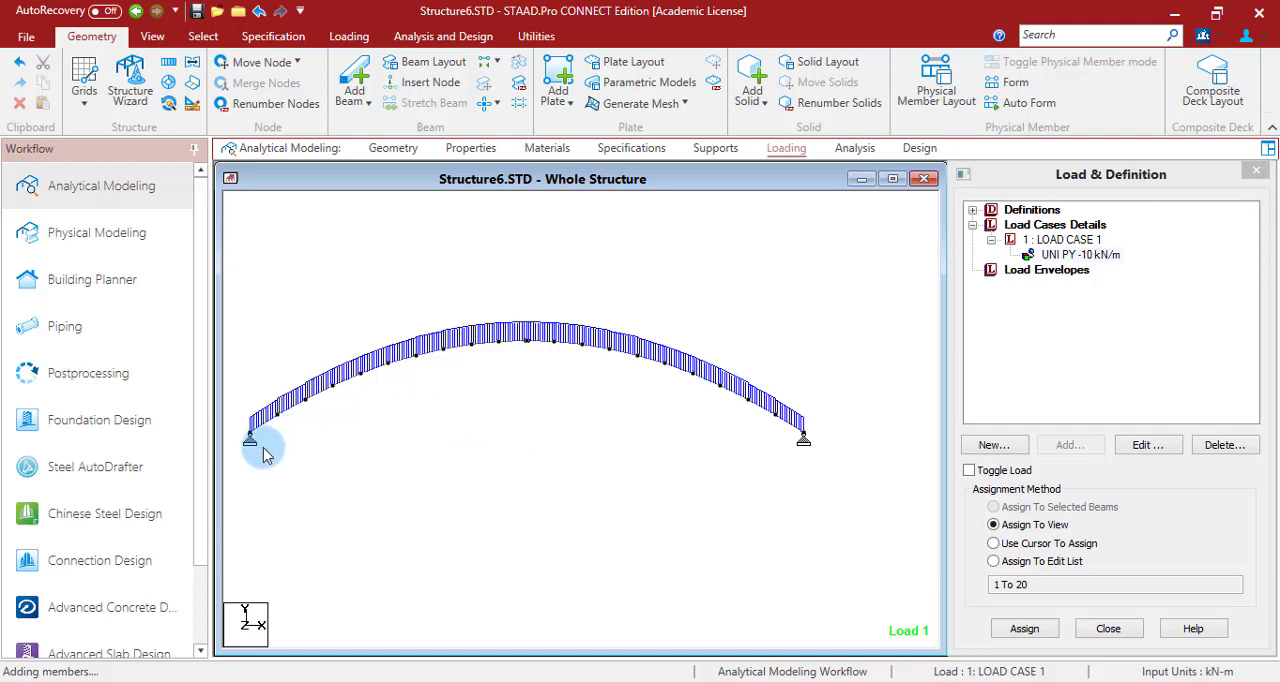
- Inspect the full arch geometry, checking both end supports and the releases at the crown node
scroll(262, 440, "up", 1)
middle_click_drag(301, 443, 321, 450)
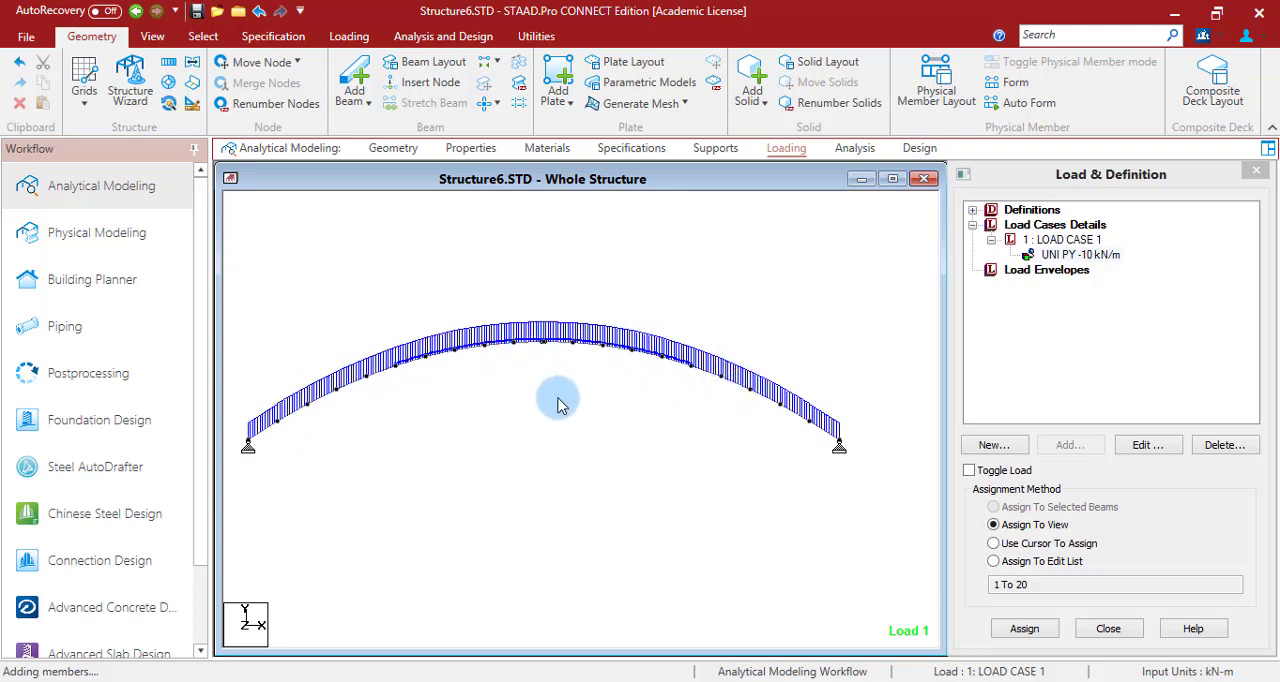
left_click(393, 148)
scroll(615, 395, "up", 5)
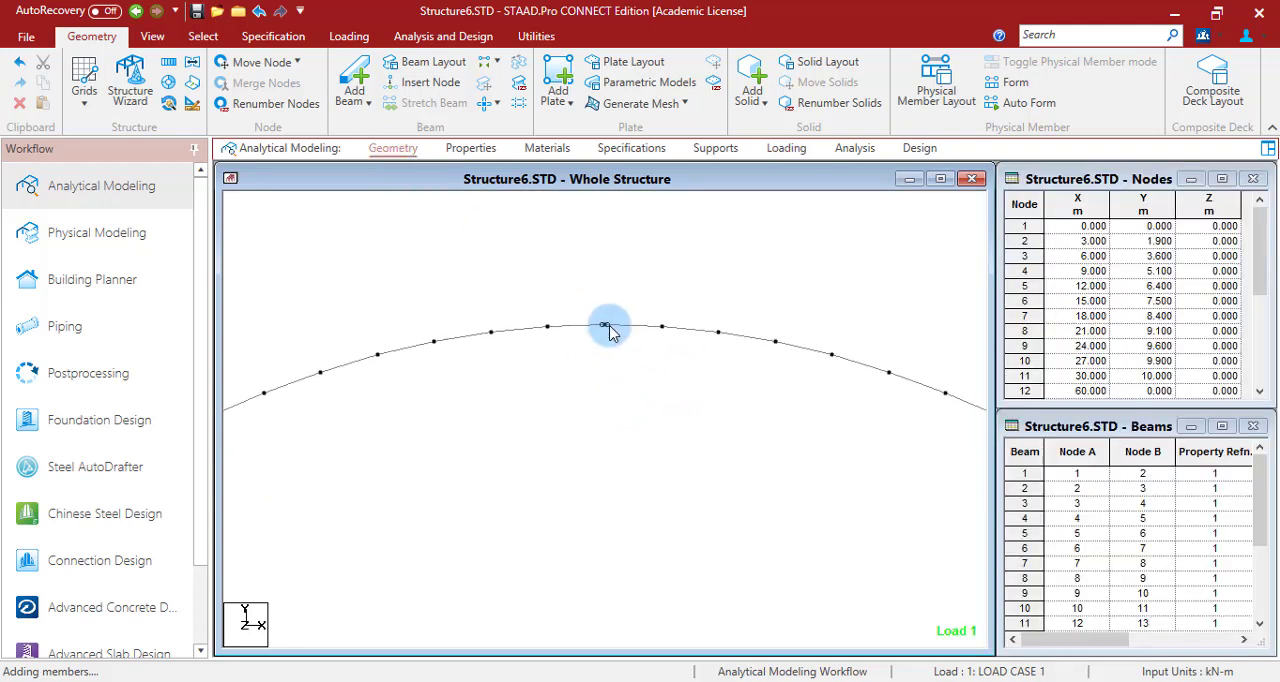
scroll(613, 310, "up", 1)
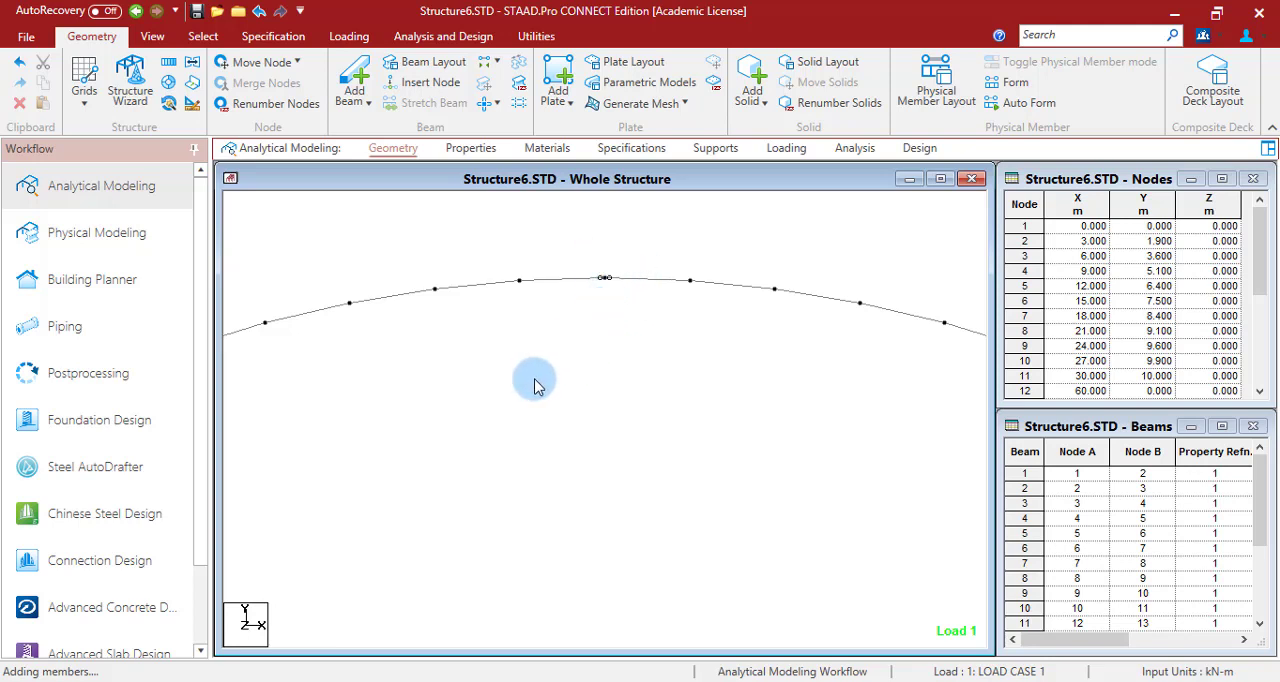
scroll(607, 379, "down", 2)
scroll(605, 378, "down", 5)
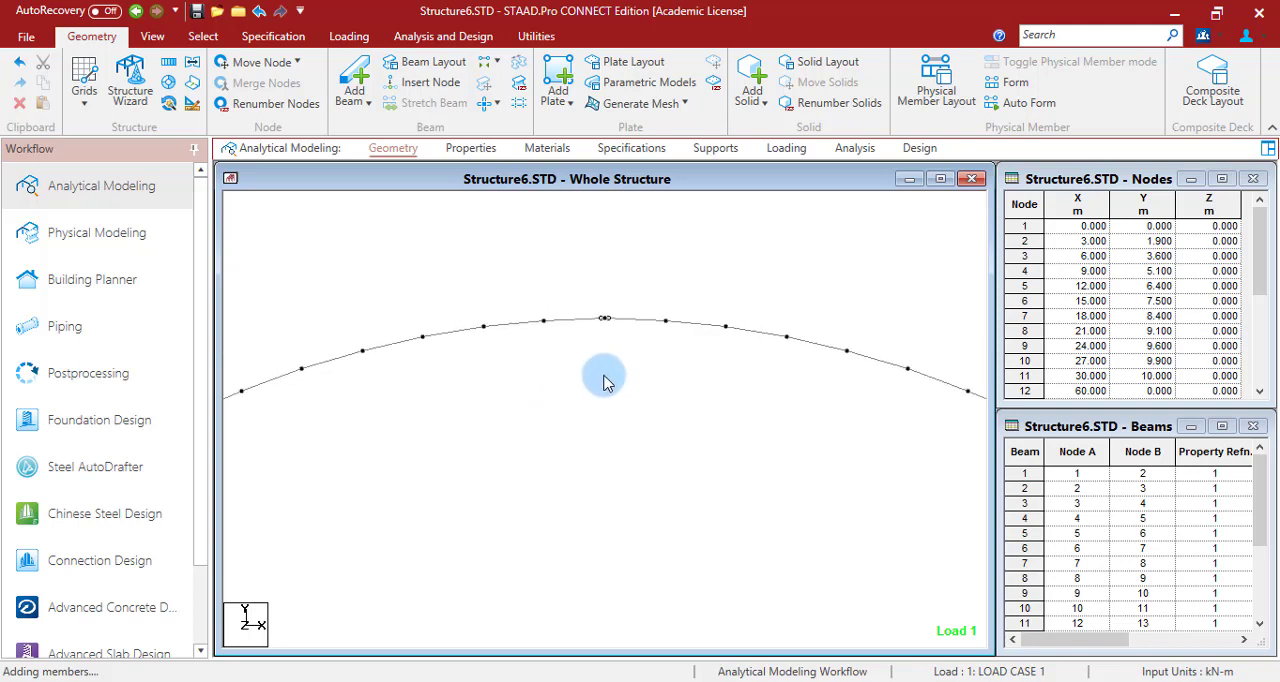
- Show the loading diagram of LOAD CASE 1 on the arch with its load values labelled
left_click(786, 148)
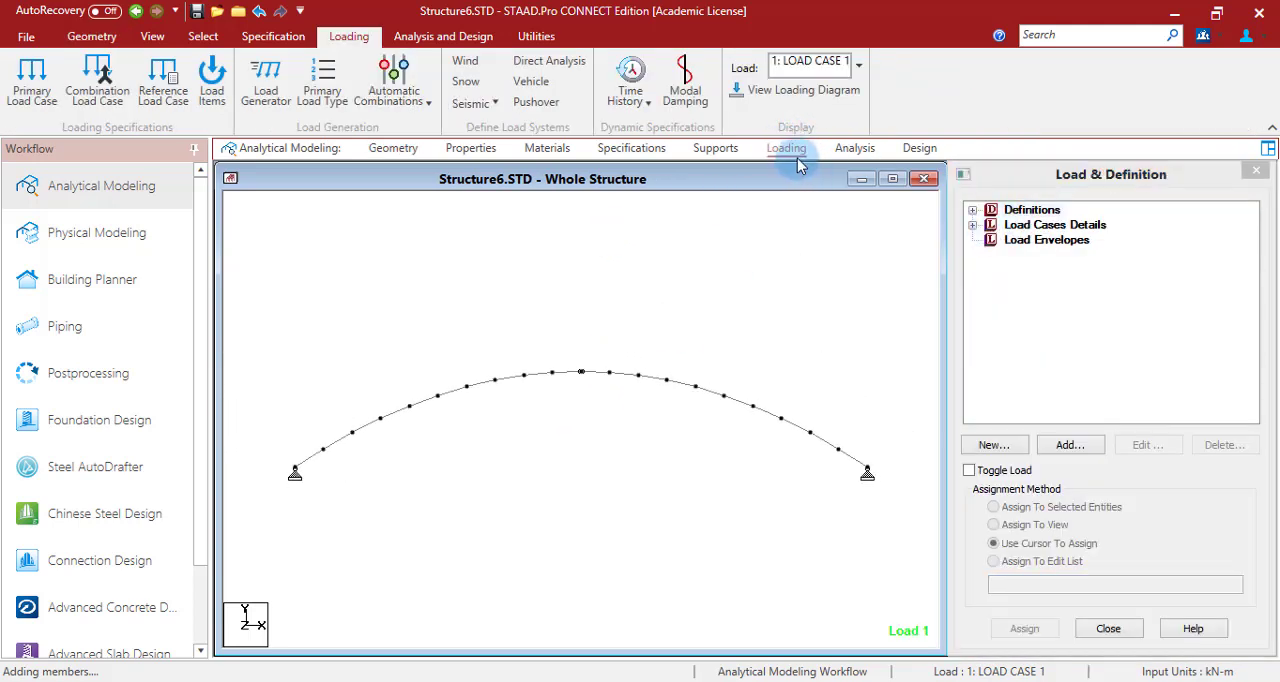
left_click(775, 89)
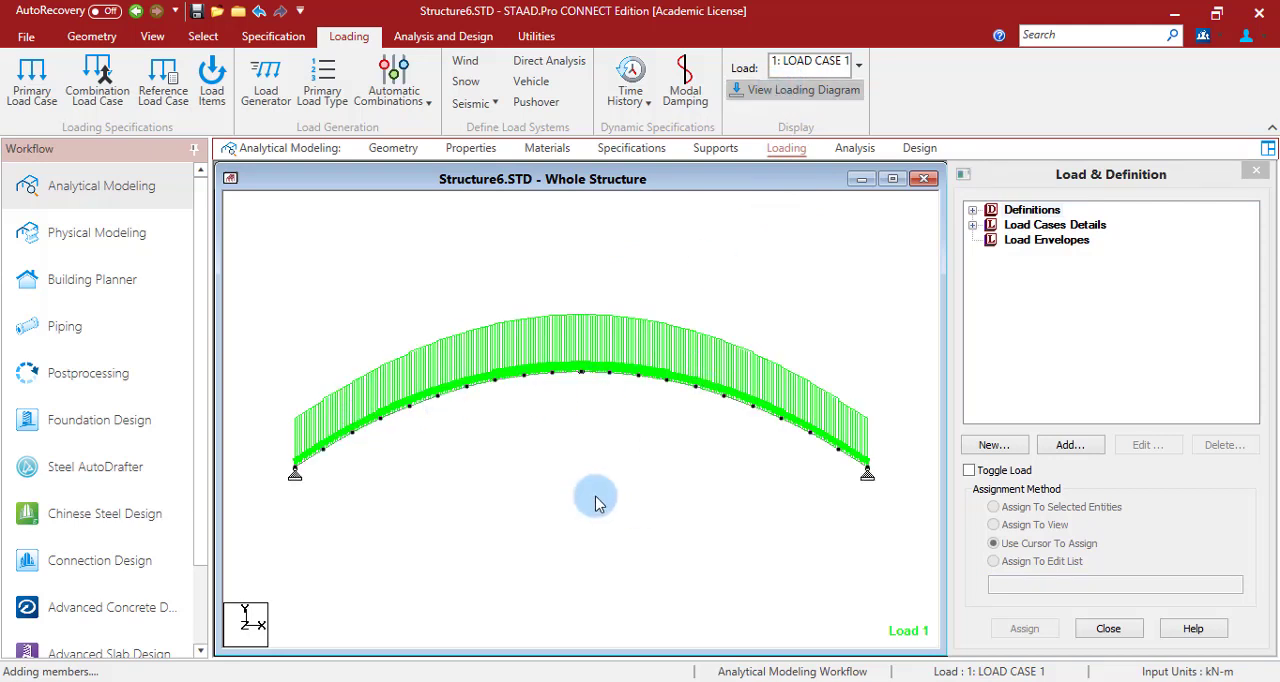
key("shift+v")
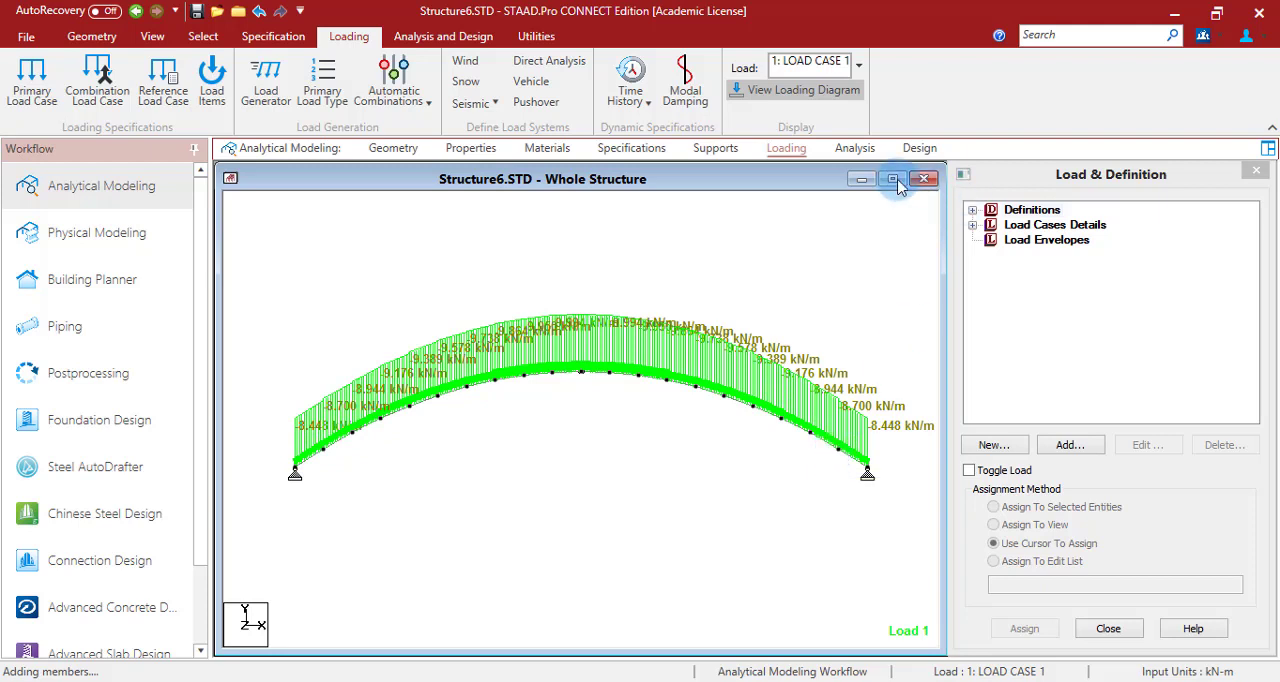
- Add a Perform Analysis command with the No Print option, then run the analysis and stay in modeling mode
left_click(856, 148)
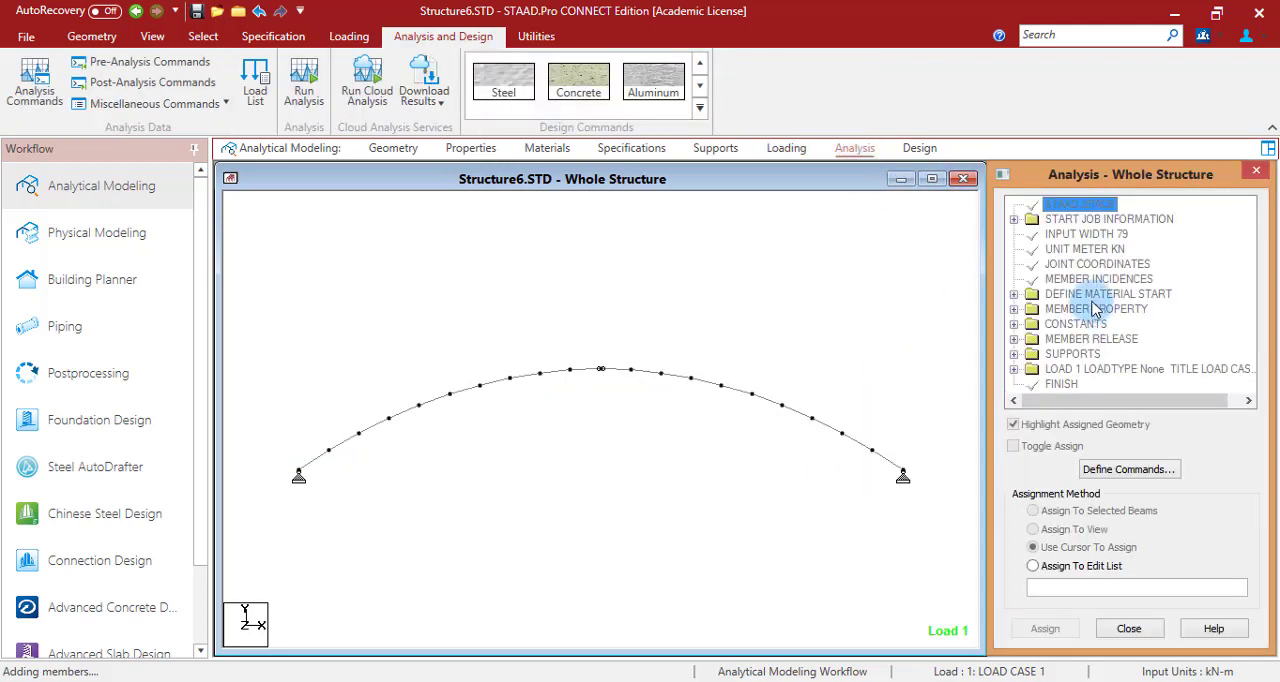
left_click(1138, 472)
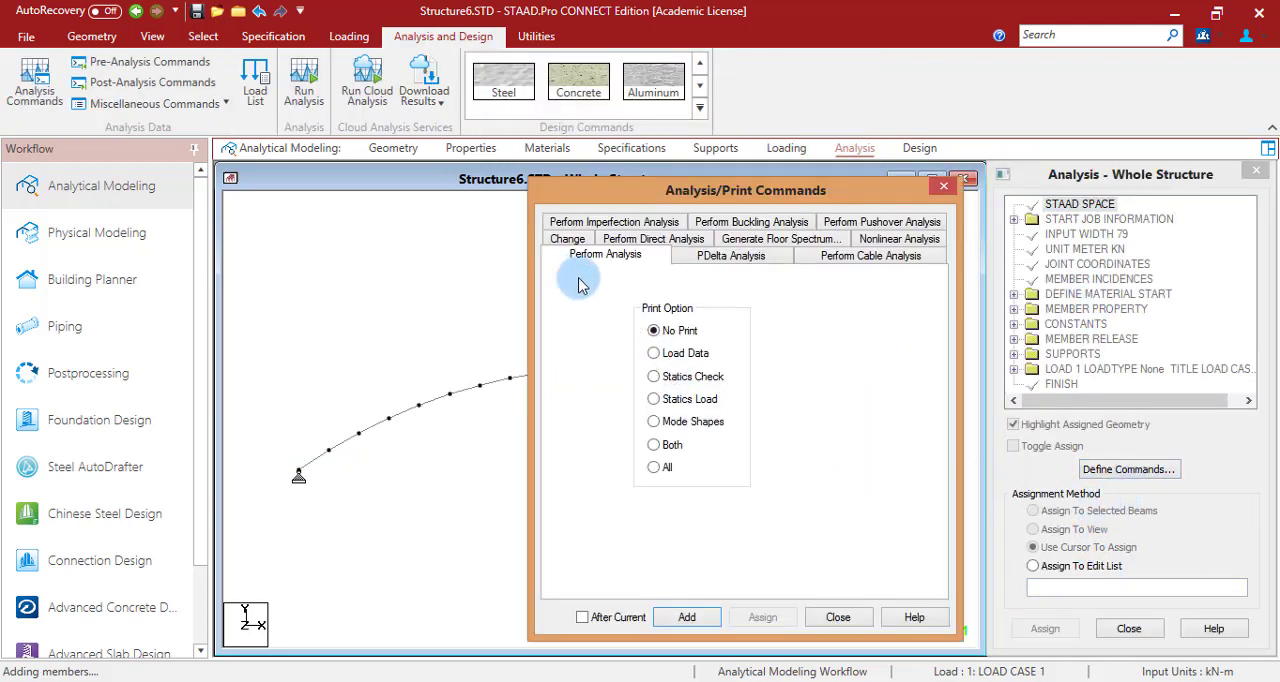
left_click(686, 617)
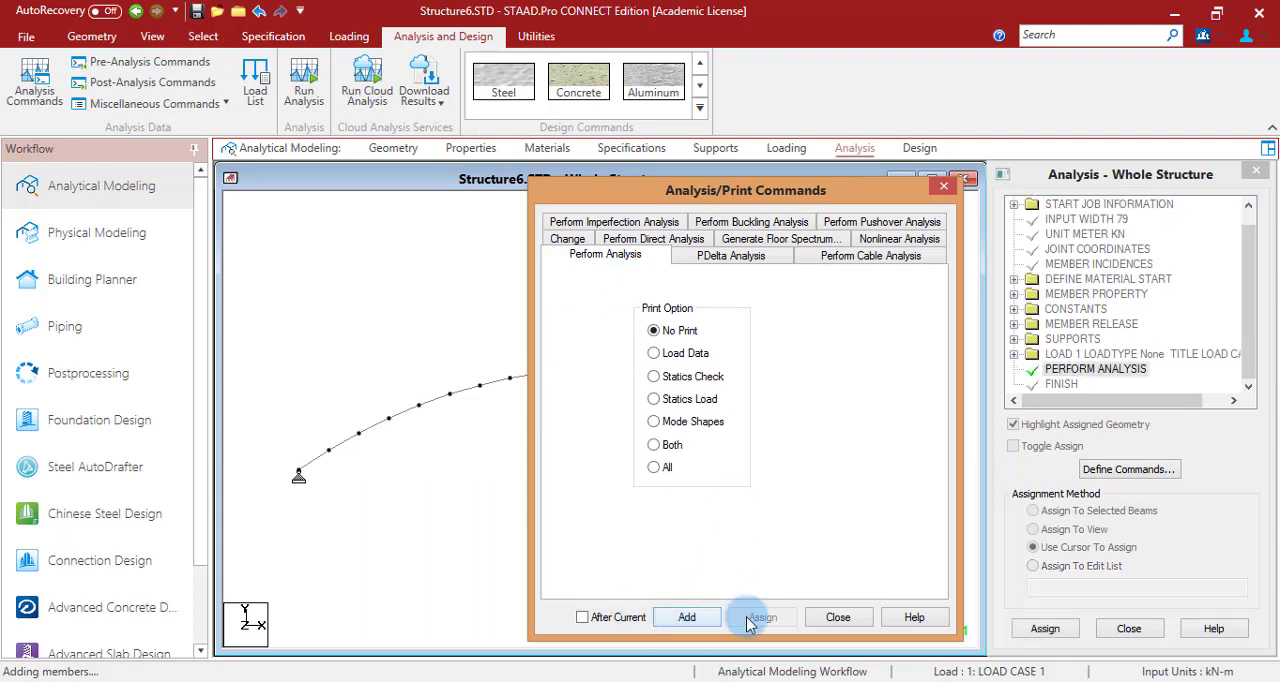
left_click(834, 619)
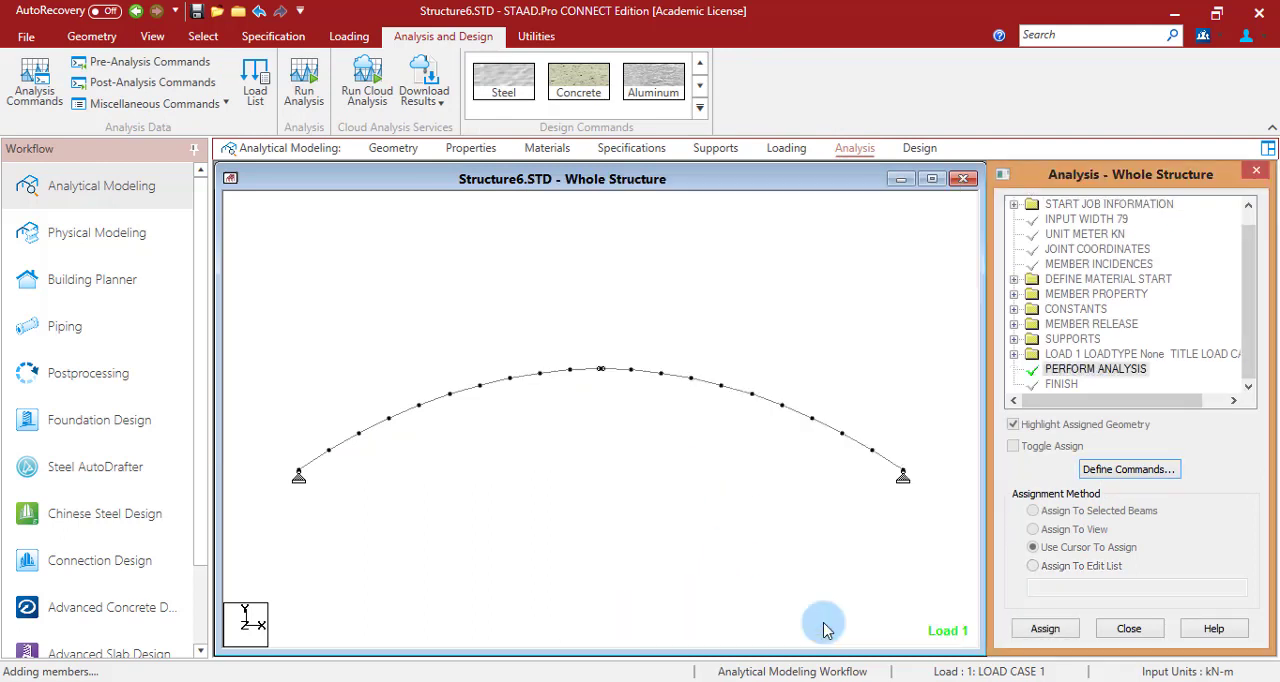
left_click(303, 88)
left_click(622, 441)
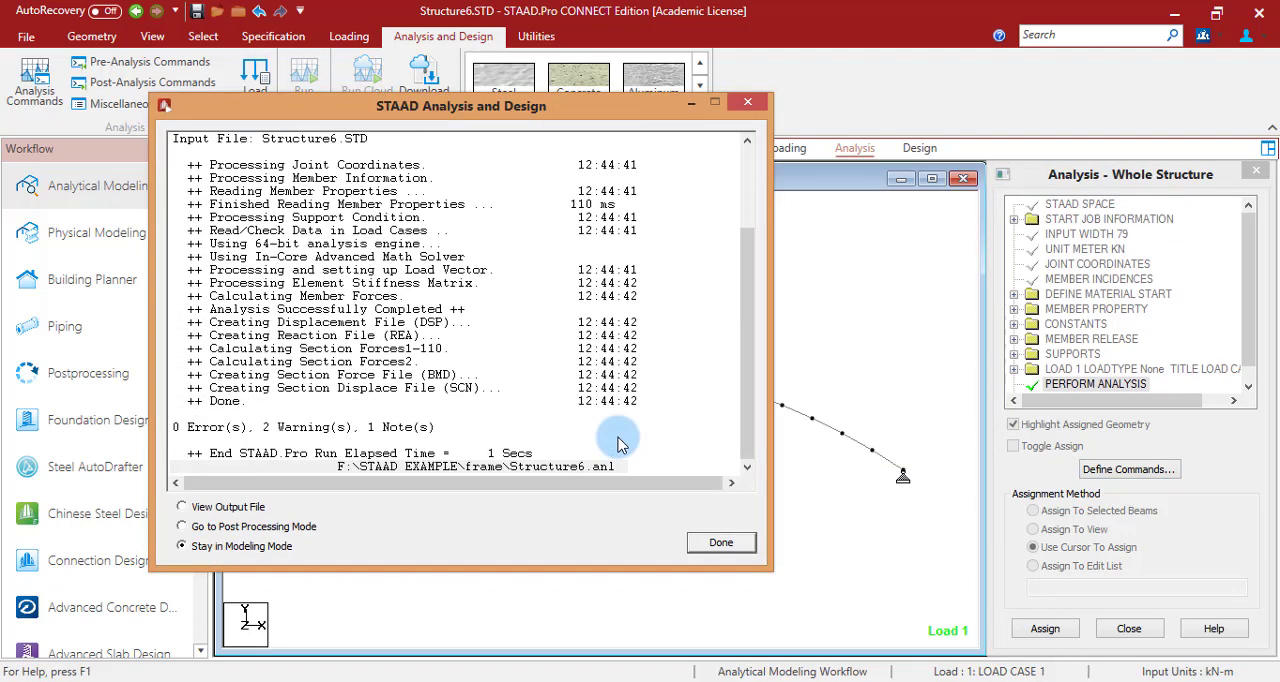
left_click(720, 543)
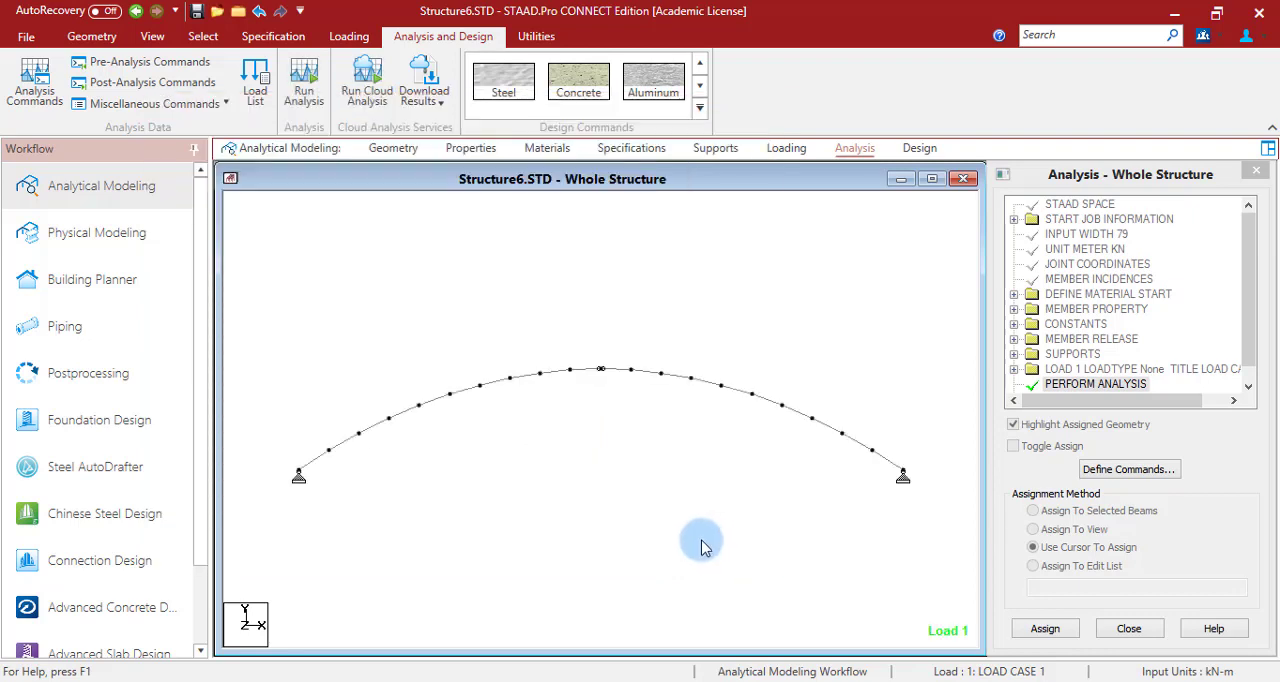
- Open the postprocessing results for LOAD CASE 1 and view the support reactions on the enlarged arch view
left_click(87, 380)
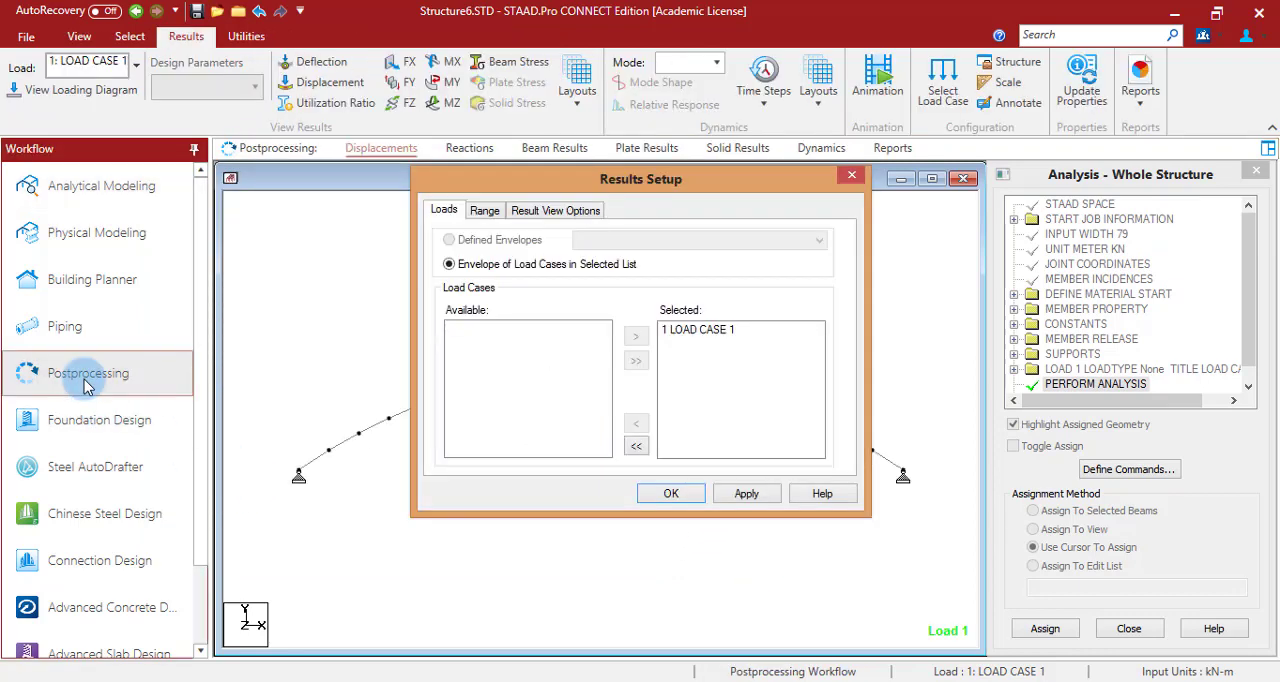
left_click(671, 493)
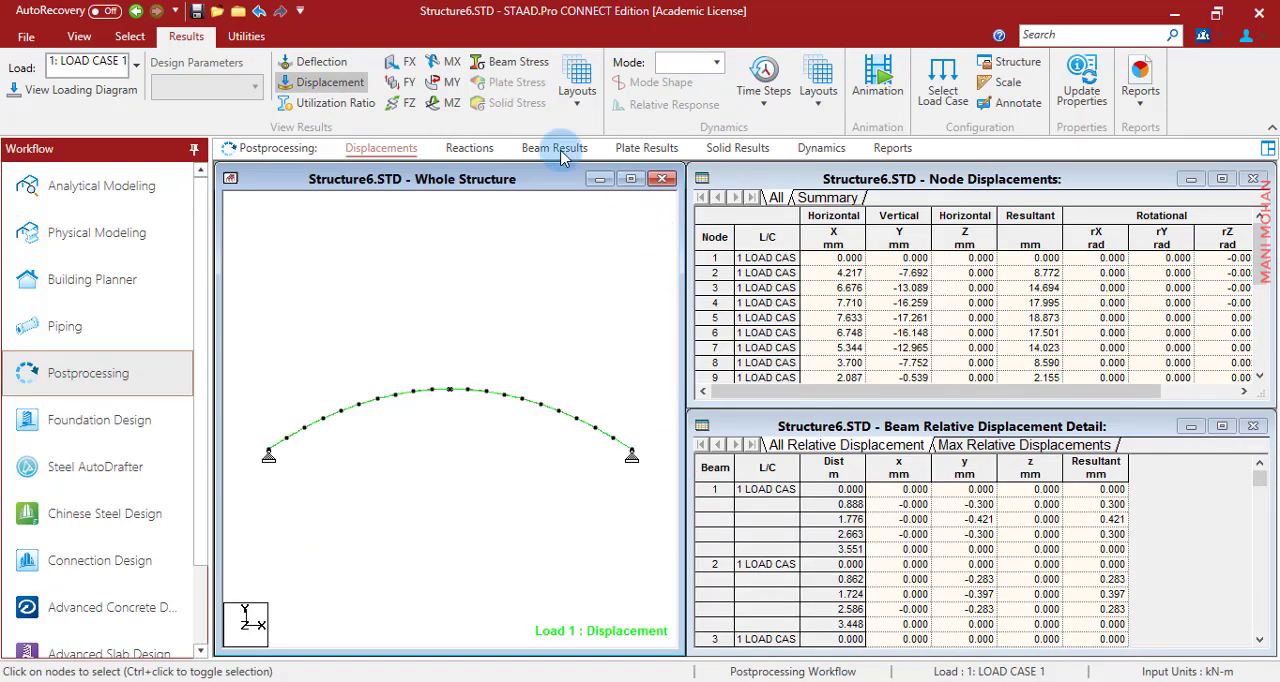
left_click(631, 179)
left_click(462, 150)
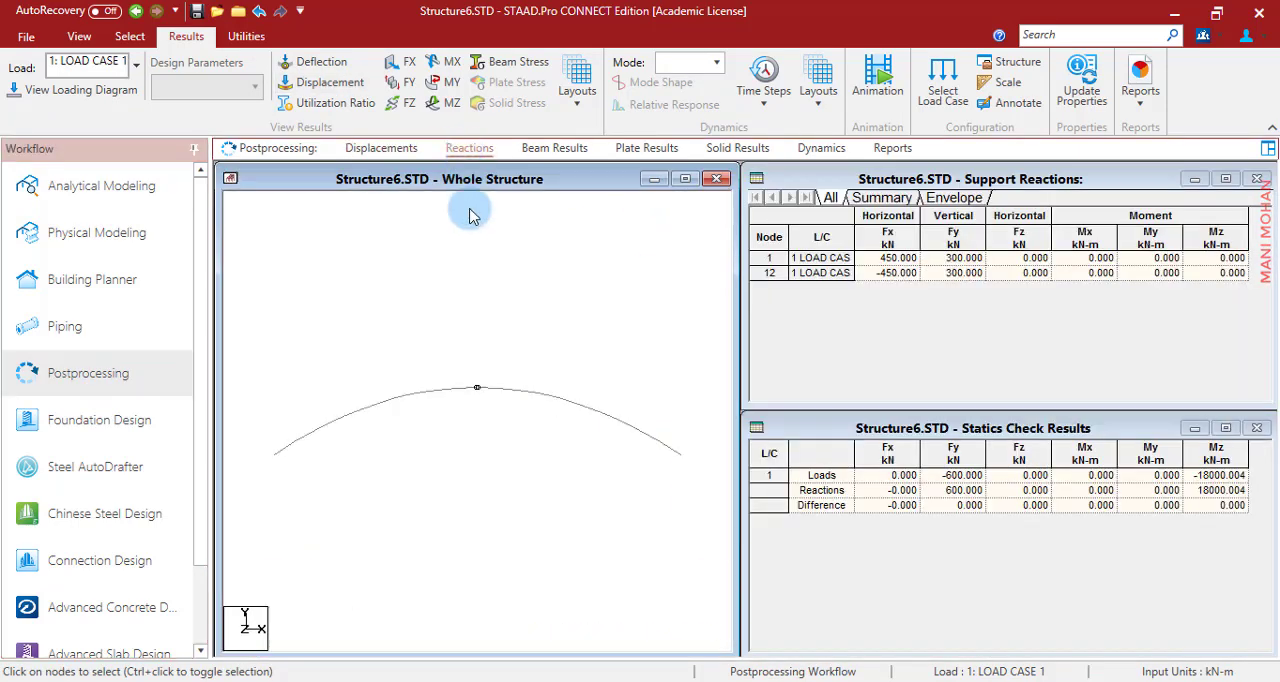
left_click(660, 180)
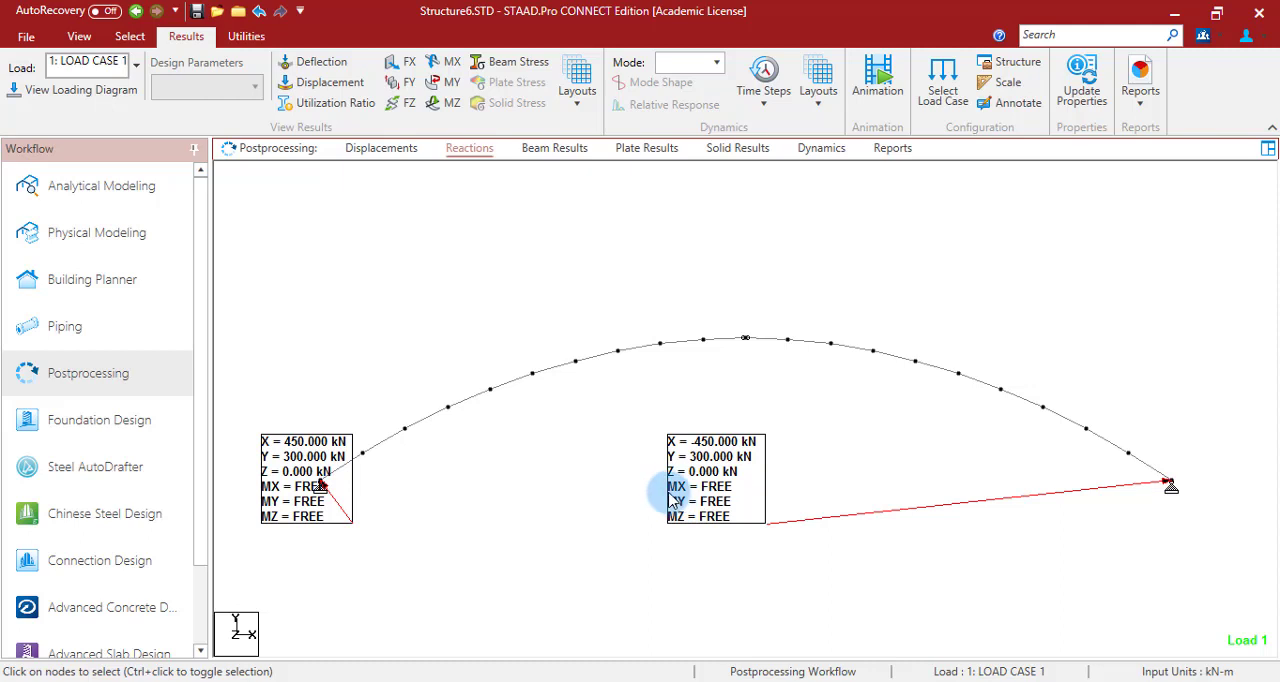
- Display the MZ bending moment diagram on the arch and compare it with the problem statement on the PowerPoint slide
left_click(447, 104)
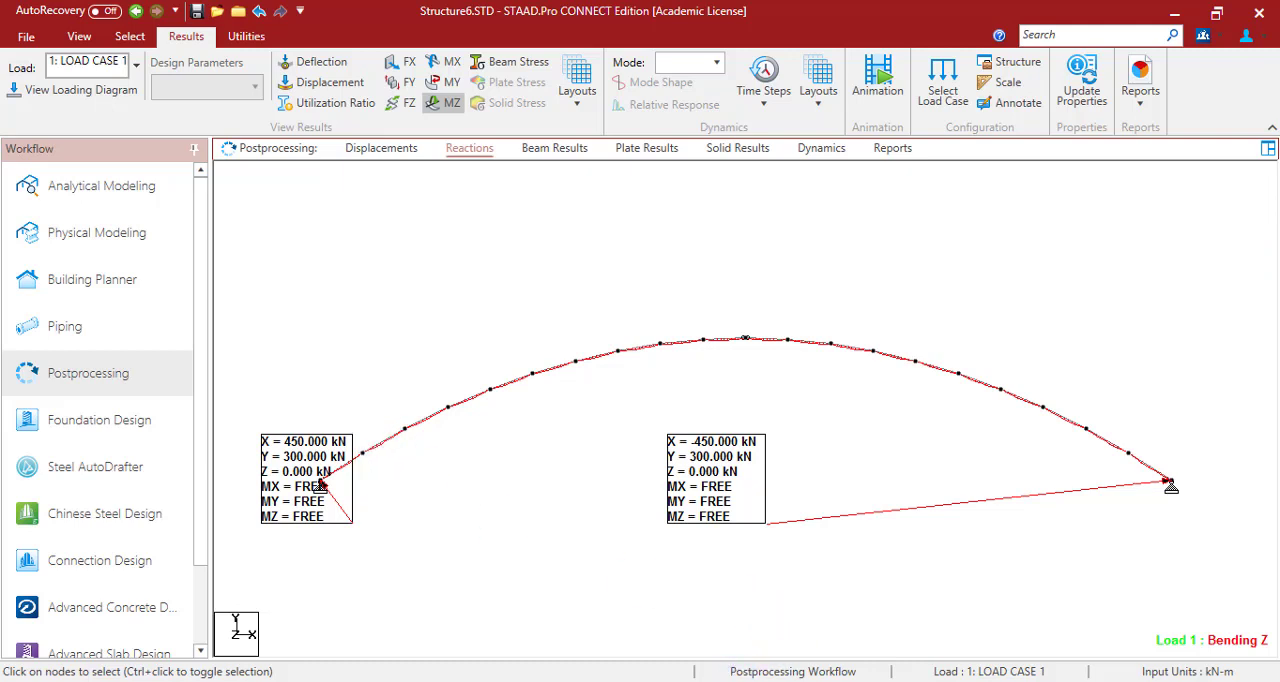
left_click(716, 681)
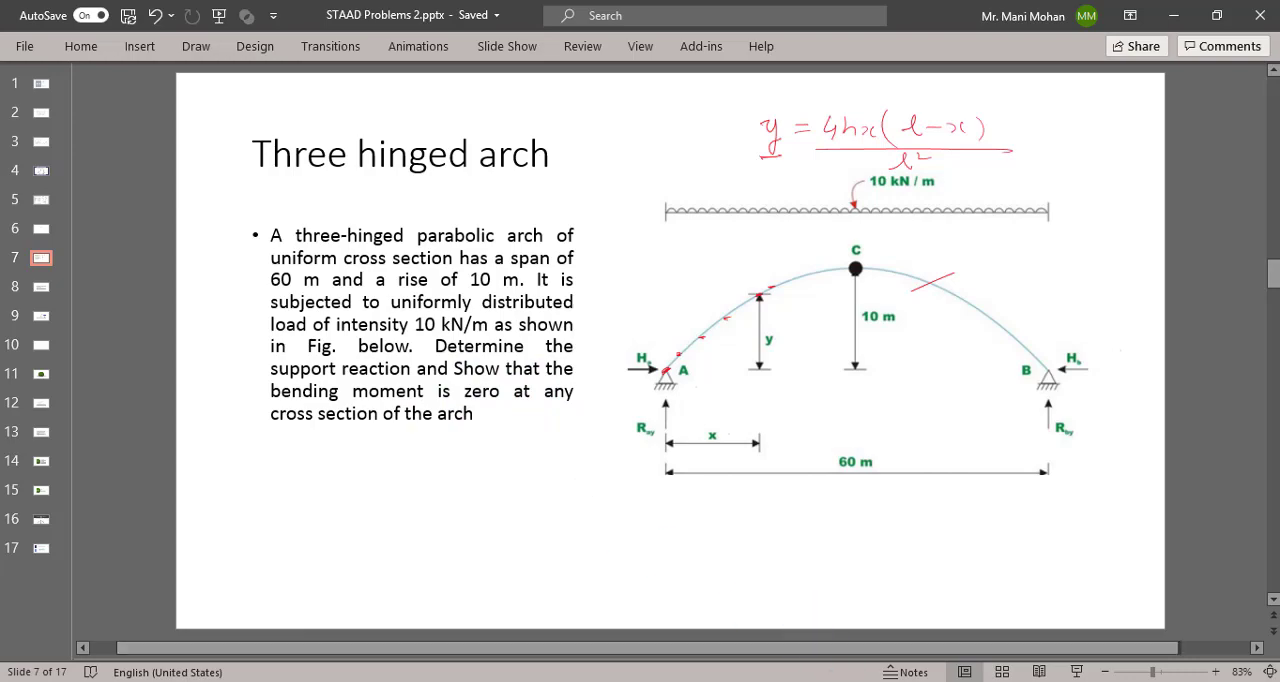
key("alt+Tab")
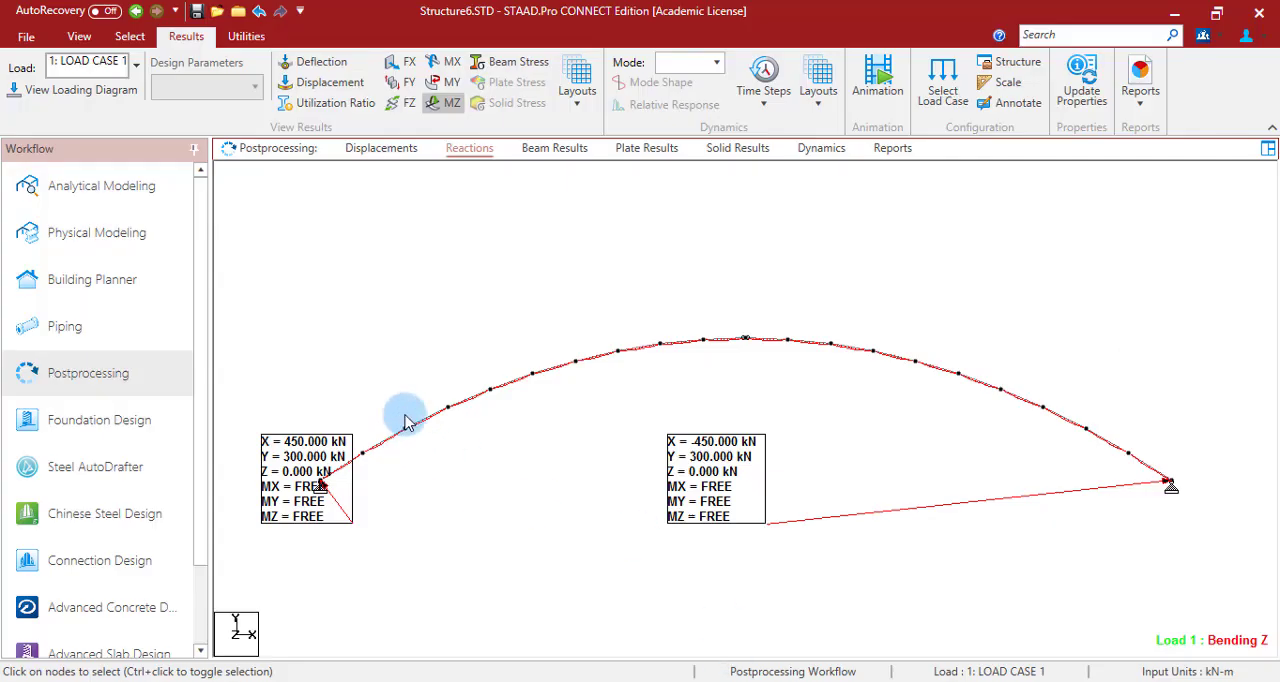